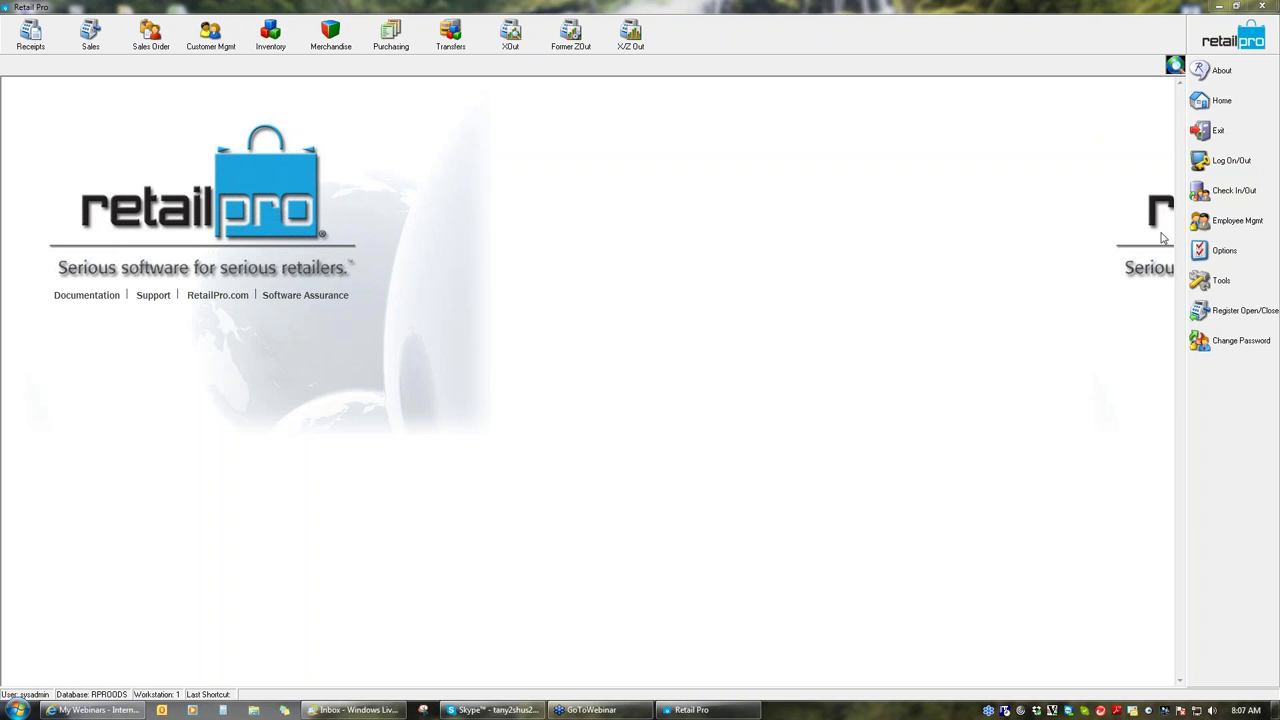
In the workstation preferences for peripherals, set the inventory scanner to Portable Data Terminal 1.0.0.
{"action": "left_click", "coordinate": [1230, 260]}
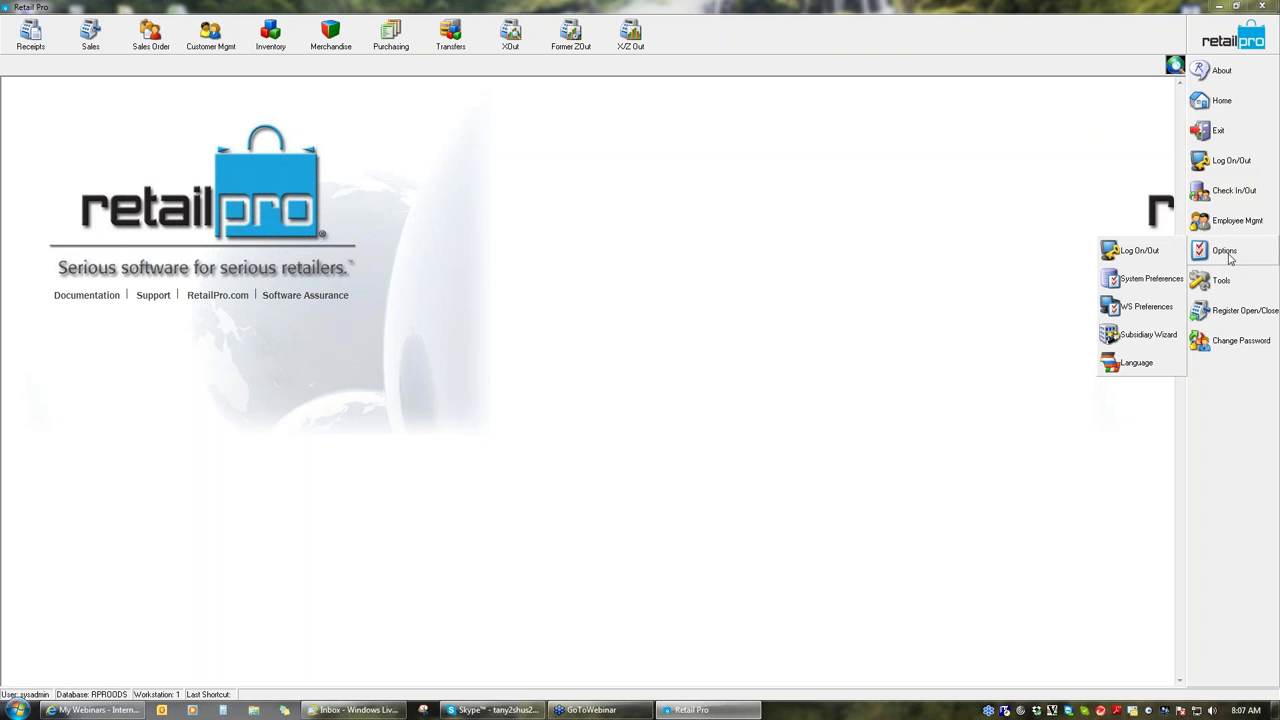
{"action": "left_click", "coordinate": [1150, 309]}
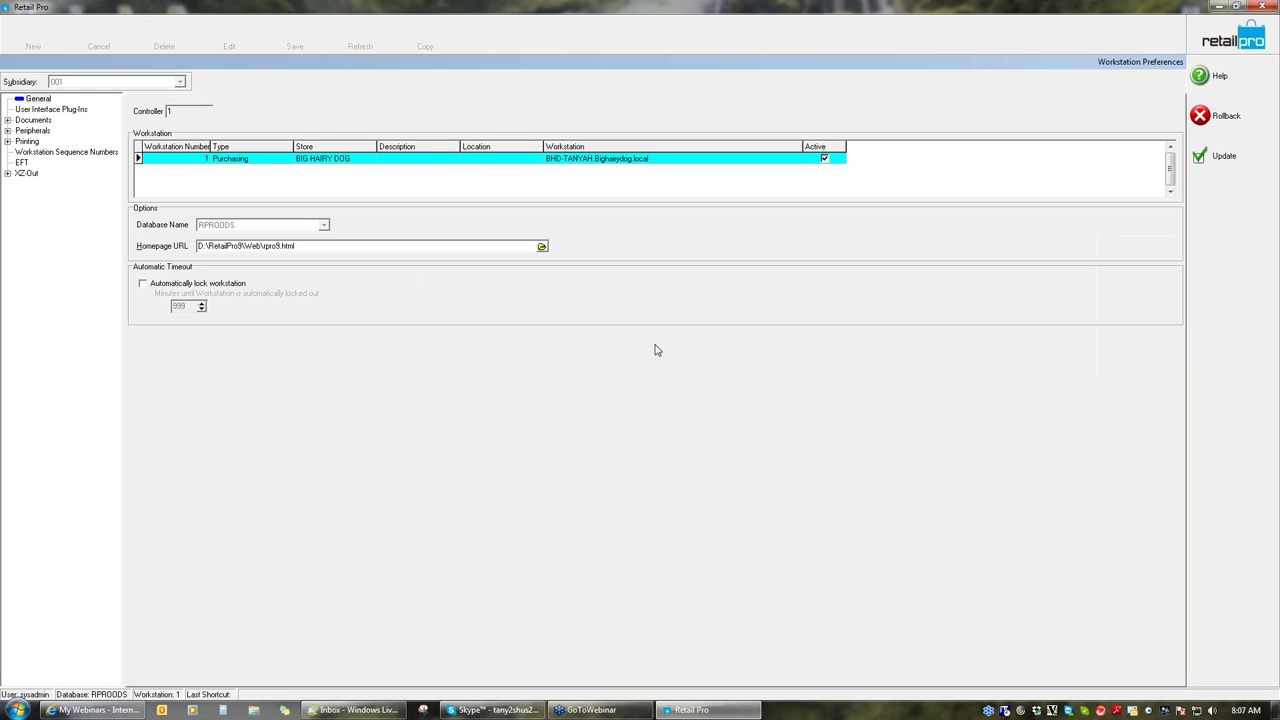
{"action": "left_click", "coordinate": [7, 131]}
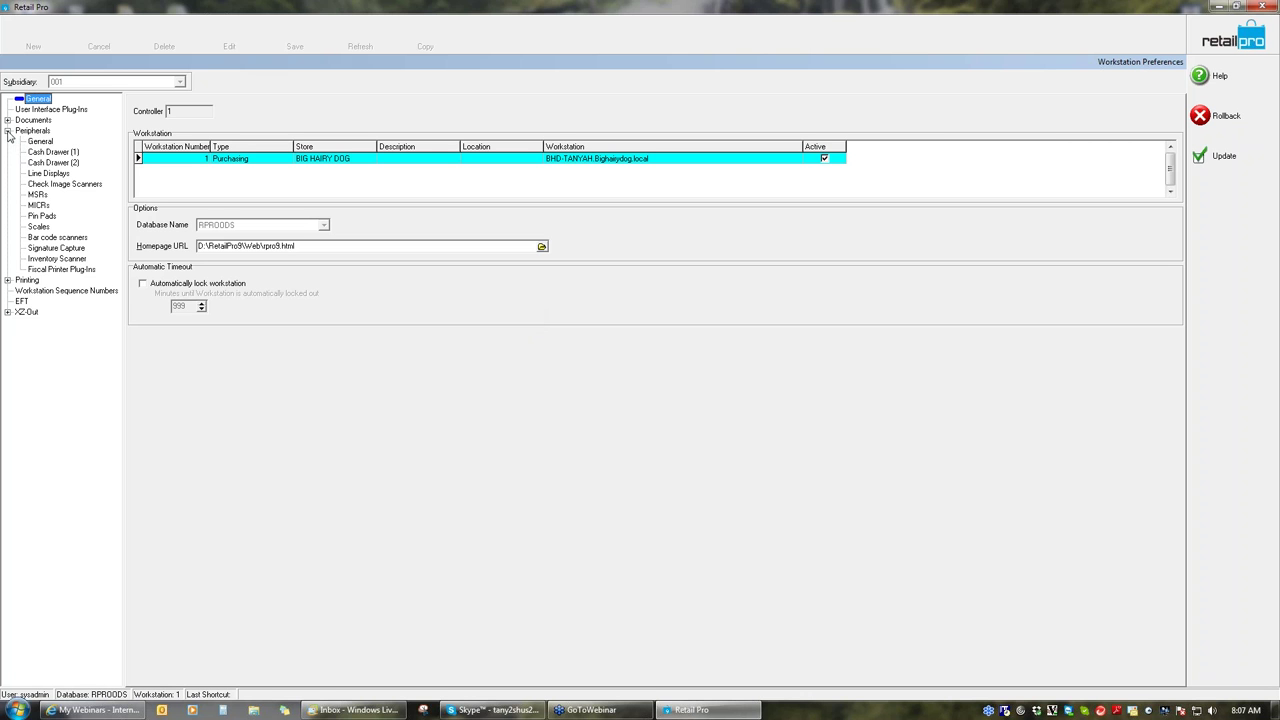
{"action": "left_click", "coordinate": [66, 260]}
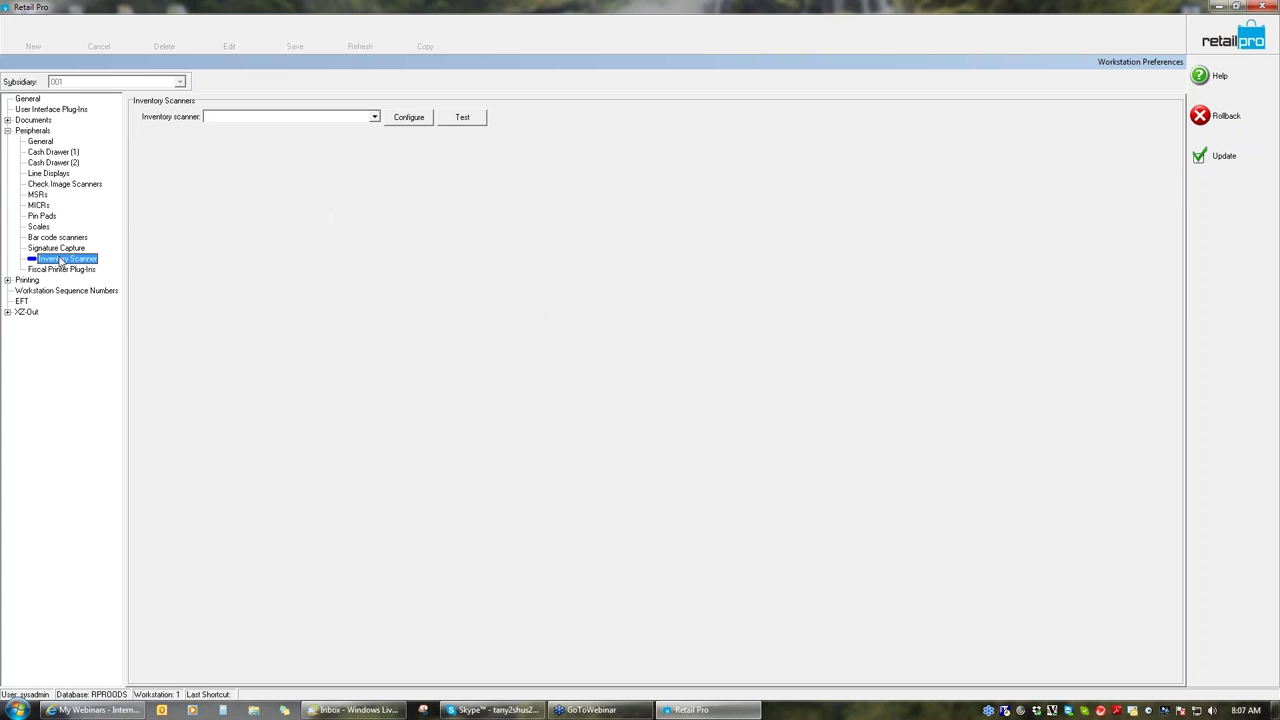
{"action": "left_click", "coordinate": [374, 118]}
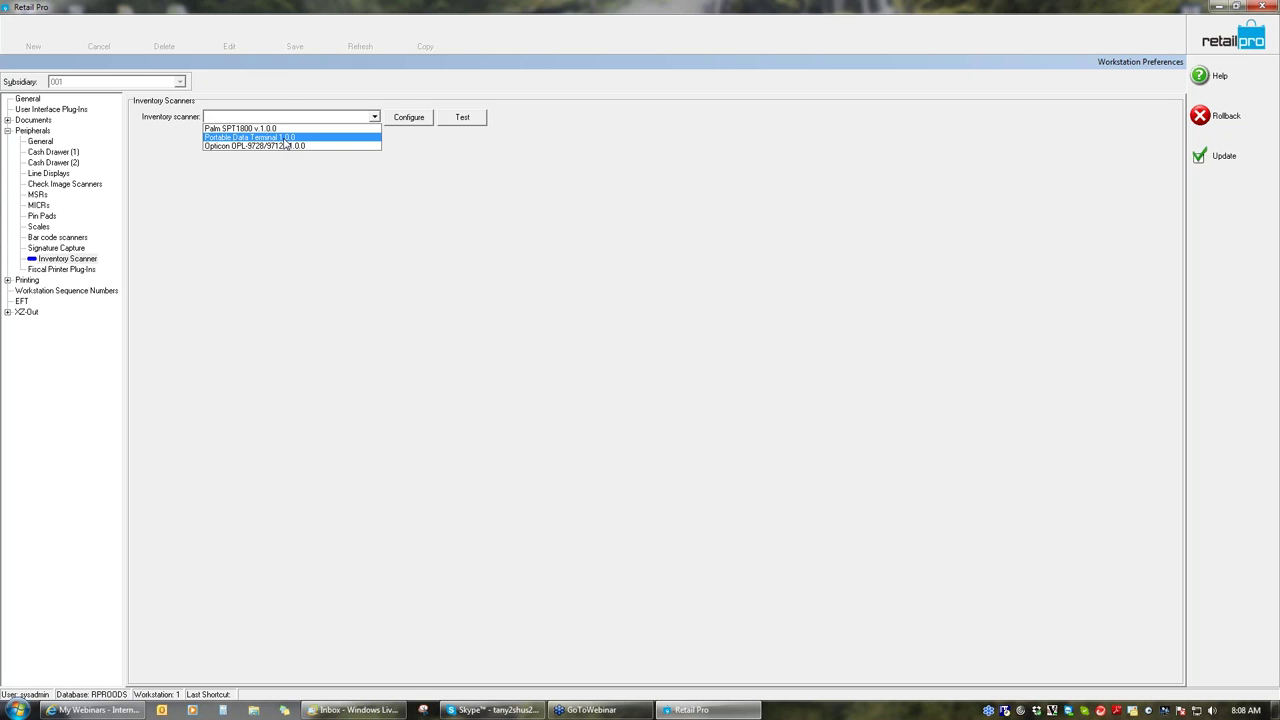
{"action": "left_click", "coordinate": [286, 140]}
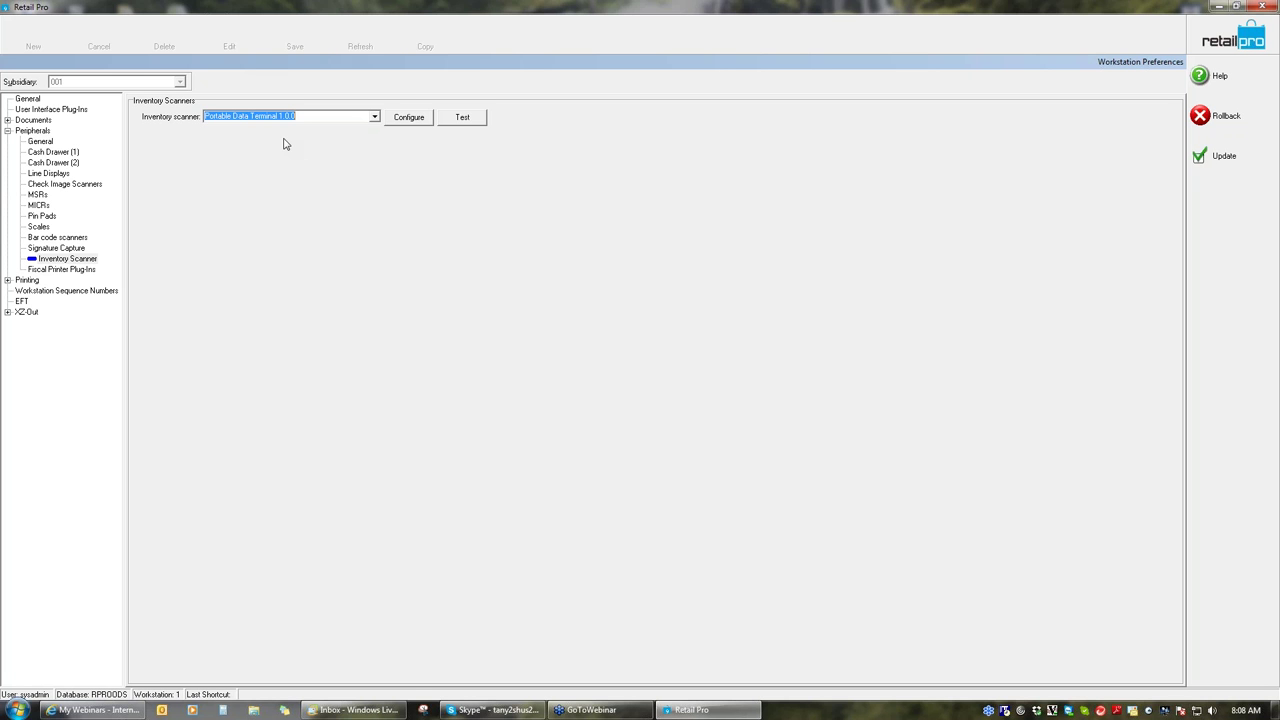
Configure the portable data terminal with a handheld memory size of 512K.
{"action": "left_click", "coordinate": [408, 118]}
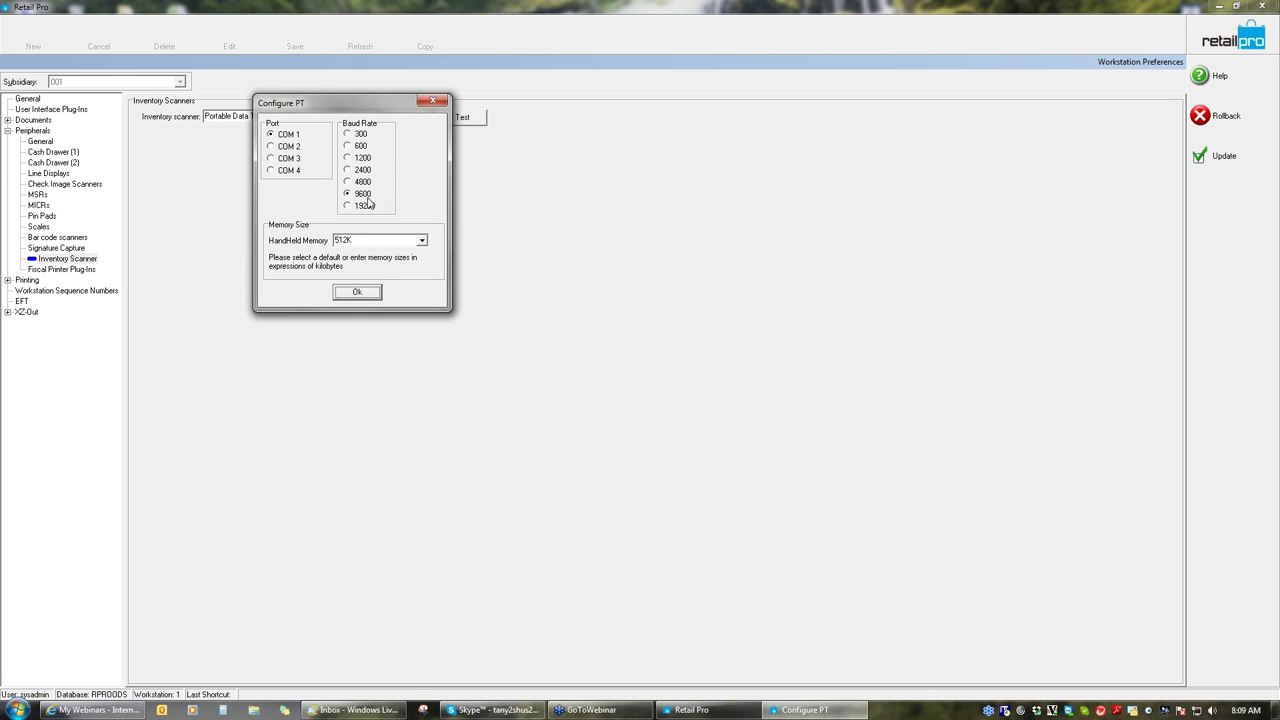
{"action": "left_click", "coordinate": [421, 240]}
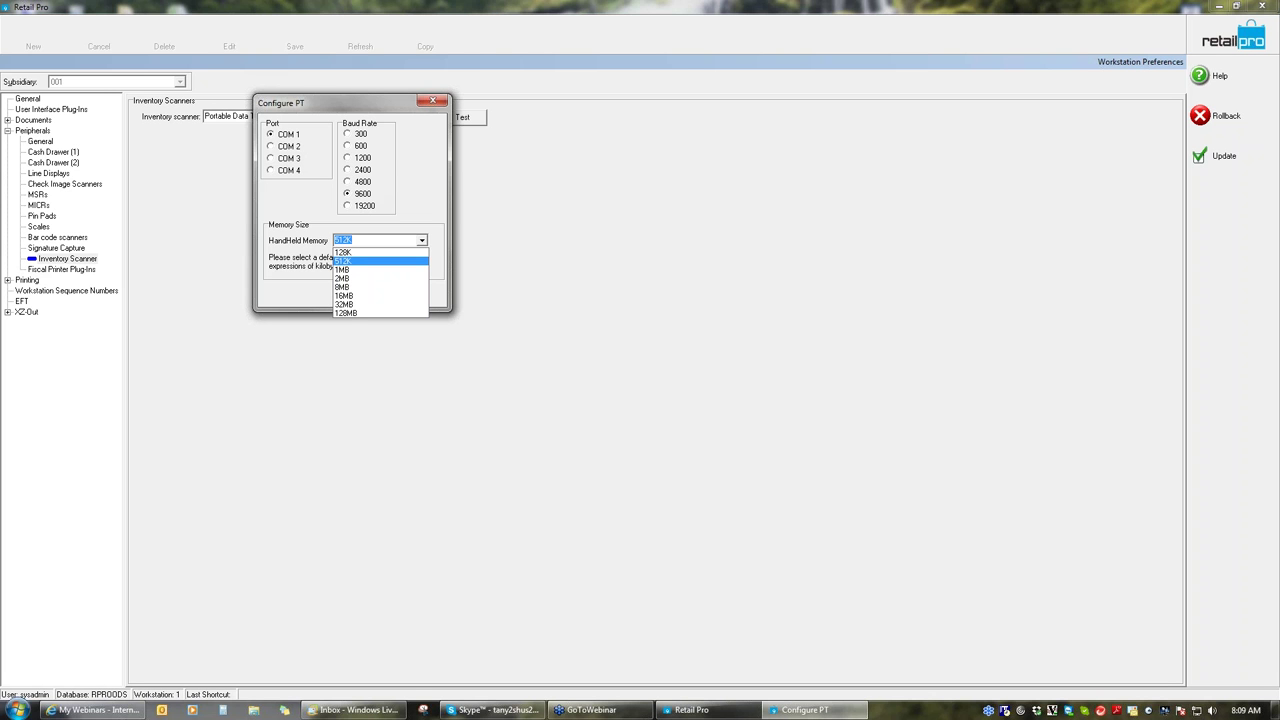
{"action": "left_click", "coordinate": [352, 262]}
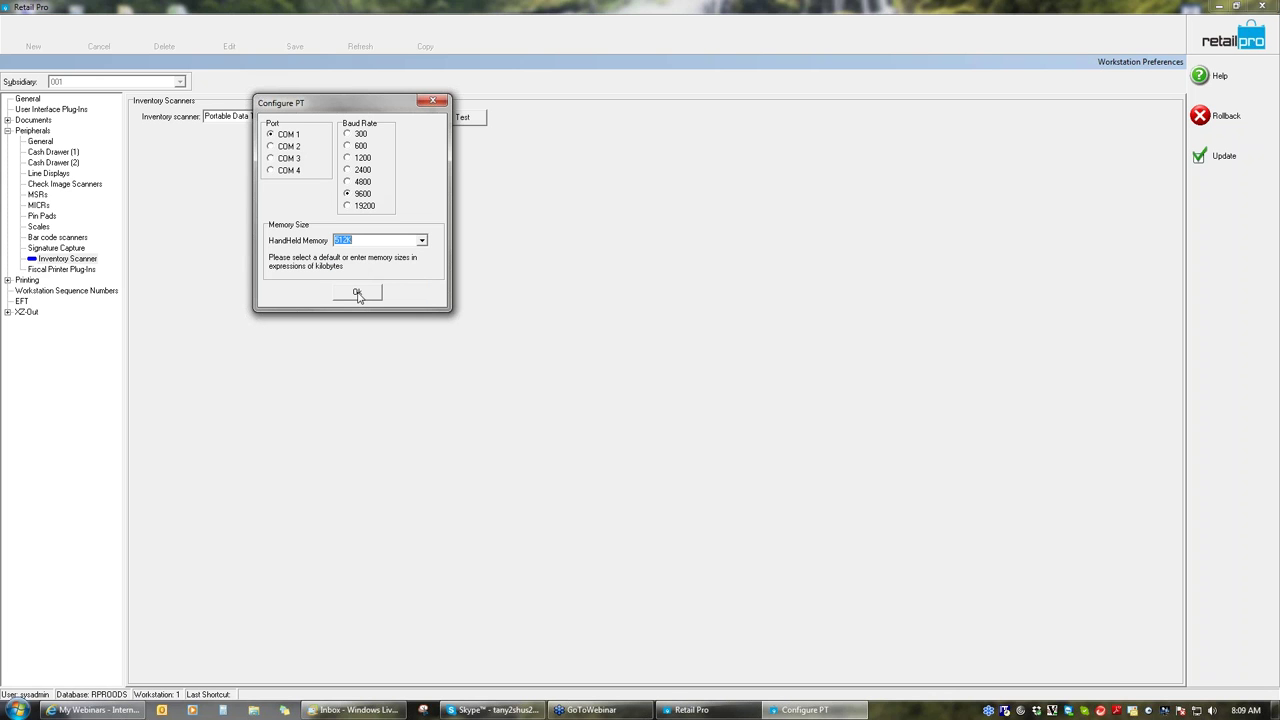
{"action": "left_click", "coordinate": [357, 293]}
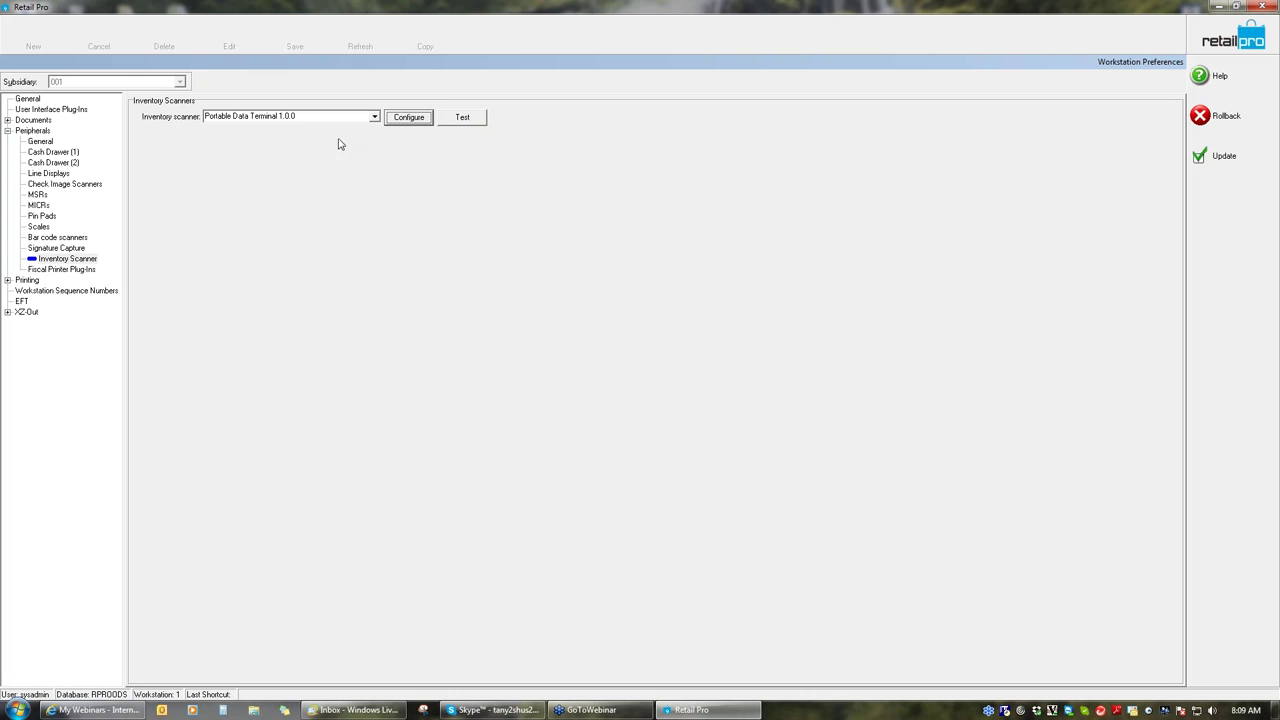
Switch the inventory scanner to Palm SPT1800 v.1.0.0 and review its scanner mode and plugin timeout configuration.
{"action": "left_click", "coordinate": [374, 118]}
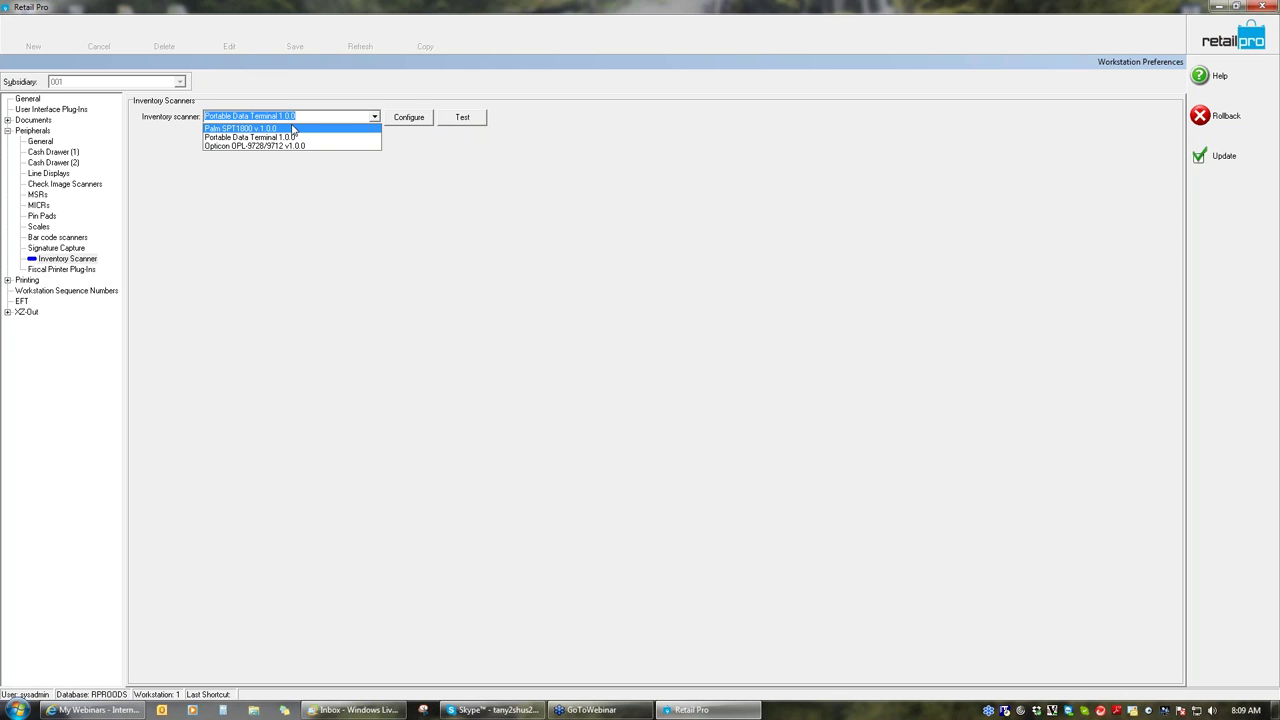
{"action": "left_click", "coordinate": [293, 128]}
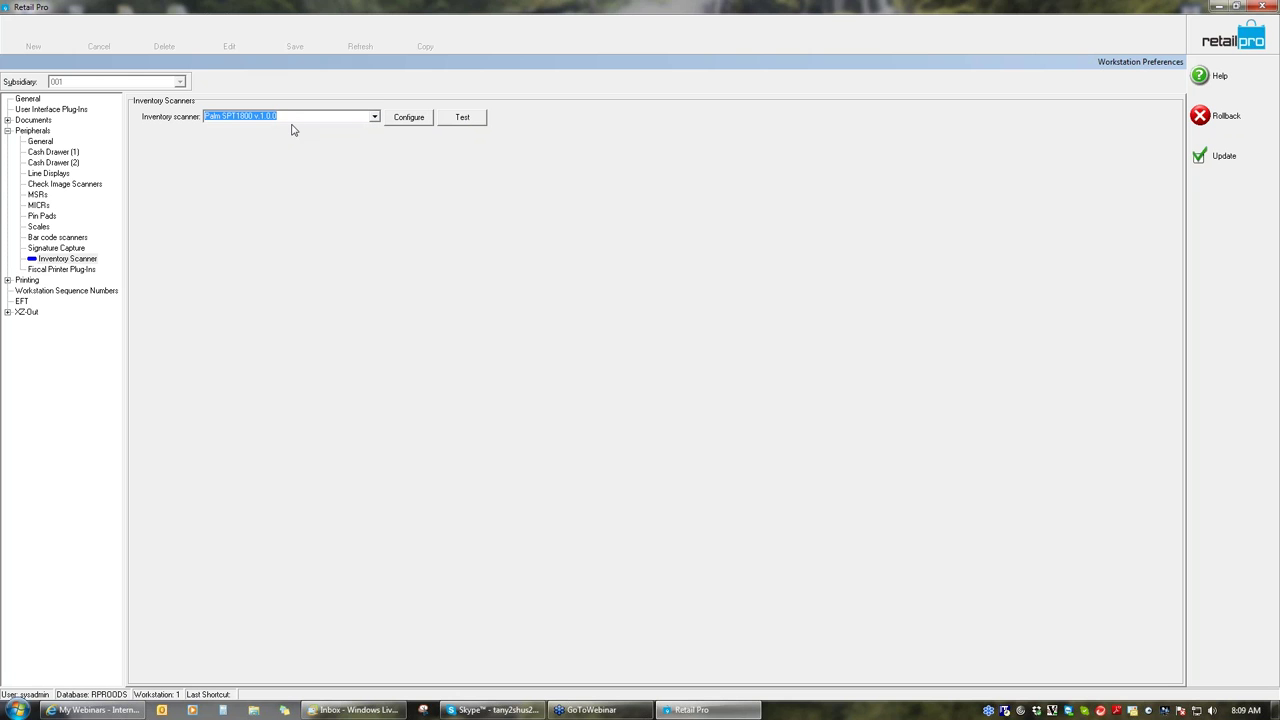
{"action": "left_click", "coordinate": [410, 118]}
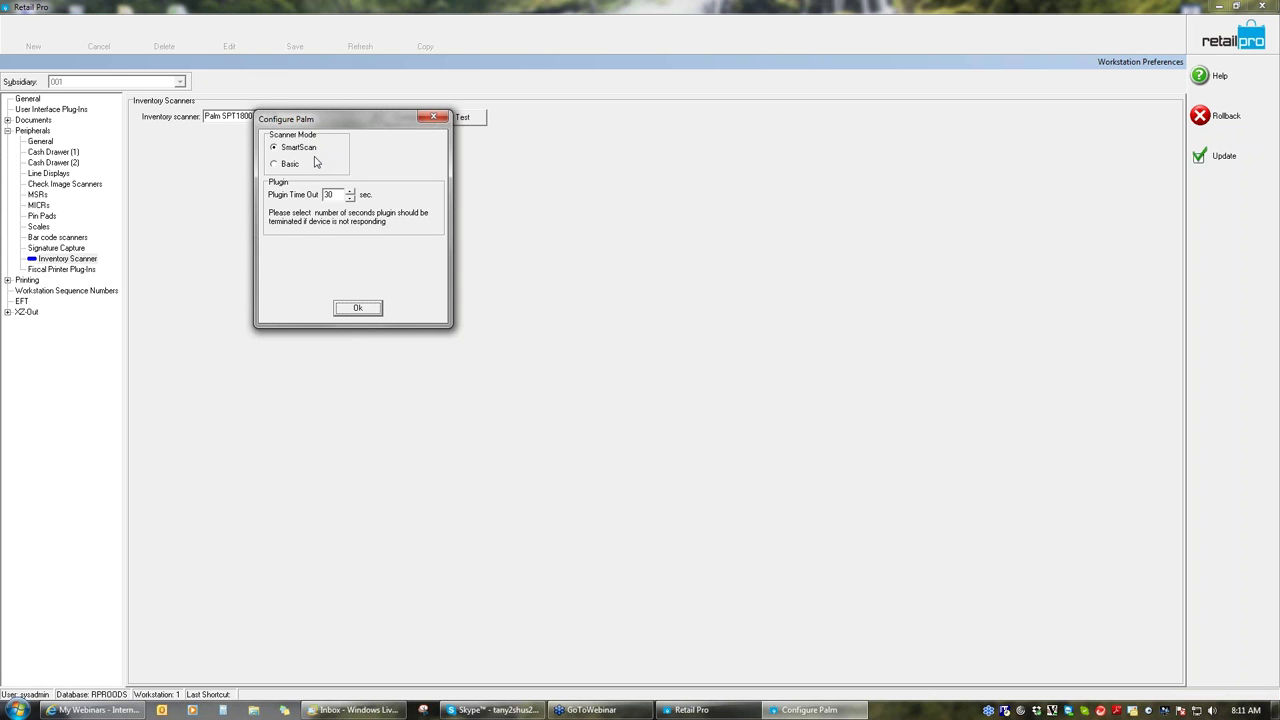
{"action": "left_click", "coordinate": [360, 309]}
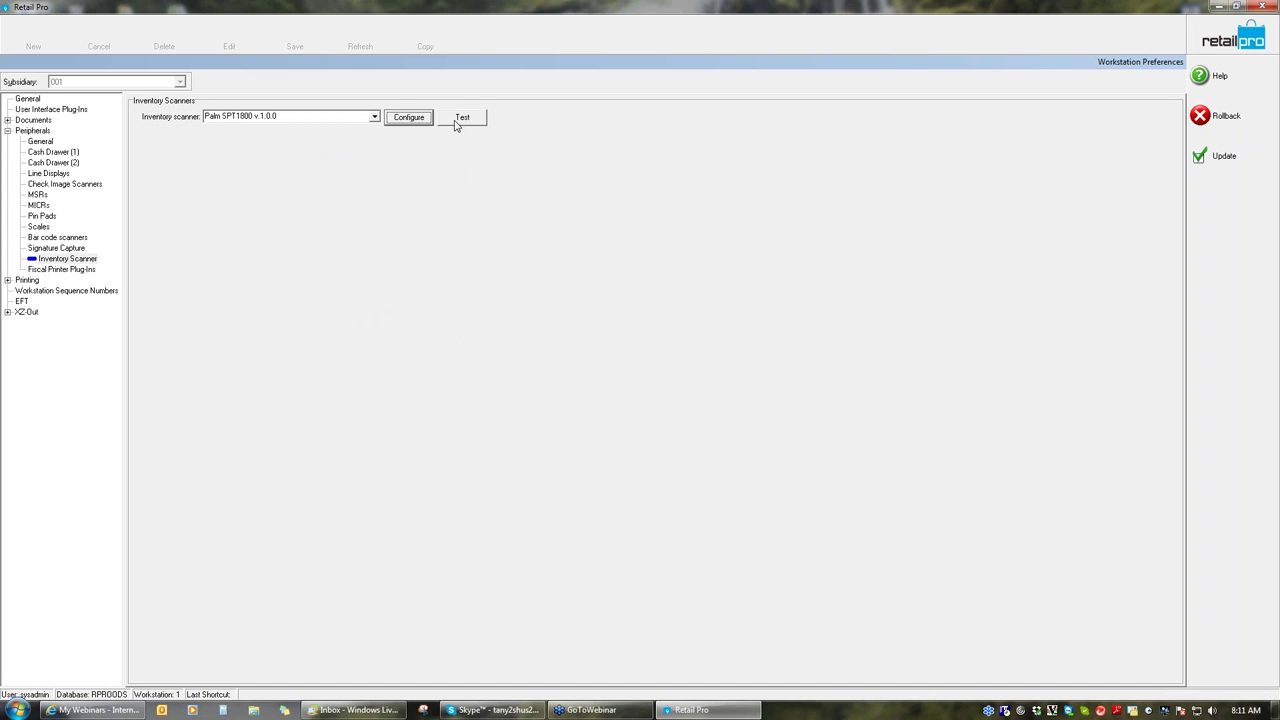
Set the inventory scanner back to Portable Data Terminal 1.0.0 and save the workstation preferences.
{"action": "left_click", "coordinate": [375, 117]}
{"action": "left_click", "coordinate": [320, 133]}
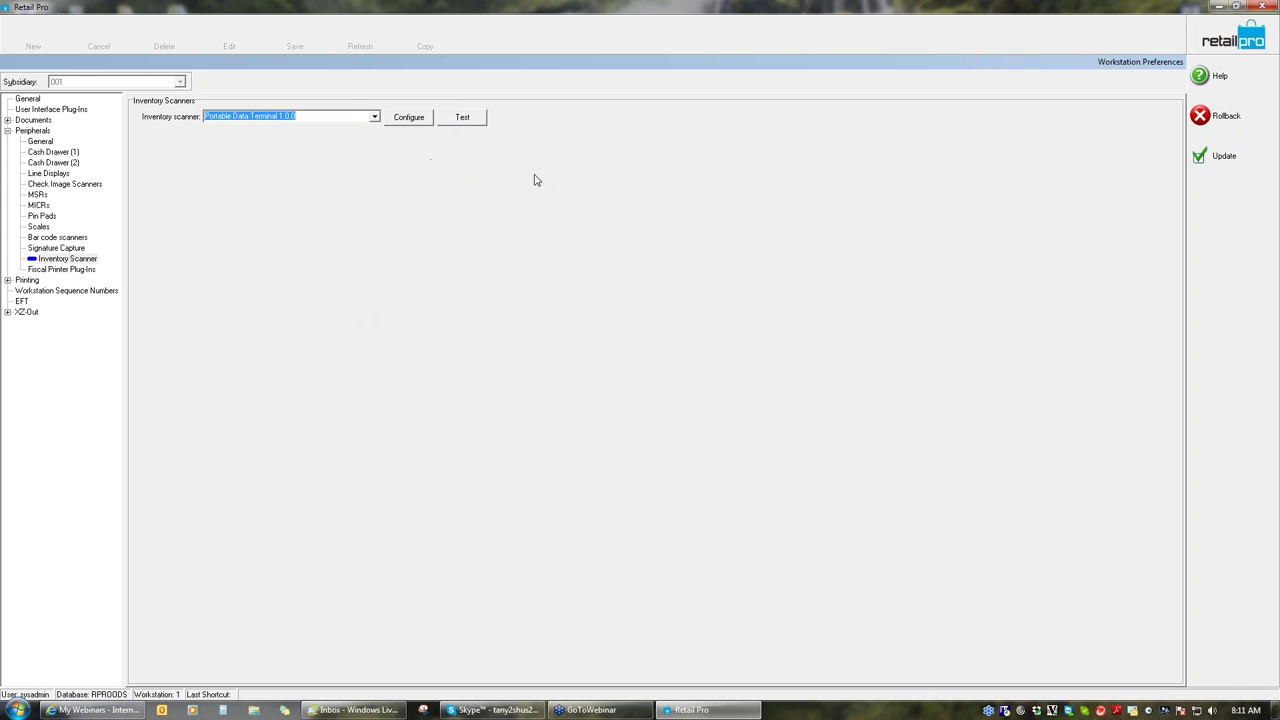
{"action": "left_click", "coordinate": [1233, 158]}
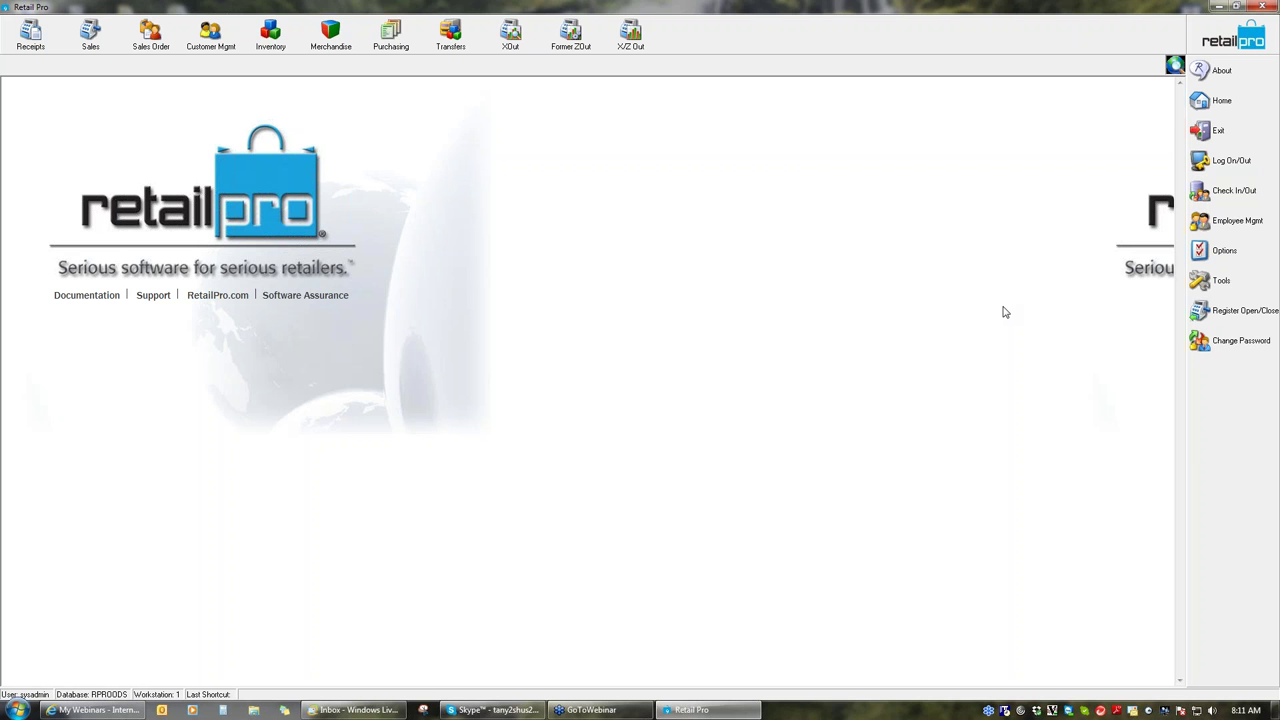
Examine the PI Tool options in the local merchandise section of the system preferences and save the preferences.
{"action": "left_click", "coordinate": [1226, 251]}
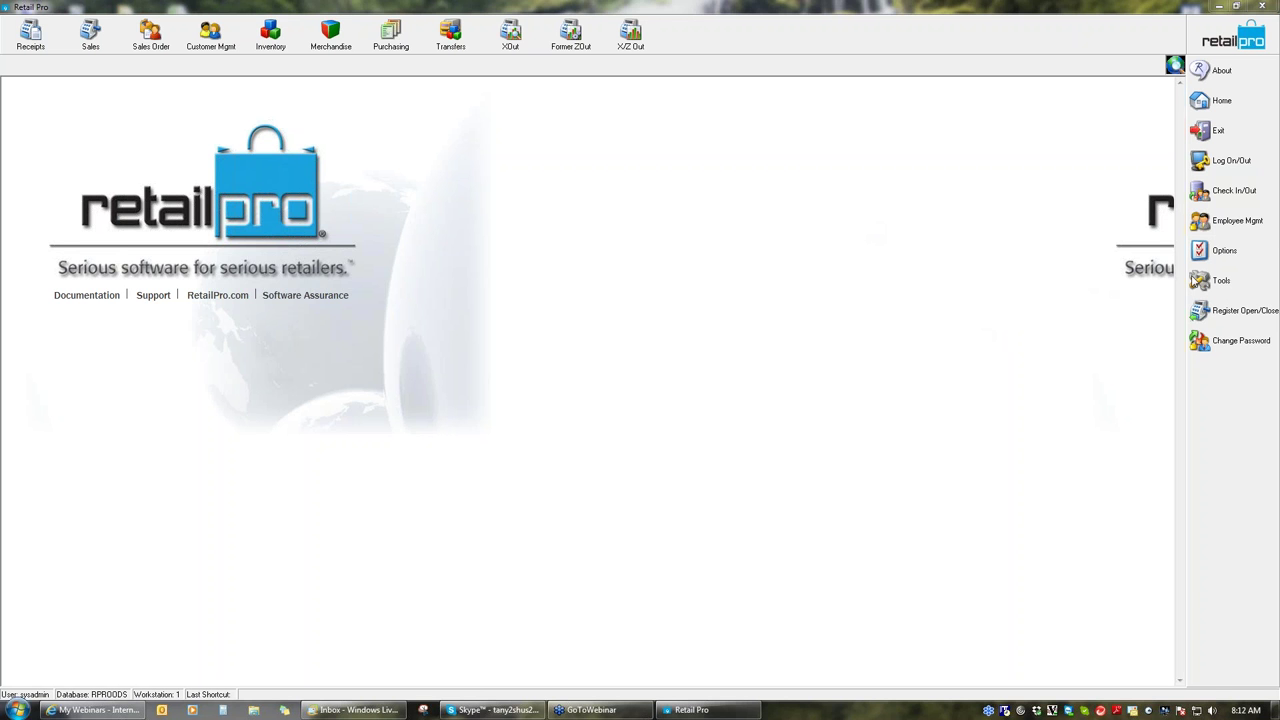
{"action": "left_click", "coordinate": [1222, 259]}
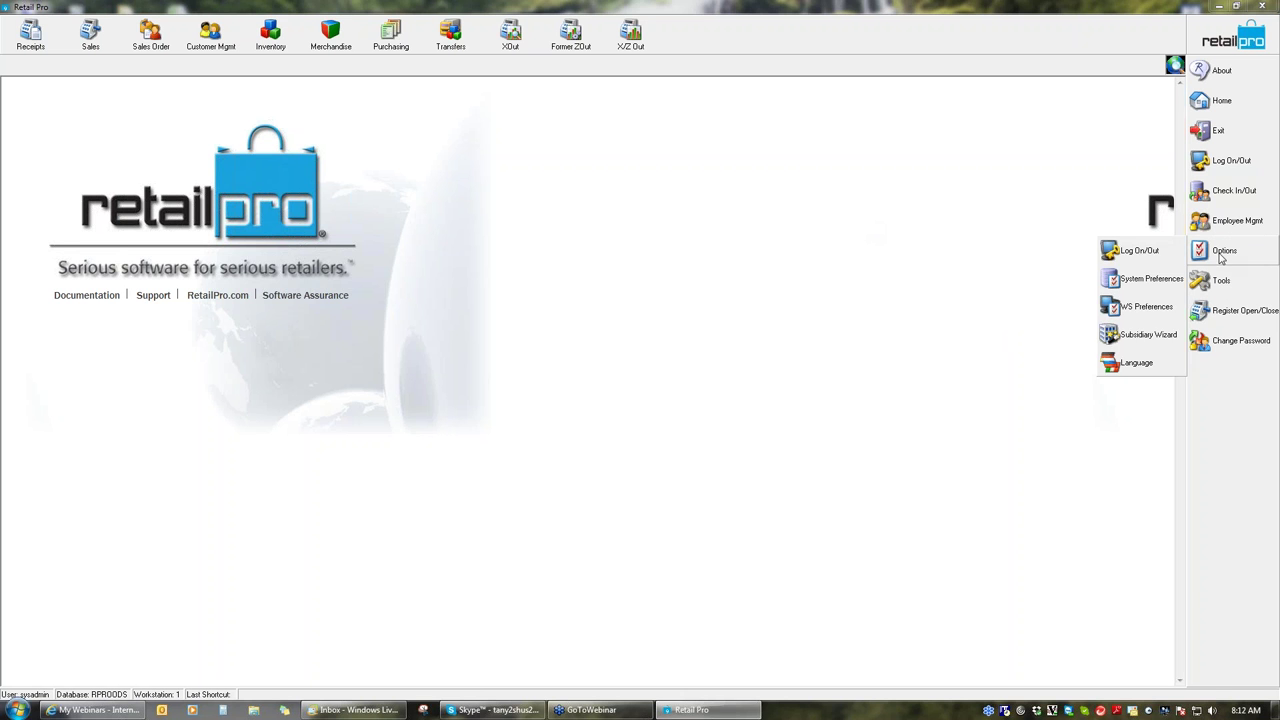
{"action": "left_click", "coordinate": [1150, 280]}
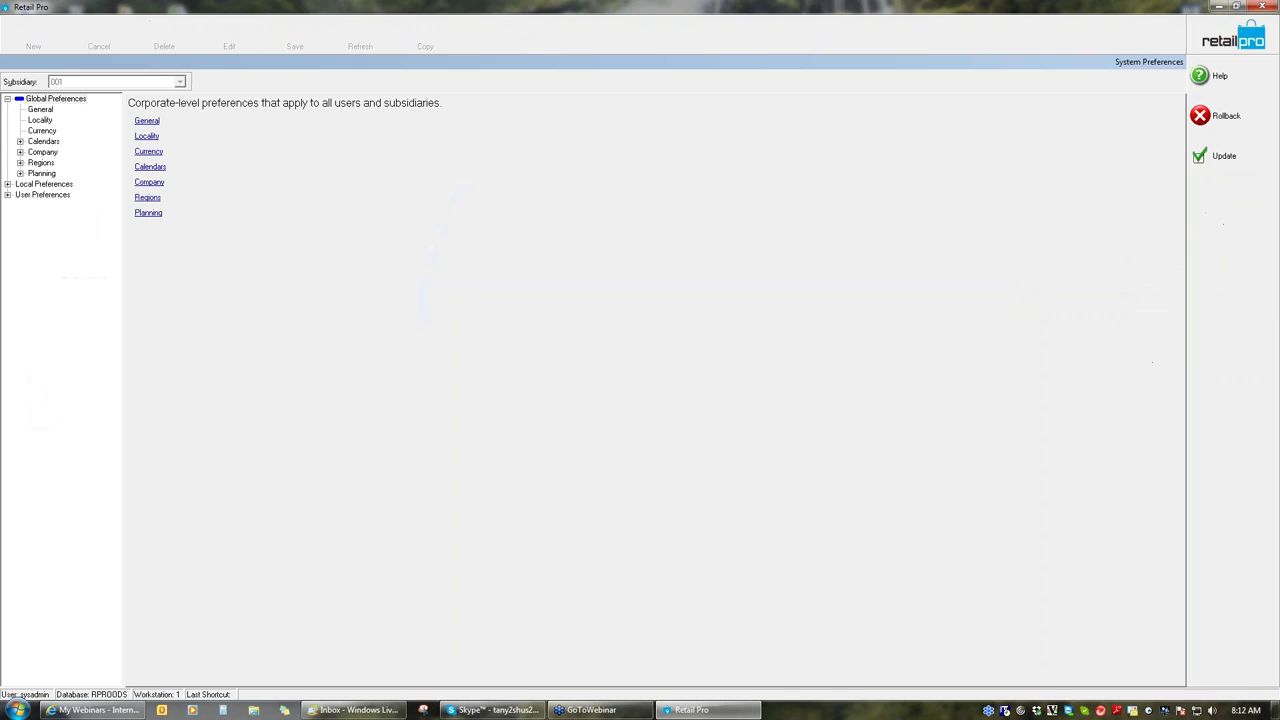
{"action": "left_click", "coordinate": [8, 184]}
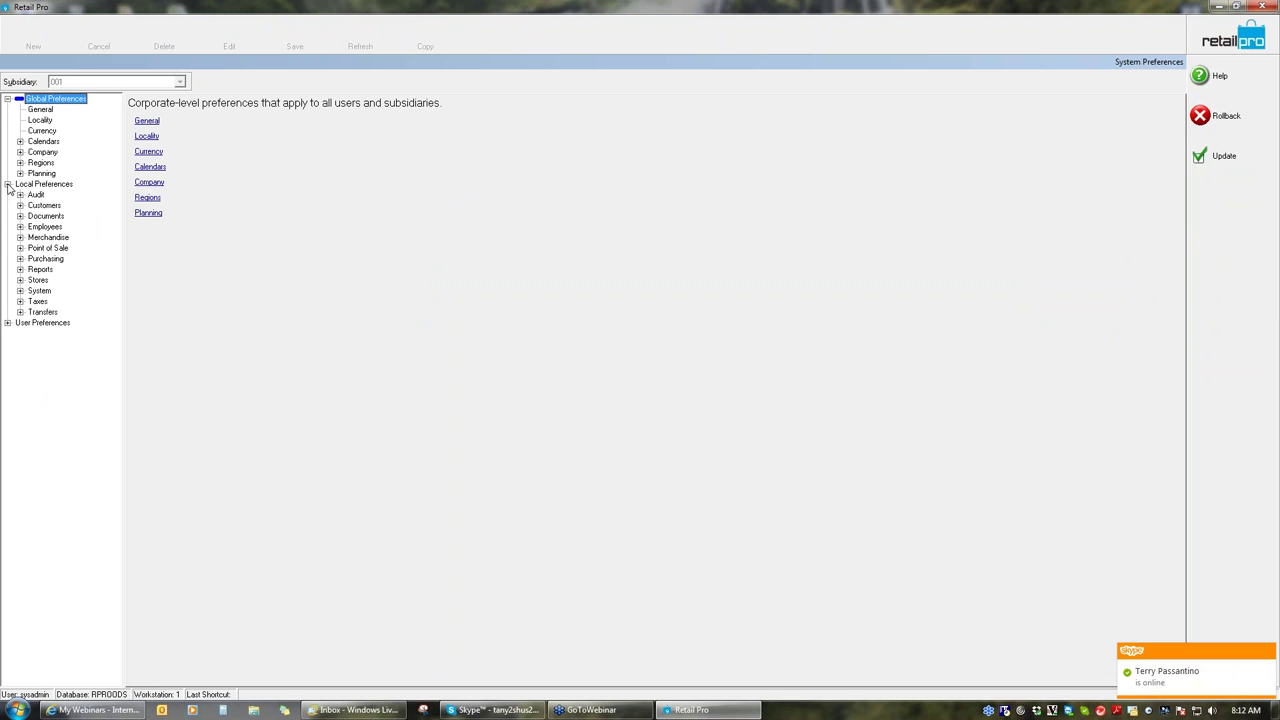
{"action": "left_click", "coordinate": [20, 238]}
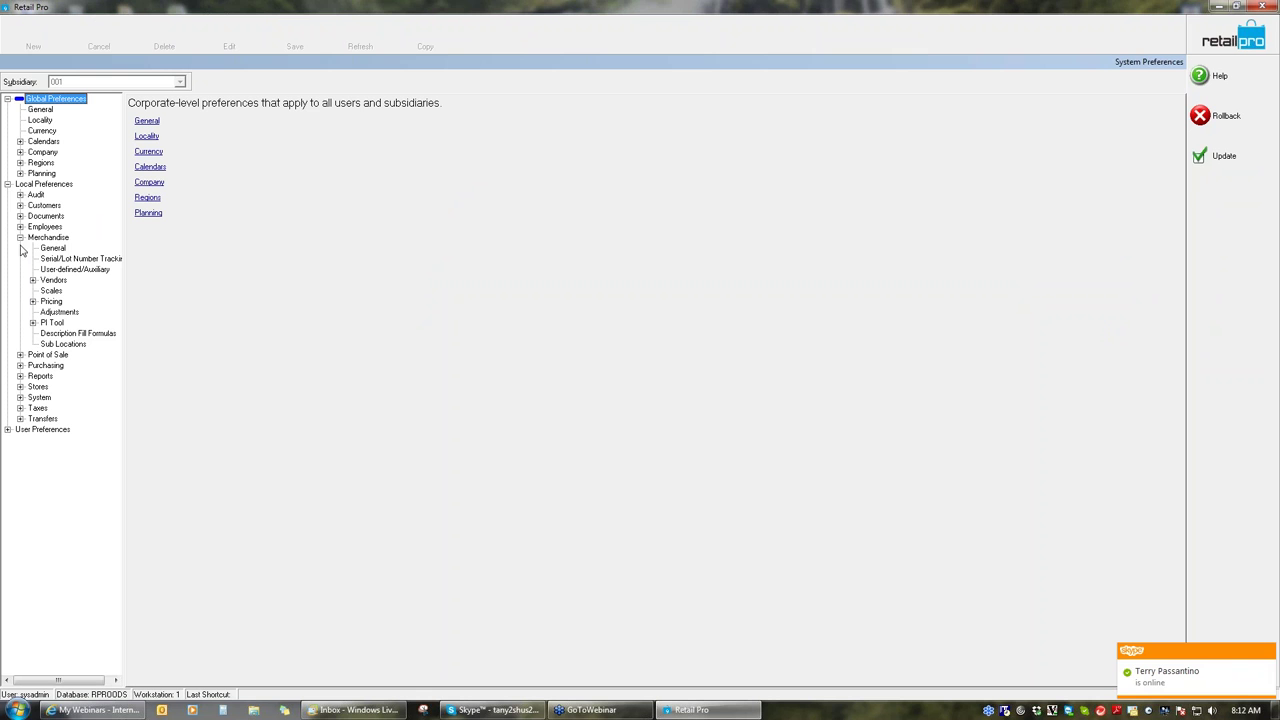
{"action": "left_click", "coordinate": [33, 323]}
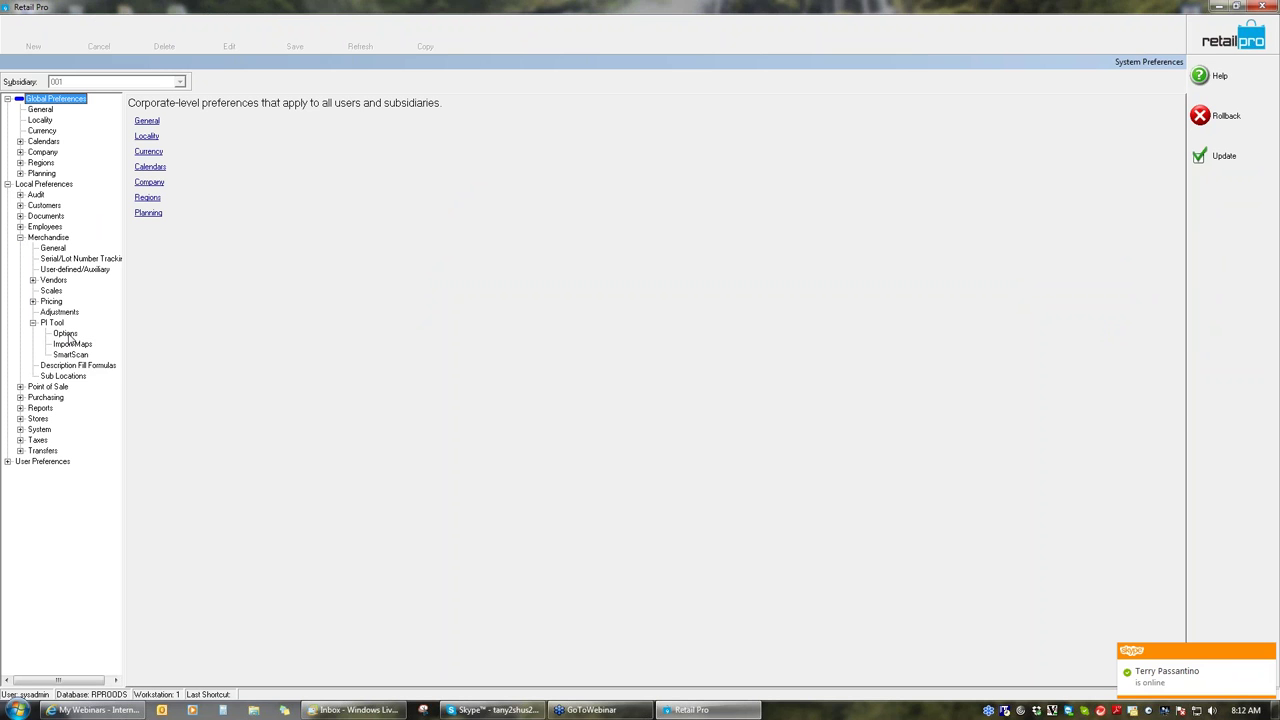
{"action": "left_click", "coordinate": [68, 336]}
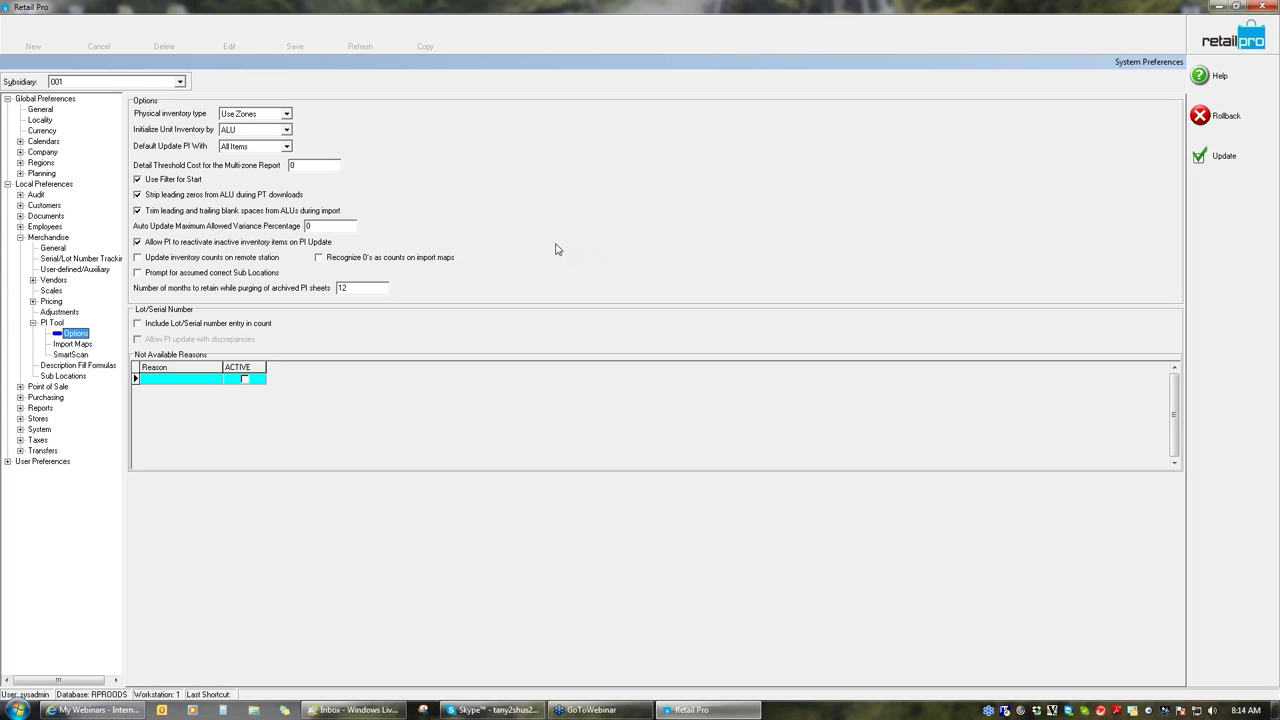
{"action": "left_click", "coordinate": [1220, 158]}
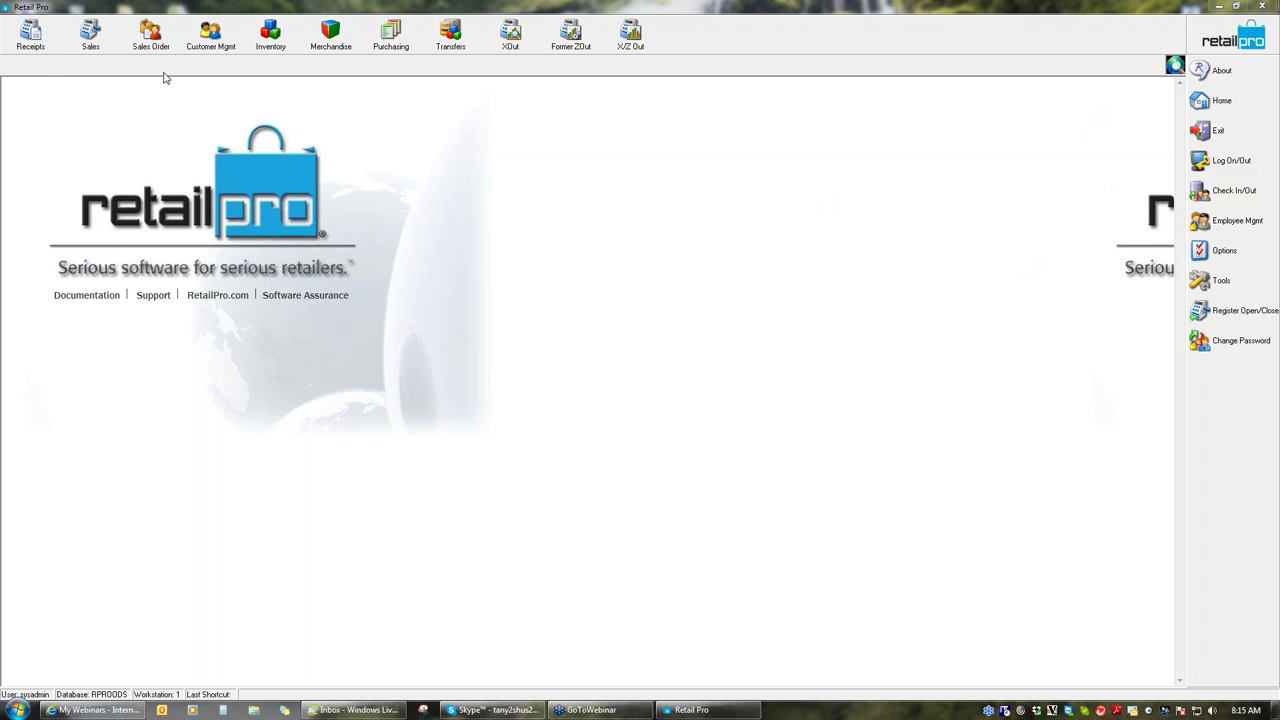
Try to upload items from the scanning device into a new receipt, cancel the transfer and return to the home screen.
{"action": "left_click", "coordinate": [31, 40]}
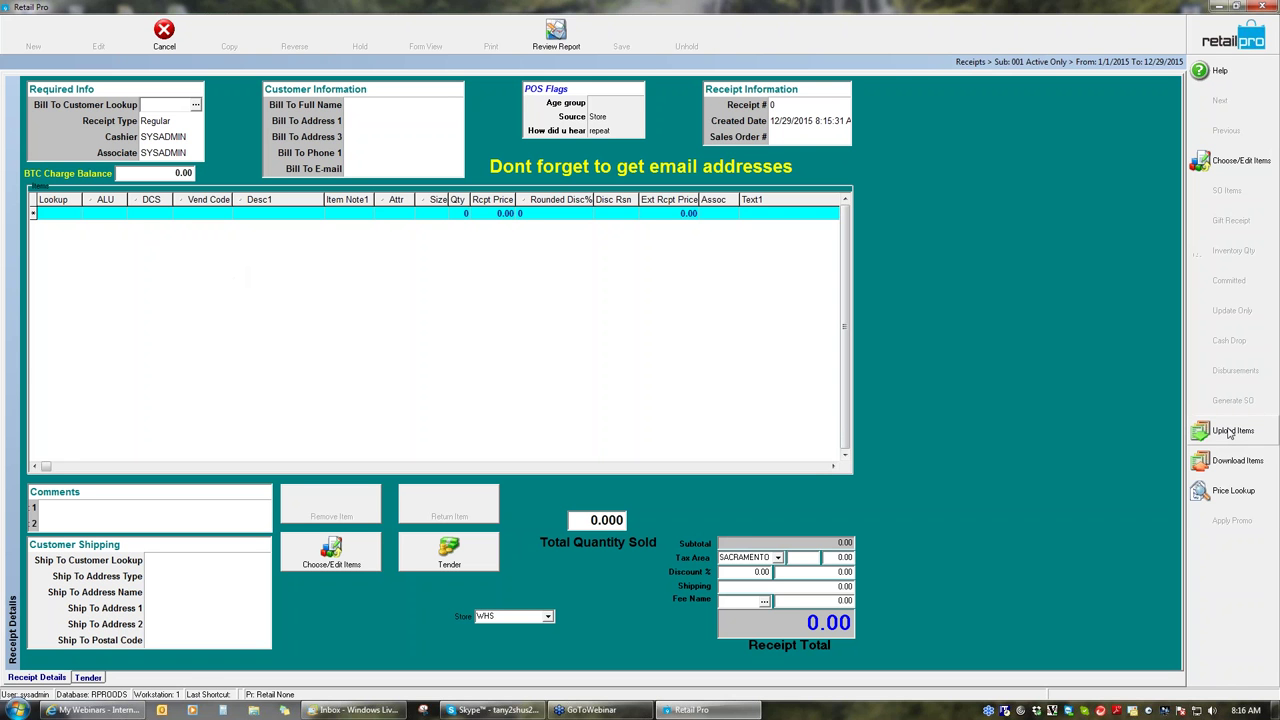
{"action": "left_click", "coordinate": [1230, 432]}
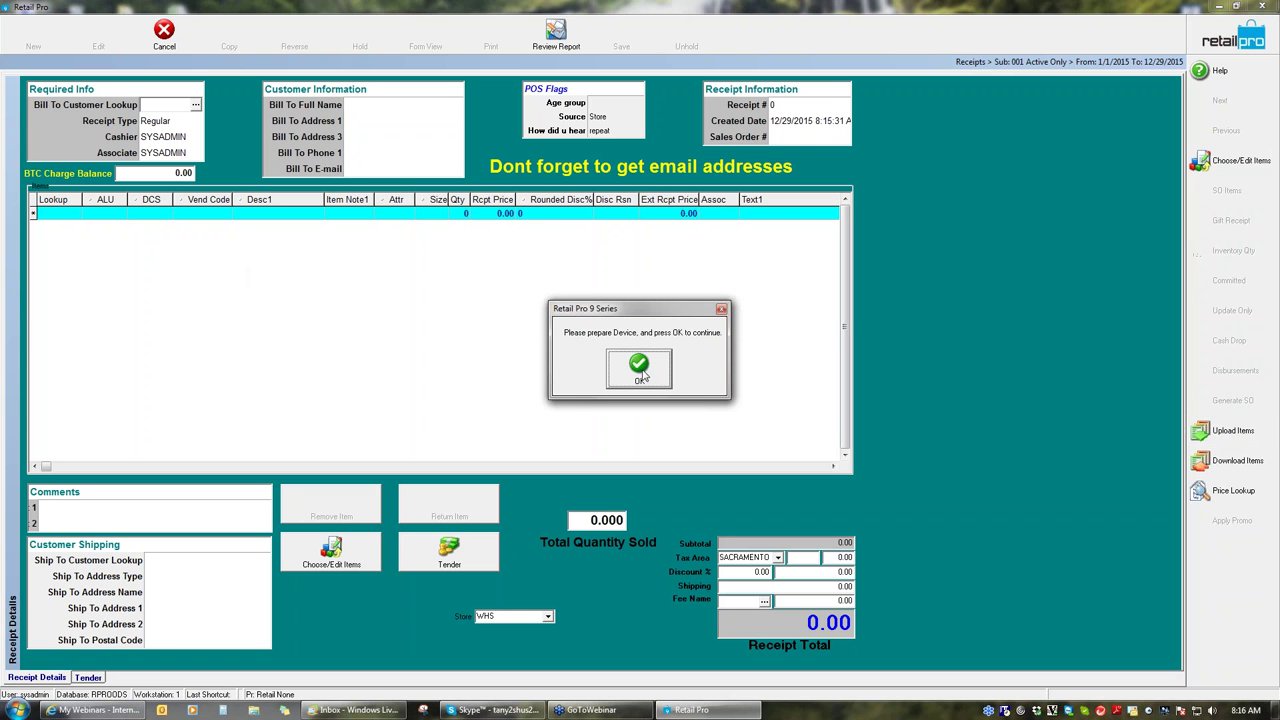
{"action": "left_click", "coordinate": [640, 372]}
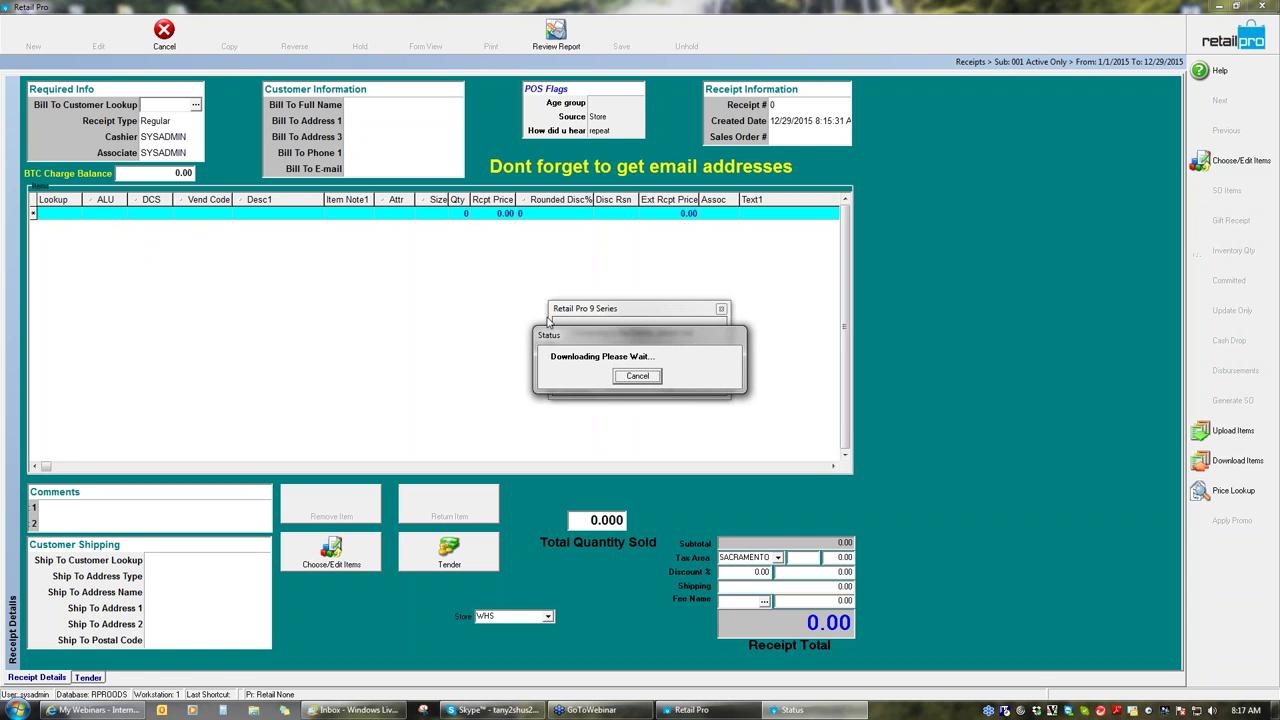
{"action": "left_click", "coordinate": [650, 377]}
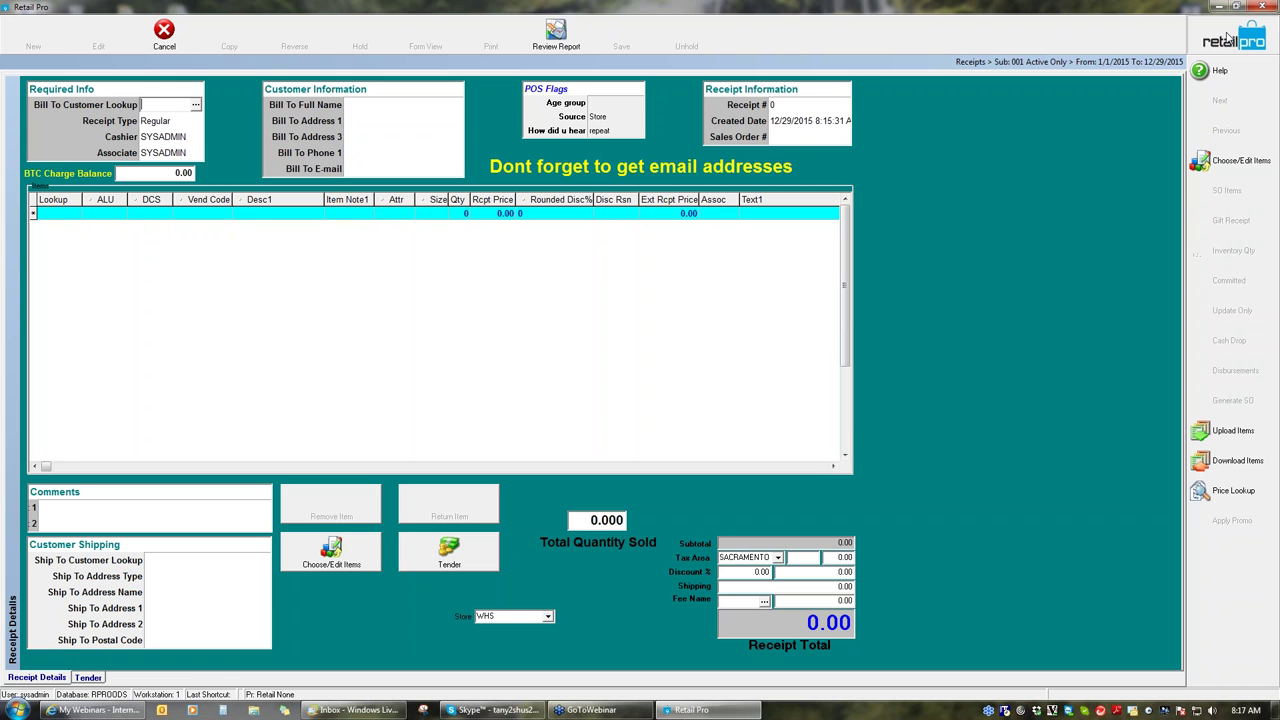
{"action": "left_click", "coordinate": [1230, 40]}
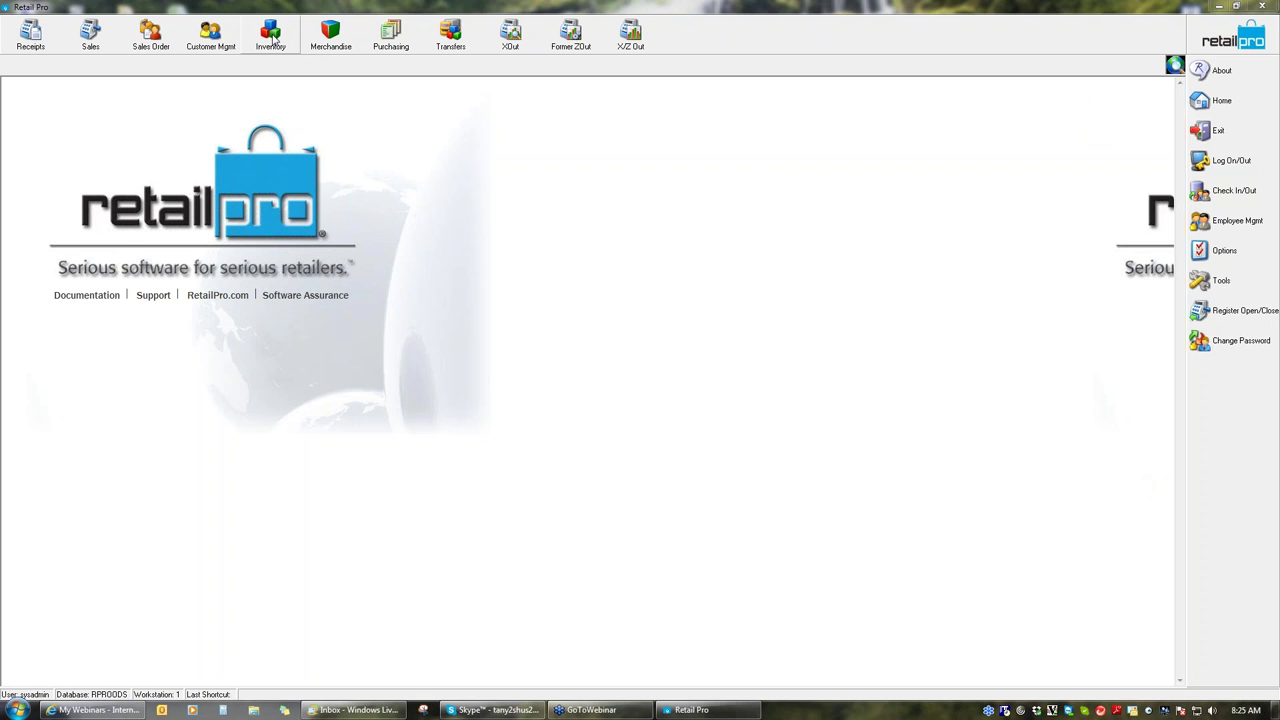
Open the store physical inventory sheets from the merchandise inventory list.
{"action": "left_click", "coordinate": [338, 43]}
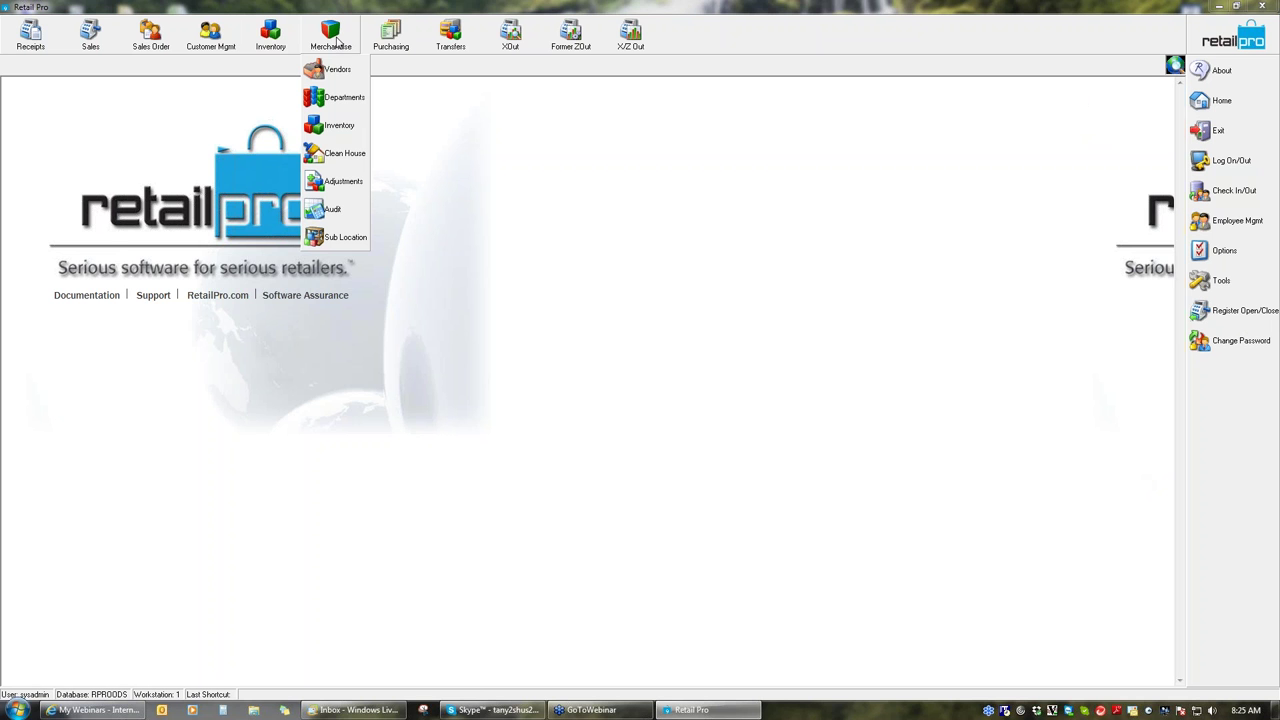
{"action": "left_click", "coordinate": [323, 127]}
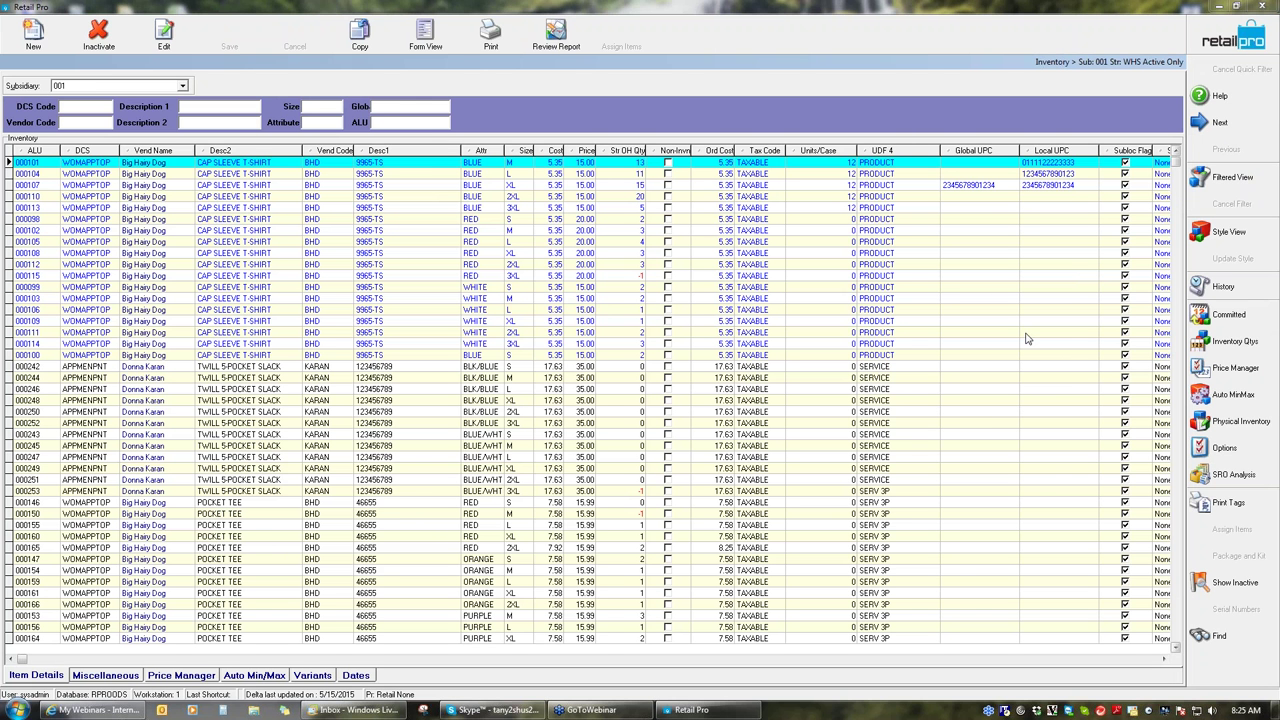
{"action": "left_click", "coordinate": [1225, 429]}
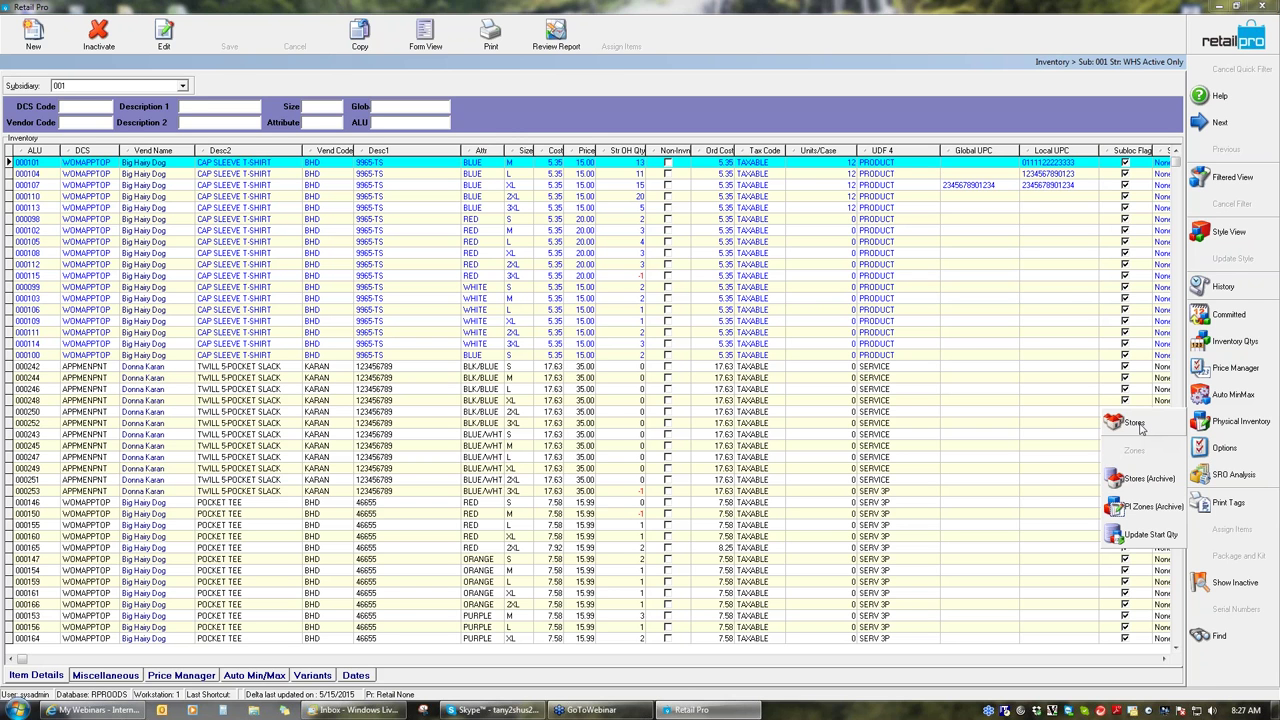
{"action": "left_click", "coordinate": [1135, 423]}
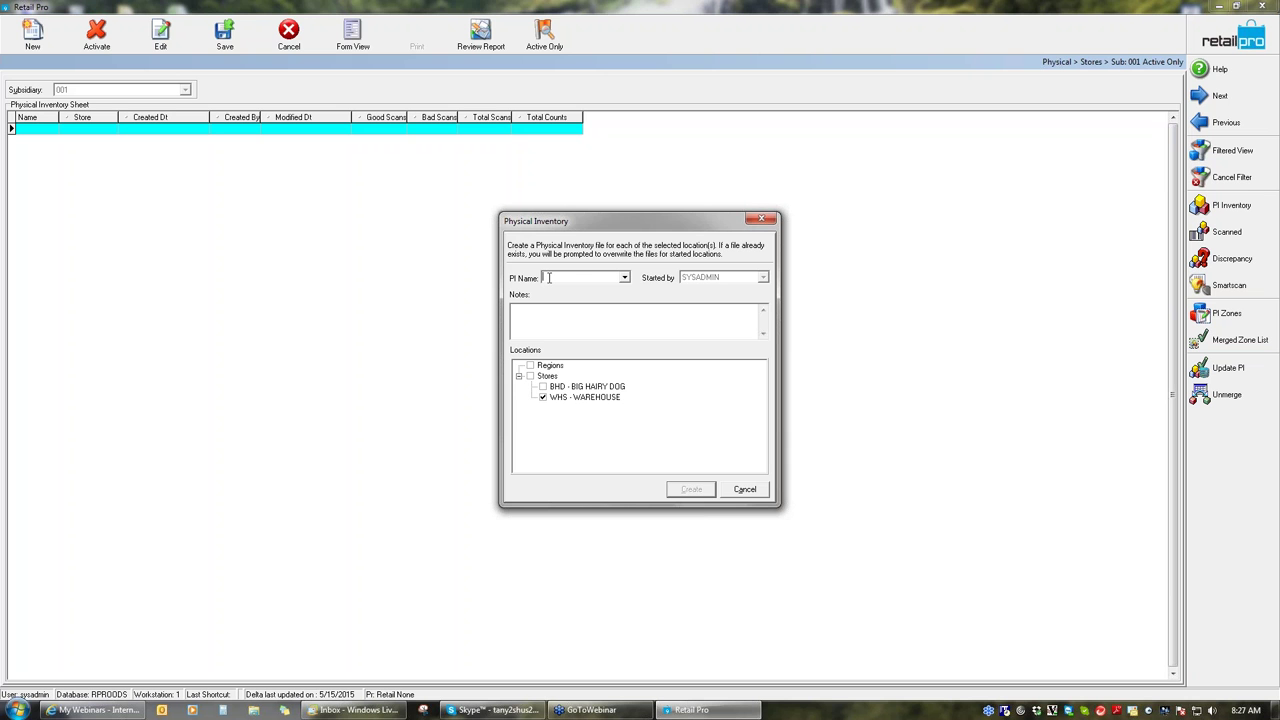
Create the physical inventory sheet "webinar15" for the BHD - BIG HAIRY DOG store only, without any filter criteria.
{"action": "type", "text": "webinar15"}
{"action": "left_click", "coordinate": [542, 397]}
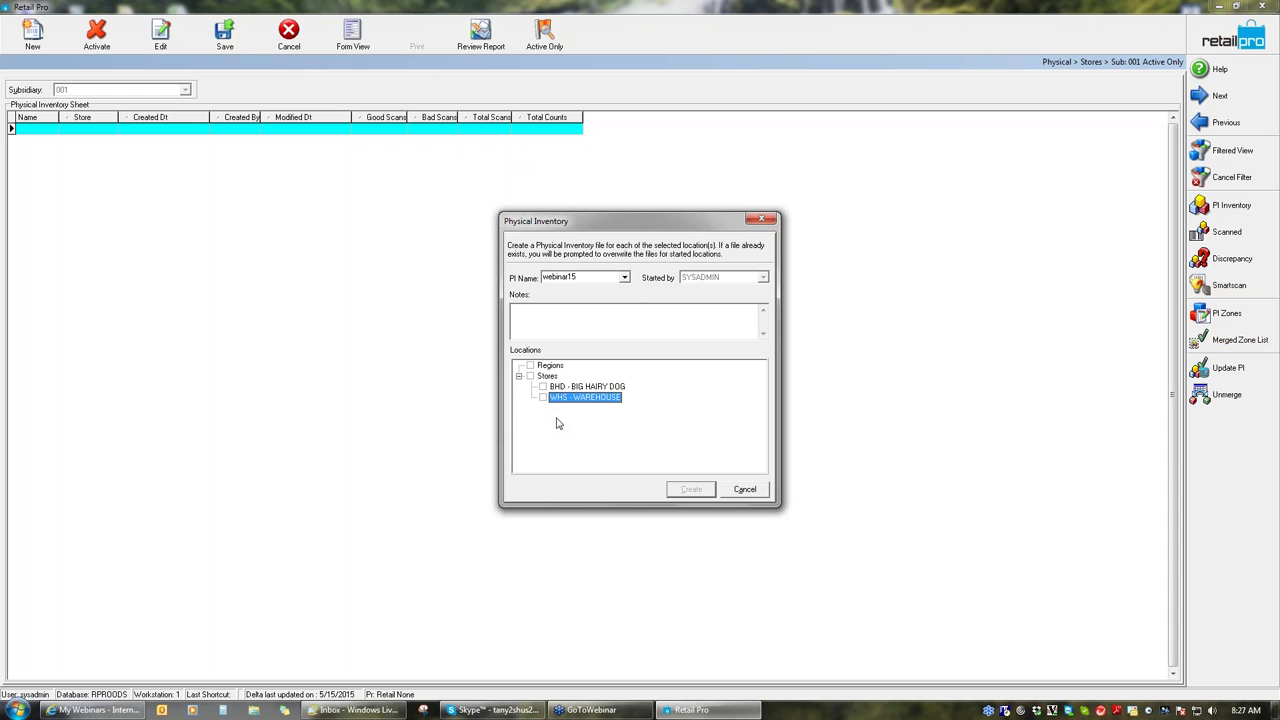
{"action": "left_click", "coordinate": [543, 387]}
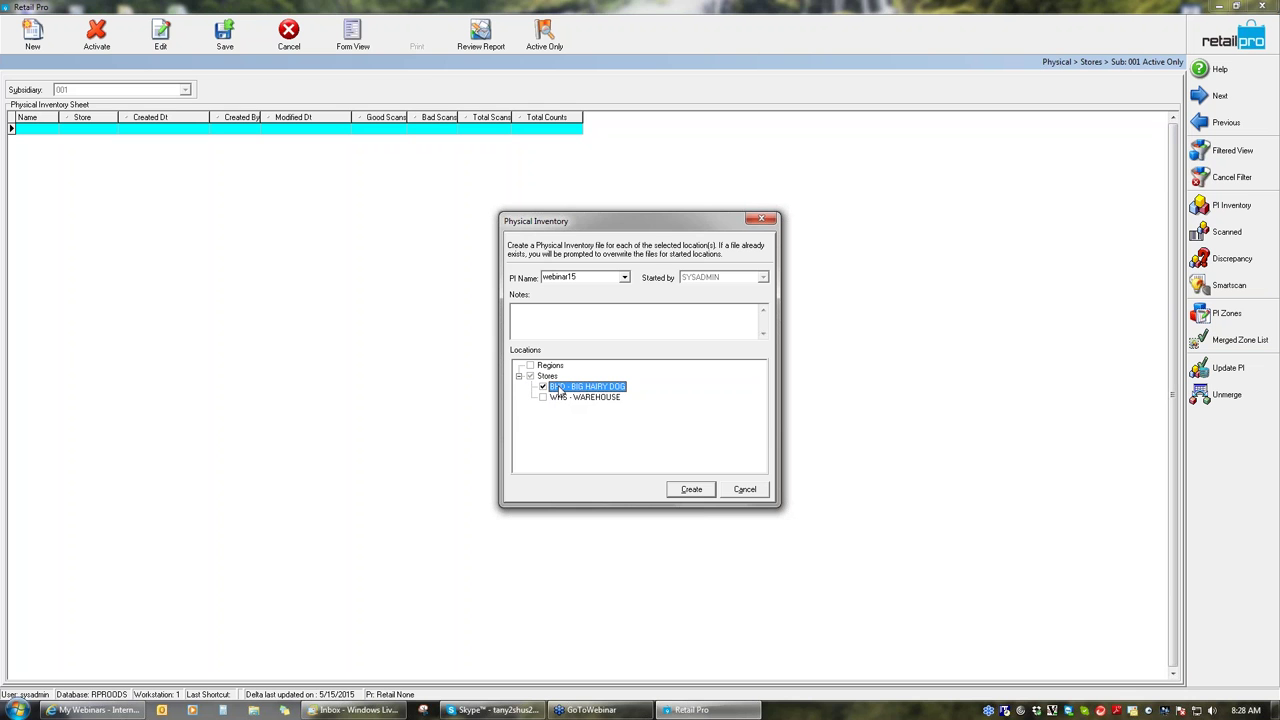
{"action": "left_click", "coordinate": [694, 491]}
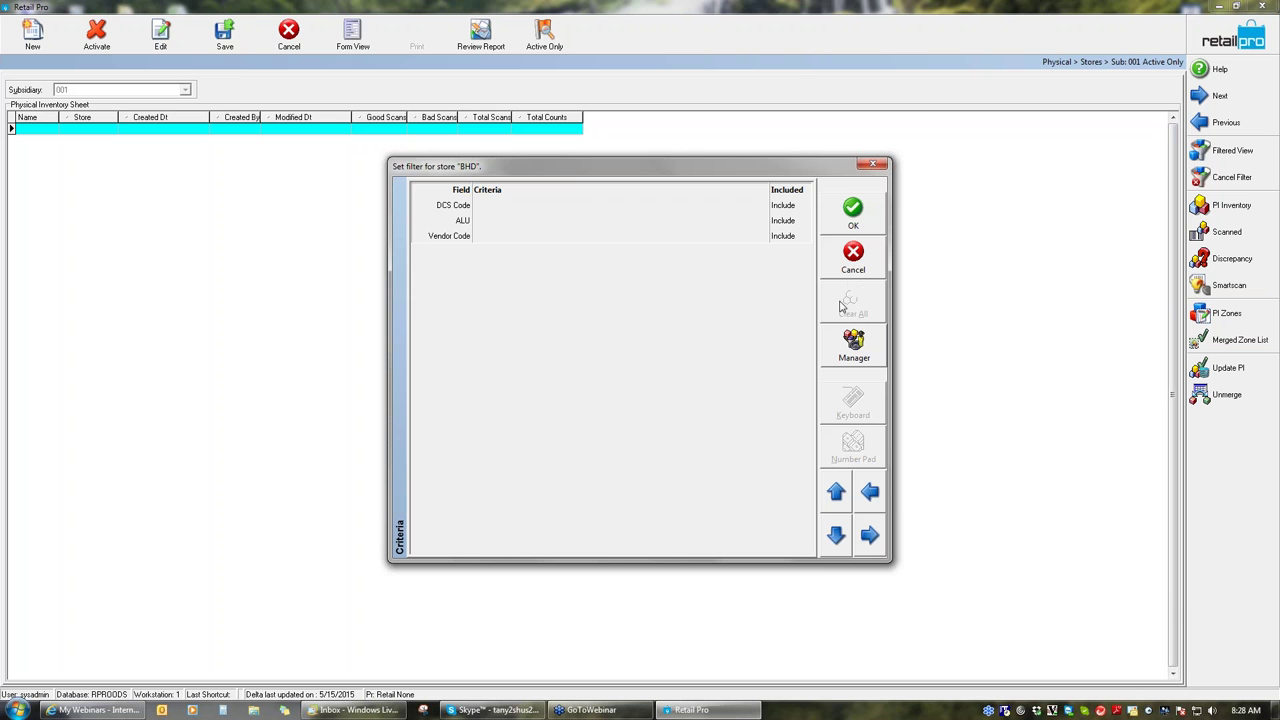
{"action": "left_click", "coordinate": [853, 207]}
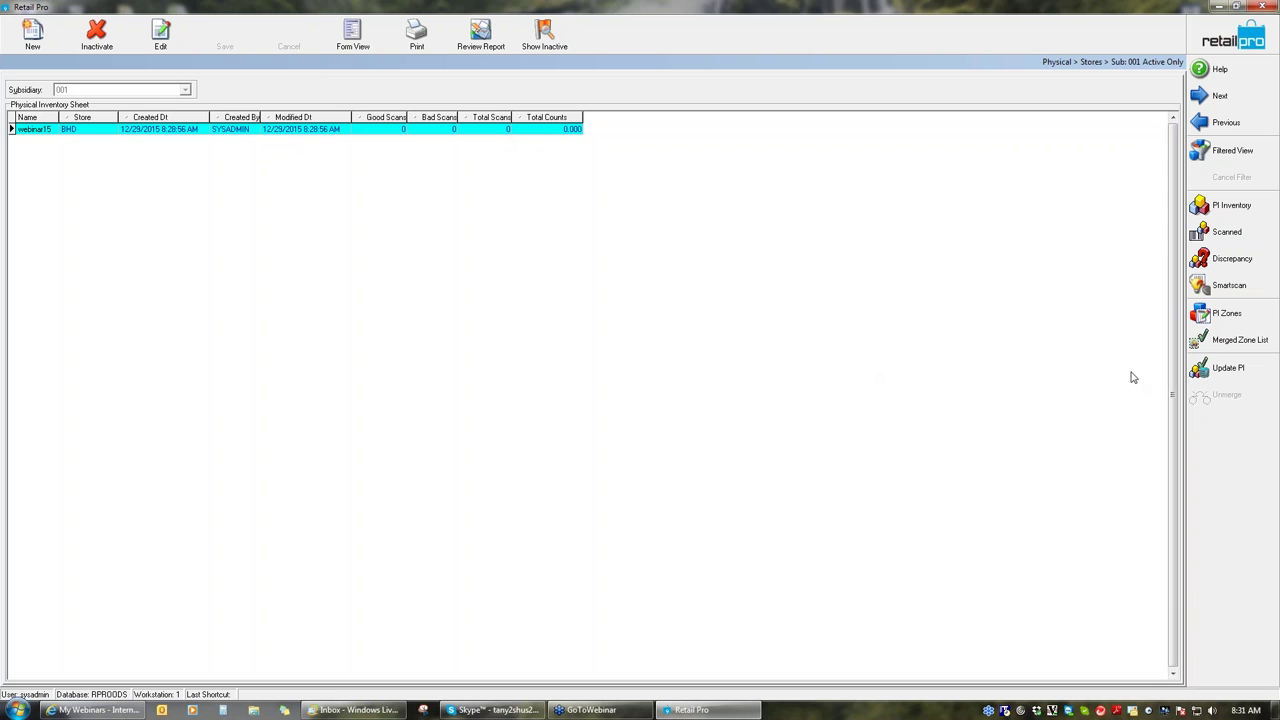
Create a physical inventory zone named LF1 for the BHD - BIG HAIRY DOG store.
{"action": "left_click", "coordinate": [1230, 316]}
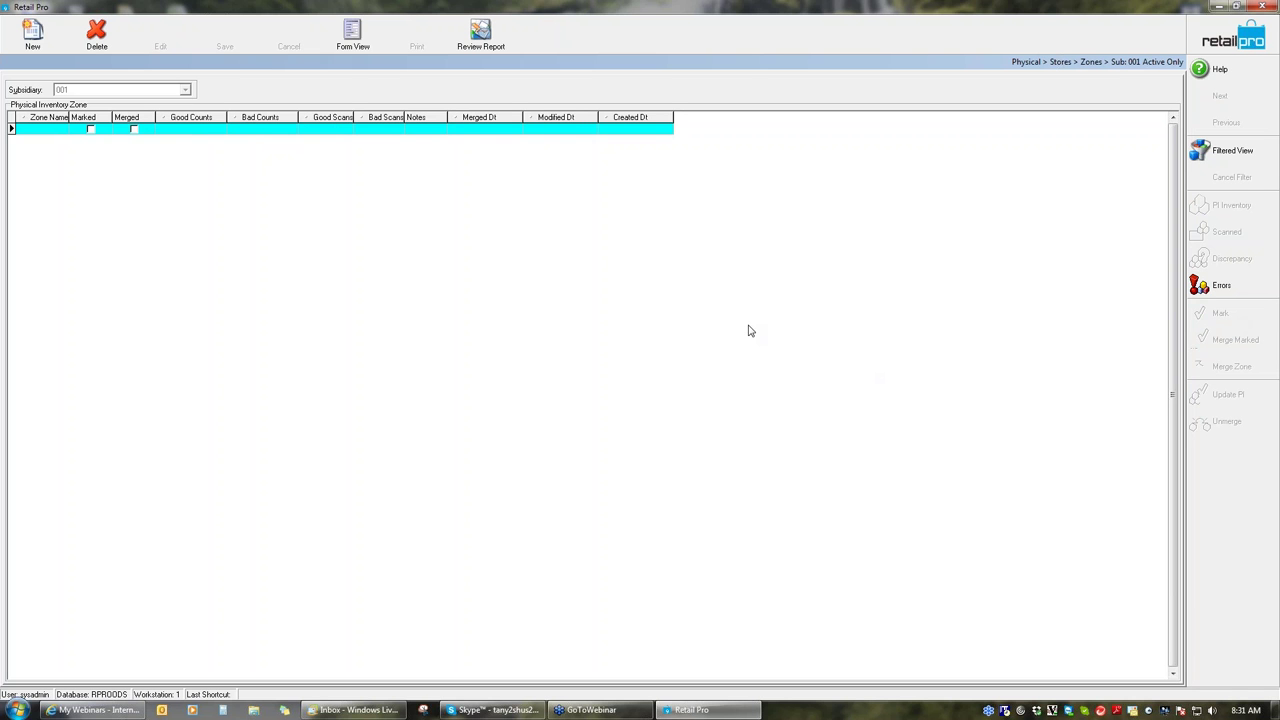
{"action": "left_click", "coordinate": [40, 40]}
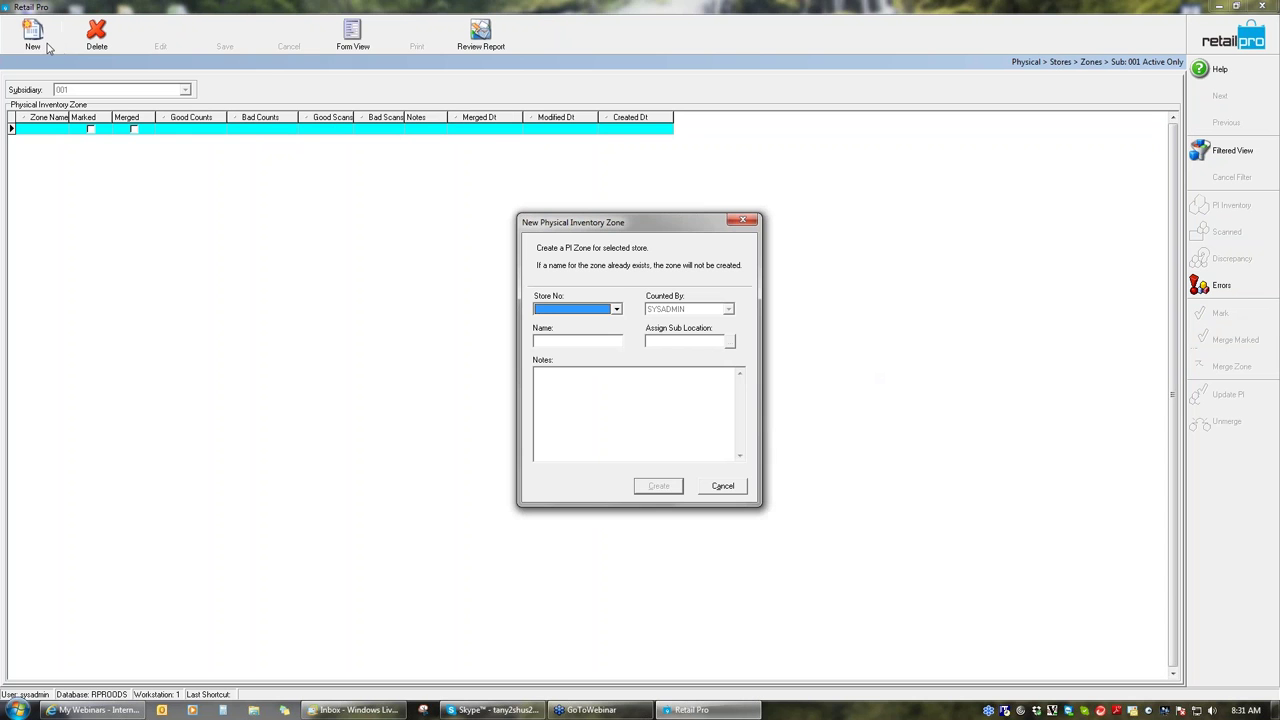
{"action": "left_click", "coordinate": [617, 309]}
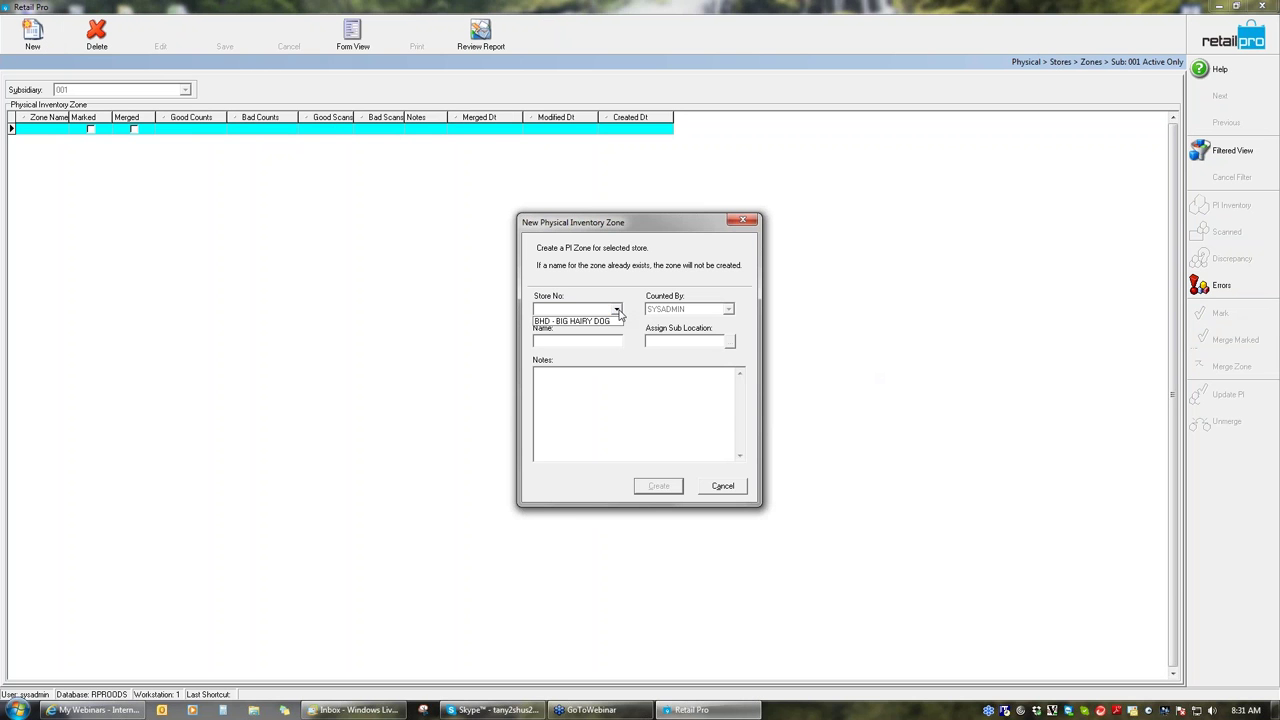
{"action": "left_click", "coordinate": [596, 322]}
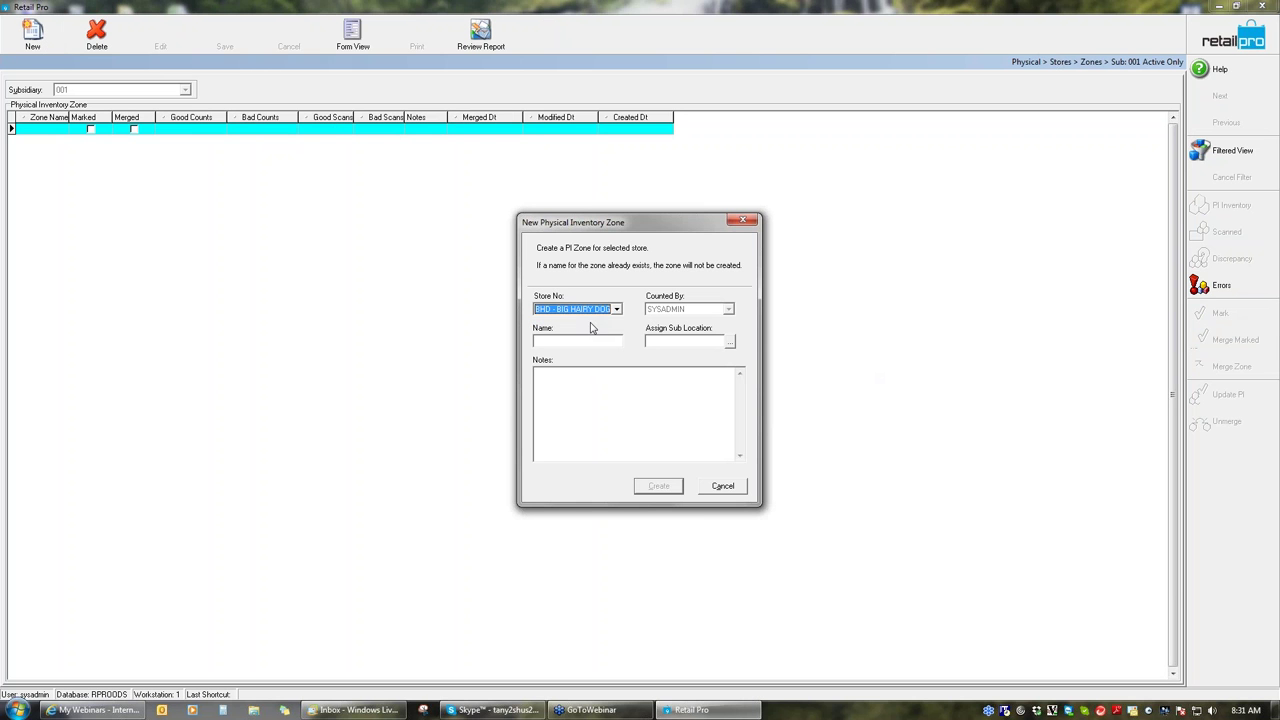
{"action": "left_click", "coordinate": [569, 340]}
{"action": "type", "text": "LF1"}
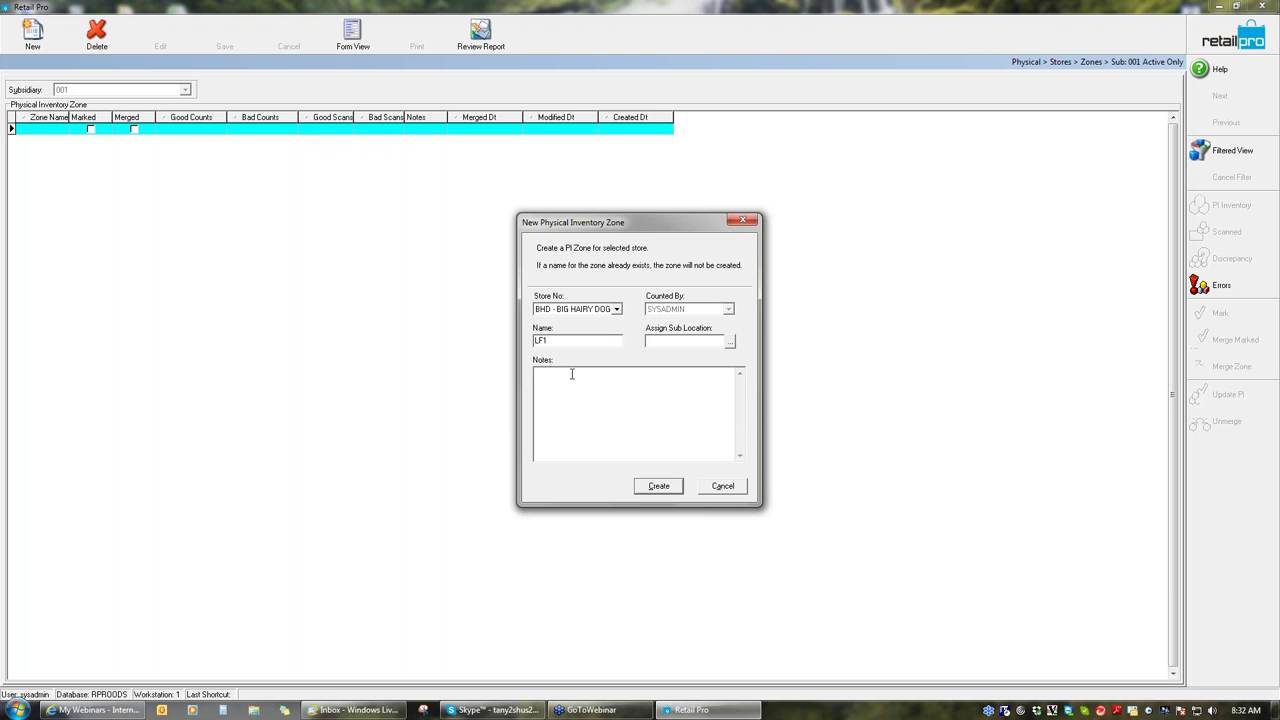
{"action": "left_click", "coordinate": [658, 486]}
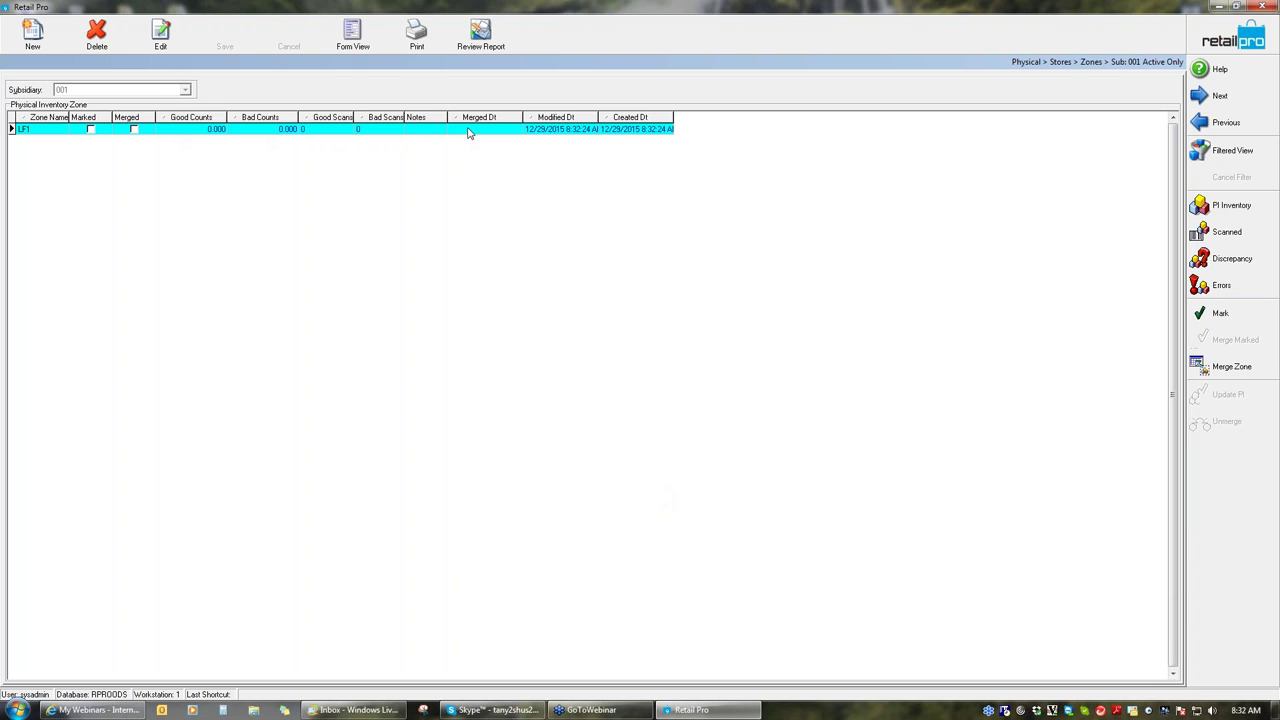
Open the scanned items of zone LF1 and start adding counts.
{"action": "left_click", "coordinate": [1222, 233]}
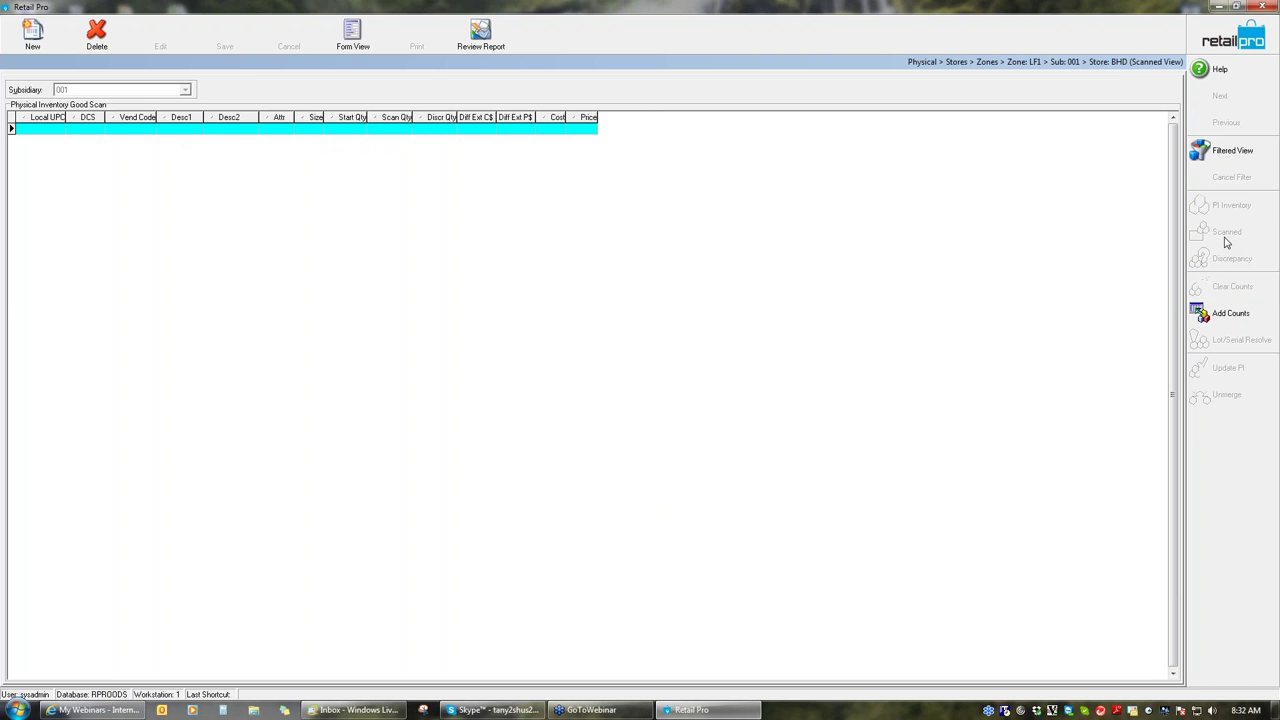
{"action": "left_click", "coordinate": [1220, 316]}
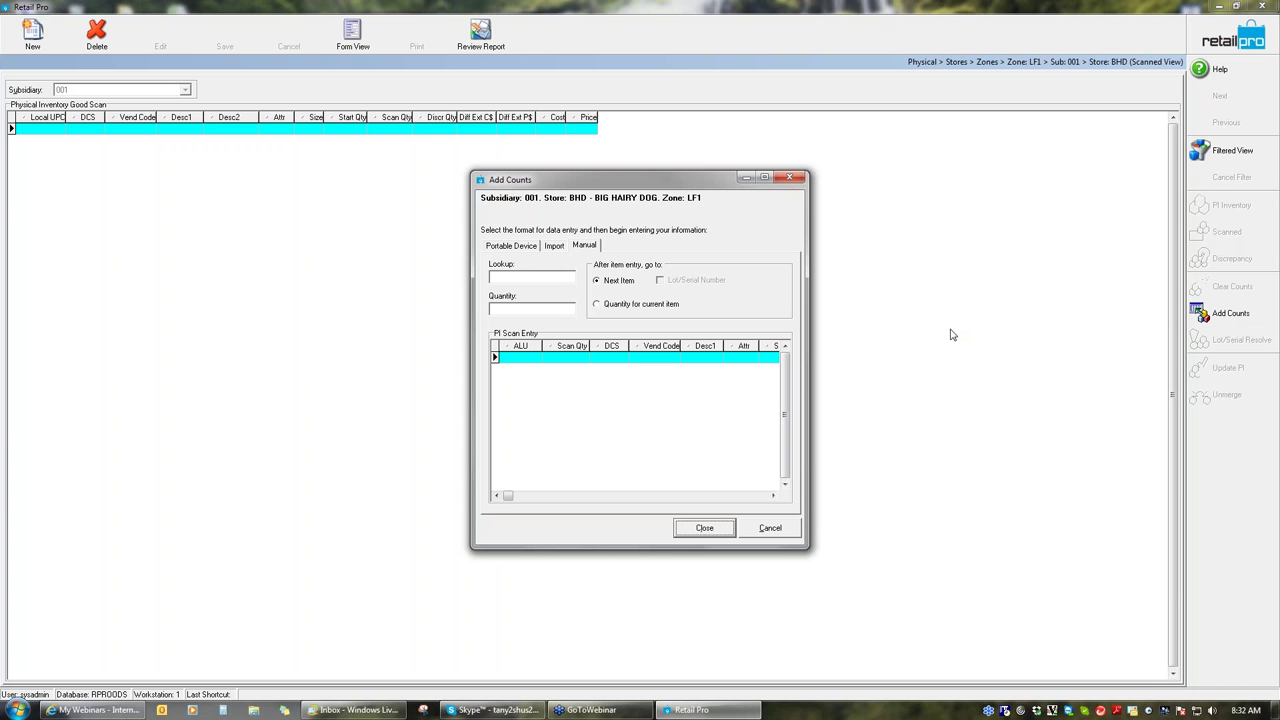
Try to download counts for zone LF1 from the portable device and cancel the download.
{"action": "left_click", "coordinate": [518, 247]}
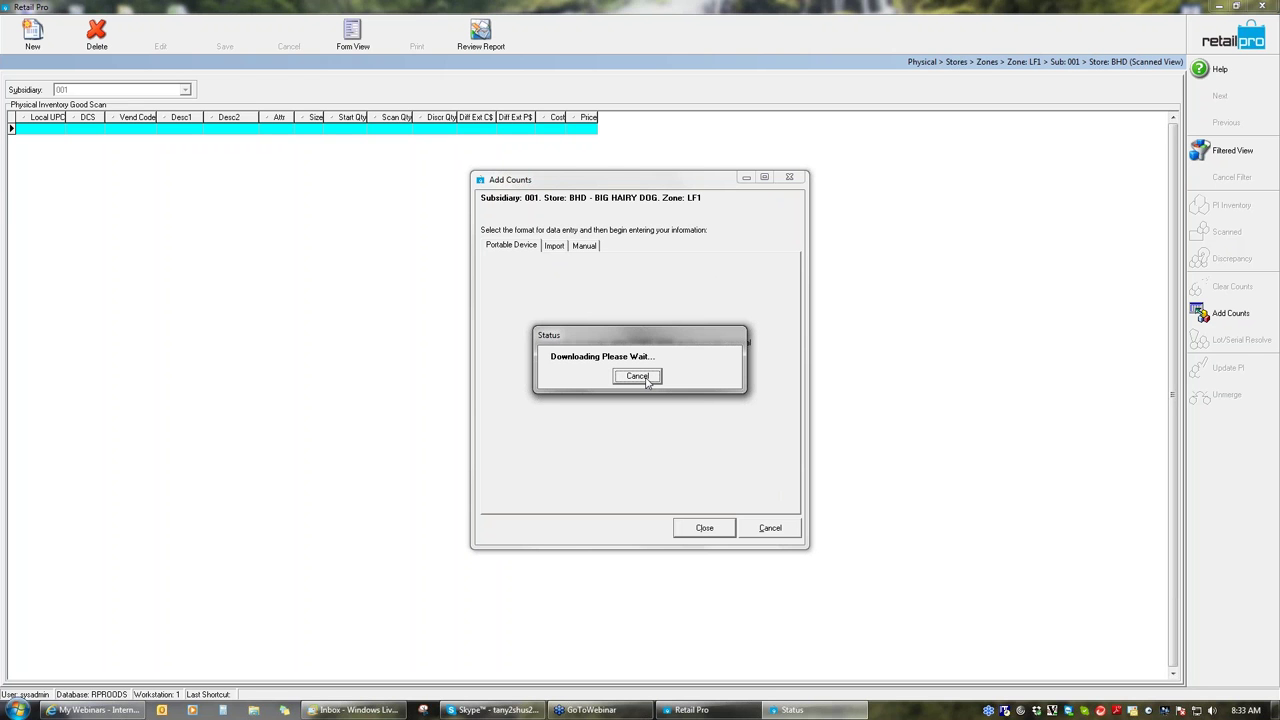
{"action": "left_click", "coordinate": [637, 376]}
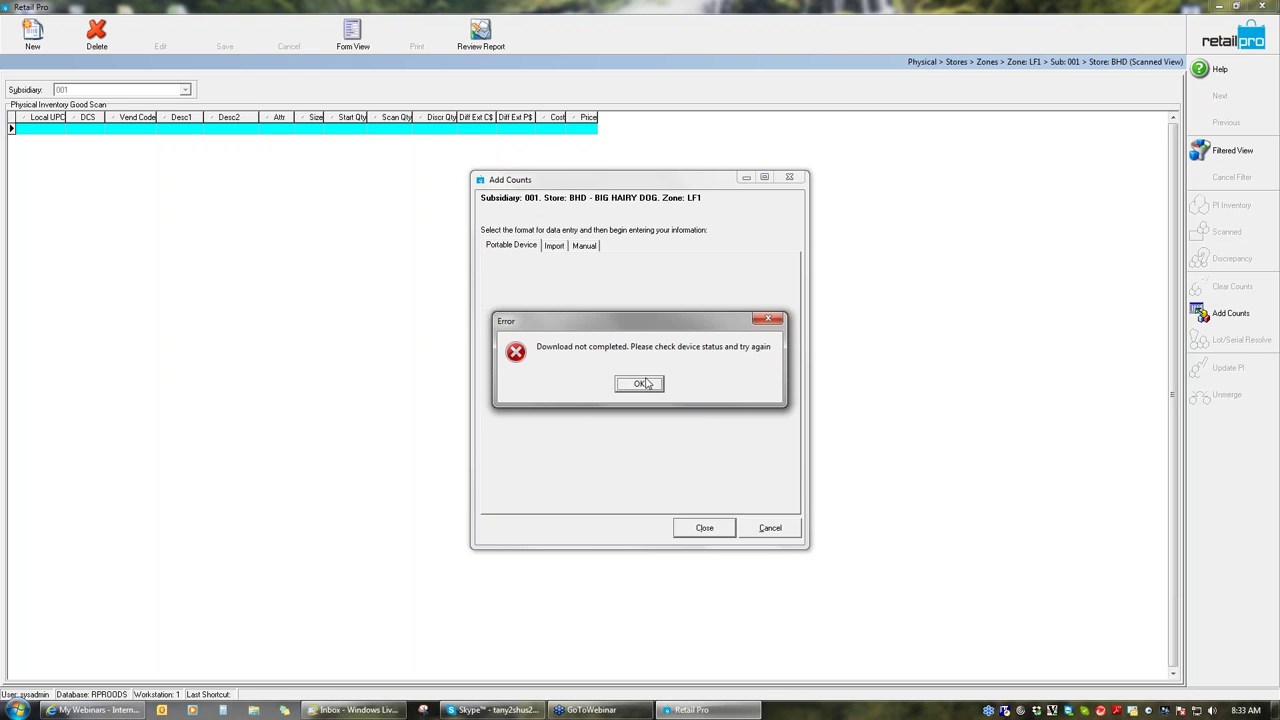
{"action": "left_click", "coordinate": [640, 383]}
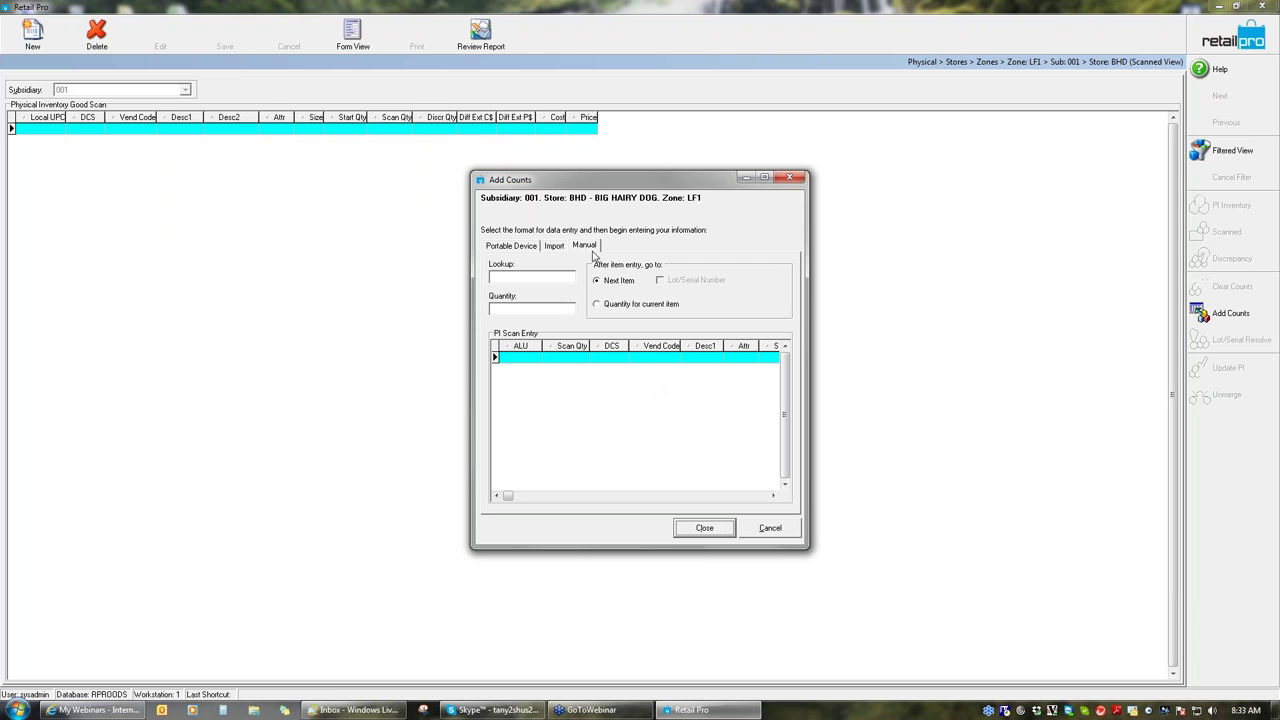
Manually add a count of 1 each for items 000015 and 000273.
{"action": "left_click", "coordinate": [560, 277]}
{"action": "type", "text": "000015"}
{"action": "key", "text": "Return"}
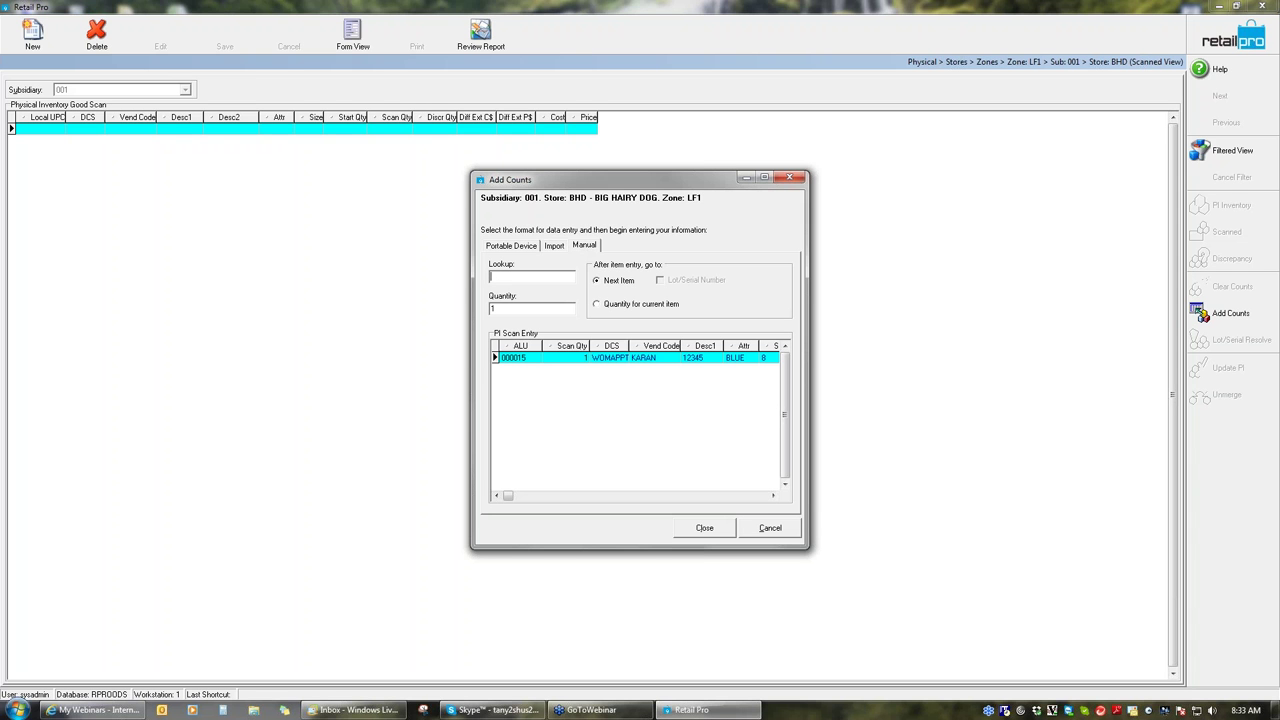
{"action": "type", "text": "000273"}
{"action": "key", "text": "Return"}
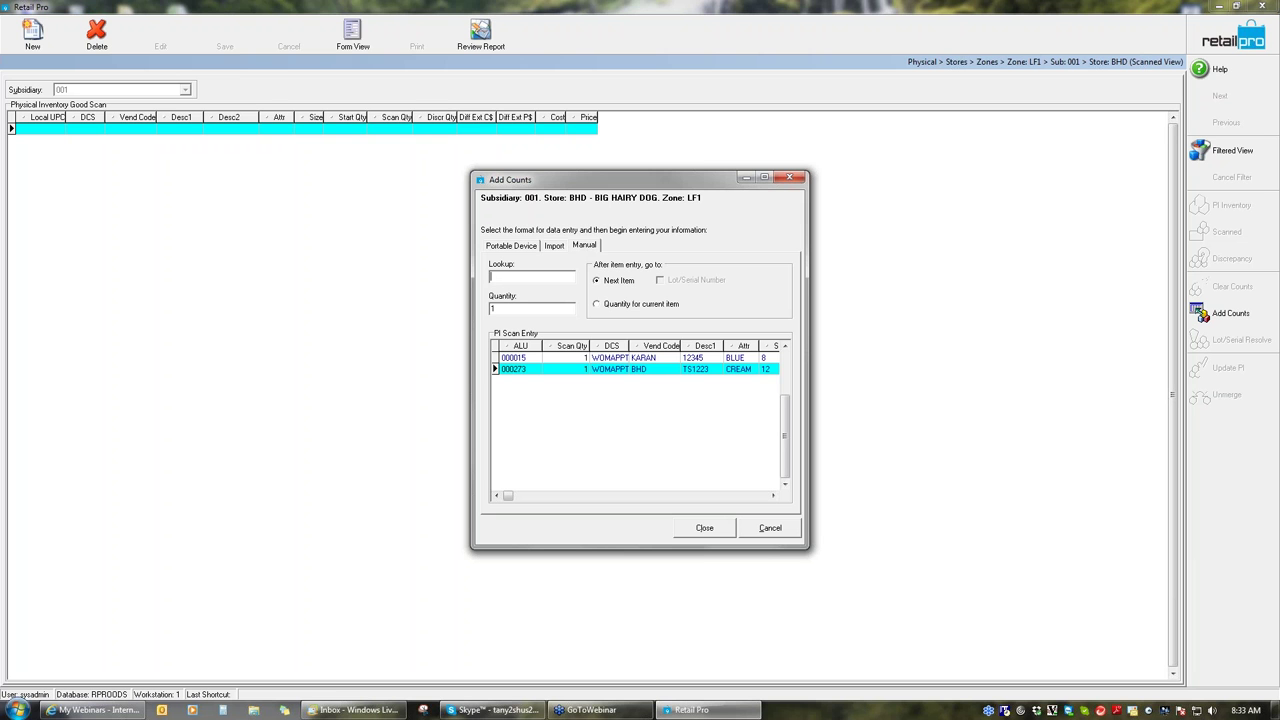
Try to add a count for item 100000.
{"action": "type", "text": "100000"}
{"action": "key", "text": "Return"}
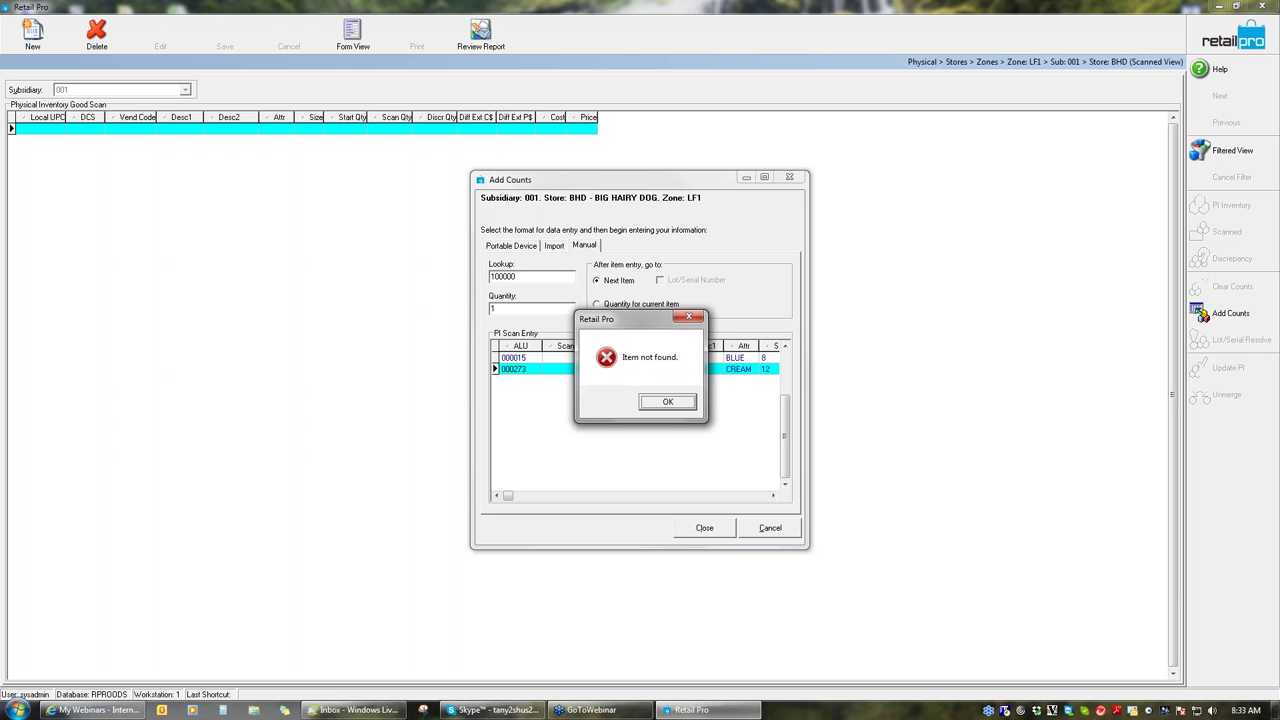
{"action": "left_click", "coordinate": [667, 402]}
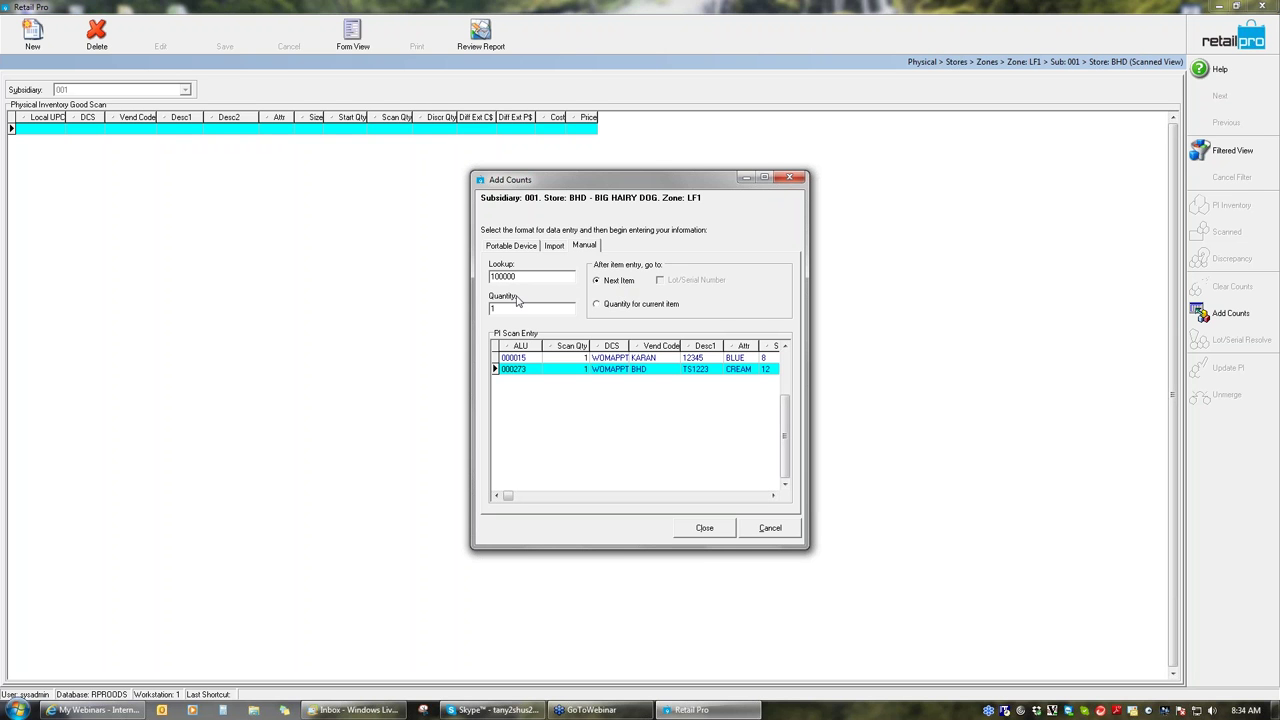
Correct the lookup to item 000010 and add a count of 1 for it.
{"action": "key", "text": "BackSpace"}
{"action": "key", "text": "BackSpace"}
{"action": "key", "text": "BackSpace"}
{"action": "key", "text": "BackSpace"}
{"action": "key", "text": "Return"}
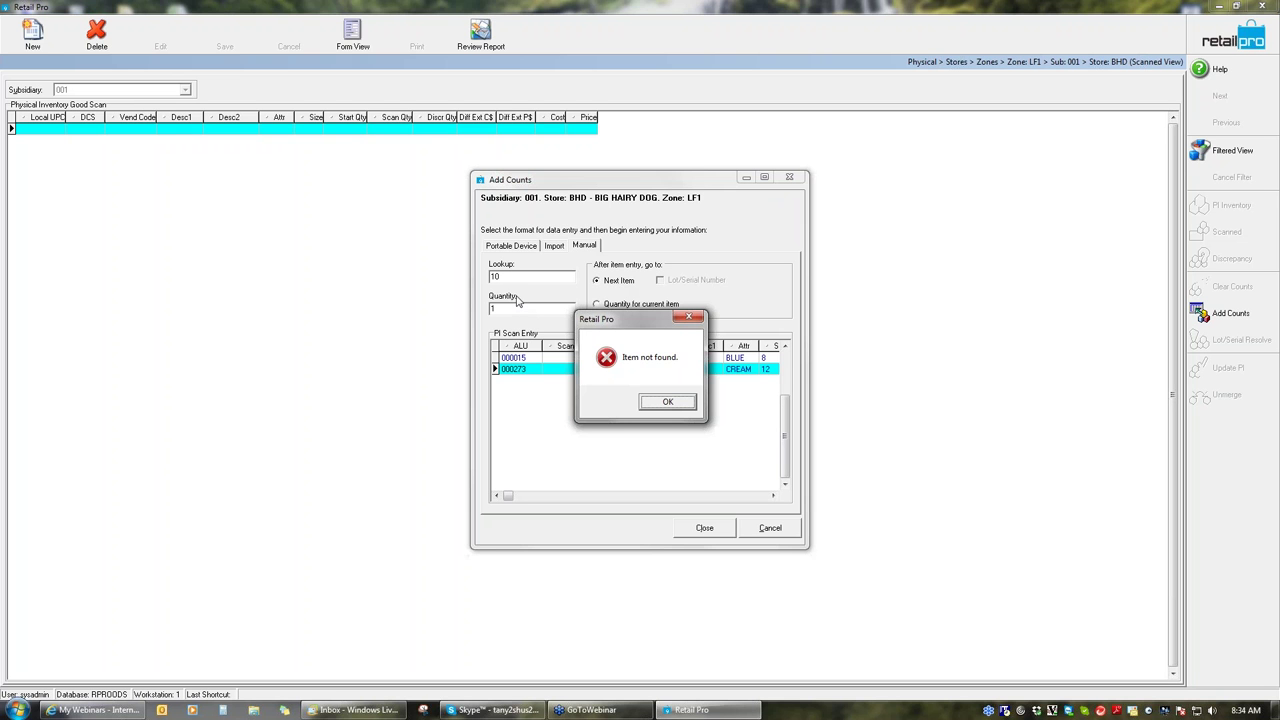
{"action": "left_click", "coordinate": [666, 403]}
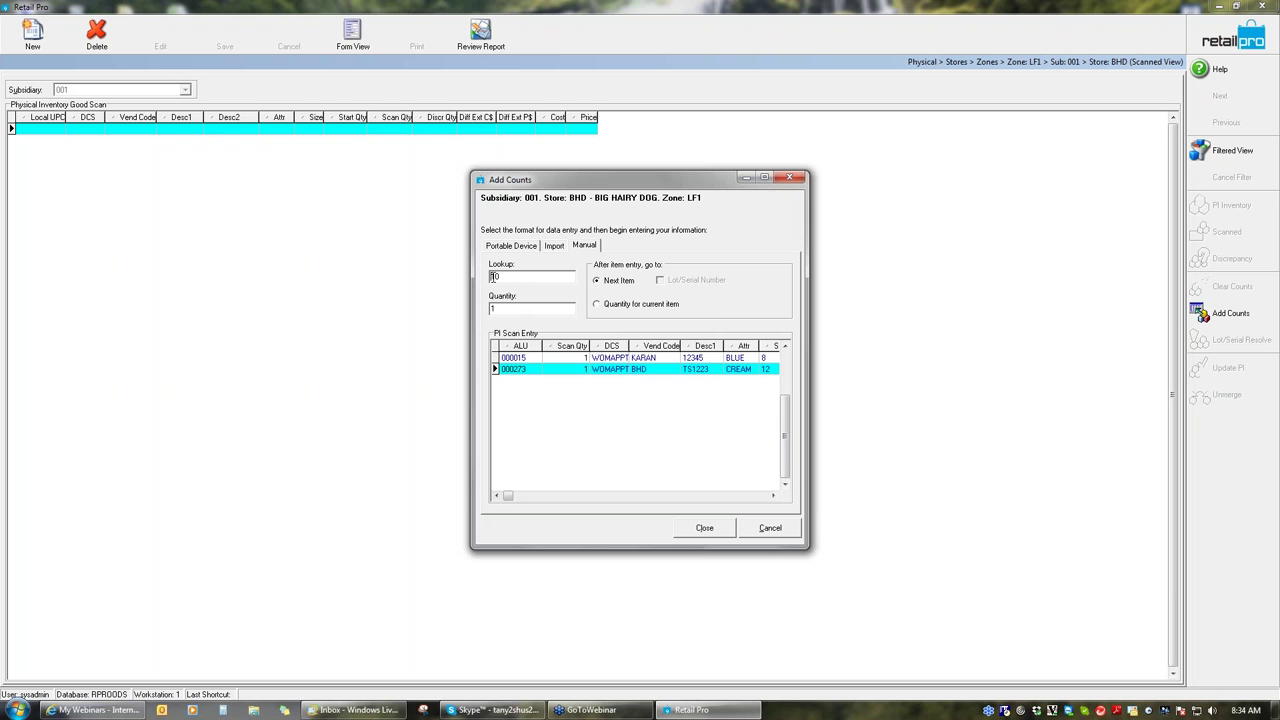
{"action": "type", "text": "0000"}
{"action": "key", "text": "Return"}
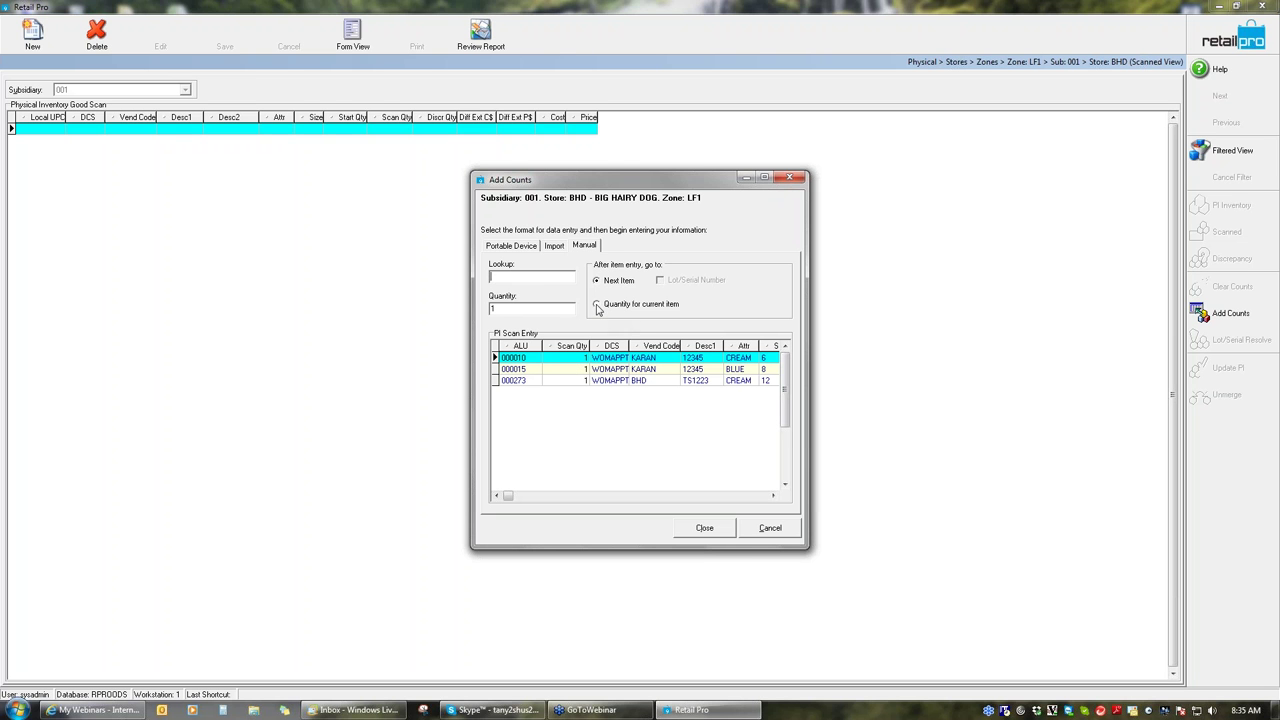
Make item entry continue to the quantity for the current item and add item 000024 with quantity 5.
{"action": "left_click", "coordinate": [597, 306]}
{"action": "left_click", "coordinate": [510, 276]}
{"action": "type", "text": "000024"}
{"action": "key", "text": "Tab"}
{"action": "type", "text": "5"}
{"action": "key", "text": "Return"}
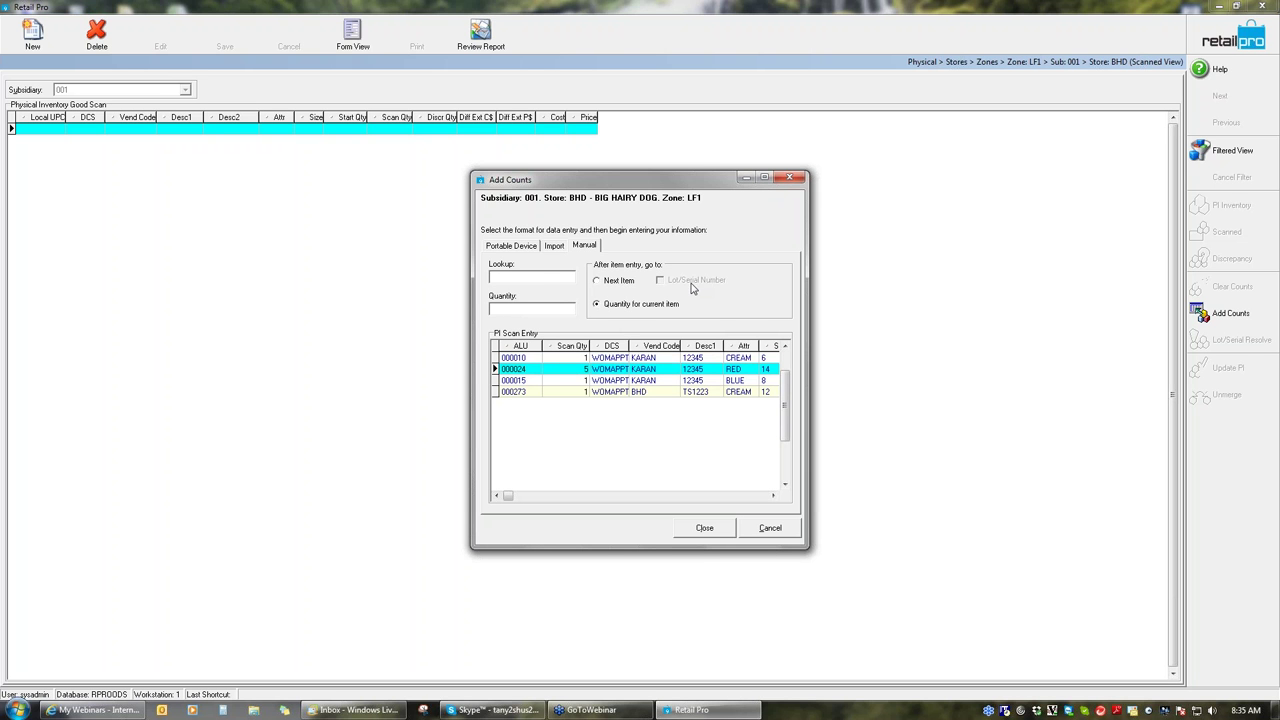
Finish the manual count entry for zone LF1 and return to the zone list.
{"action": "left_click", "coordinate": [627, 289]}
{"action": "left_click", "coordinate": [607, 308]}
{"action": "left_click", "coordinate": [617, 284]}
{"action": "left_click", "coordinate": [625, 306]}
{"action": "left_click", "coordinate": [704, 529]}
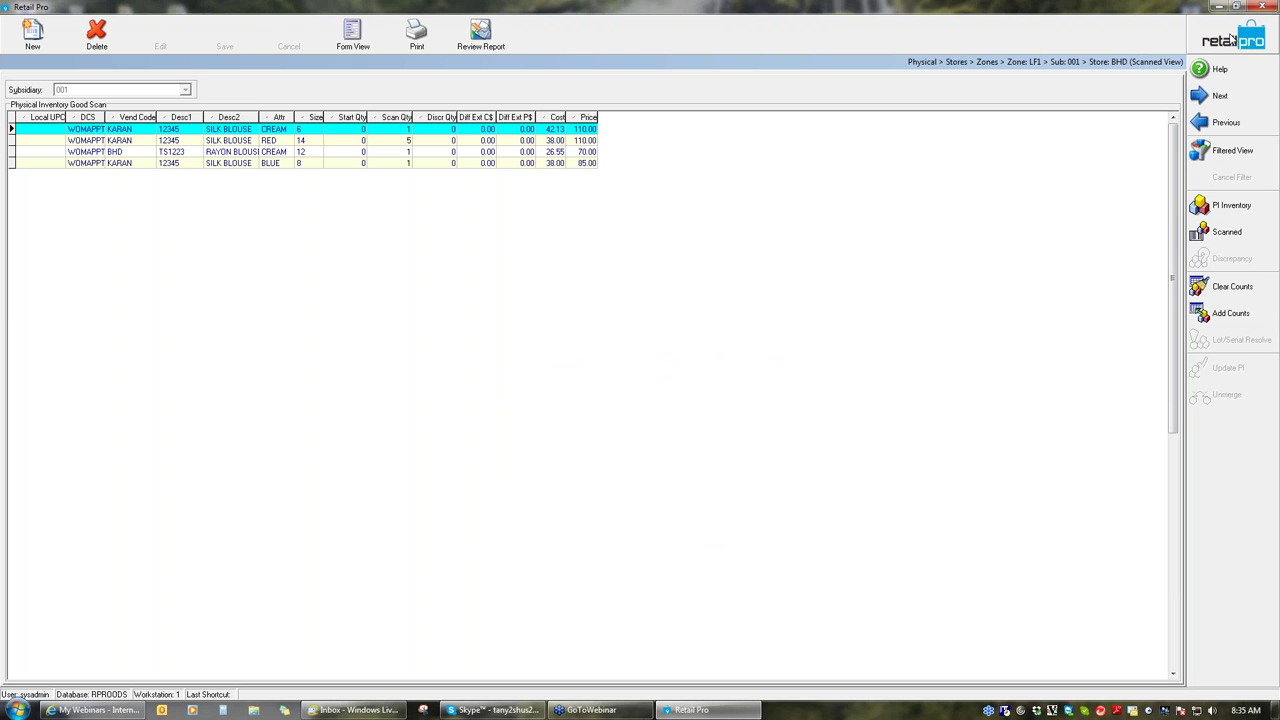
{"action": "key", "text": "Escape"}
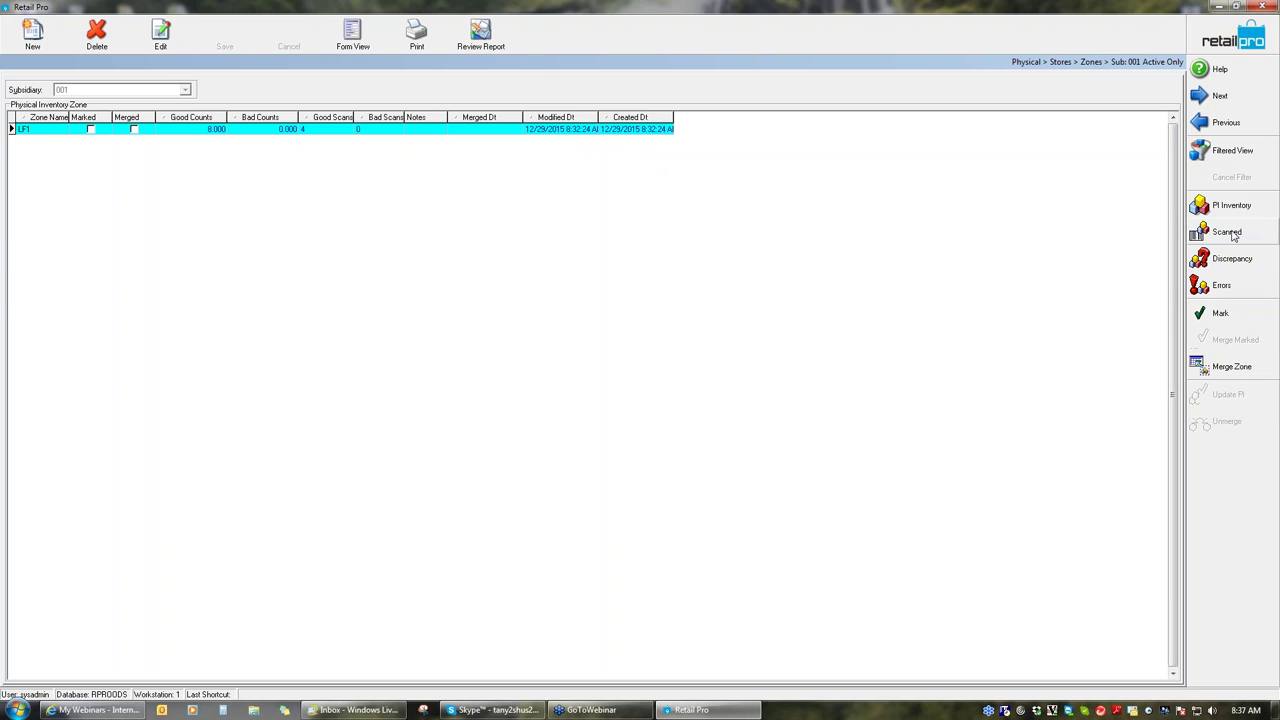
Preview the BHDV9 Zone Report for zone LF1's scanned items, examine the counted items and close it without saving.
{"action": "left_click", "coordinate": [1228, 232]}
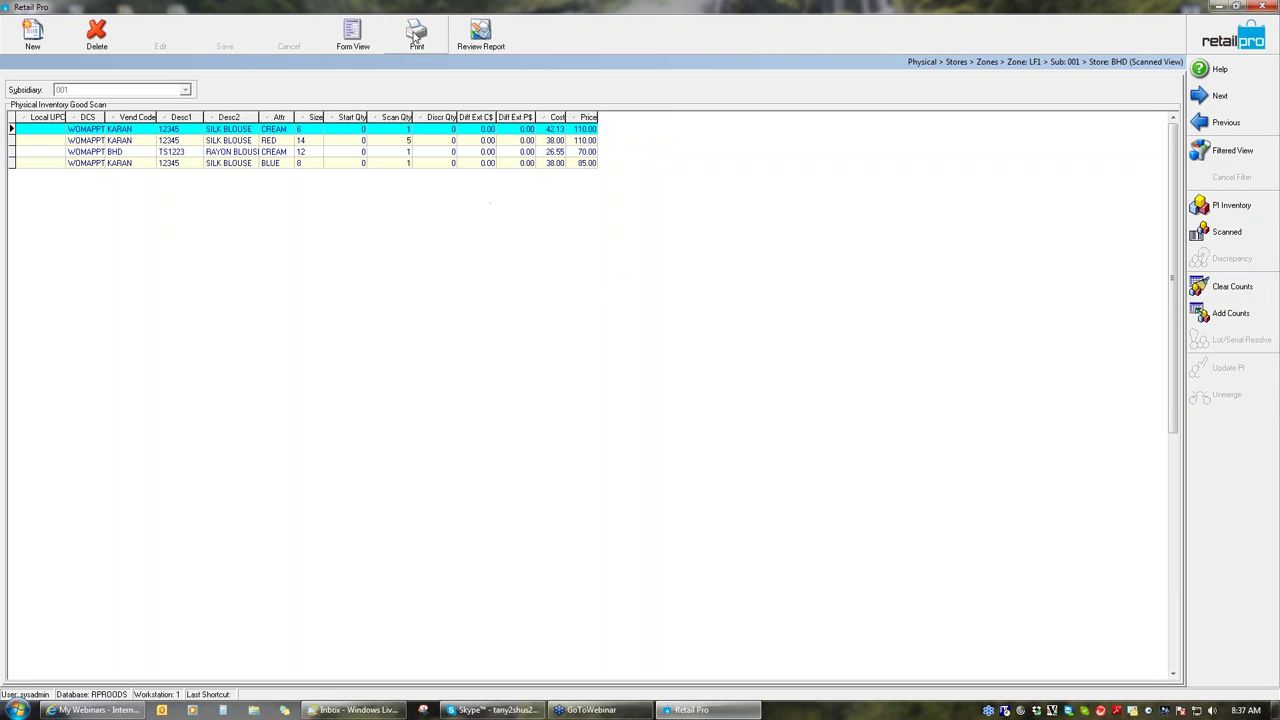
{"action": "left_click", "coordinate": [416, 36]}
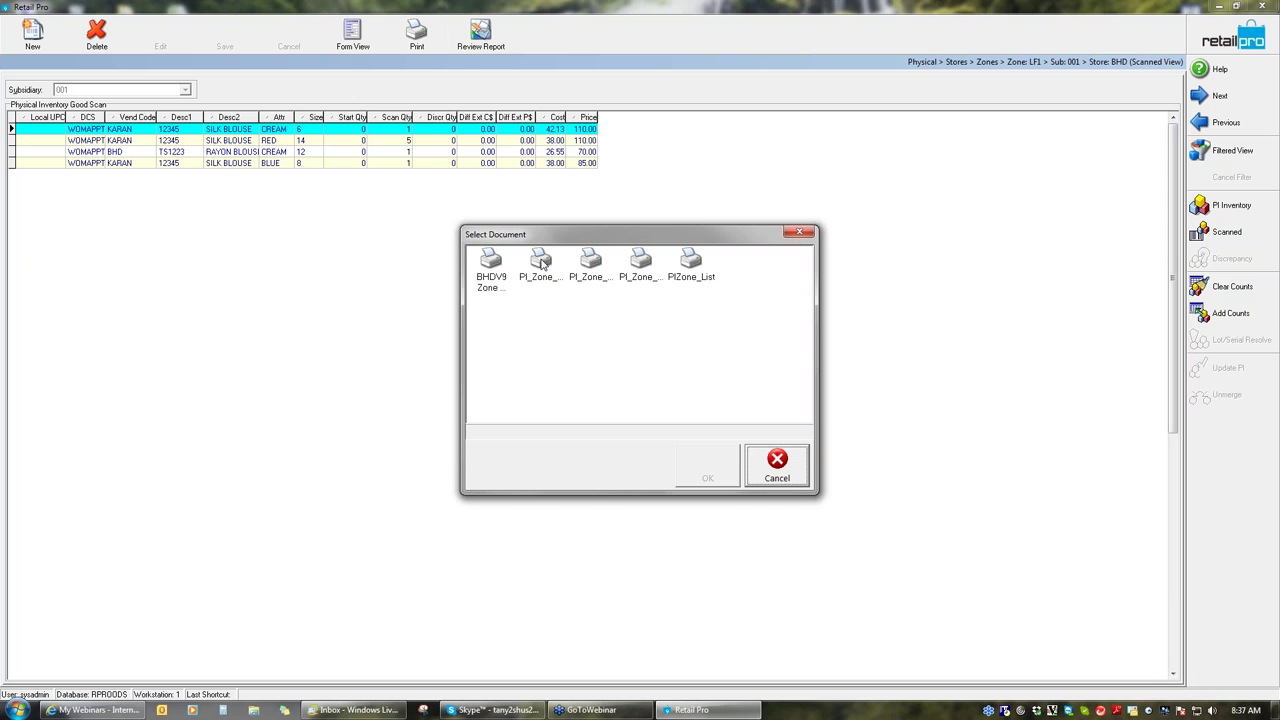
{"action": "left_click", "coordinate": [494, 276]}
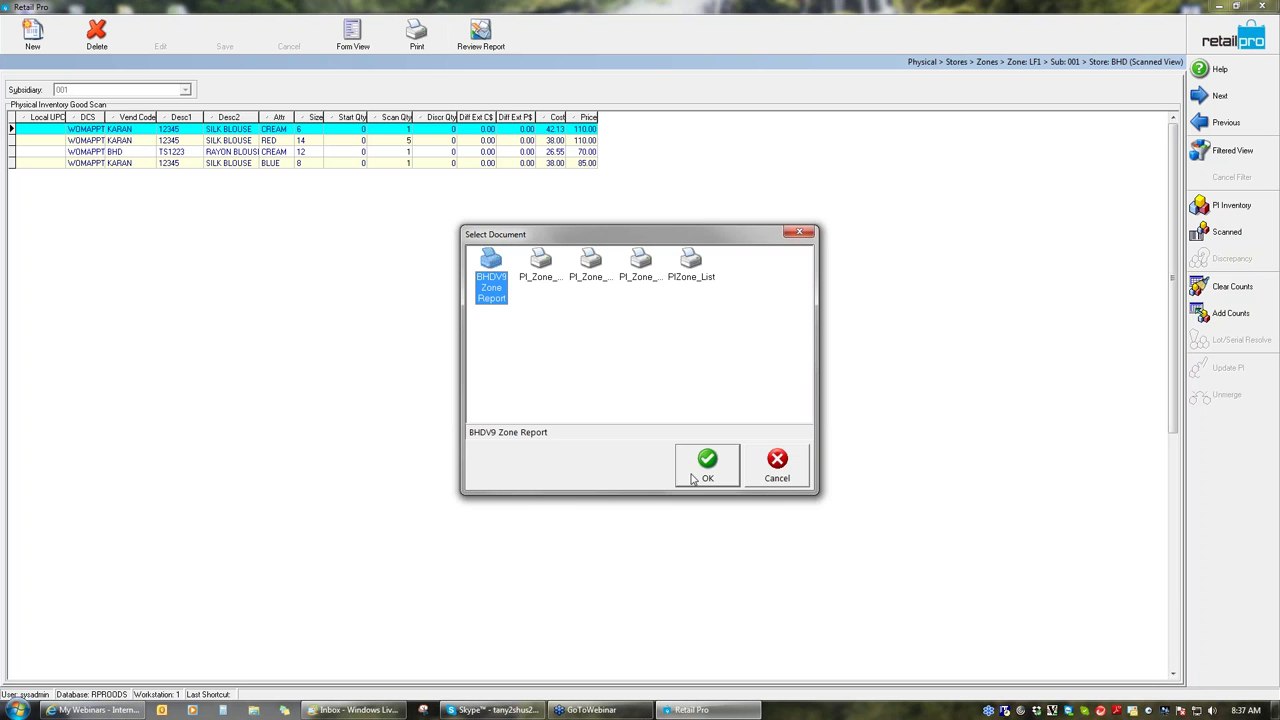
{"action": "left_click", "coordinate": [710, 466]}
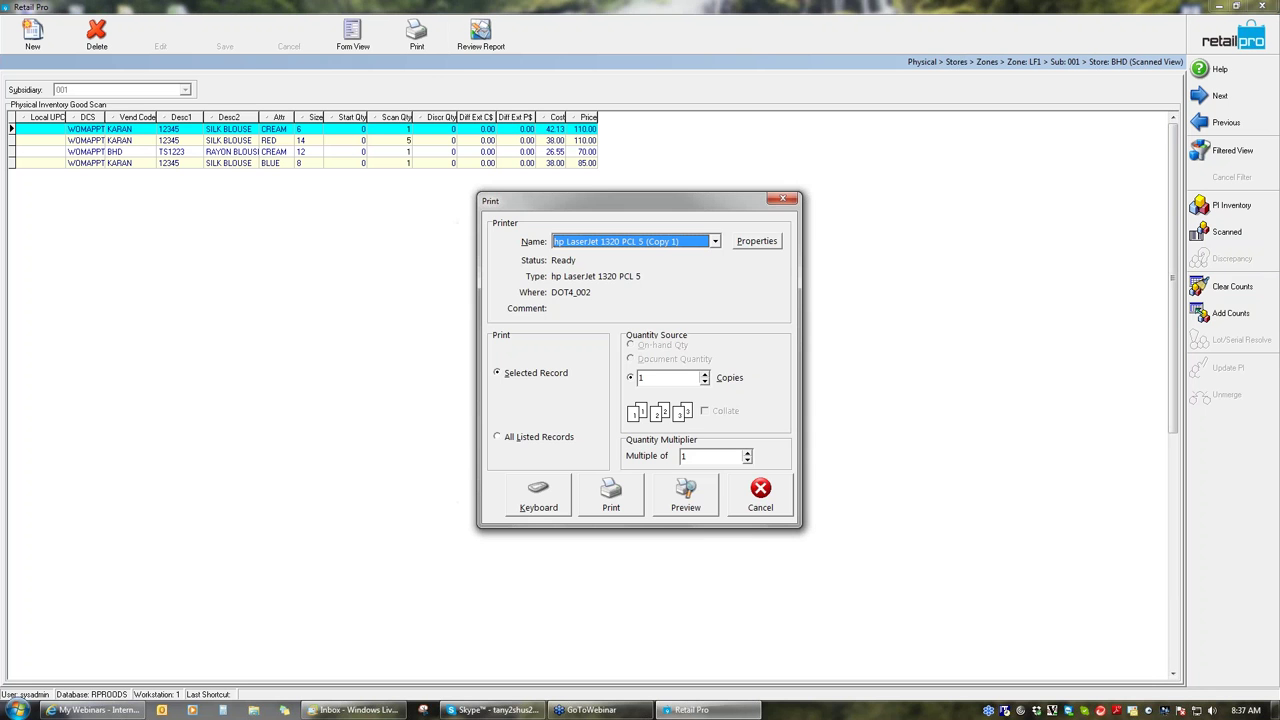
{"action": "left_click", "coordinate": [688, 490]}
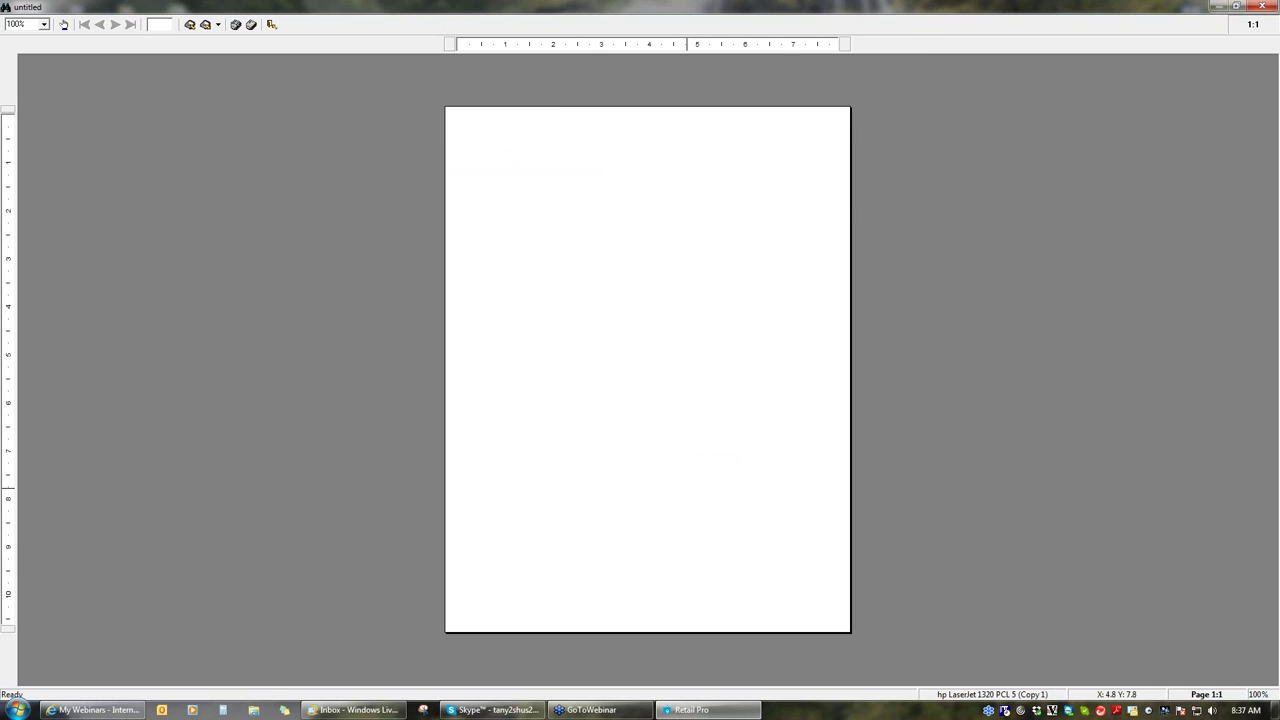
{"action": "left_click", "coordinate": [660, 540]}
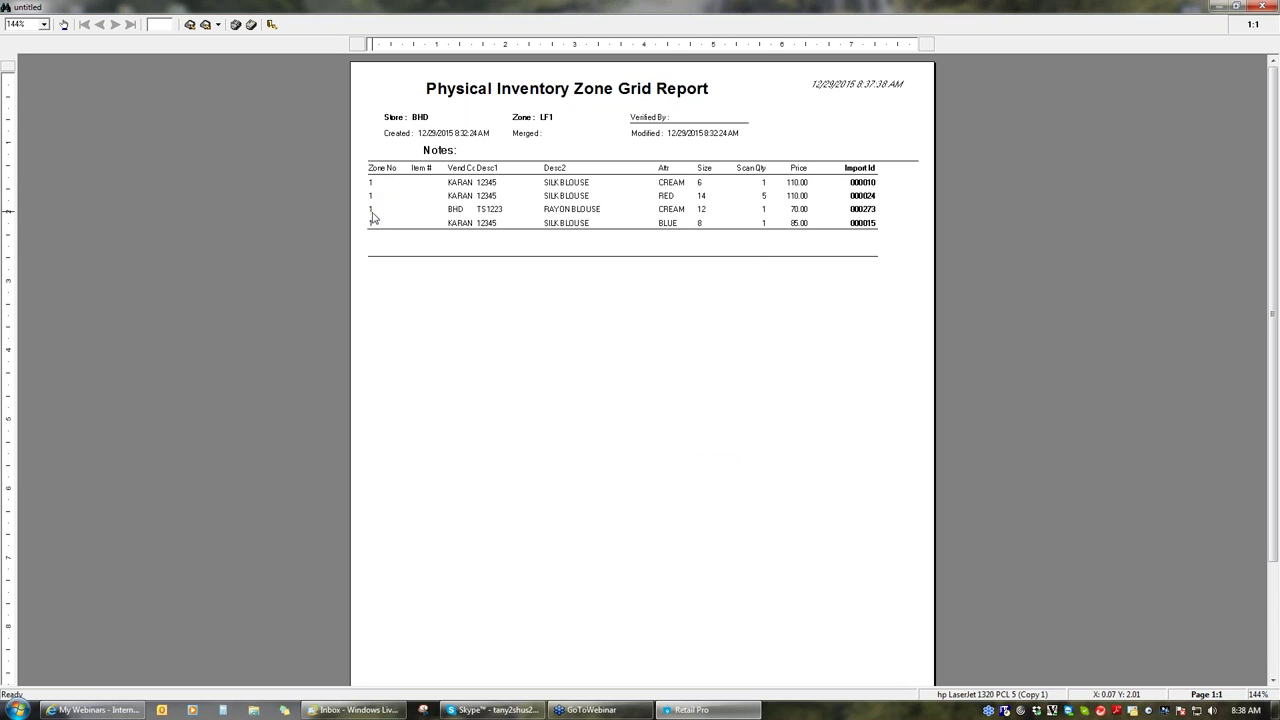
{"action": "left_click", "coordinate": [1265, 8]}
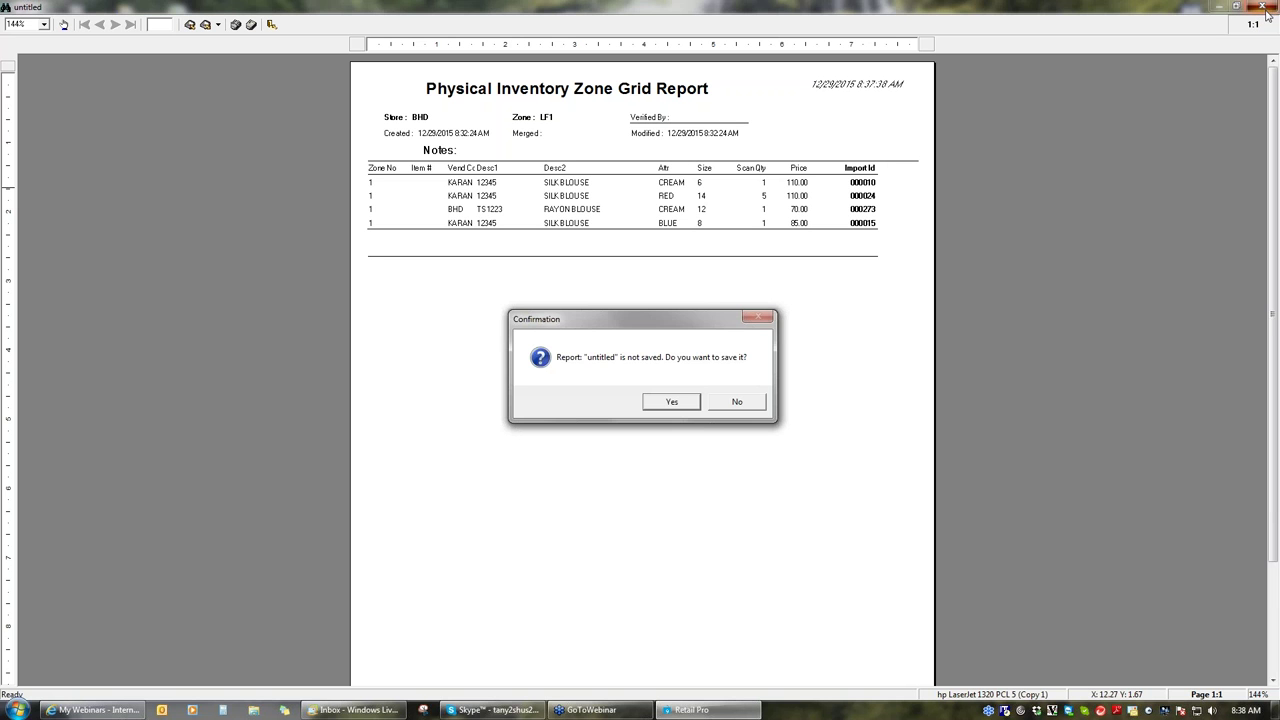
{"action": "left_click", "coordinate": [752, 402]}
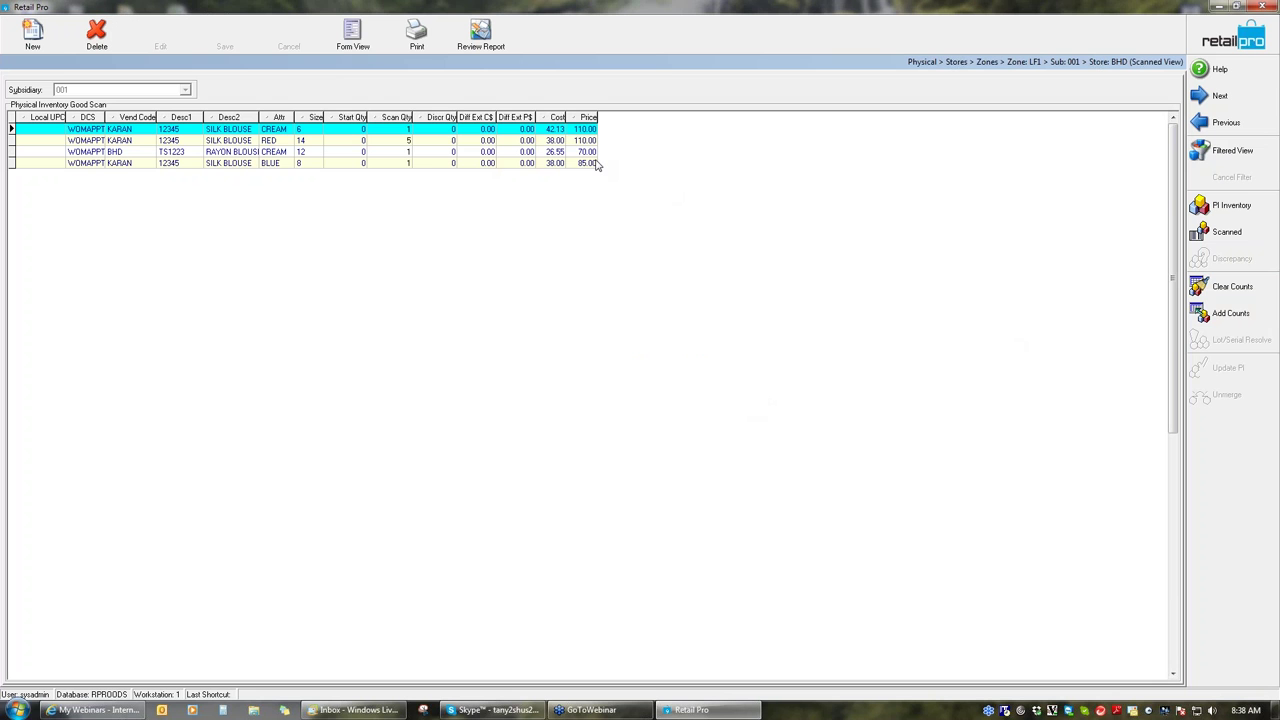
Return to the zone list and merge zone LF1 into Physical Inventory.
{"action": "left_click", "coordinate": [1205, 42]}
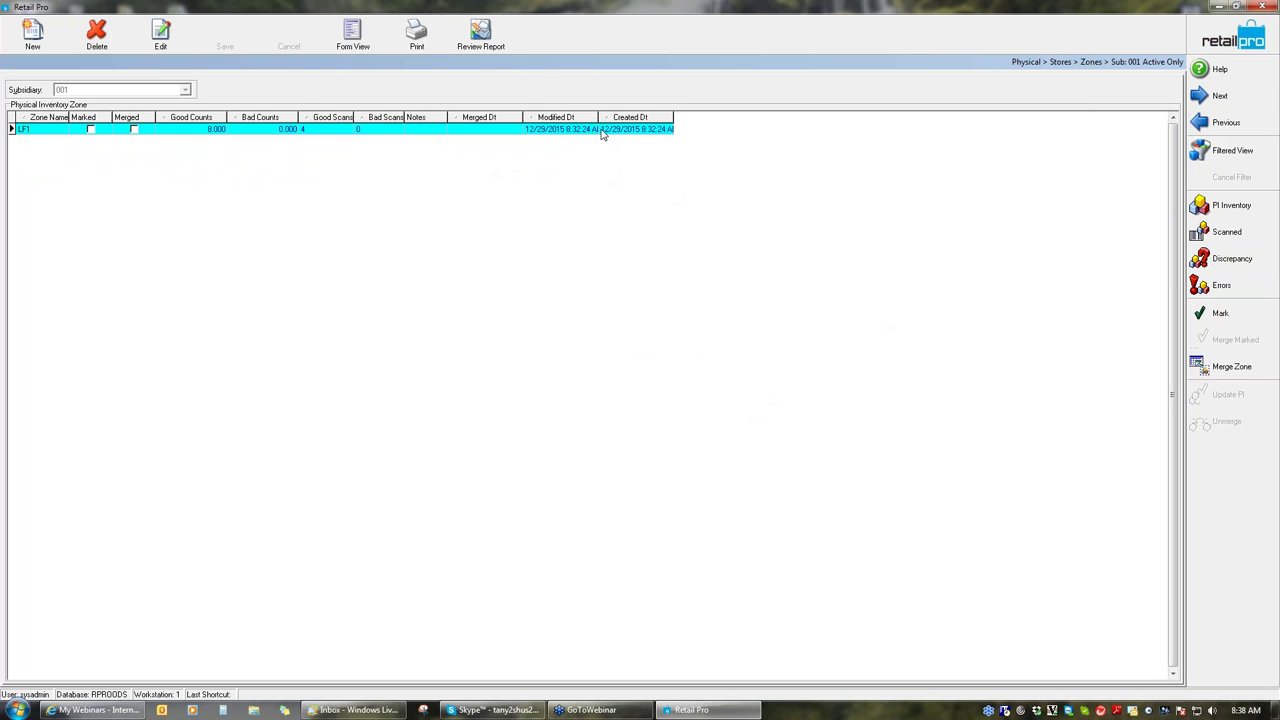
{"action": "left_click", "coordinate": [1225, 367]}
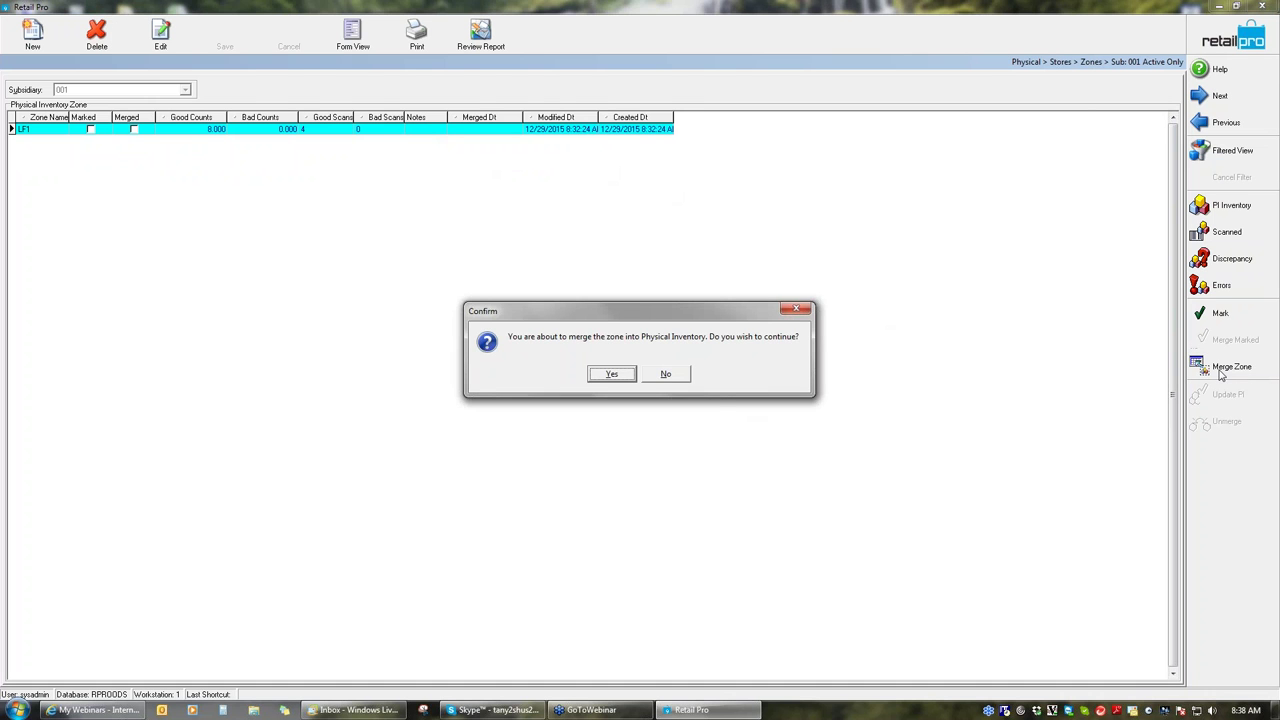
{"action": "left_click", "coordinate": [613, 376]}
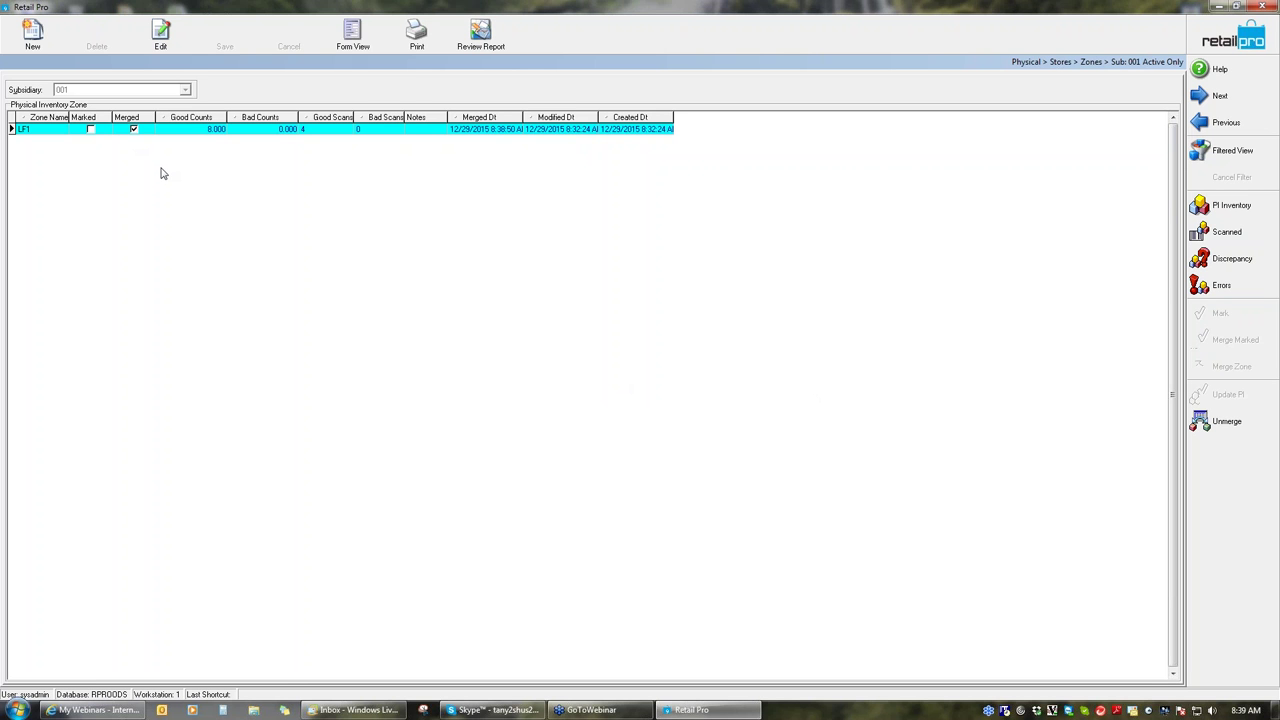
Create a new physical inventory zone named LMwall for store BHD - BIG HAIRY DOG.
{"action": "left_click", "coordinate": [33, 45]}
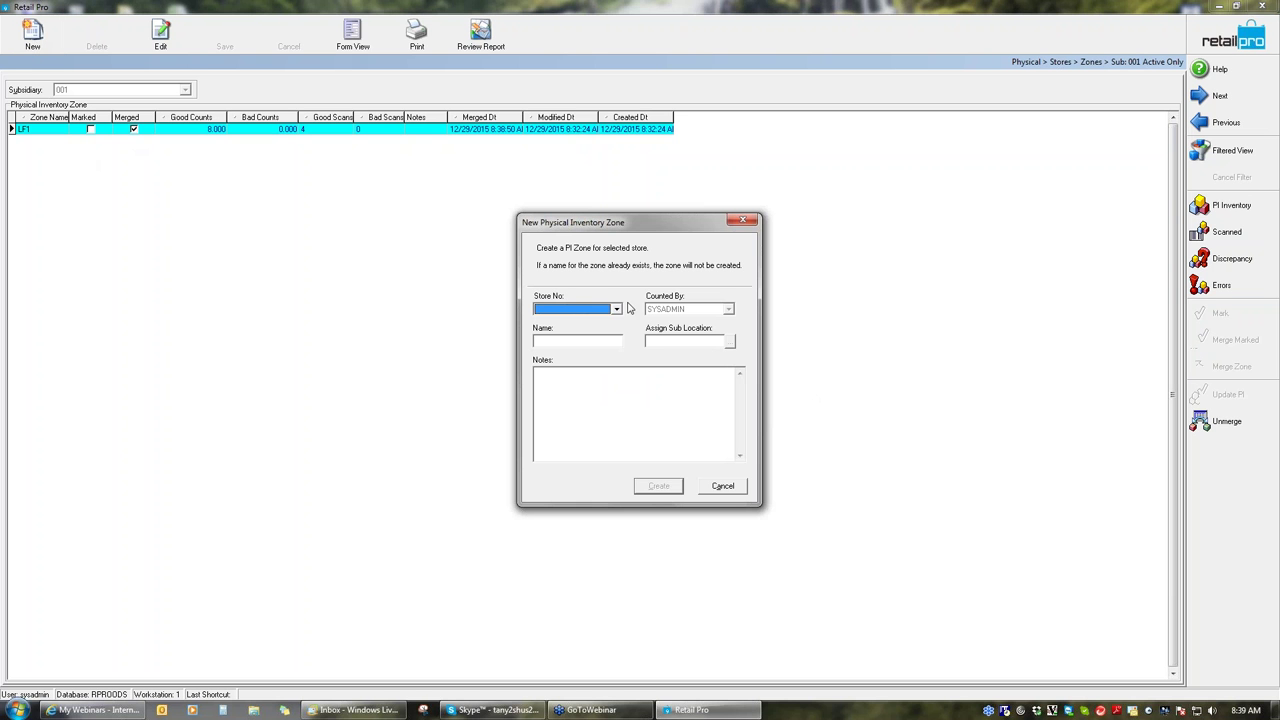
{"action": "left_click", "coordinate": [617, 310]}
{"action": "left_click", "coordinate": [578, 324]}
{"action": "left_click", "coordinate": [583, 340]}
{"action": "type", "text": "LMwall"}
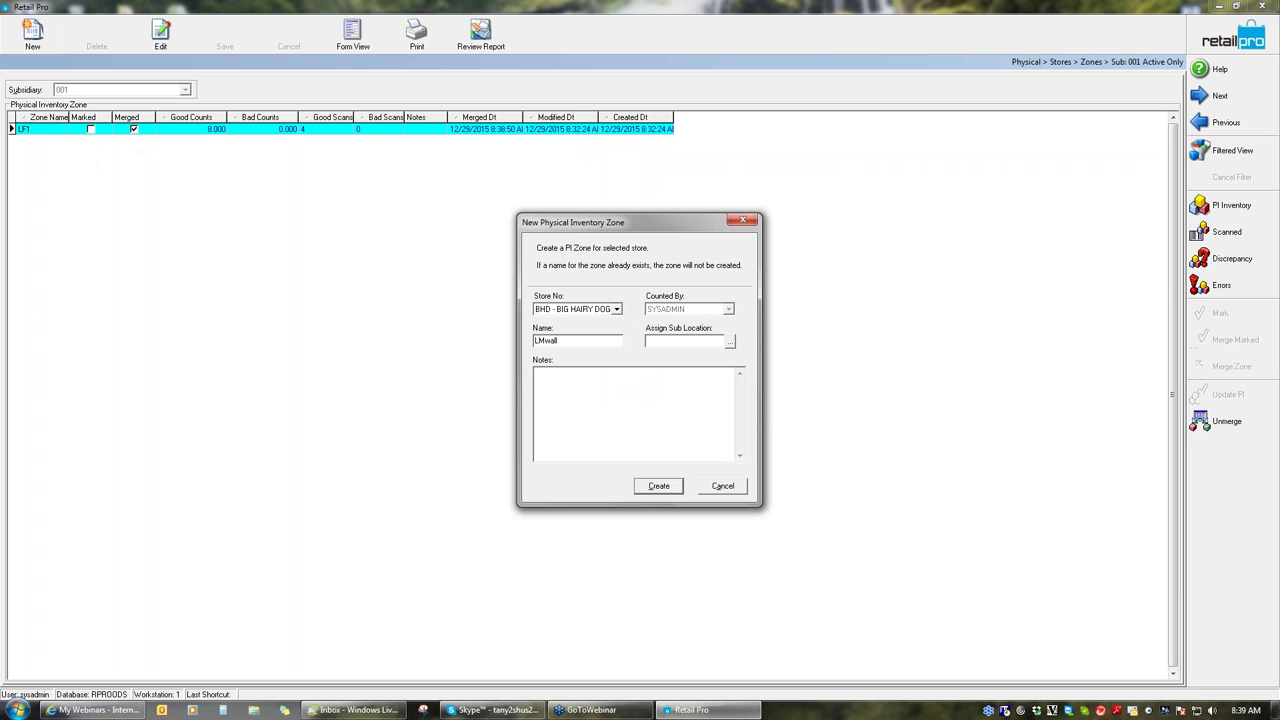
{"action": "left_click", "coordinate": [658, 487]}
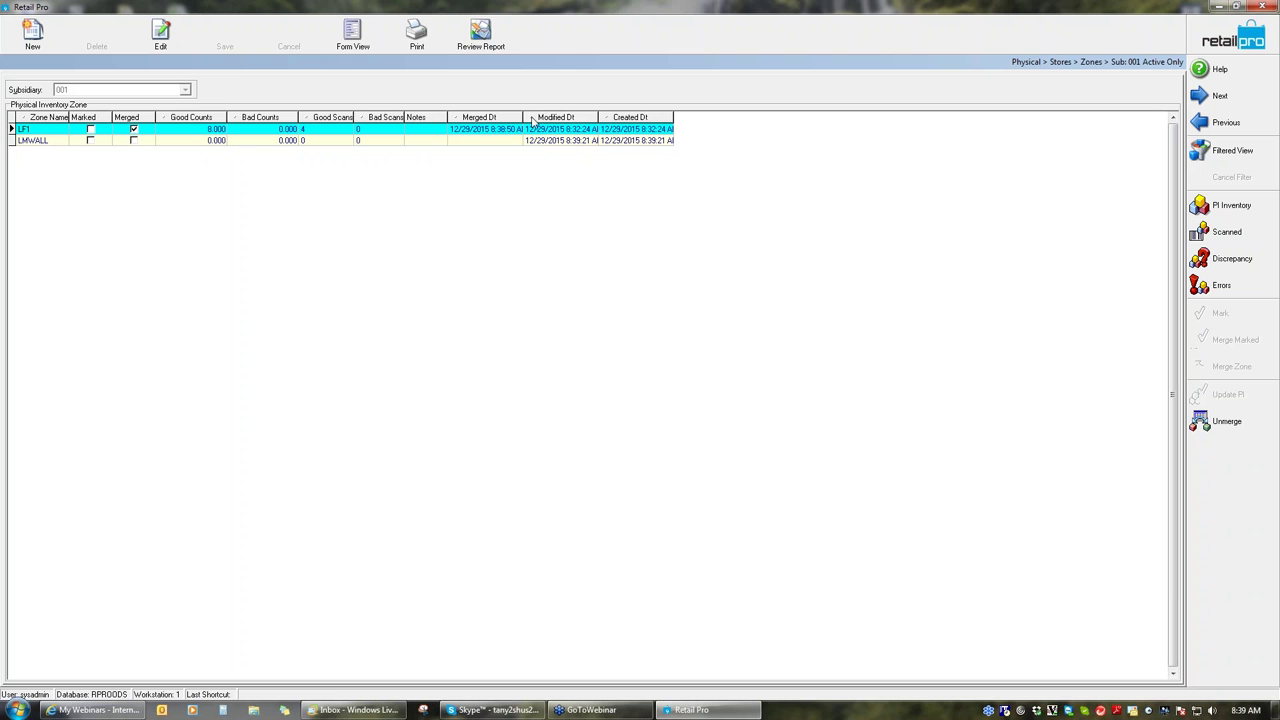
Sort the zones by creation date, newest first, and start adding counts to zone LMWALL.
{"action": "left_click", "coordinate": [622, 119]}
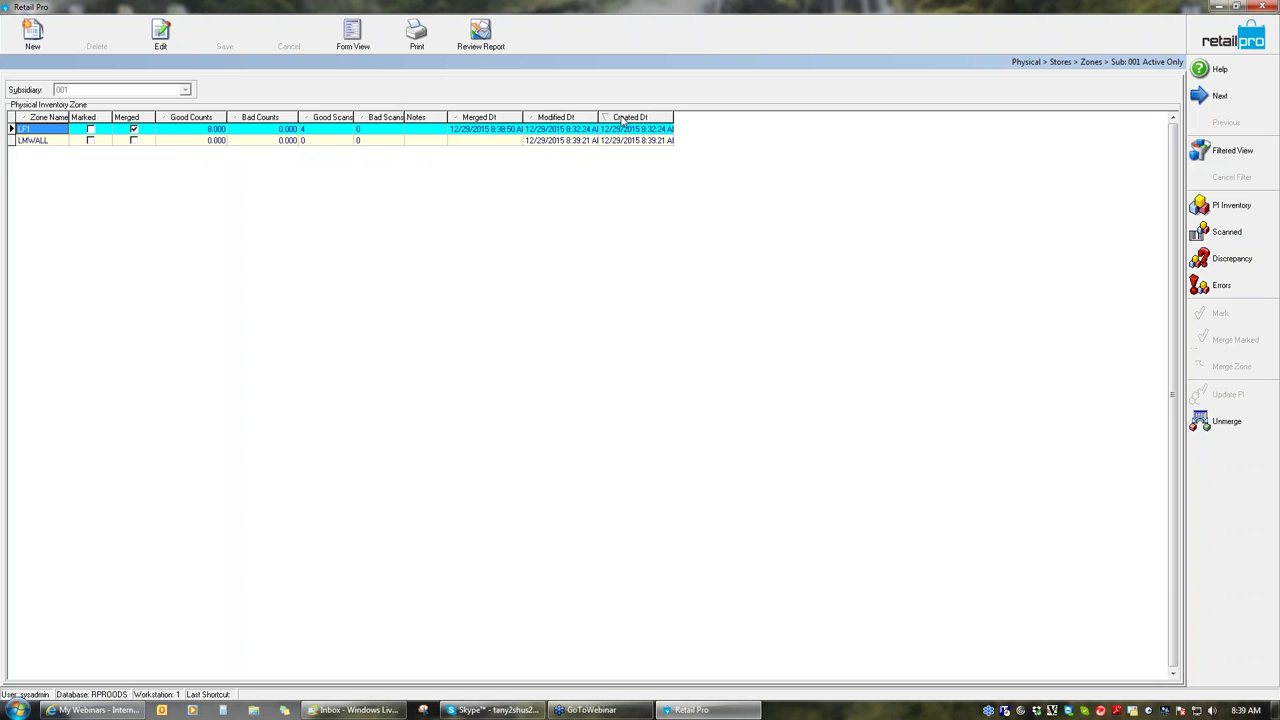
{"action": "left_click", "coordinate": [622, 119]}
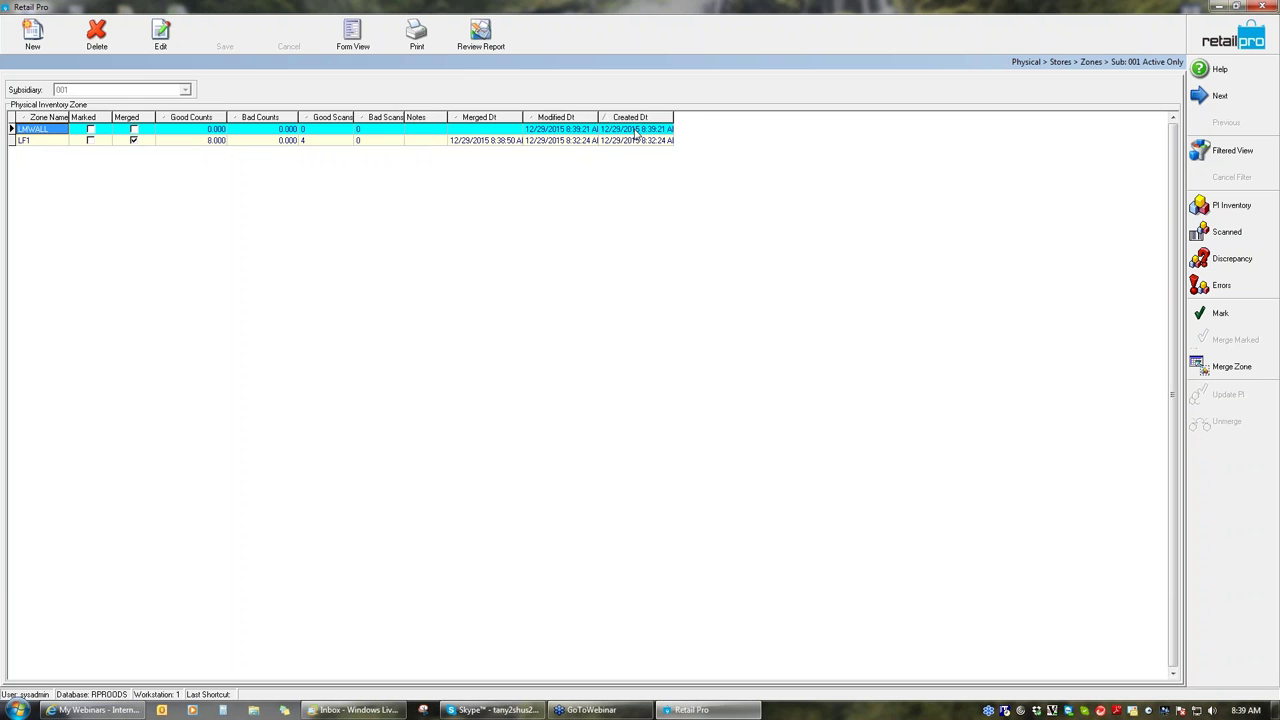
{"action": "left_click", "coordinate": [1232, 238]}
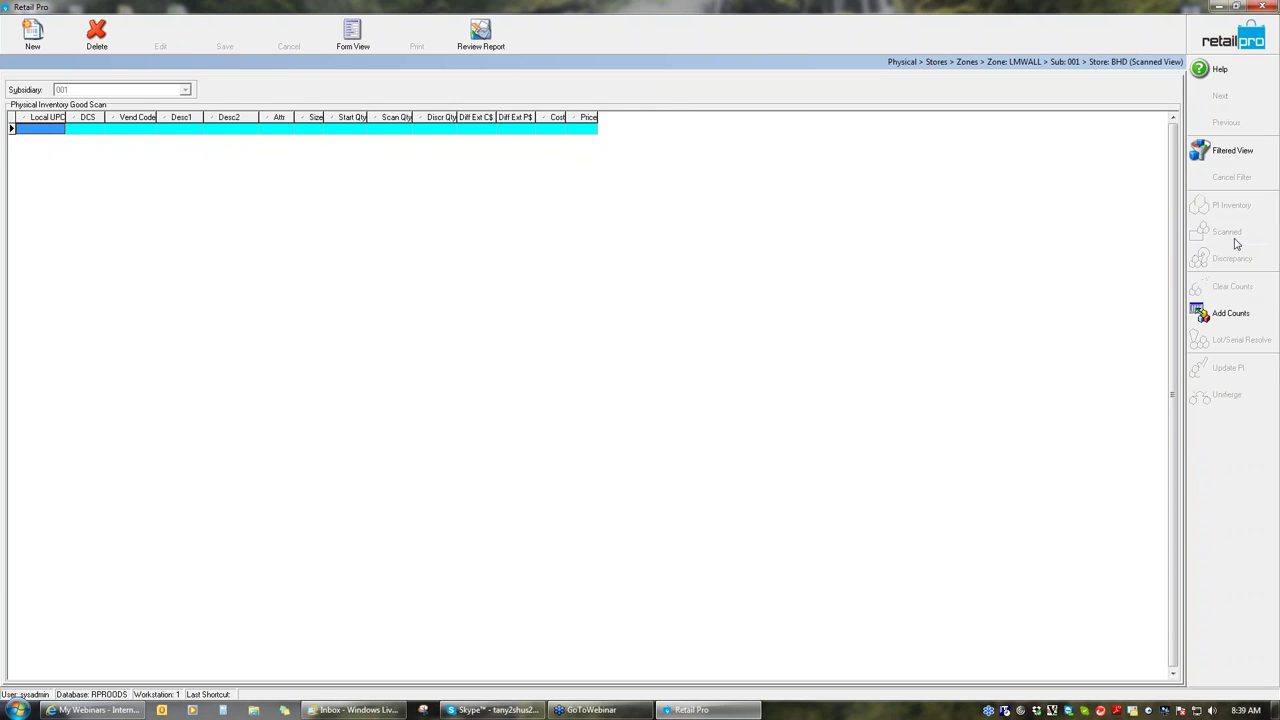
{"action": "left_click", "coordinate": [1231, 320]}
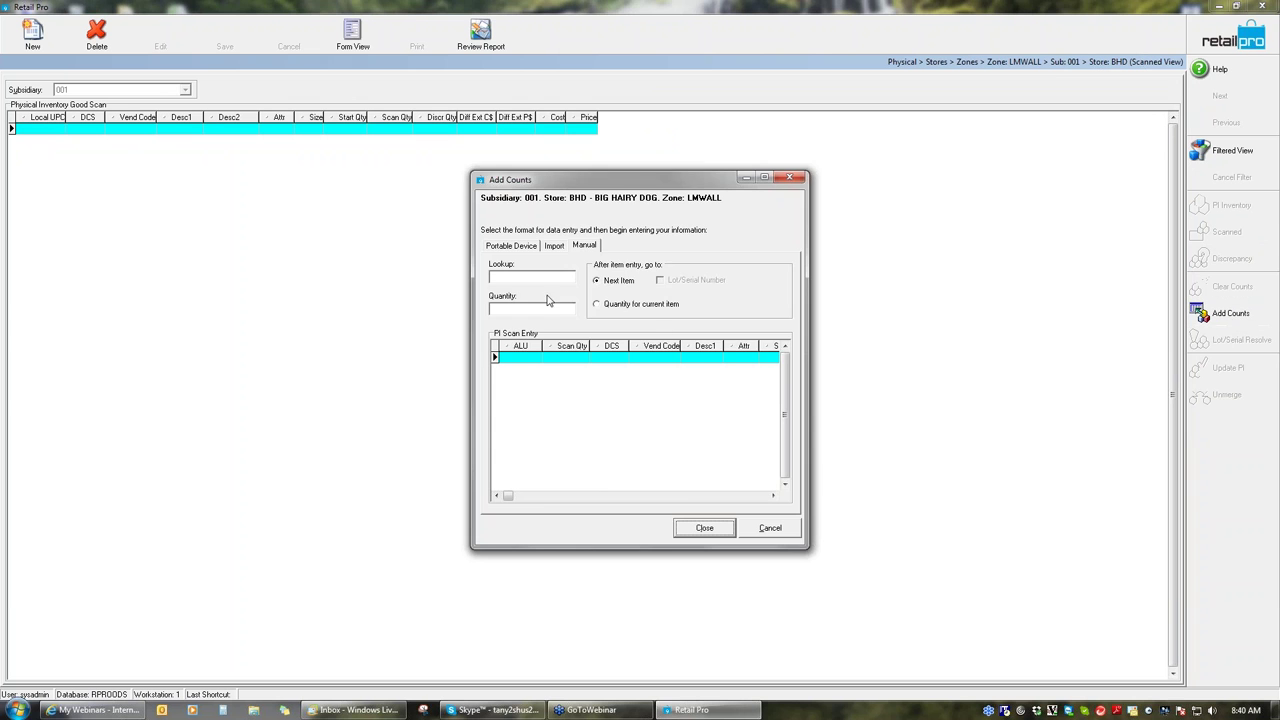
{"action": "left_click", "coordinate": [501, 250]}
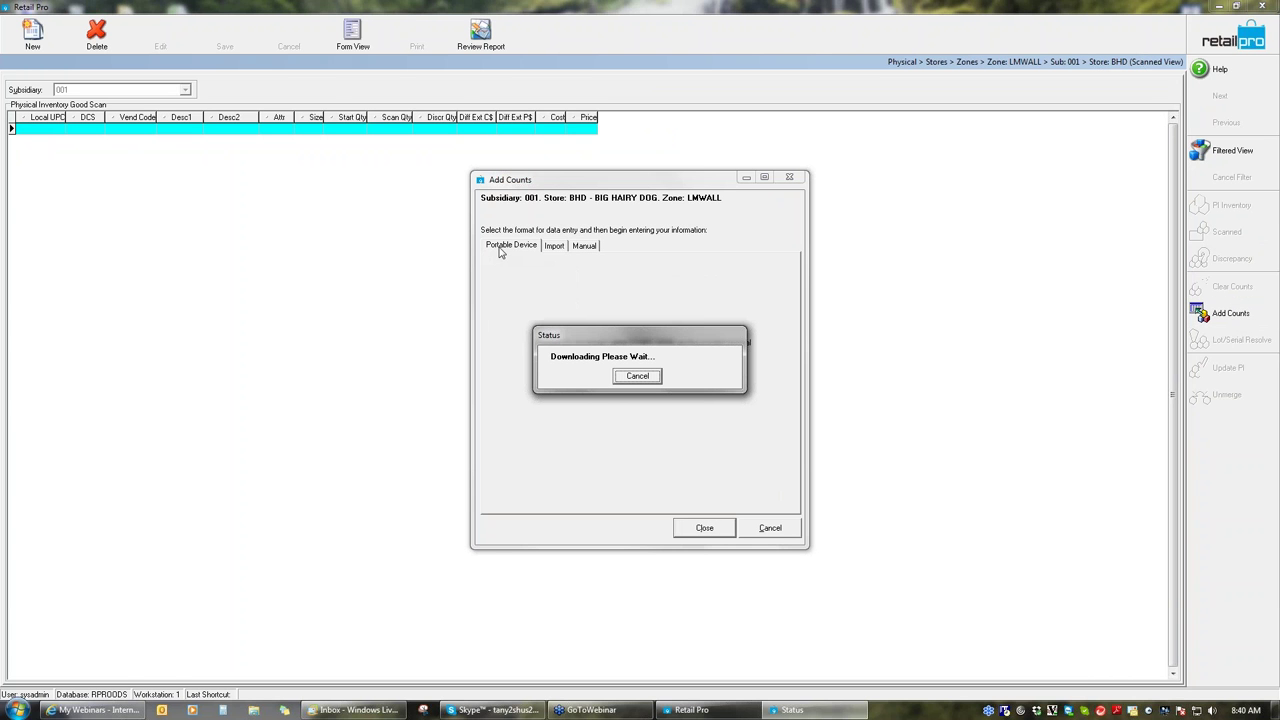
{"action": "left_click", "coordinate": [629, 379]}
{"action": "left_click", "coordinate": [643, 385]}
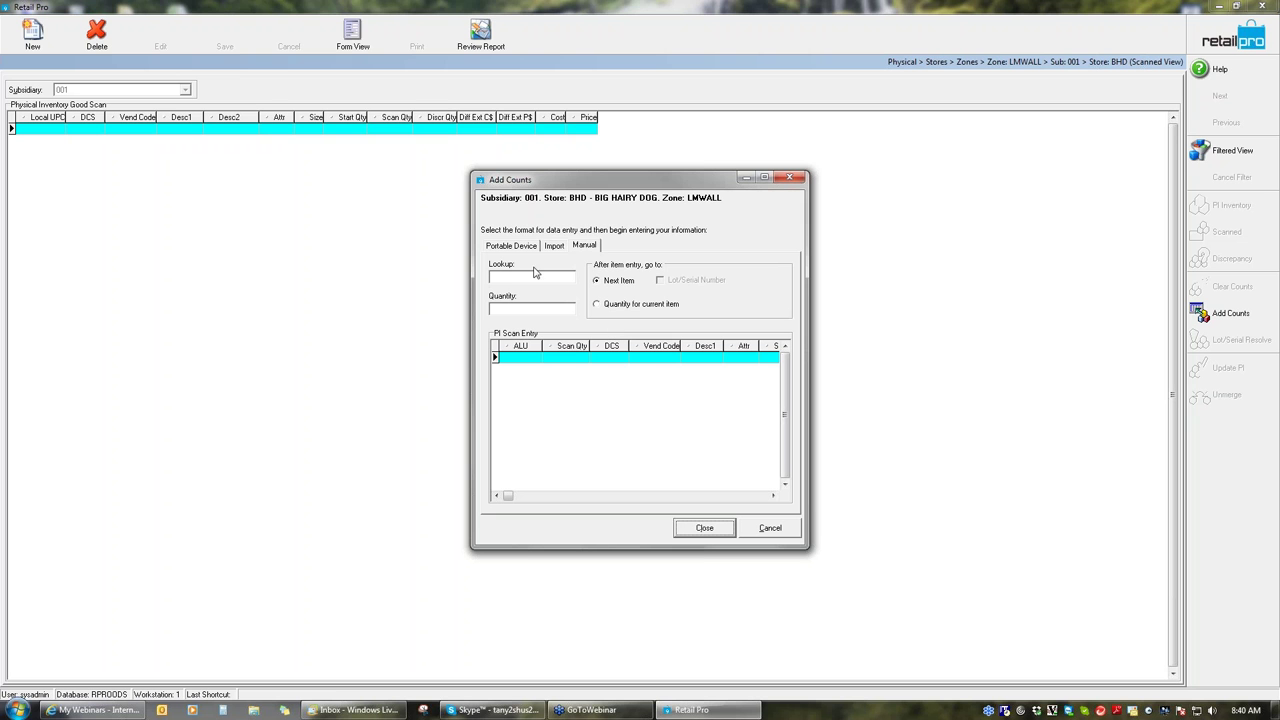
Try to add a manual count for the lookup value *15.
{"action": "left_click", "coordinate": [586, 248]}
{"action": "left_click", "coordinate": [511, 276]}
{"action": "type", "text": "'15"}
{"action": "key", "text": "Return"}
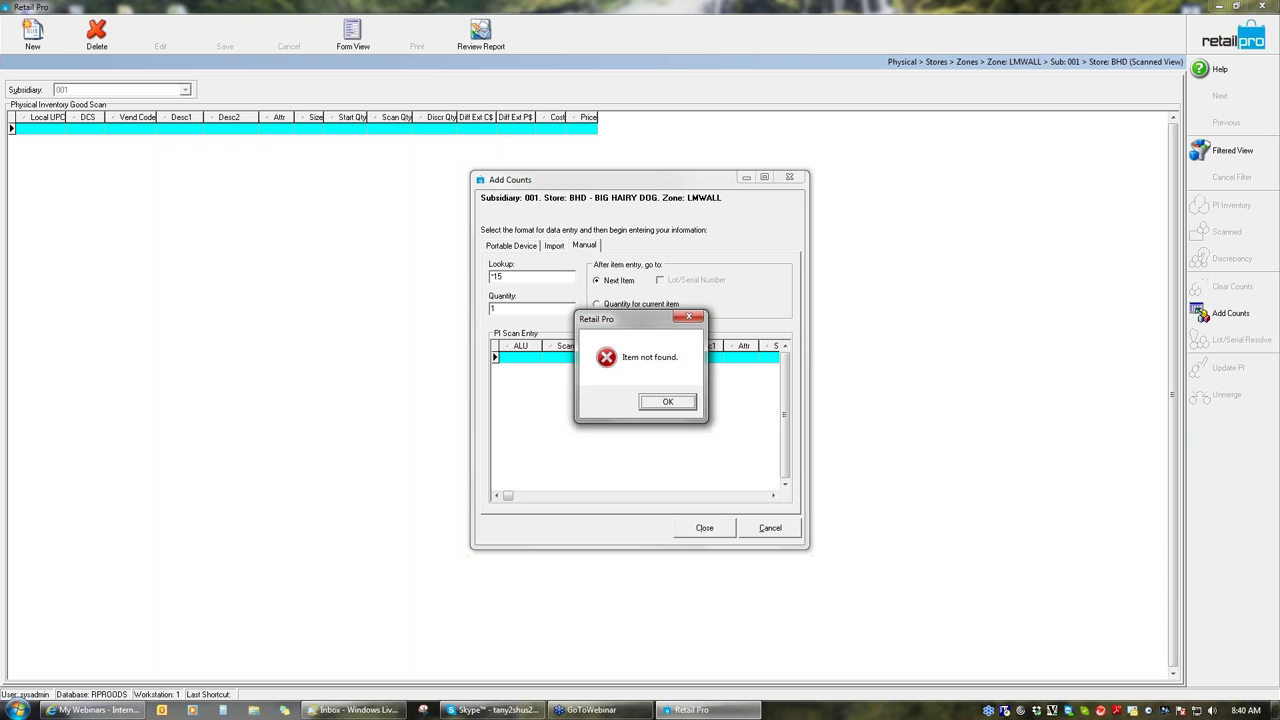
{"action": "left_click", "coordinate": [655, 404]}
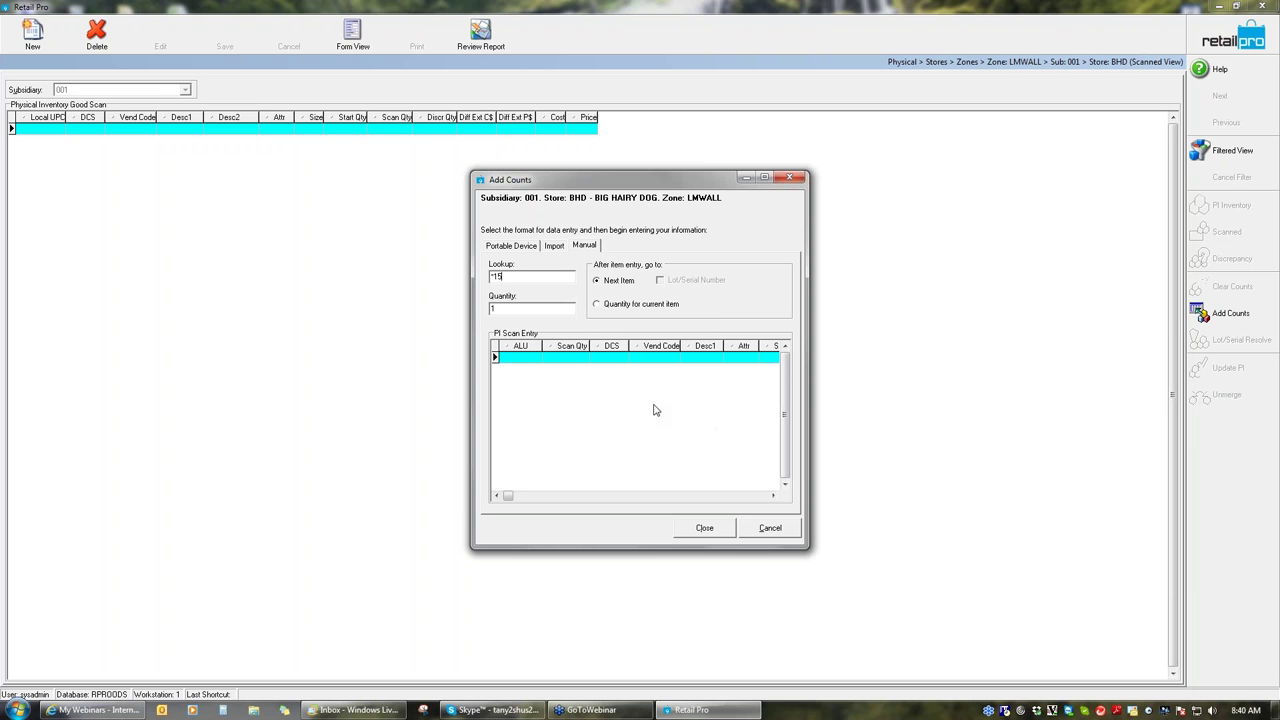
Add manual counts of 1 each for items 000078, 000065 and 000045 to zone LMWALL.
{"action": "key", "text": "BackSpace"}
{"action": "key", "text": "BackSpace"}
{"action": "key", "text": "BackSpace"}
{"action": "type", "text": "000078"}
{"action": "key", "text": "Return"}
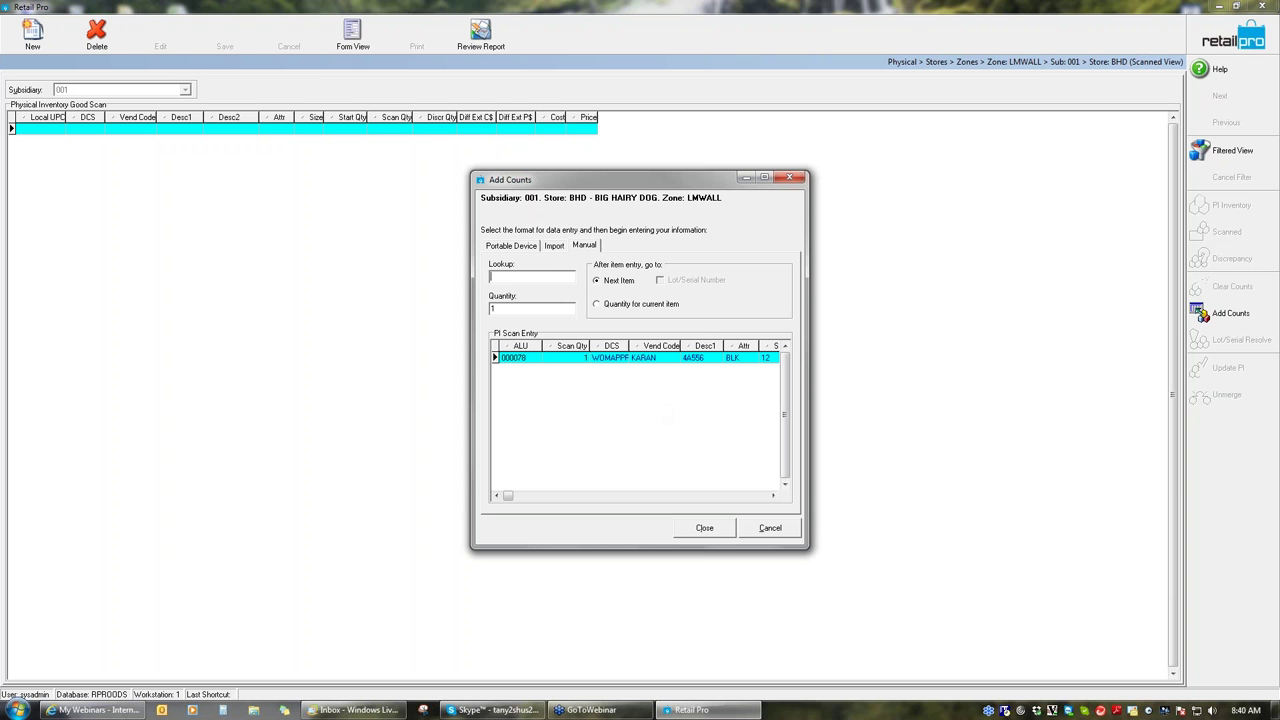
{"action": "type", "text": "000065"}
{"action": "key", "text": "Return"}
{"action": "type", "text": "000045"}
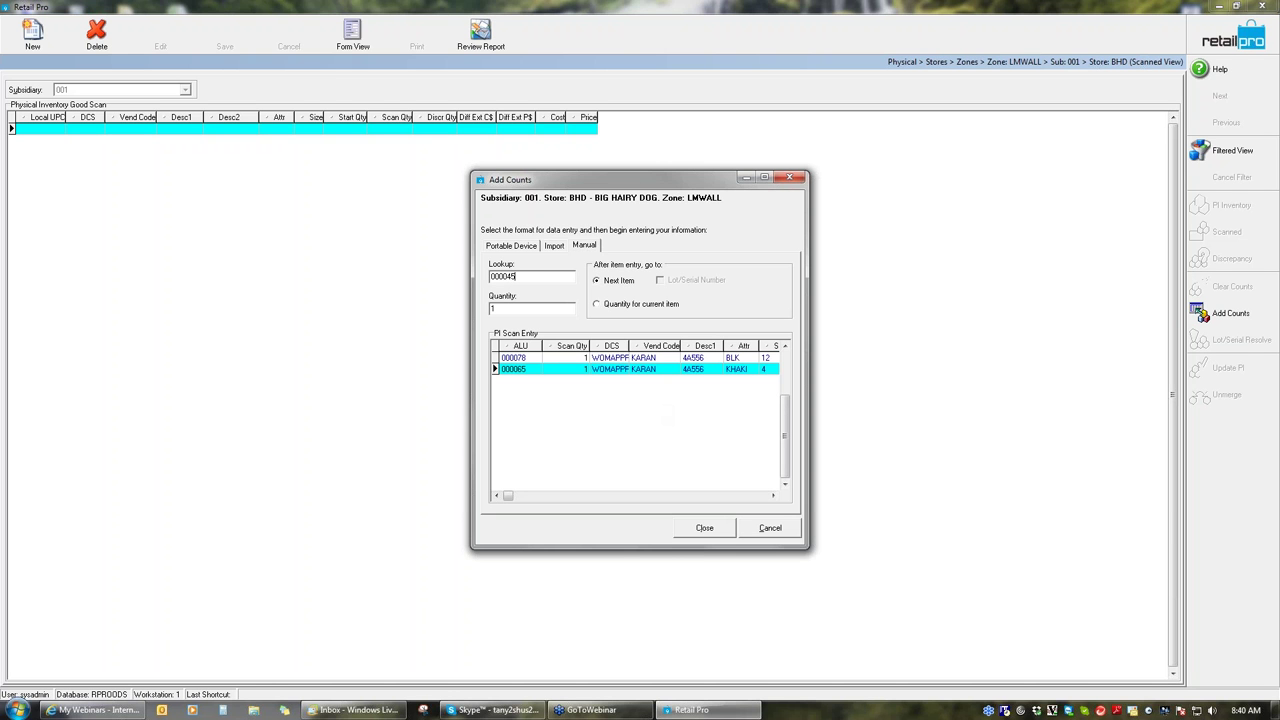
{"action": "key", "text": "Return"}
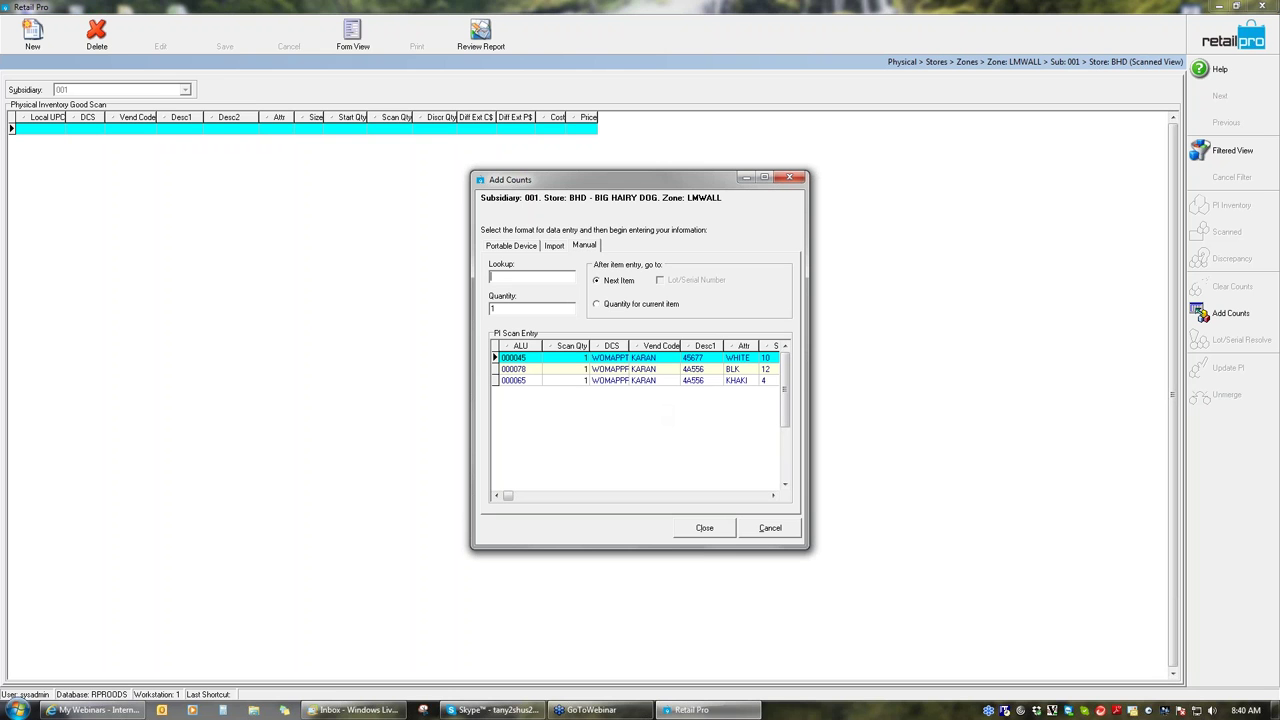
Make item entry continue to the quantity for the current item and try to look up item 000582.
{"action": "left_click", "coordinate": [606, 304]}
{"action": "left_click", "coordinate": [542, 281]}
{"action": "type", "text": "000582"}
{"action": "key", "text": "Return"}
{"action": "key", "text": "Return"}
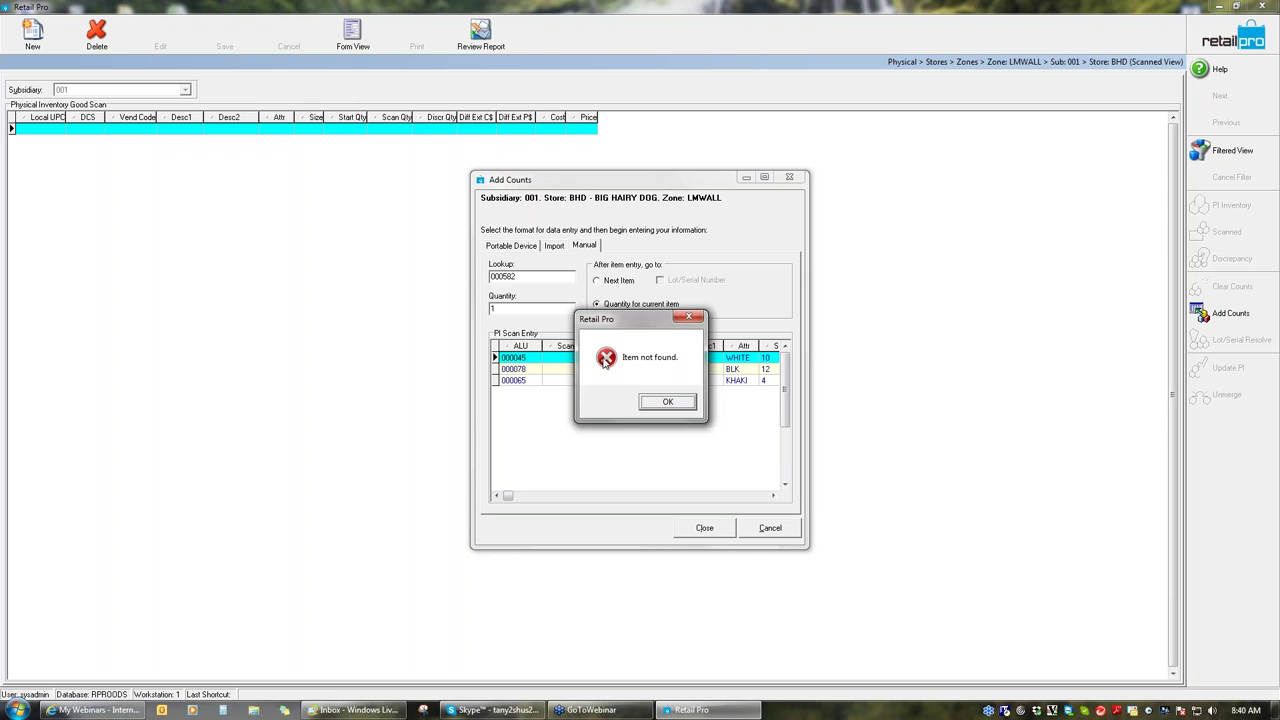
{"action": "left_click", "coordinate": [683, 401]}
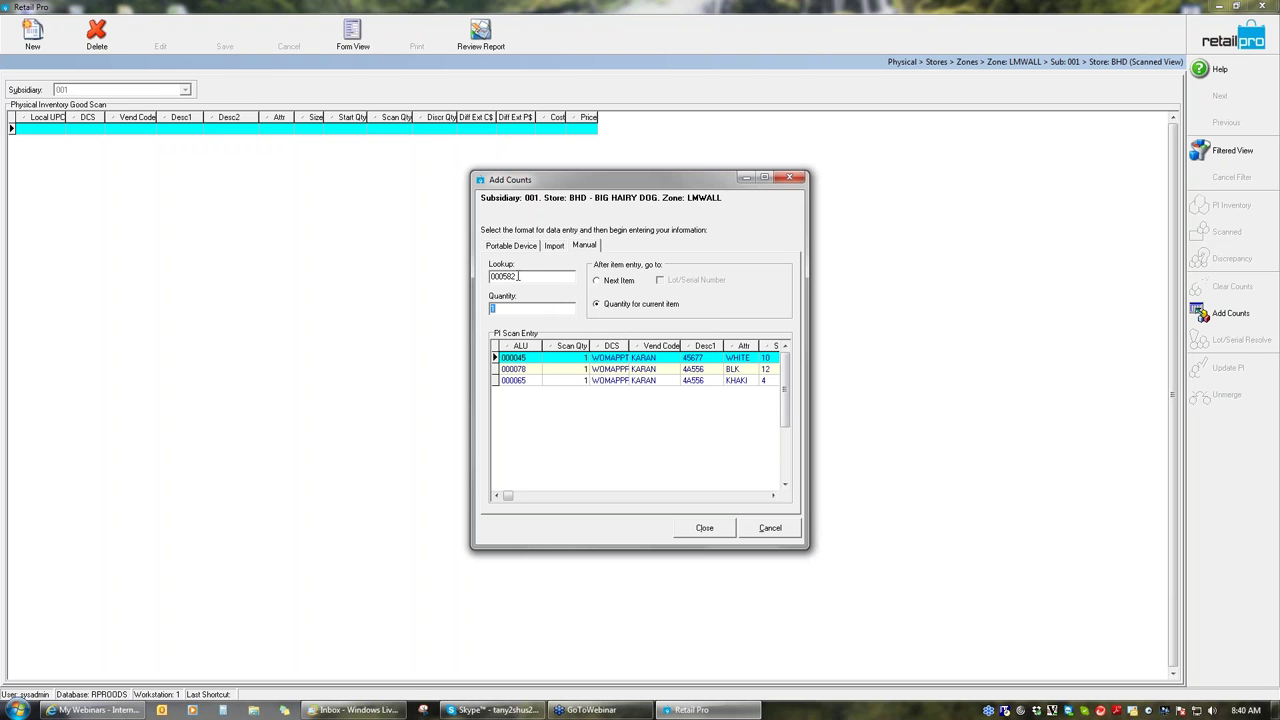
Correct the lookup to item 000058, add it with quantity 4 and finish zone LMWALL's counts, returning to the zone list.
{"action": "left_click", "coordinate": [518, 276]}
{"action": "key", "text": "BackSpace"}
{"action": "left_click", "coordinate": [505, 276]}
{"action": "type", "text": "0"}
{"action": "key", "text": "Return"}
{"action": "type", "text": "4"}
{"action": "key", "text": "Return"}
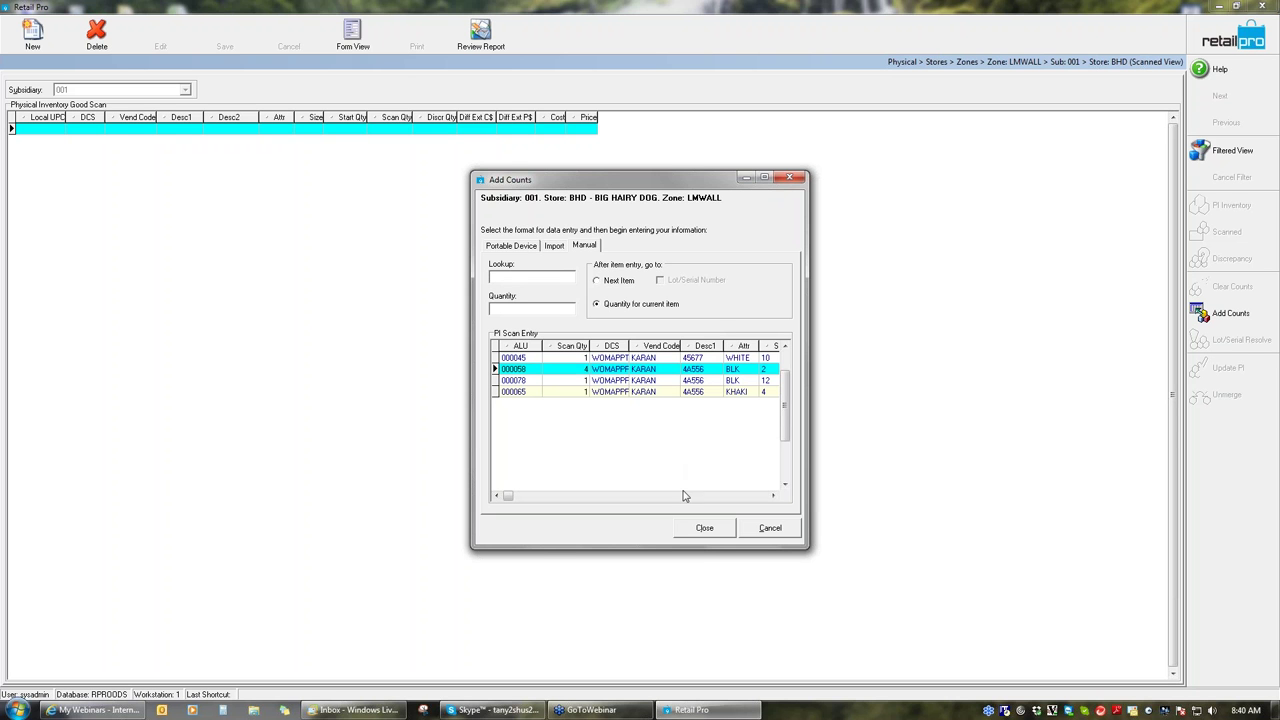
{"action": "left_click", "coordinate": [702, 527]}
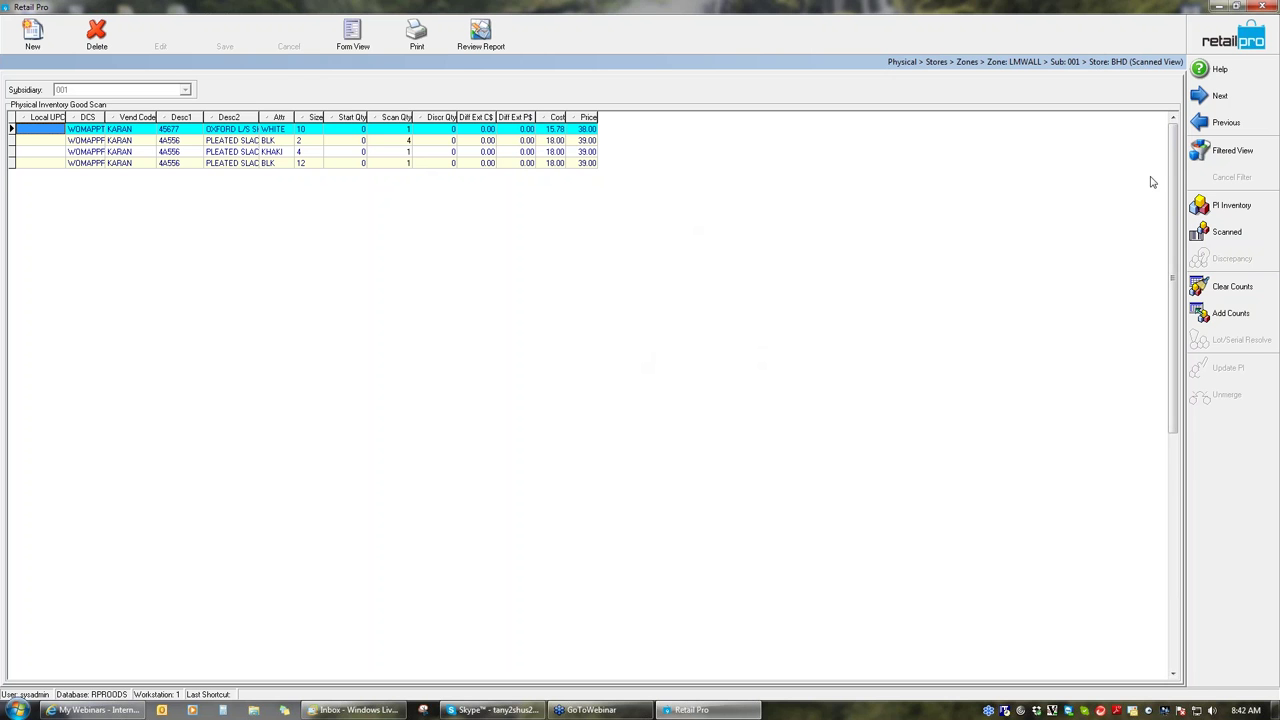
{"action": "key", "text": "Escape"}
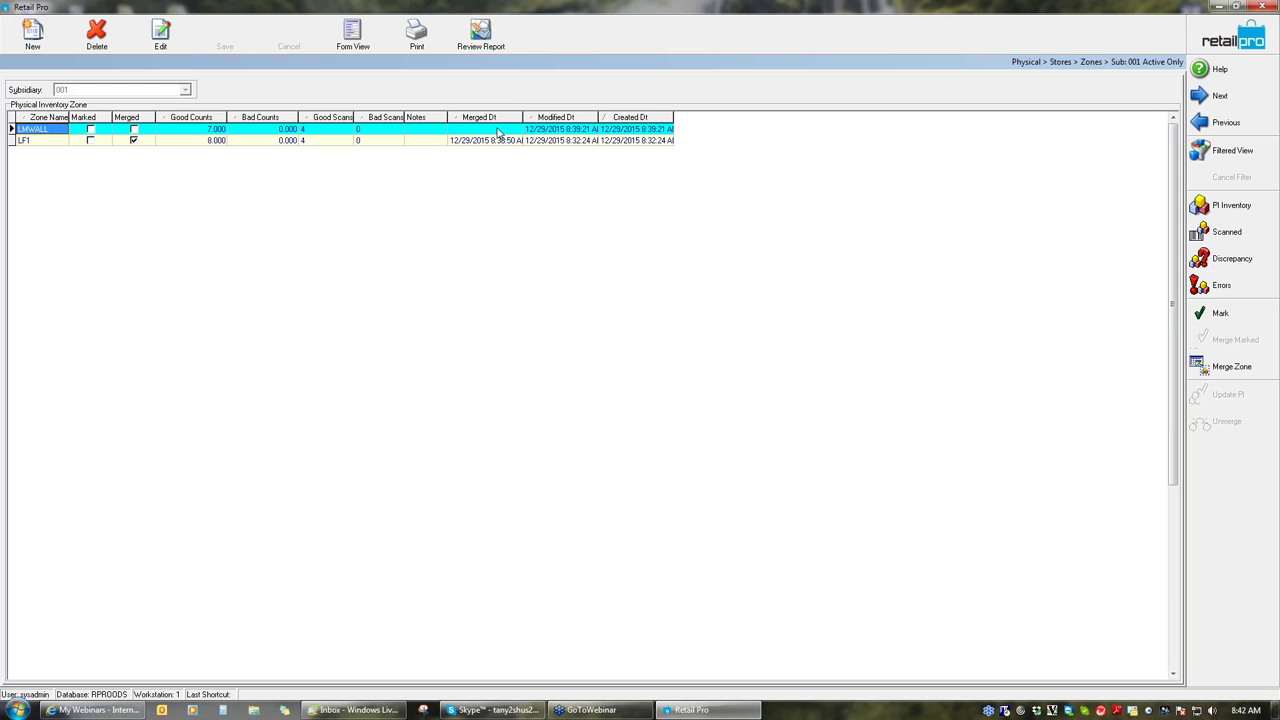
Examine the scan errors of zone LMWALL, then go back out to the main inventory list.
{"action": "left_click", "coordinate": [1231, 289]}
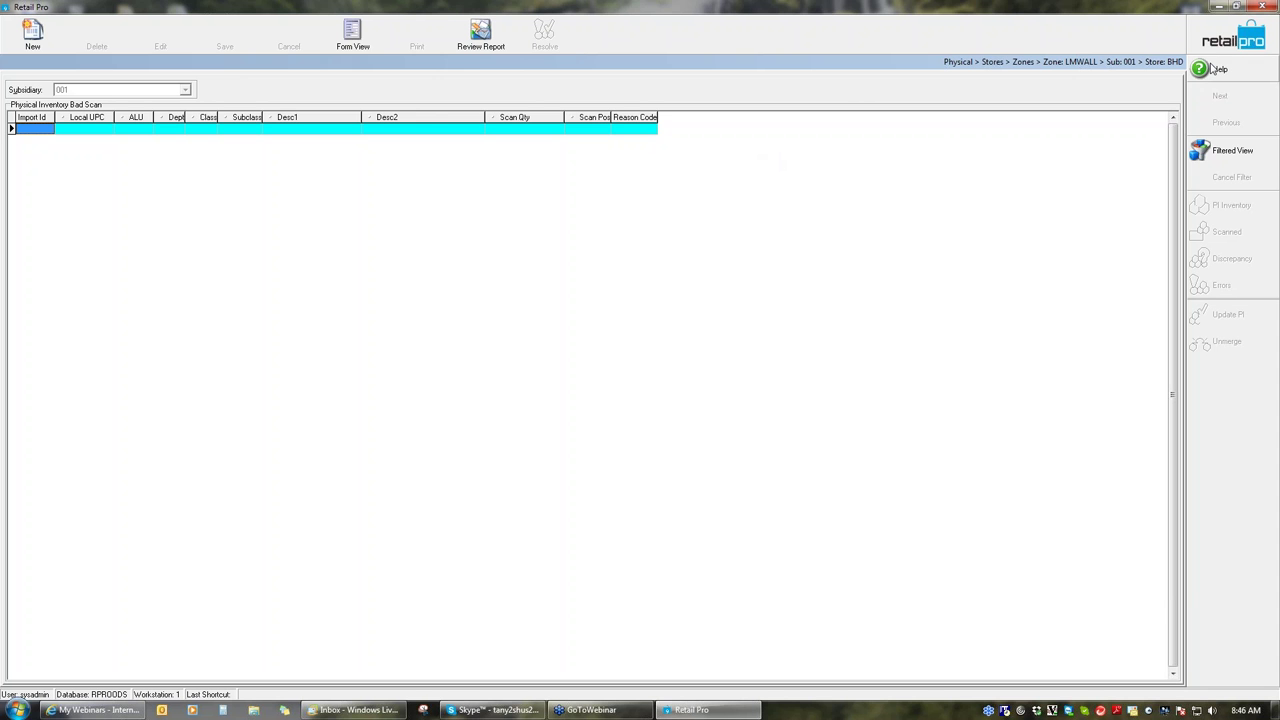
{"action": "key", "text": "Escape"}
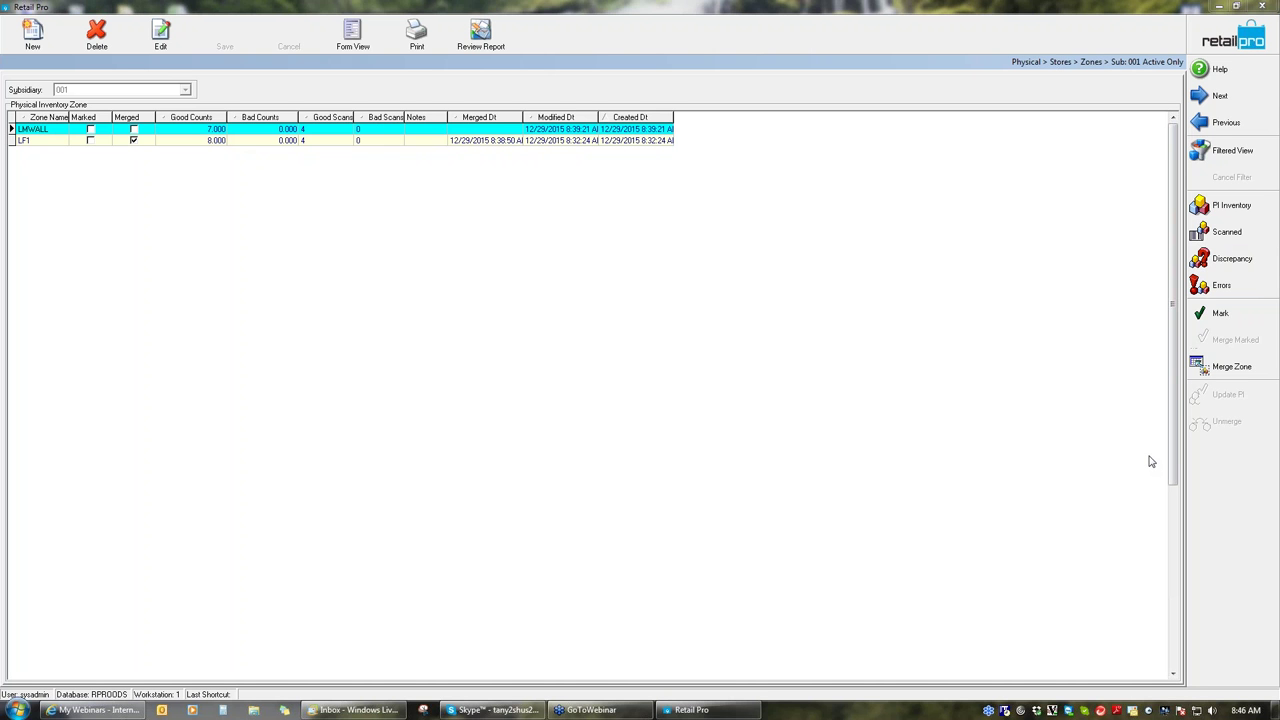
{"action": "left_click", "coordinate": [1081, 494]}
{"action": "left_click", "coordinate": [1220, 50]}
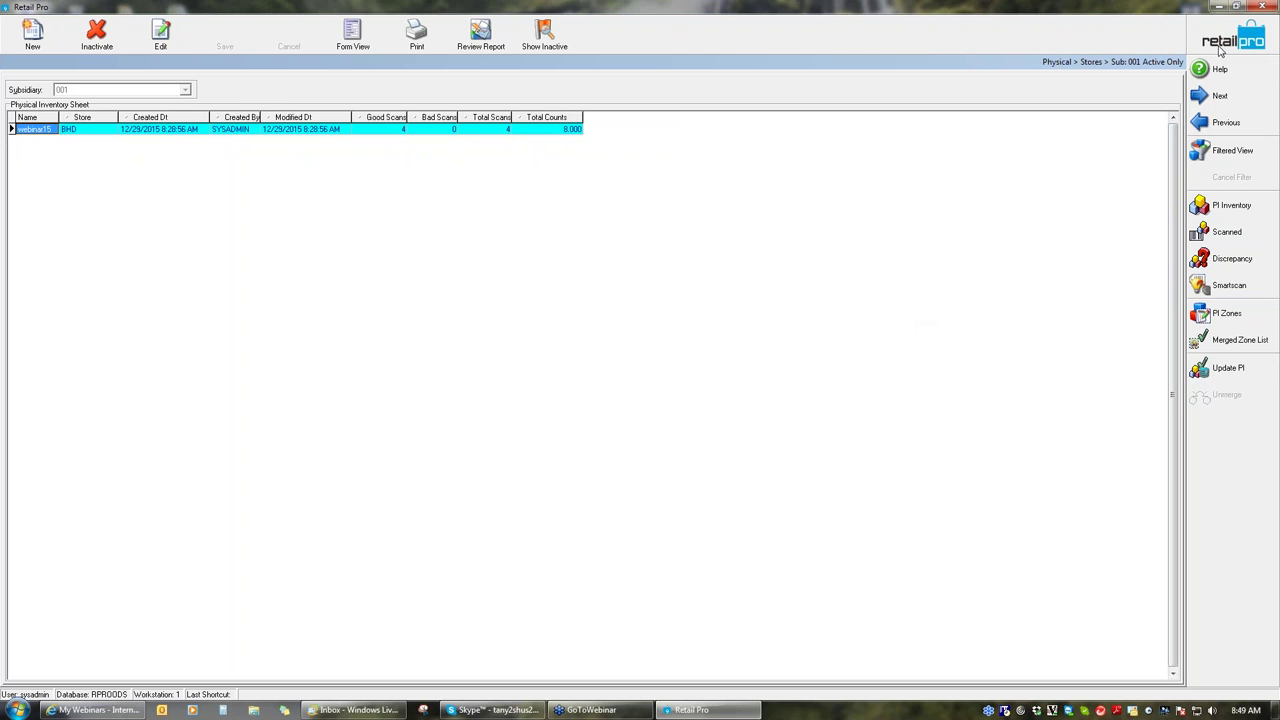
{"action": "left_click", "coordinate": [1220, 50]}
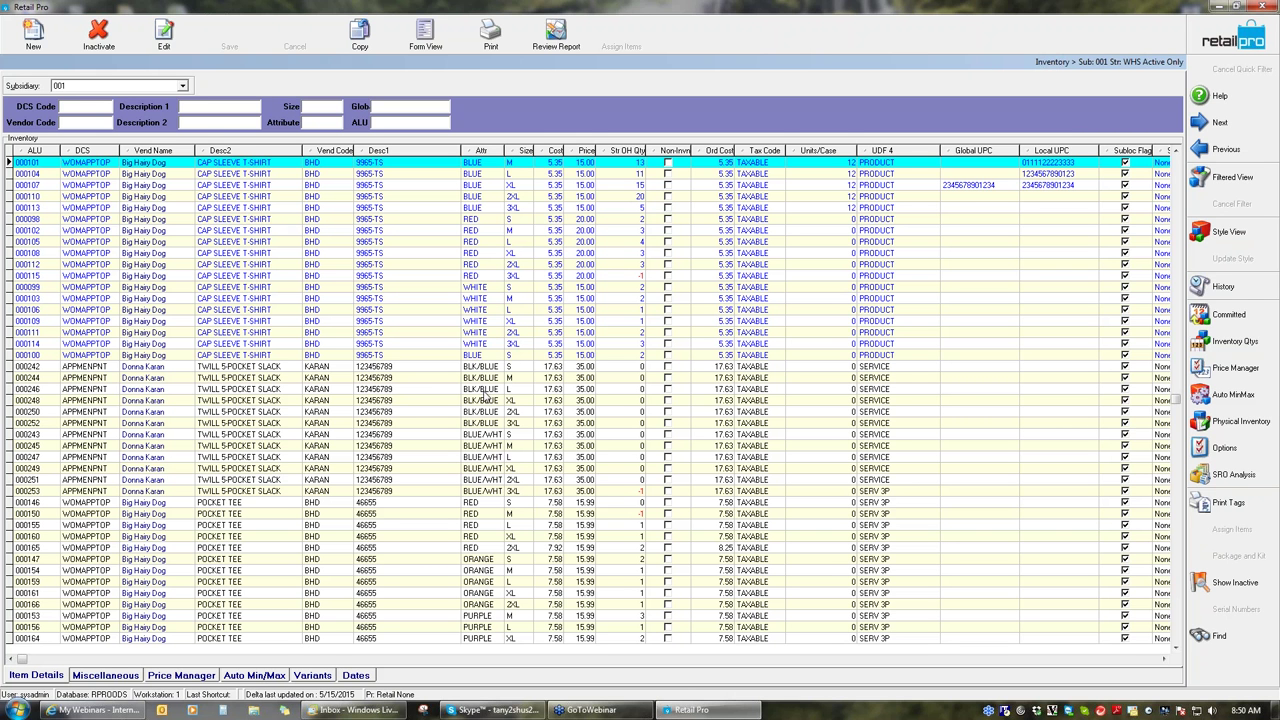
Open the physical inventory zones from the inventory list and create a zone named error1 for store BHD - BIG HAIRY DOG.
{"action": "left_click", "coordinate": [487, 389]}
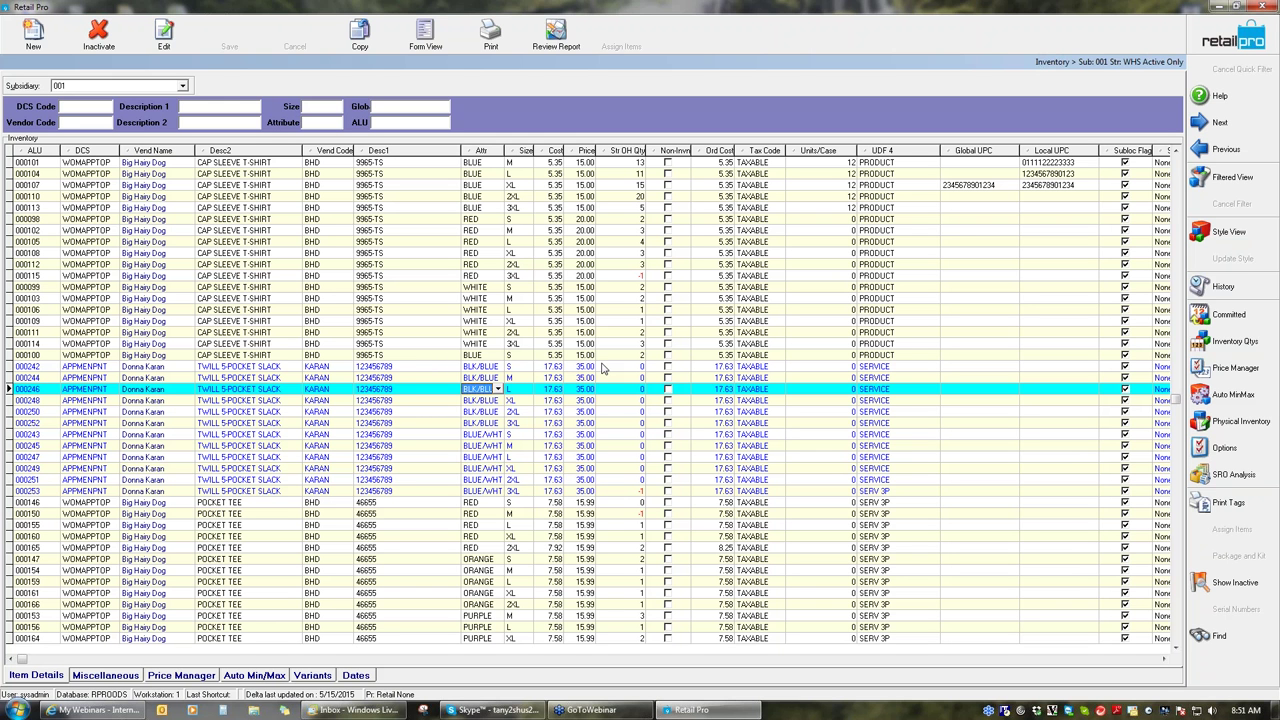
{"action": "left_click", "coordinate": [1242, 428]}
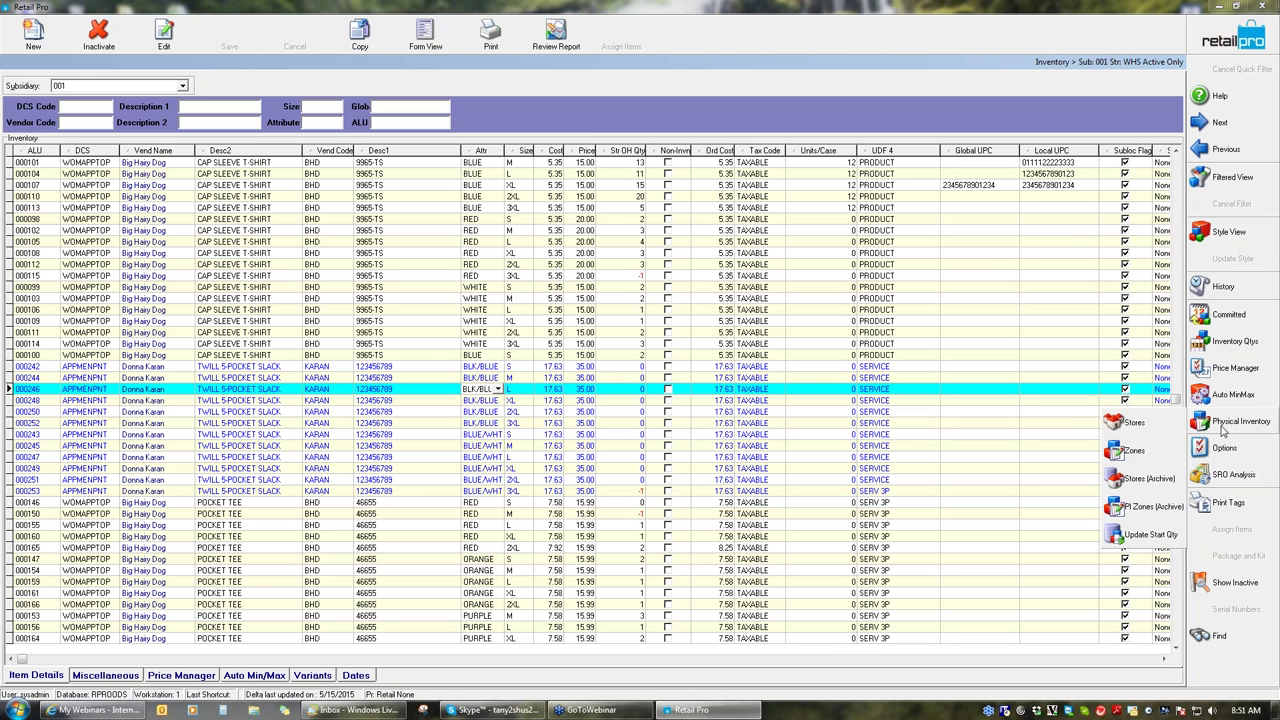
{"action": "left_click", "coordinate": [1151, 460]}
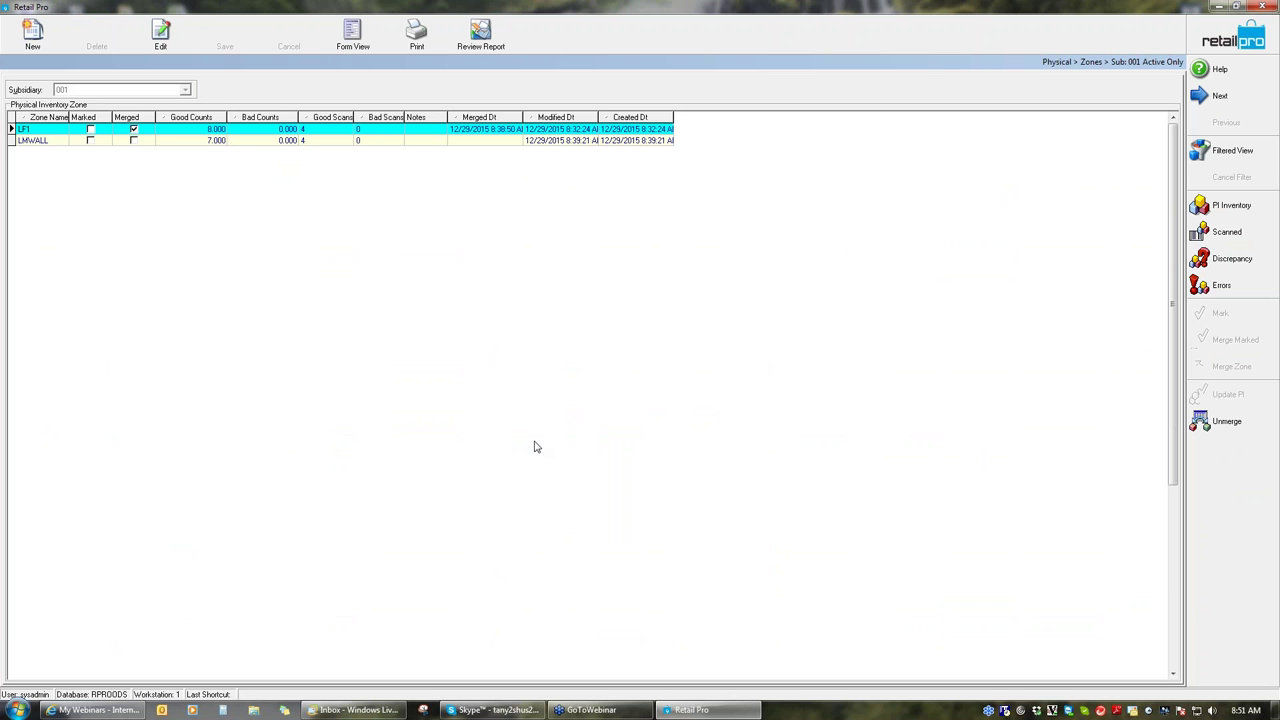
{"action": "left_click", "coordinate": [33, 38]}
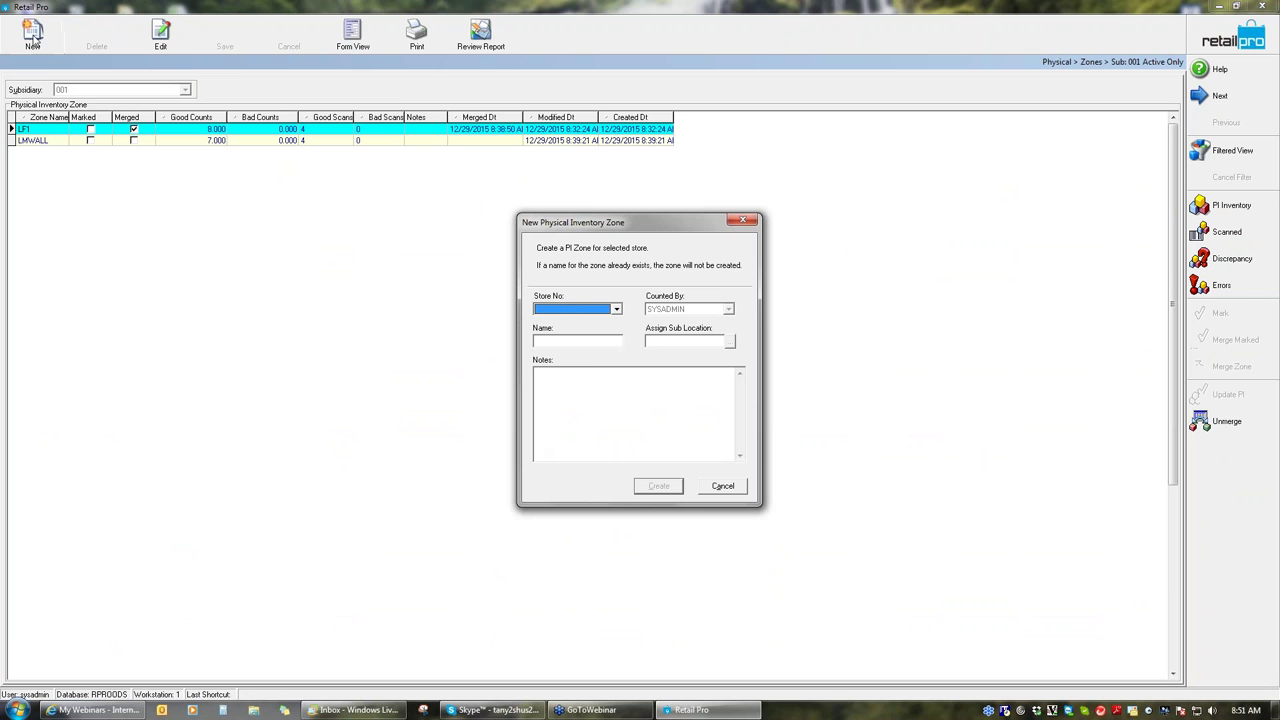
{"action": "left_click", "coordinate": [617, 309]}
{"action": "left_click", "coordinate": [609, 321]}
{"action": "left_click", "coordinate": [579, 340]}
{"action": "type", "text": "e"}
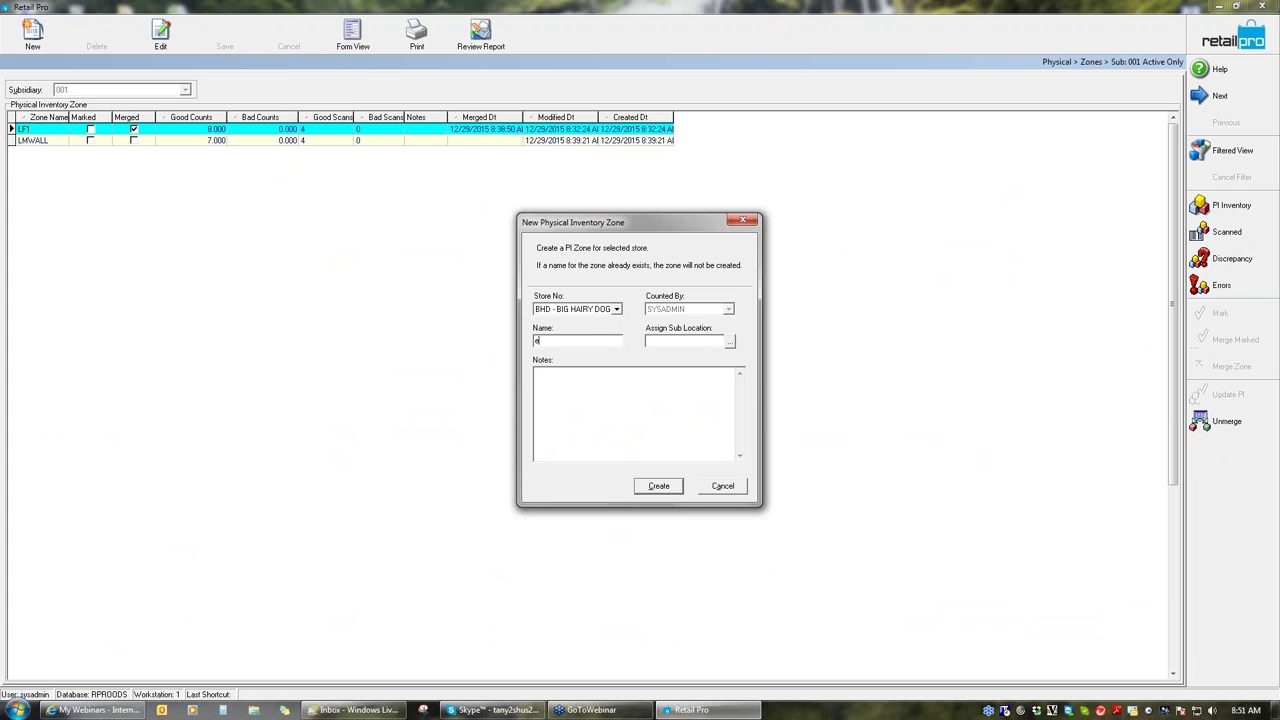
{"action": "type", "text": "rror1"}
{"action": "left_click", "coordinate": [667, 489]}
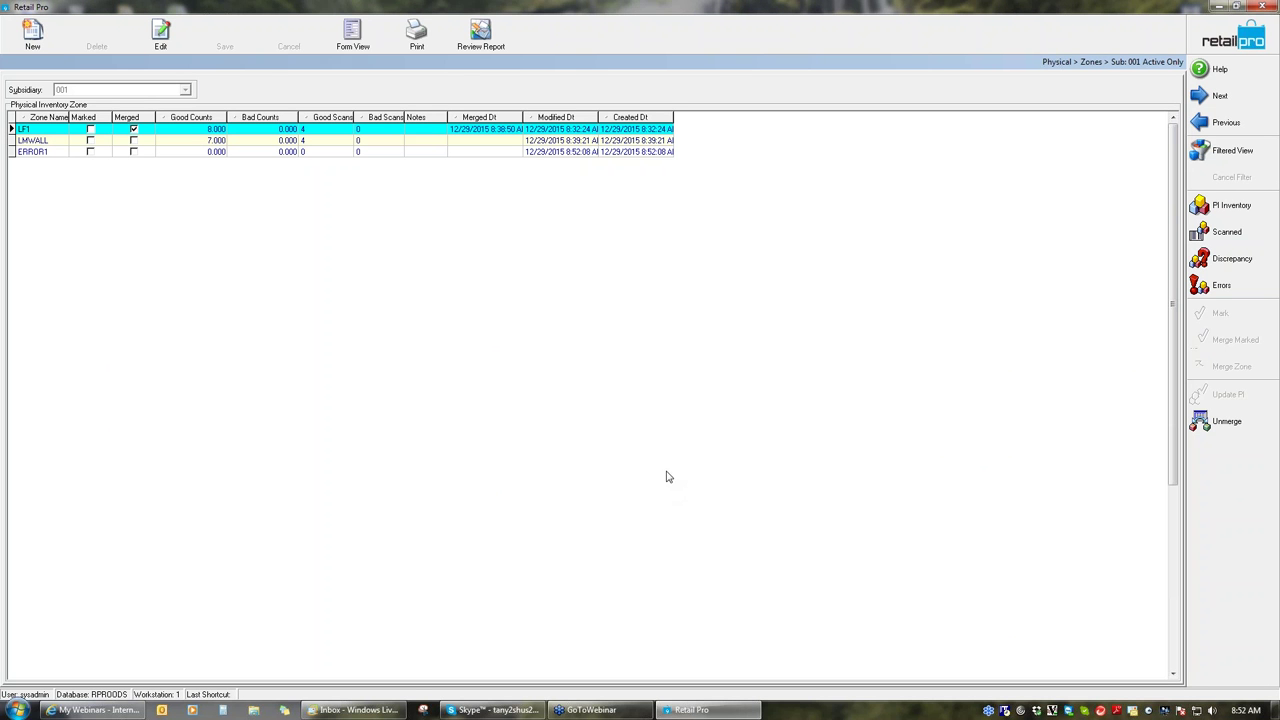
Sort the zones by creation date, newest first, and open the scanned items of zone ERROR1.
{"action": "left_click", "coordinate": [633, 120]}
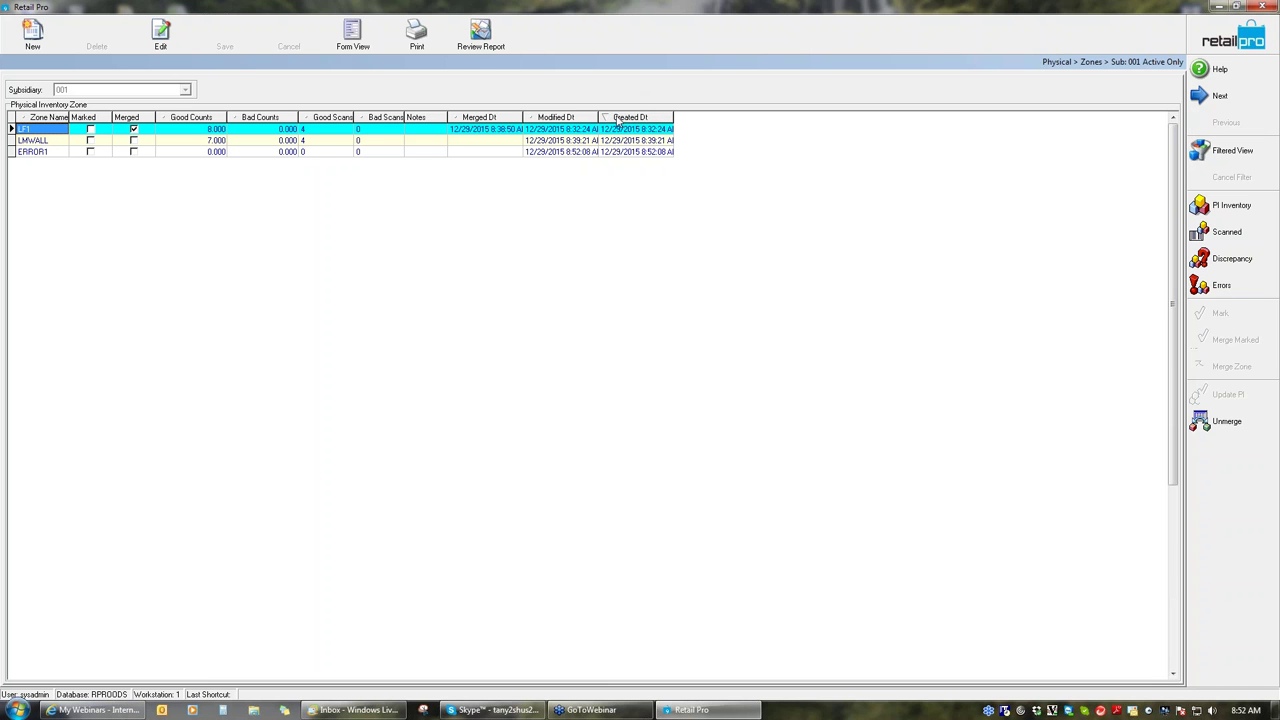
{"action": "left_click", "coordinate": [618, 119]}
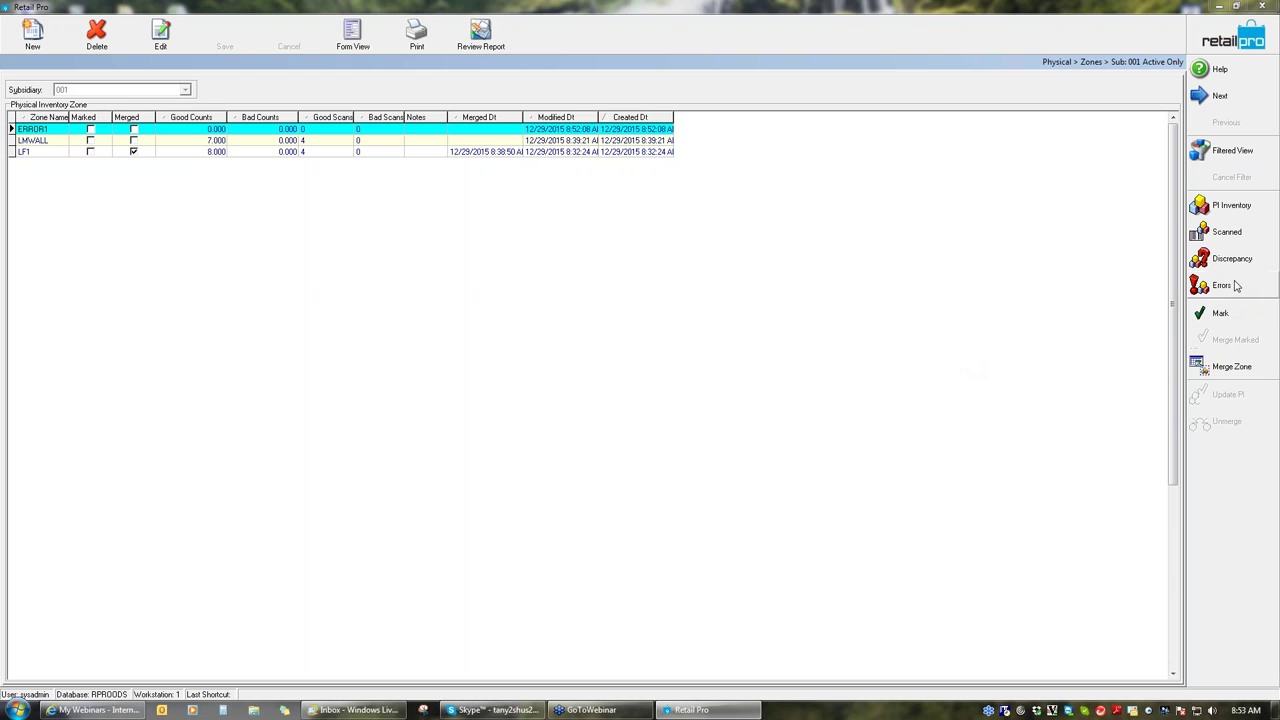
{"action": "left_click", "coordinate": [1228, 233]}
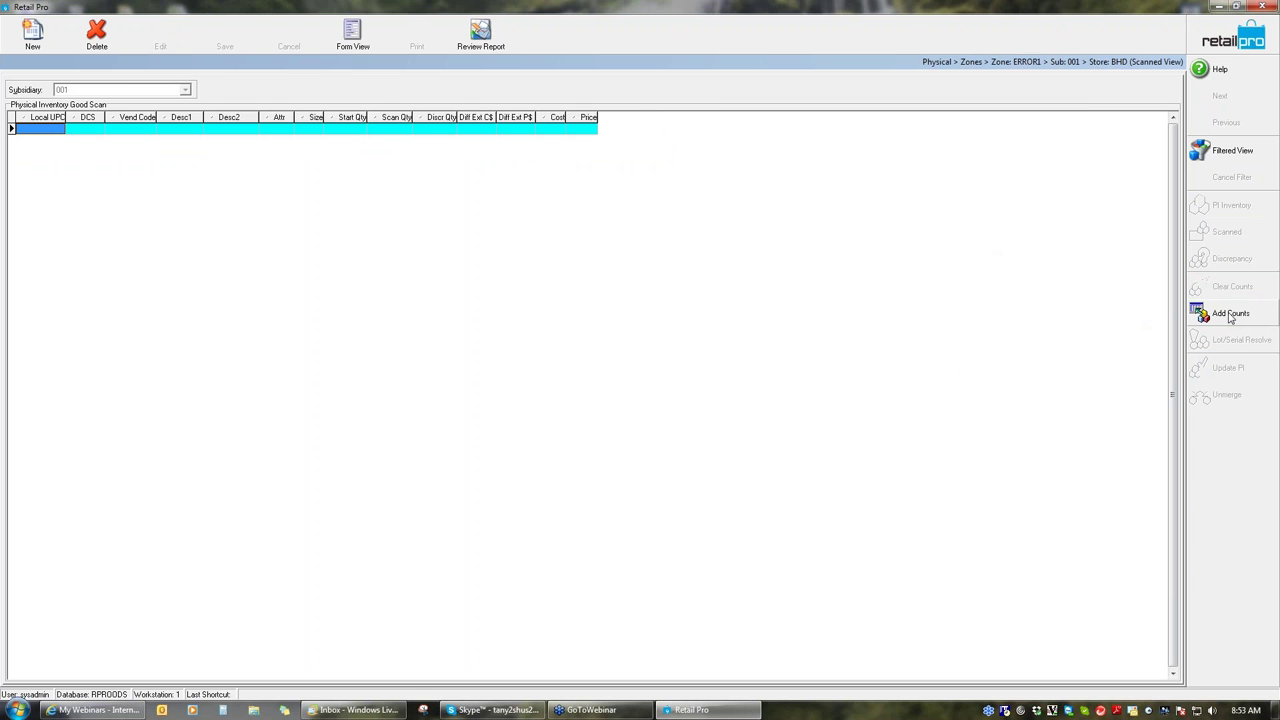
Open manual count entry for zone ERROR1 and add item 000042 with quantity 1.
{"action": "left_click", "coordinate": [1230, 315]}
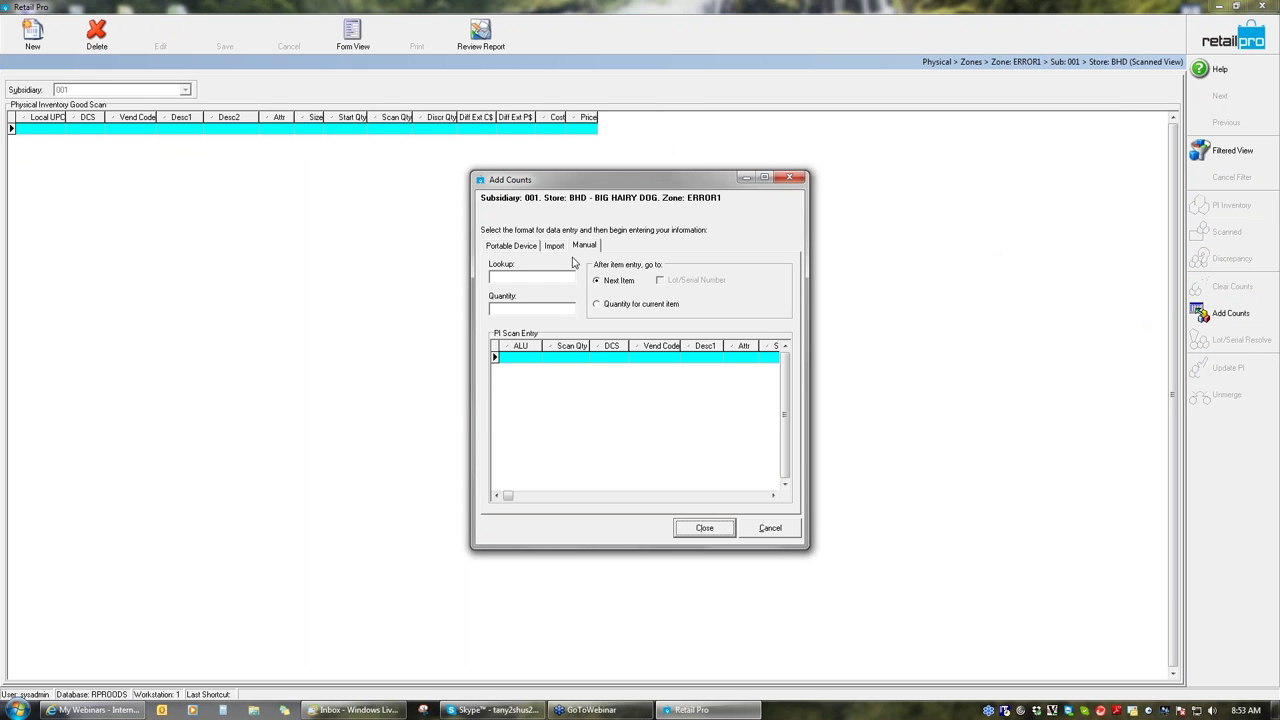
{"action": "left_click", "coordinate": [514, 274]}
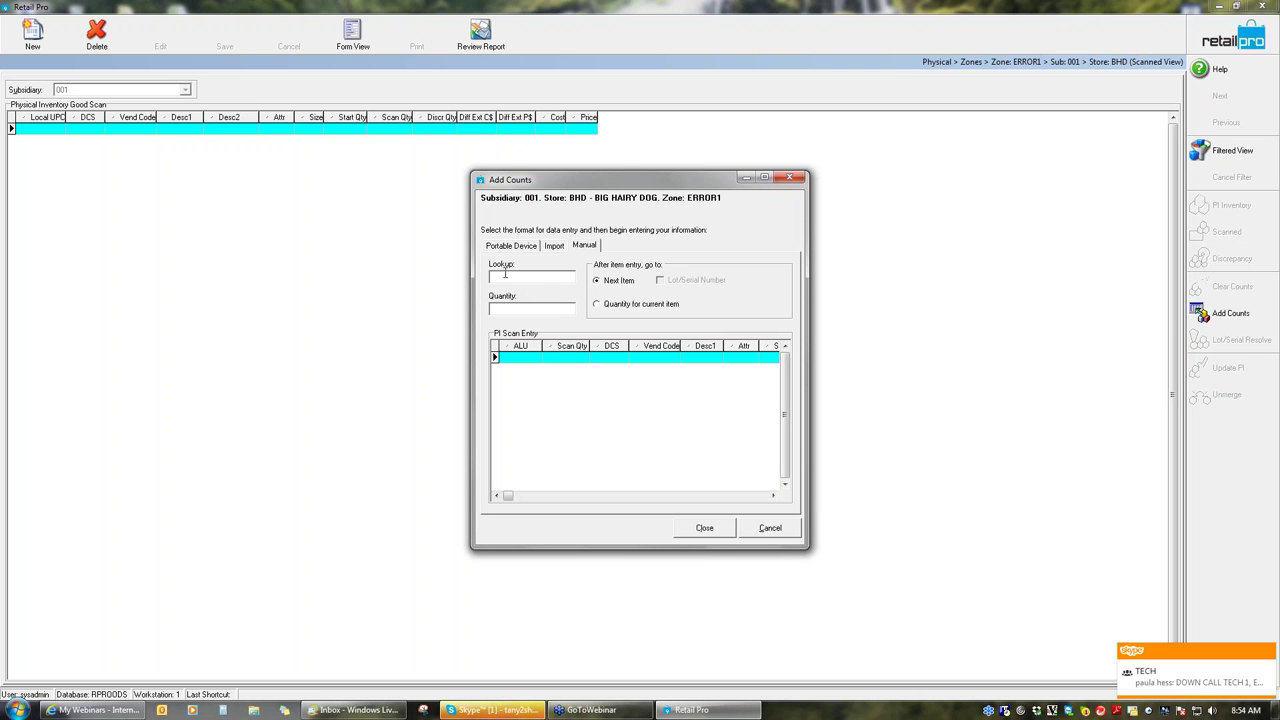
{"action": "type", "text": "000042"}
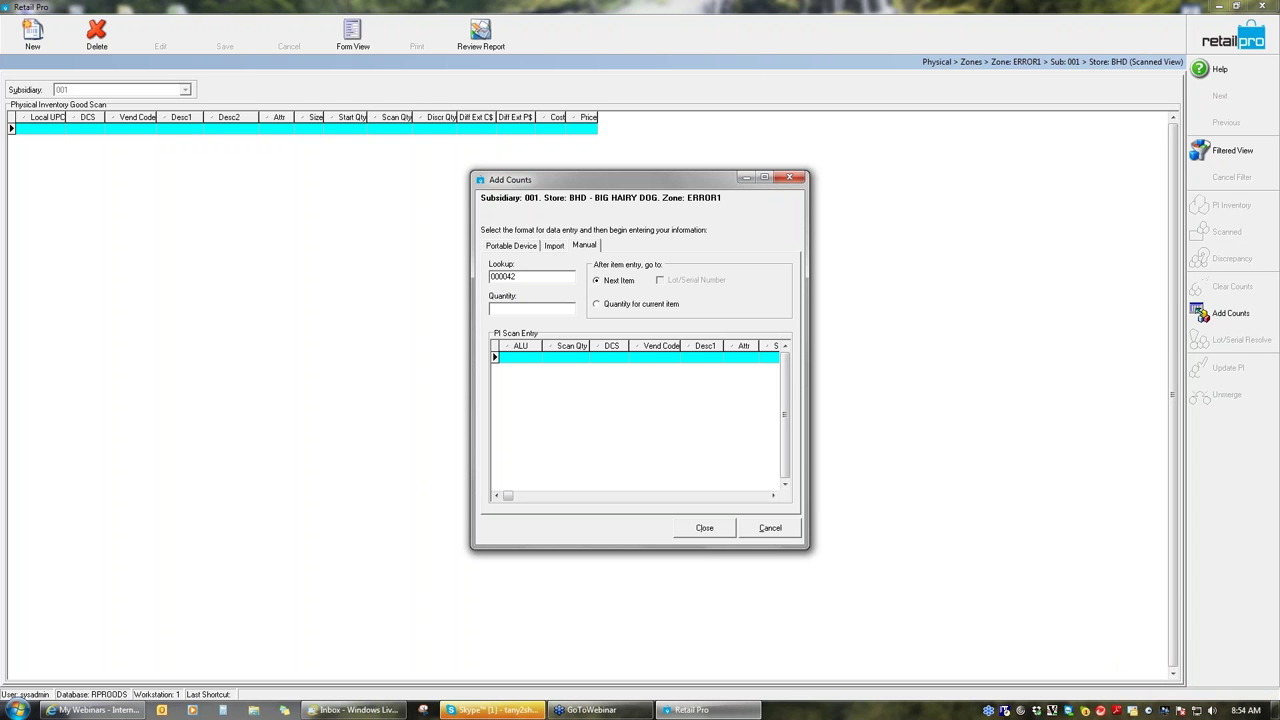
{"action": "key", "text": "Return"}
Try to add item 000086 to zone ERROR1's counts.
{"action": "type", "text": "0000"}
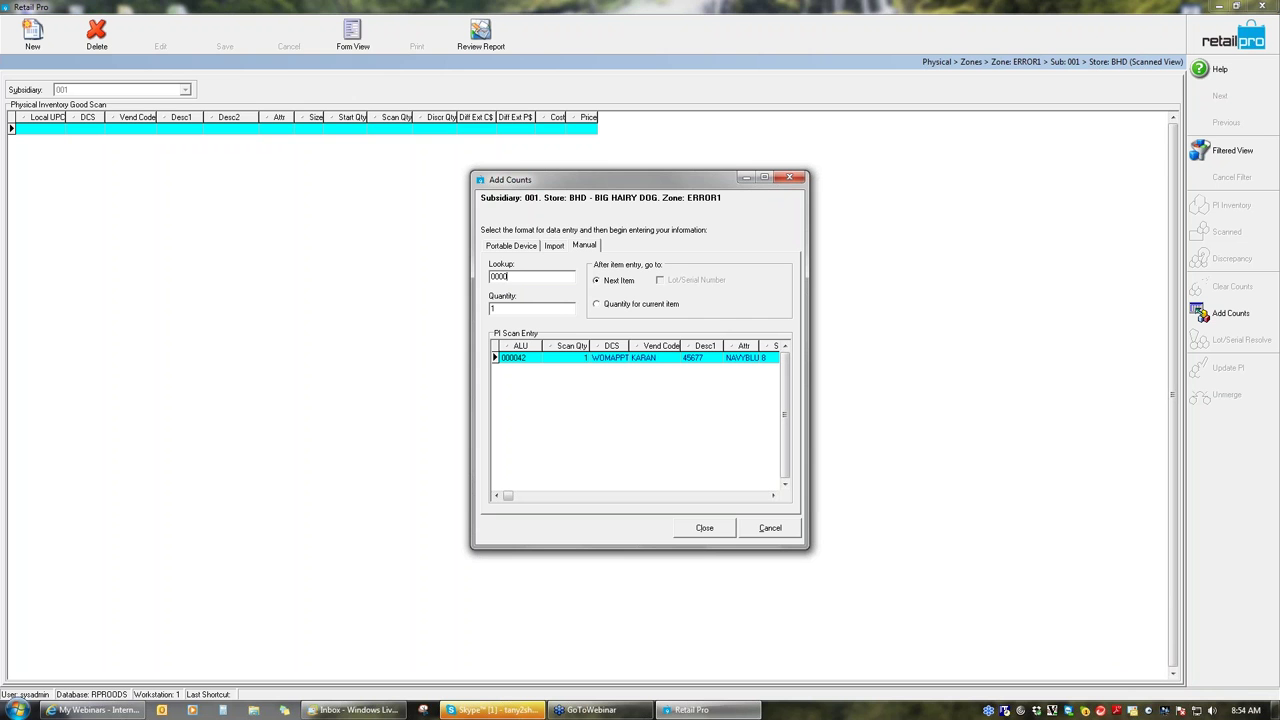
{"action": "type", "text": "86"}
{"action": "key", "text": "Return"}
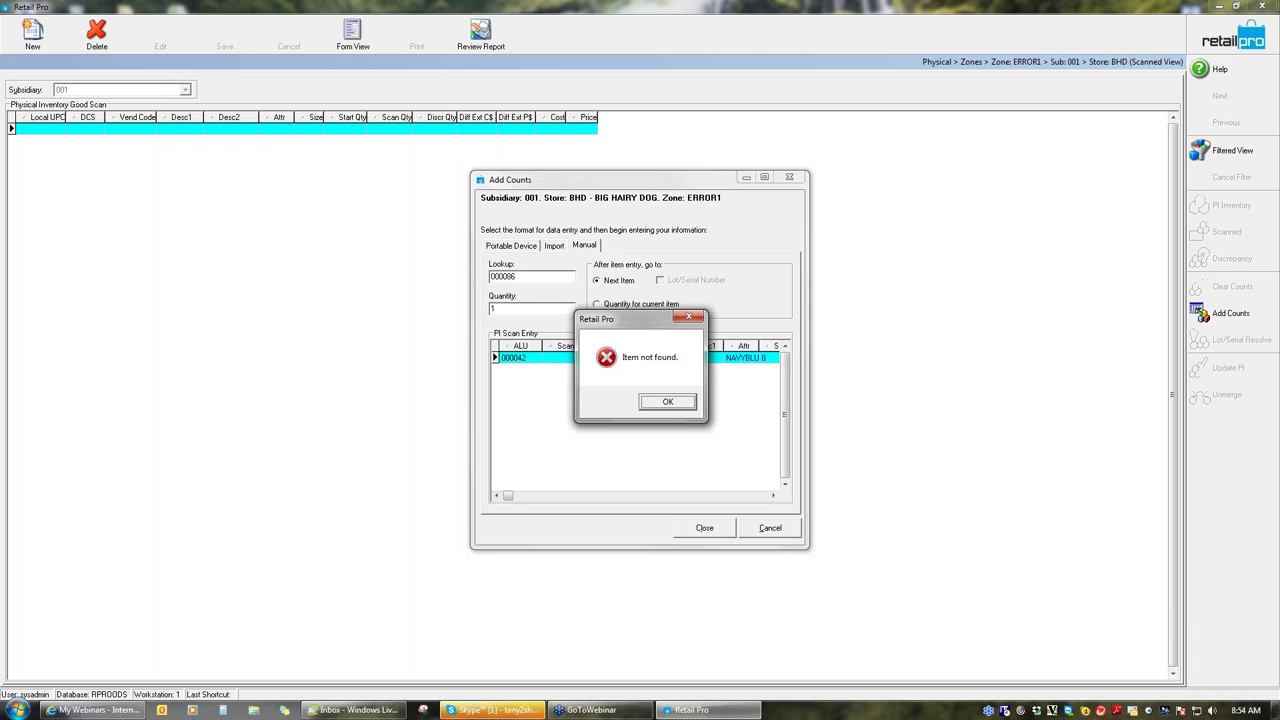
{"action": "left_click", "coordinate": [666, 405]}
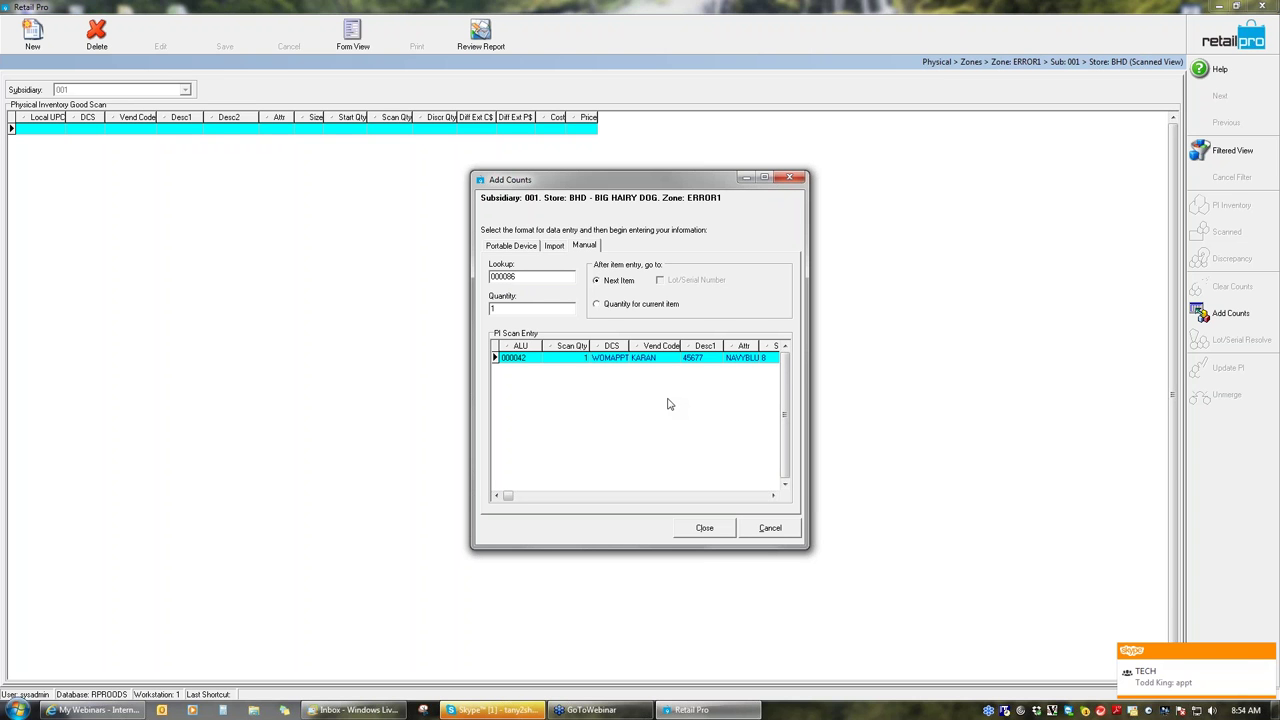
Correct the lookup to item 000098, add it with quantity 1 and finish zone ERROR1's counts, returning to the zone list.
{"action": "key", "text": "BackSpace"}
{"action": "key", "text": "BackSpace"}
{"action": "type", "text": "98"}
{"action": "key", "text": "Return"}
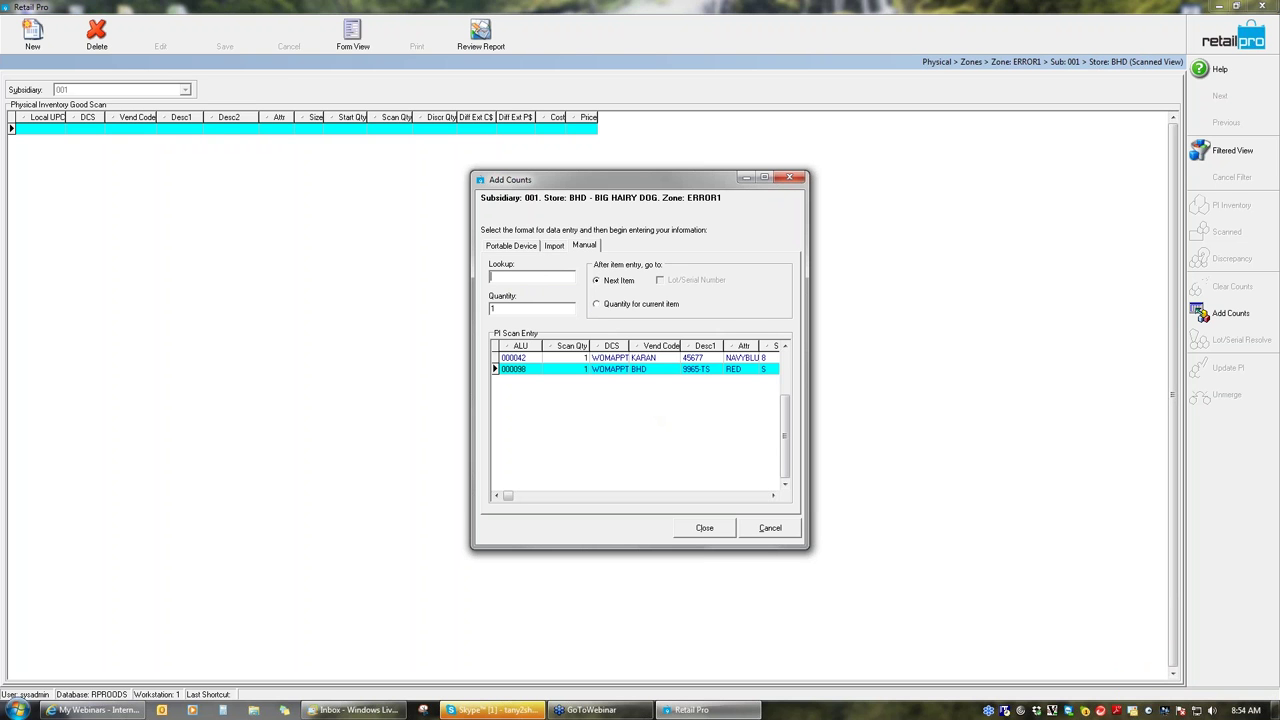
{"action": "left_click", "coordinate": [705, 530]}
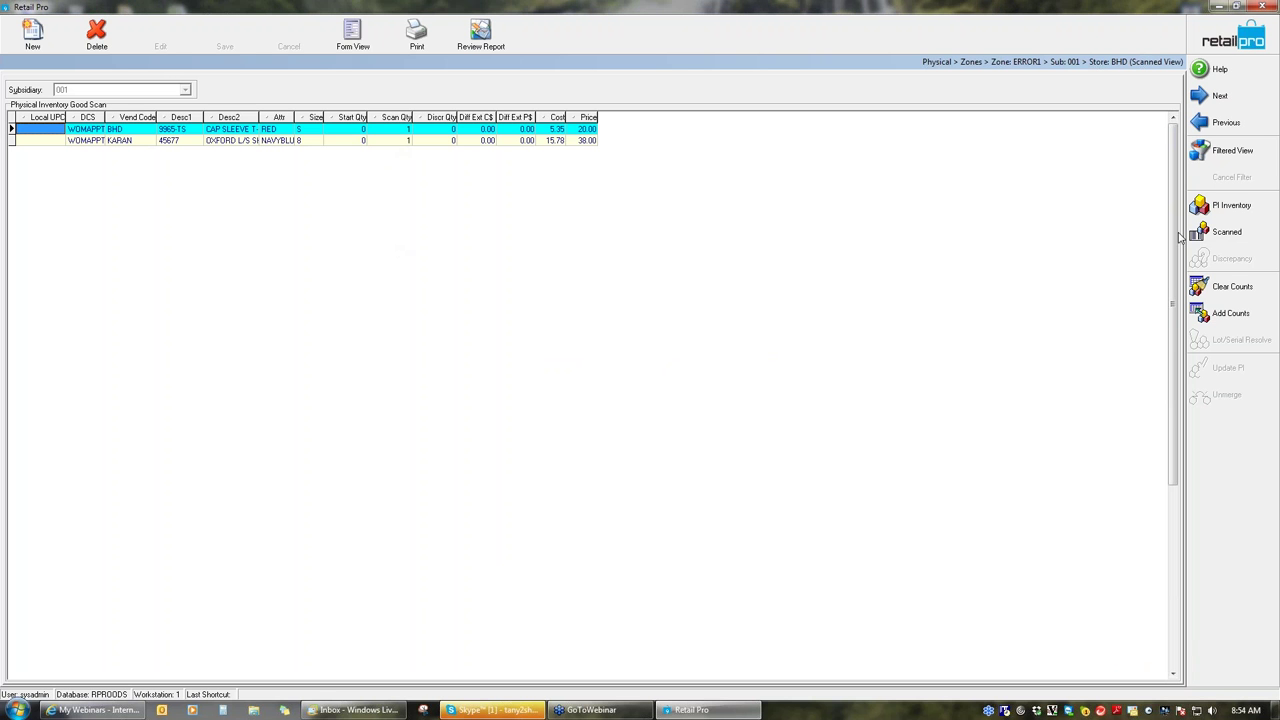
{"action": "left_click", "coordinate": [1240, 42]}
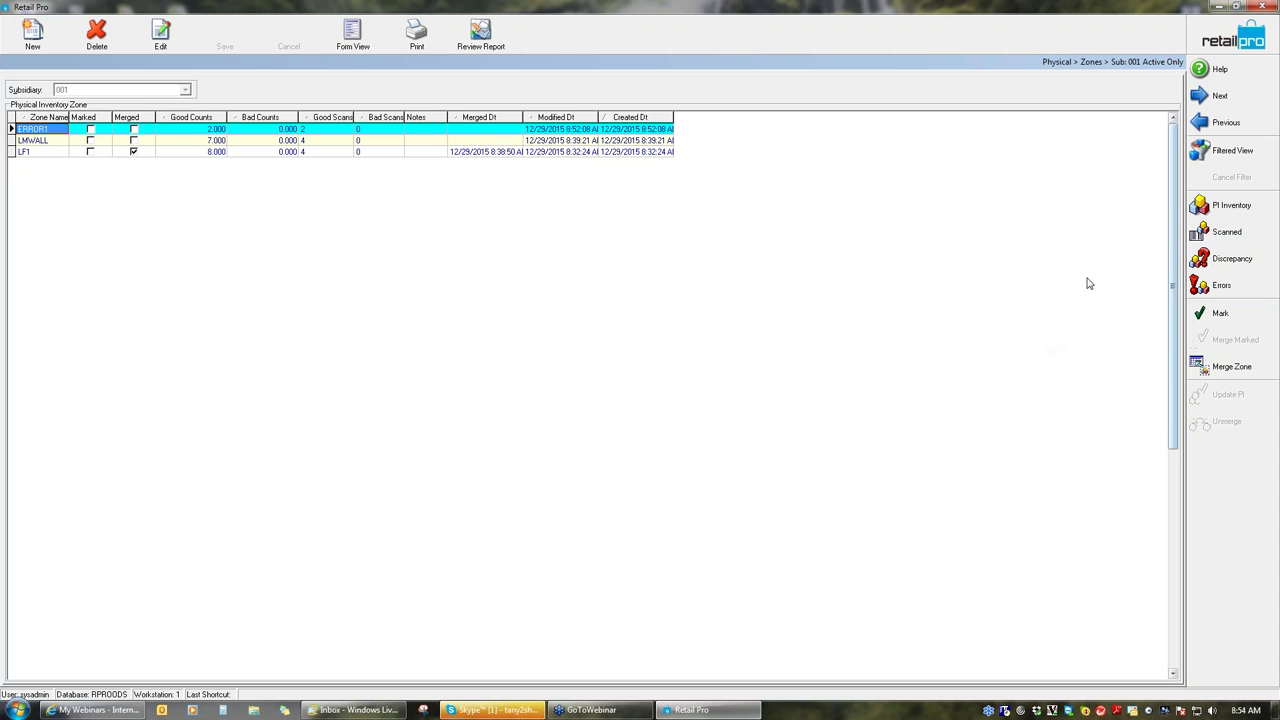
Review zone ERROR1's scanned items and its scan errors, returning to the zone list.
{"action": "left_click", "coordinate": [1228, 233]}
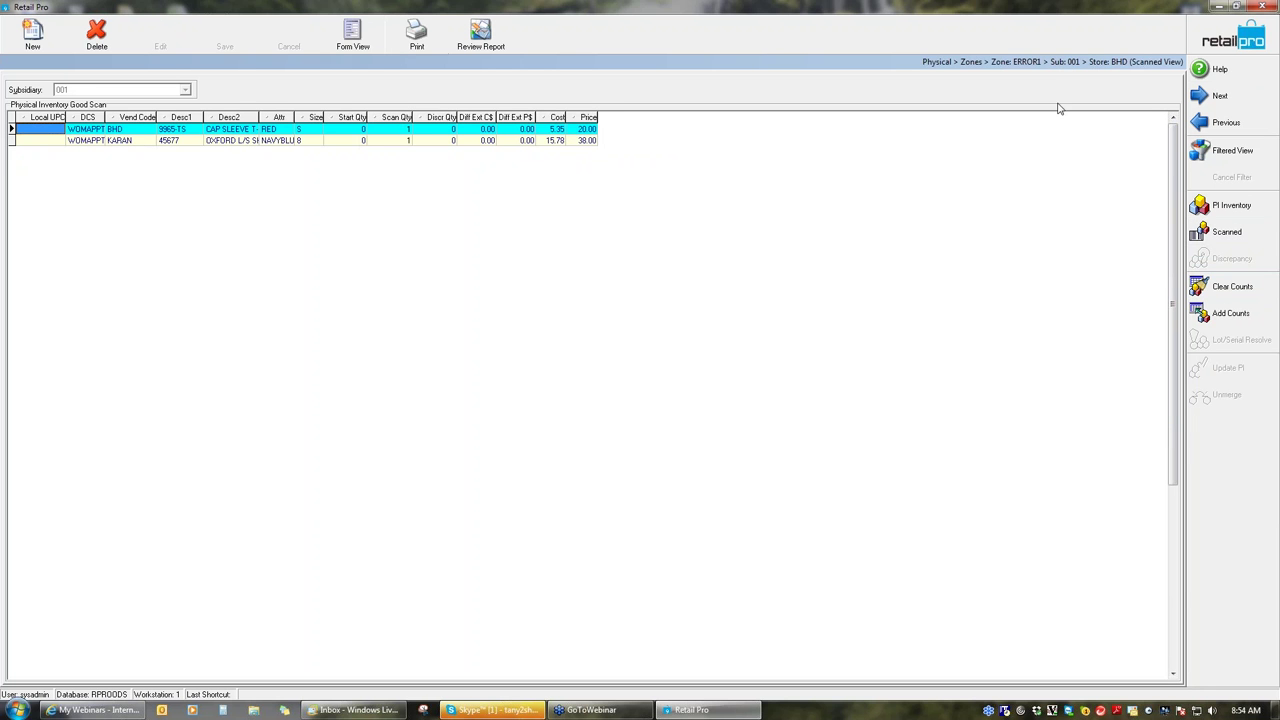
{"action": "key", "text": "Escape"}
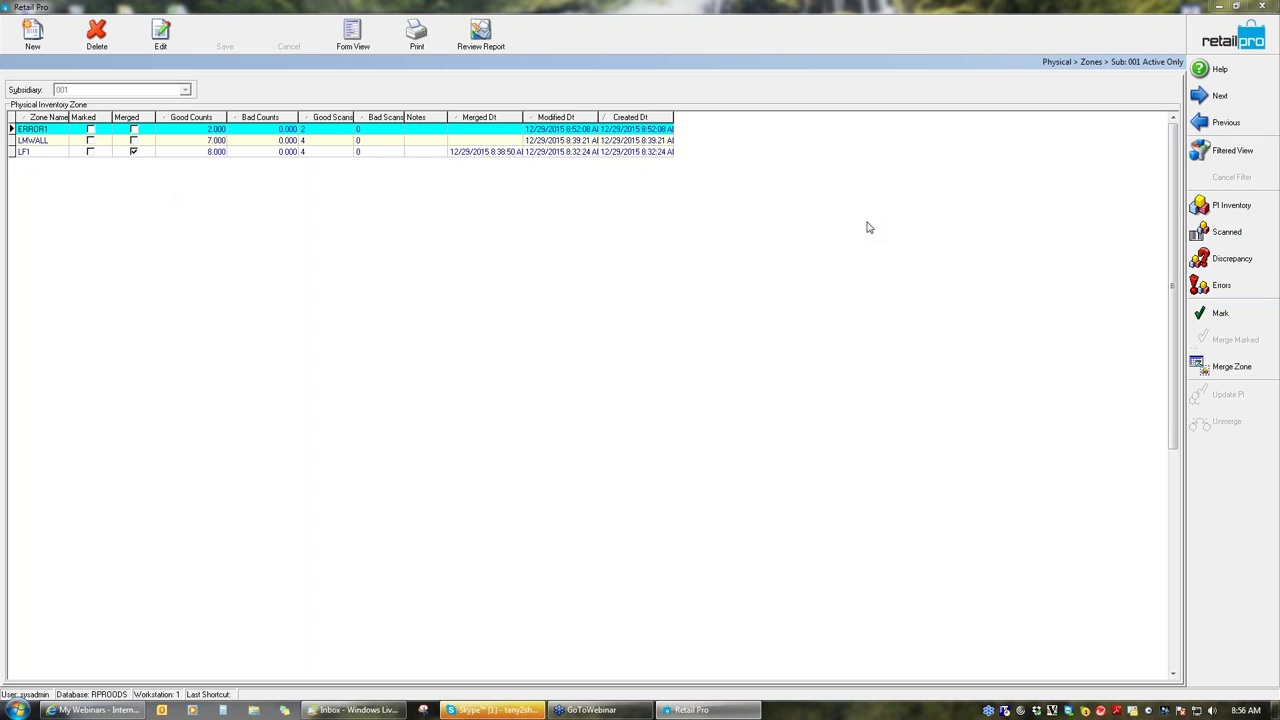
{"action": "left_click", "coordinate": [1244, 286]}
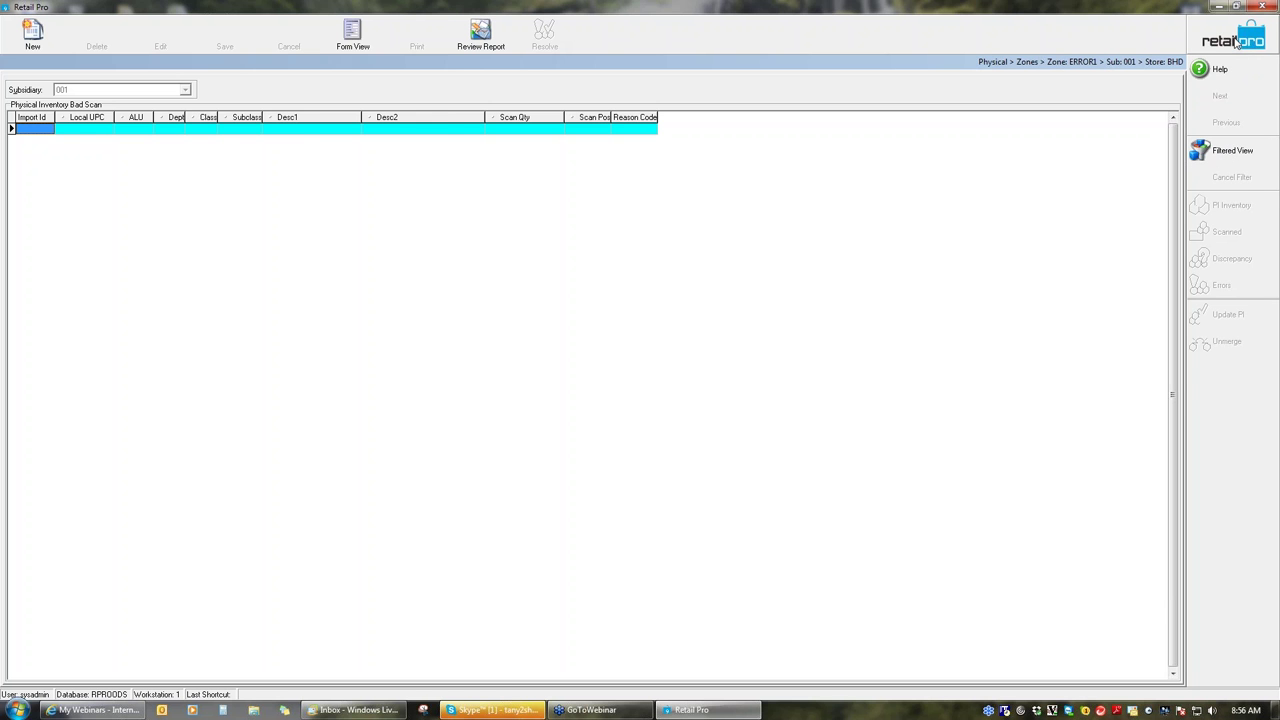
{"action": "left_click", "coordinate": [1238, 42]}
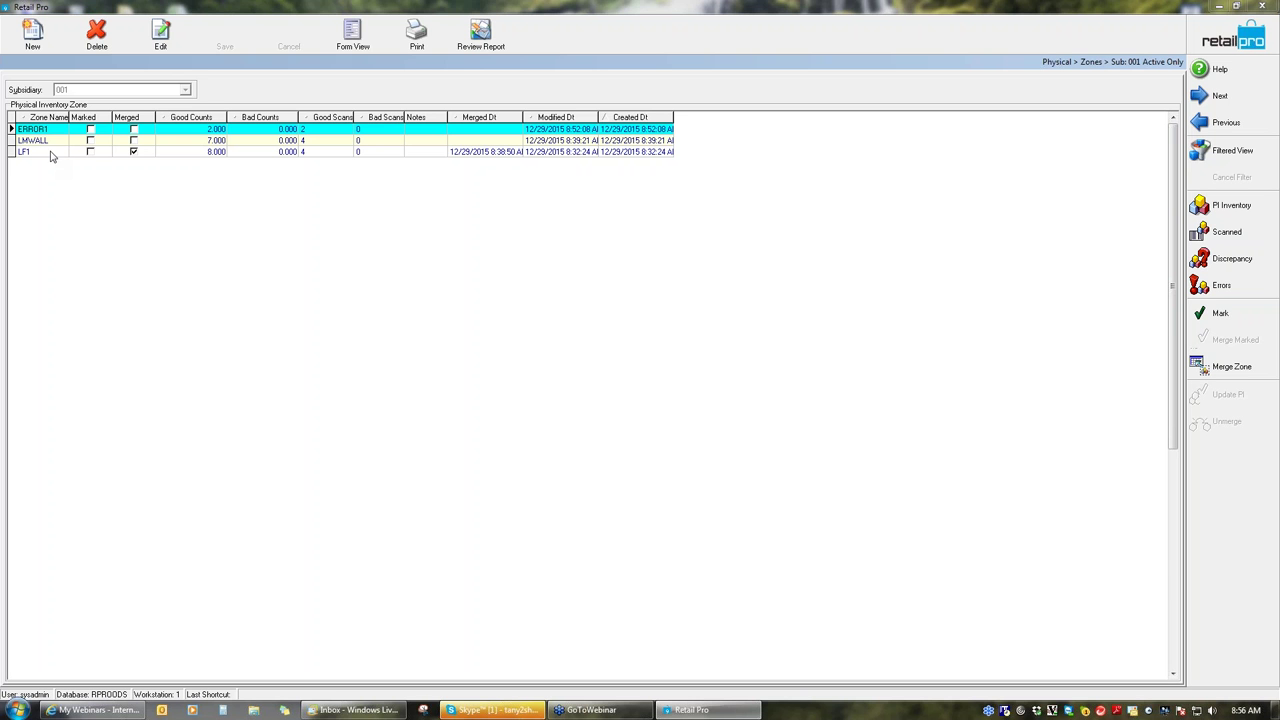
Mark all unmerged zones and merge the marked zones ERROR1 and LMWALL into the physical inventory.
{"action": "left_click", "coordinate": [99, 143]}
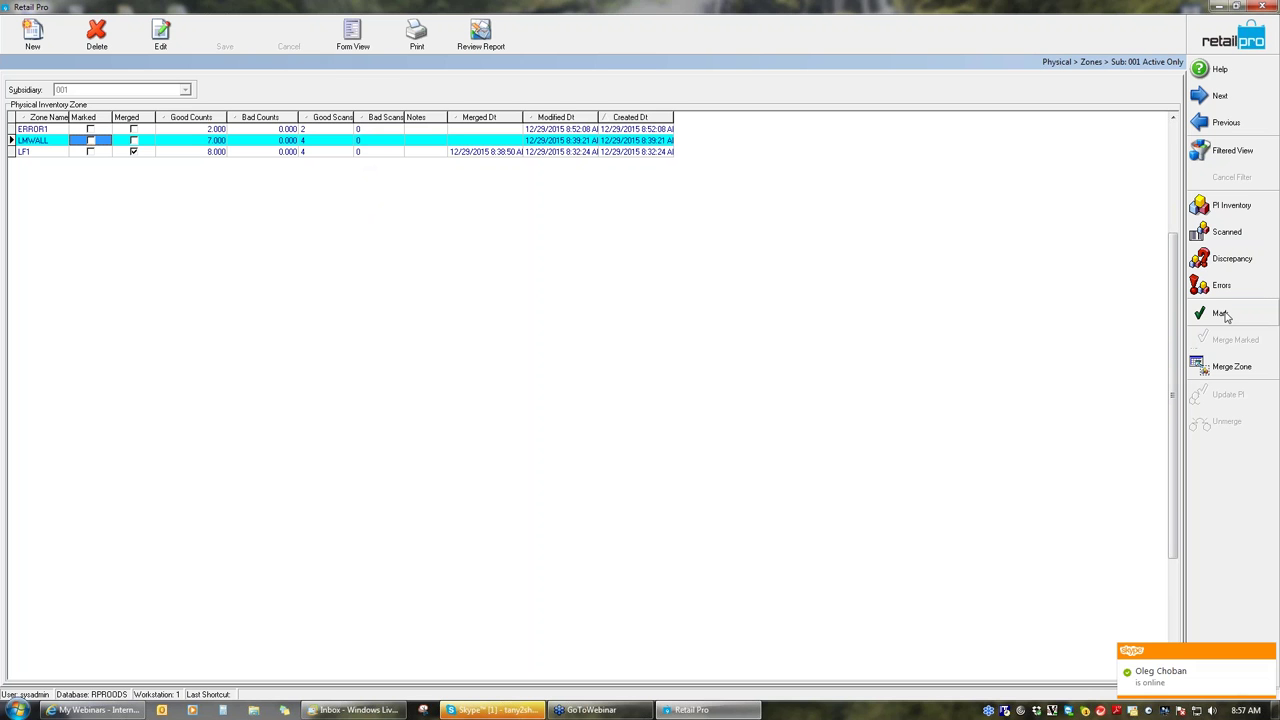
{"action": "left_click", "coordinate": [1222, 314]}
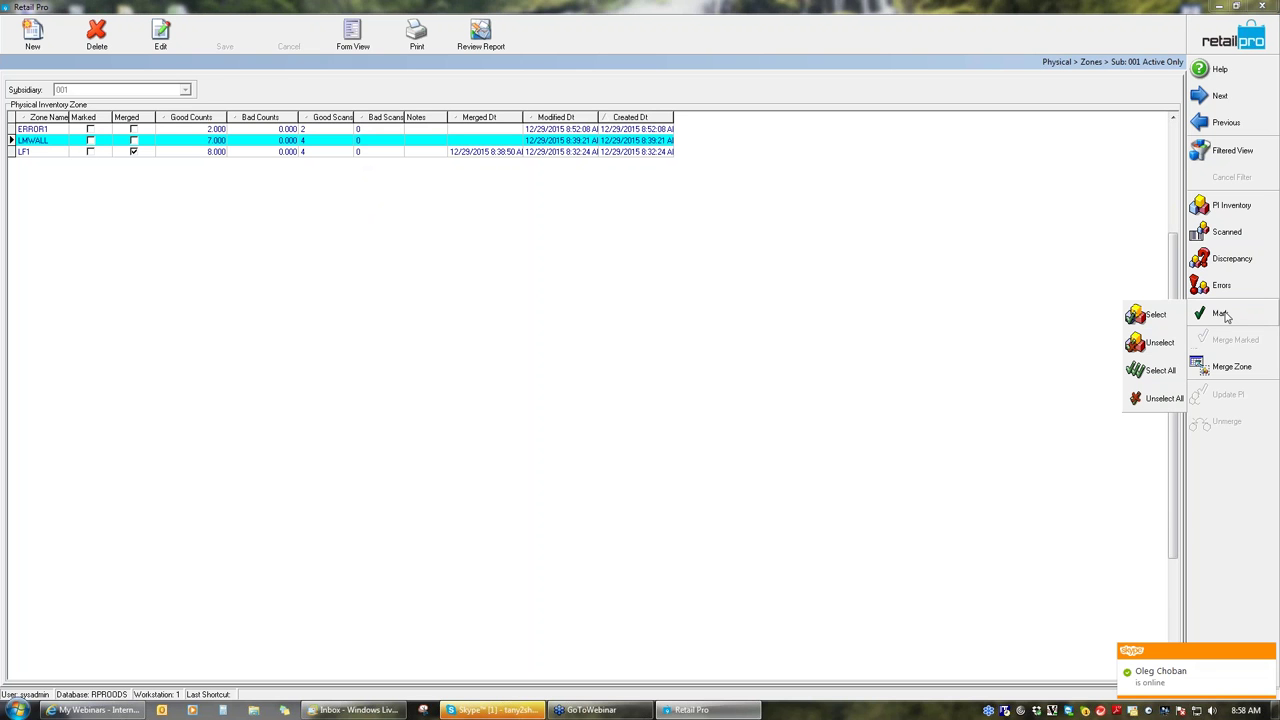
{"action": "left_click", "coordinate": [1158, 371]}
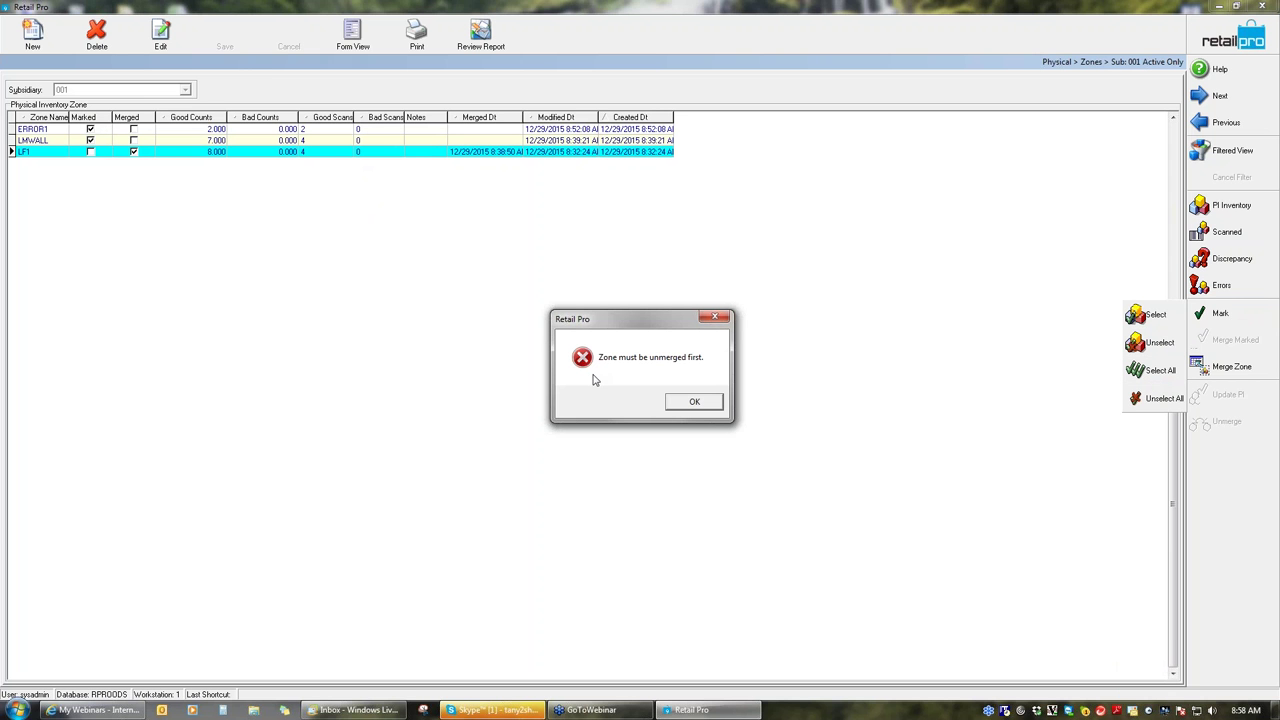
{"action": "left_click", "coordinate": [690, 401]}
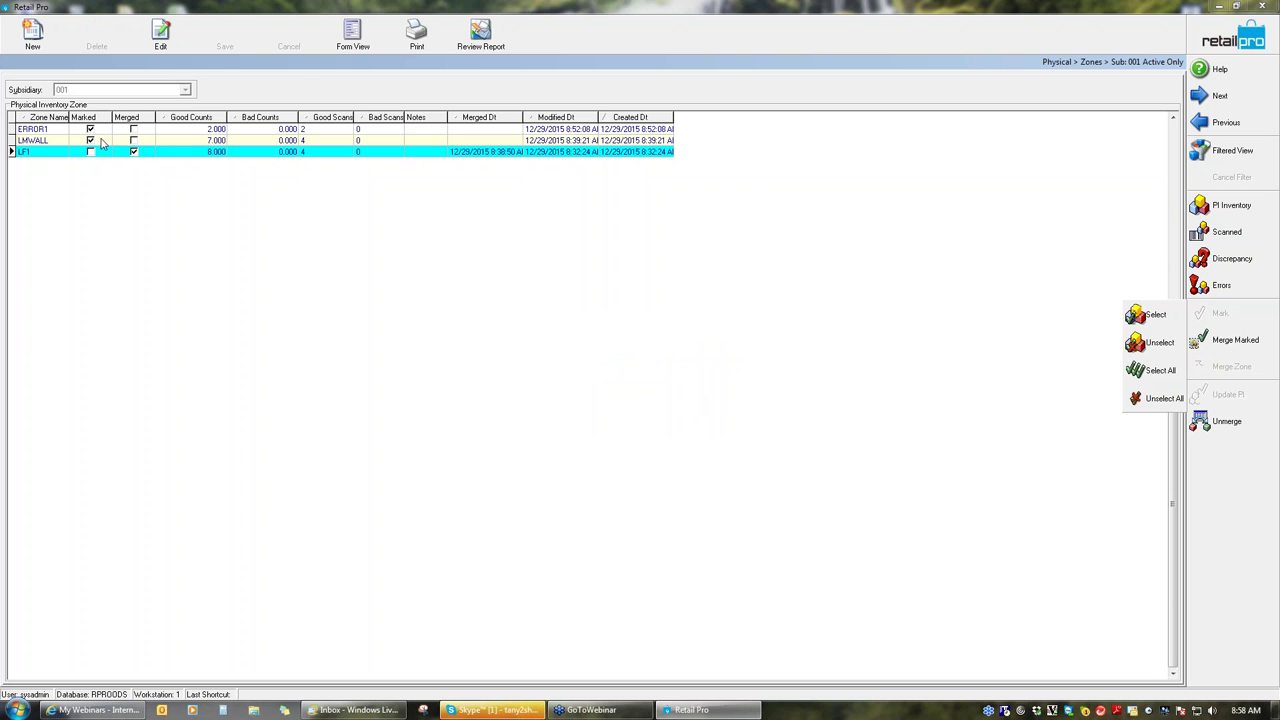
{"action": "left_click", "coordinate": [969, 428]}
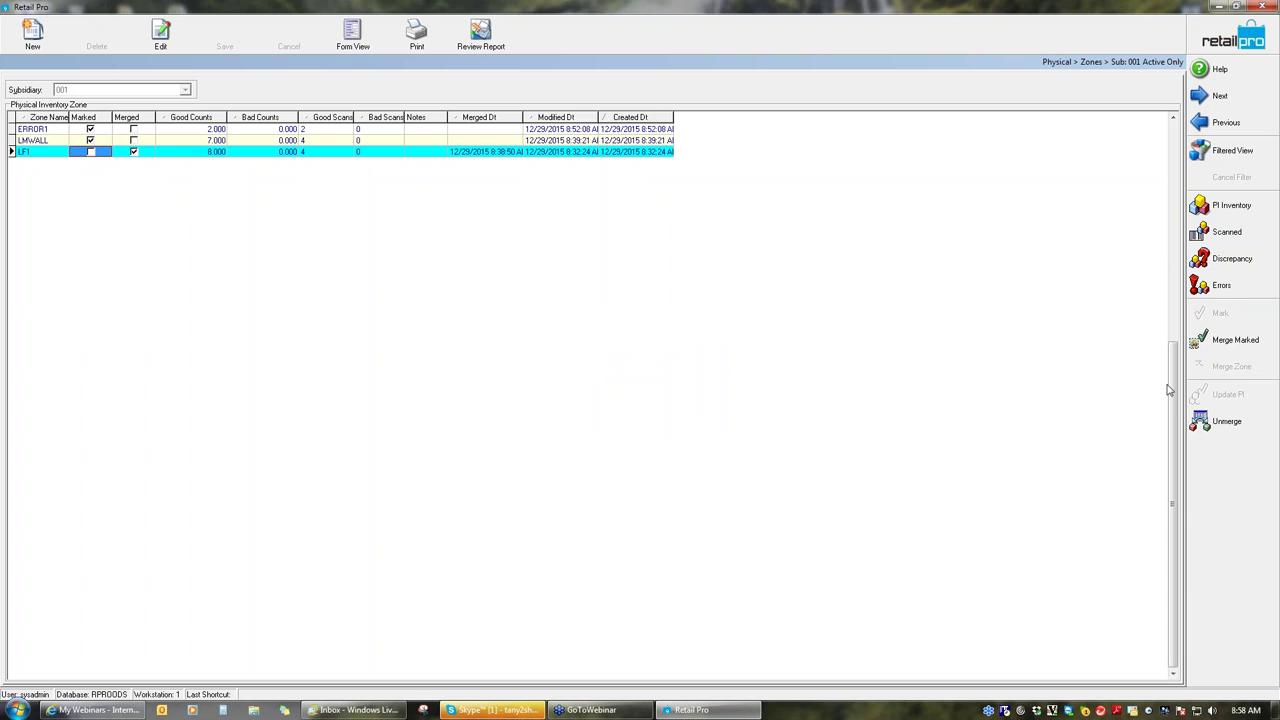
{"action": "left_click", "coordinate": [1238, 342]}
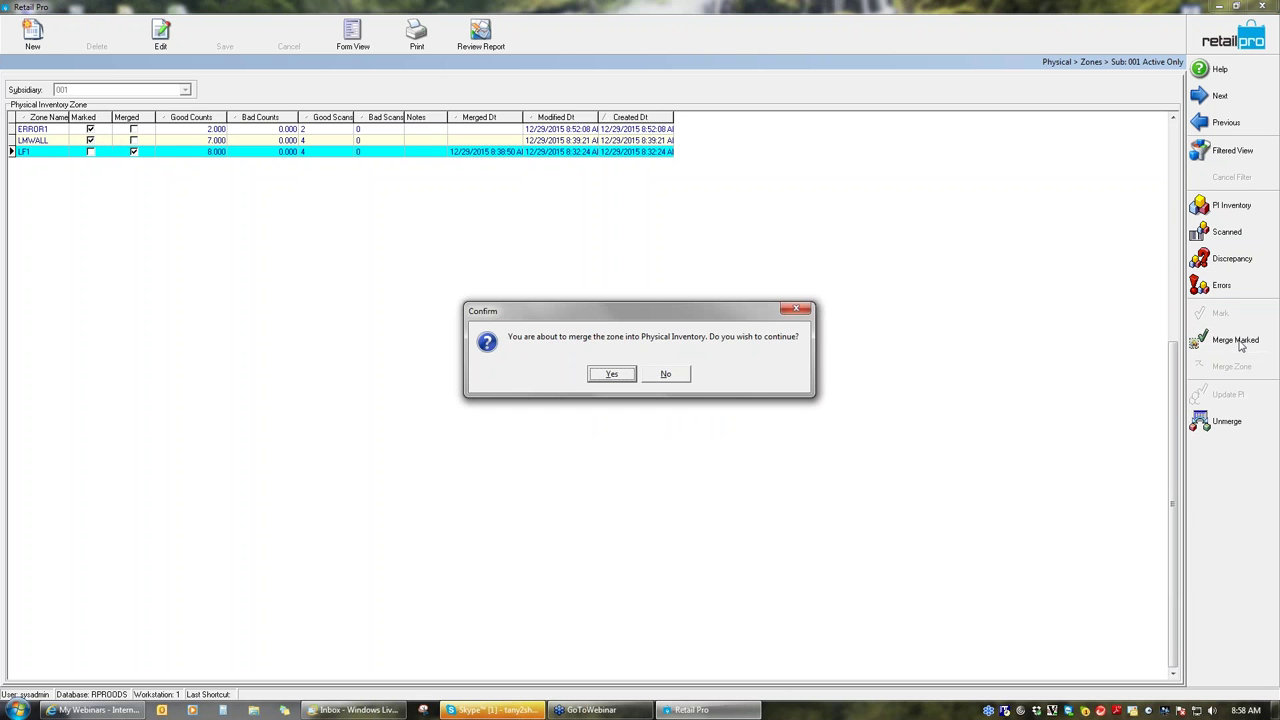
{"action": "left_click", "coordinate": [611, 375]}
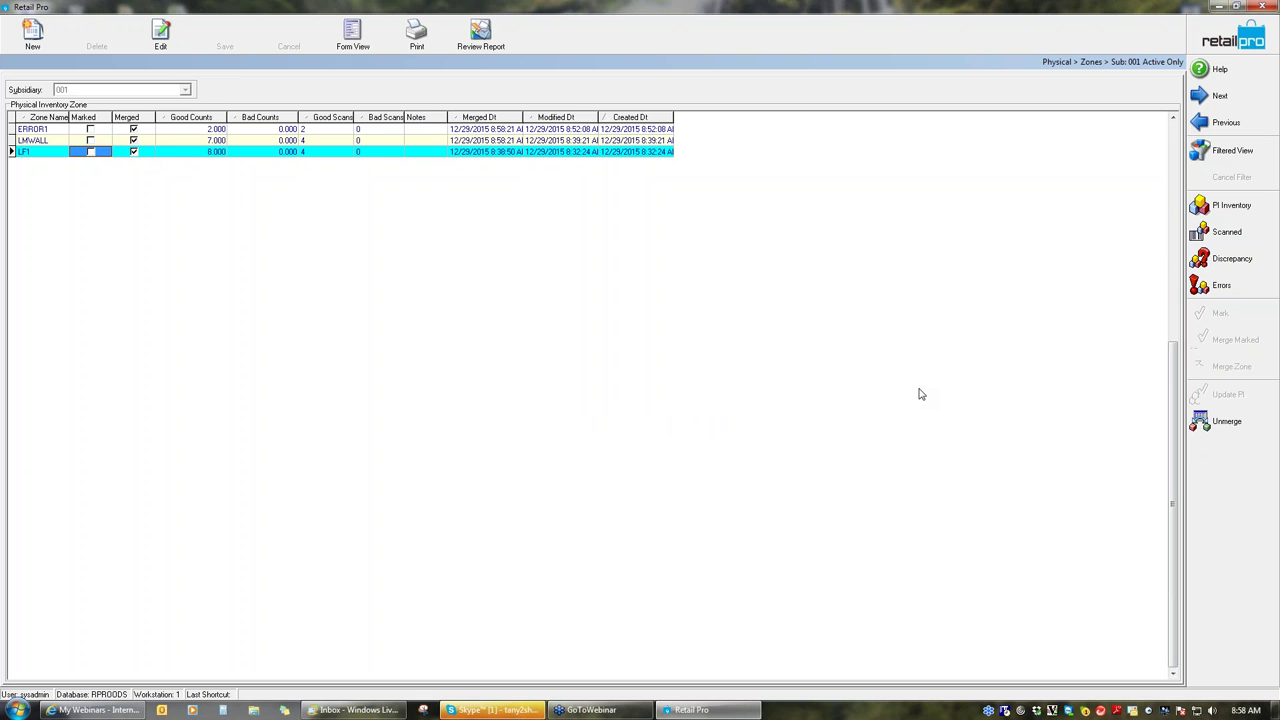
Unmerge zones LF1, LMWALL and ERROR1 from the physical inventory.
{"action": "left_click", "coordinate": [1226, 421]}
{"action": "left_click", "coordinate": [274, 143]}
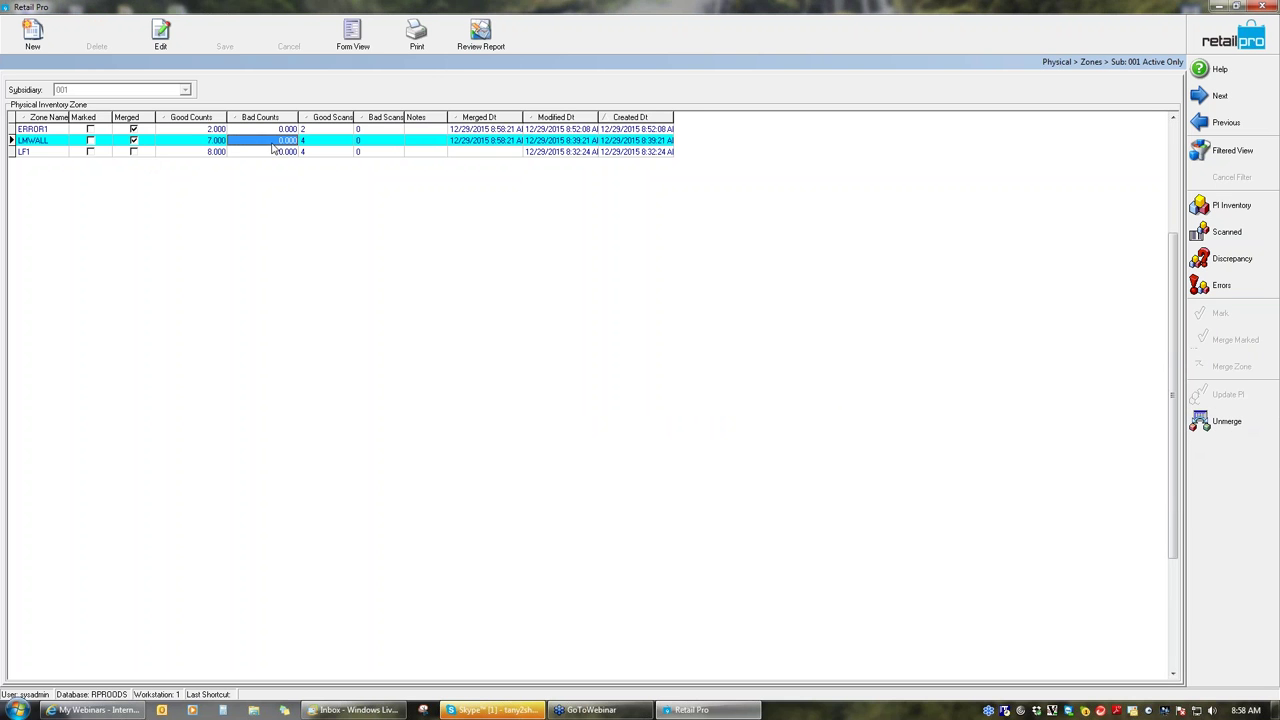
{"action": "left_click", "coordinate": [1218, 420]}
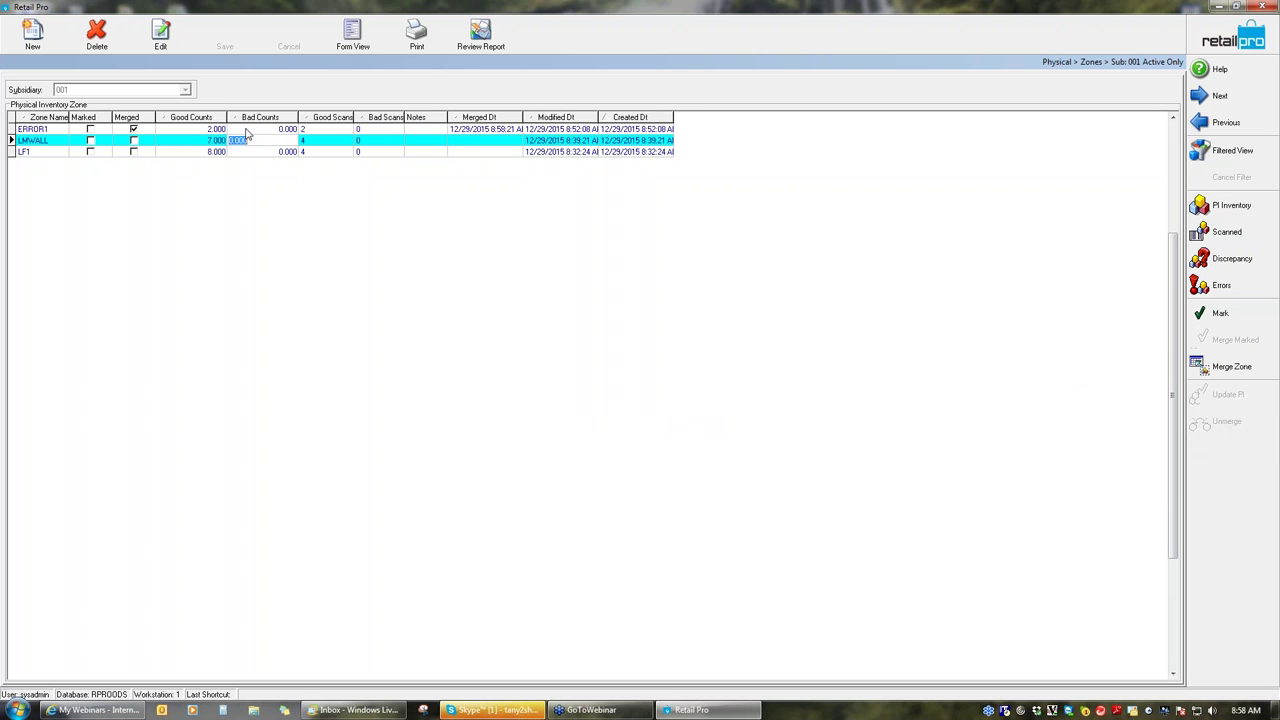
{"action": "left_click", "coordinate": [250, 130]}
{"action": "left_click", "coordinate": [1208, 423]}
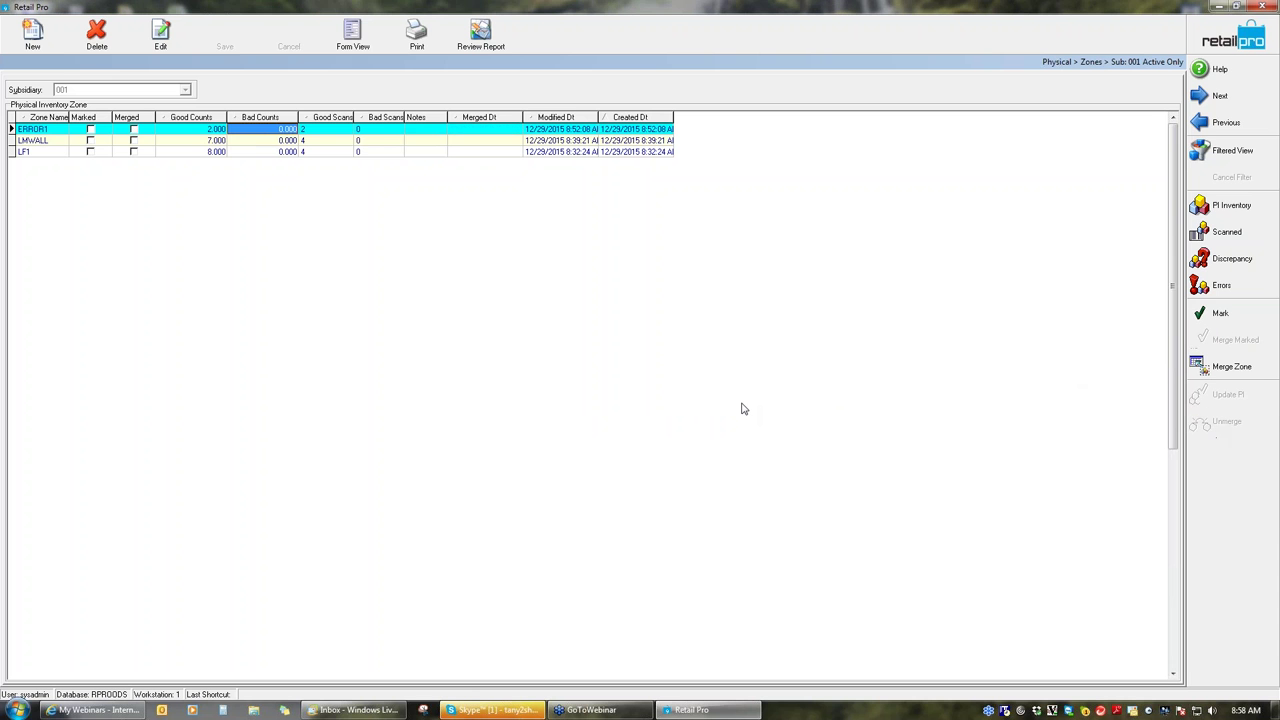
Open the scanned items of zone LMWALL and start adding counts to it.
{"action": "left_click", "coordinate": [330, 145]}
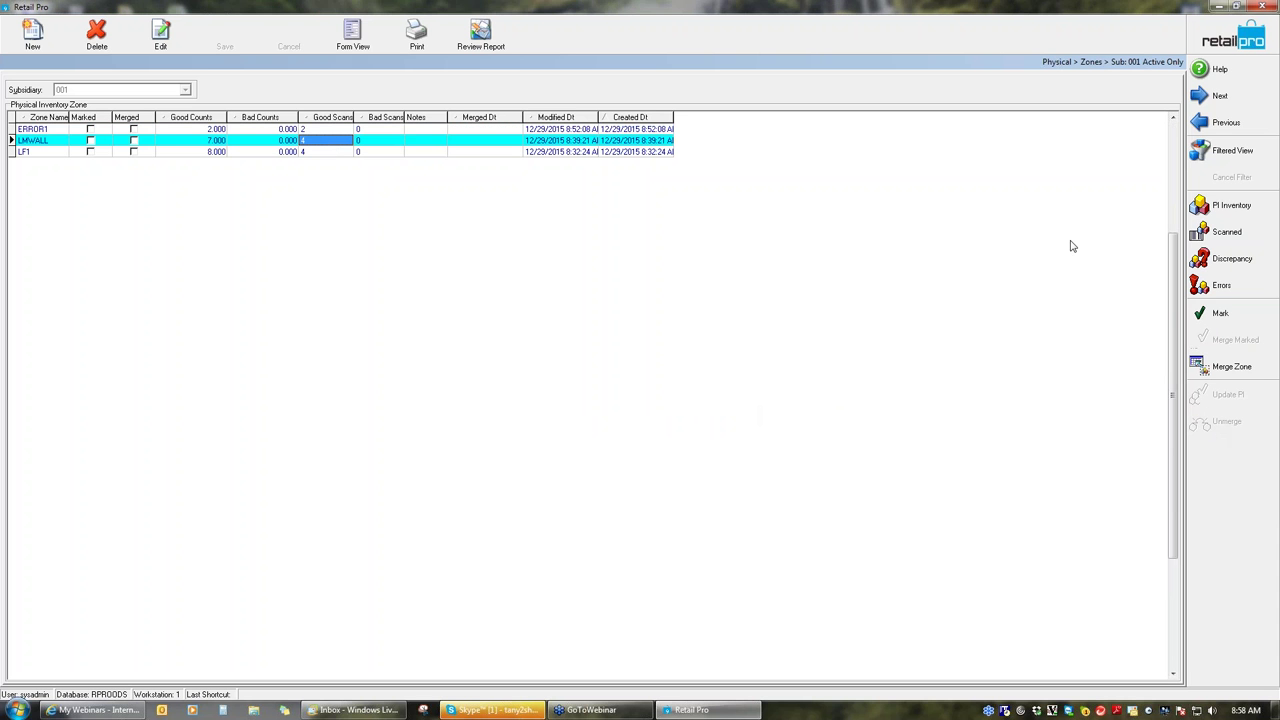
{"action": "left_click", "coordinate": [1228, 233]}
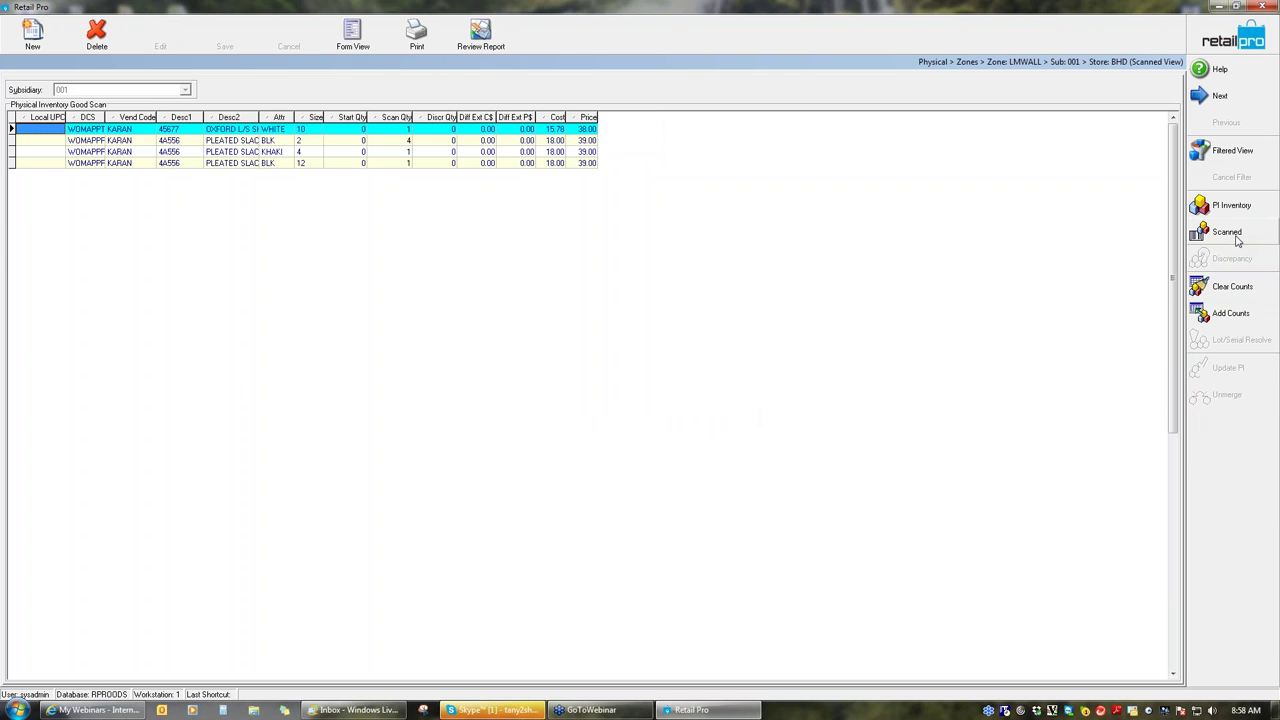
{"action": "left_click", "coordinate": [1233, 319]}
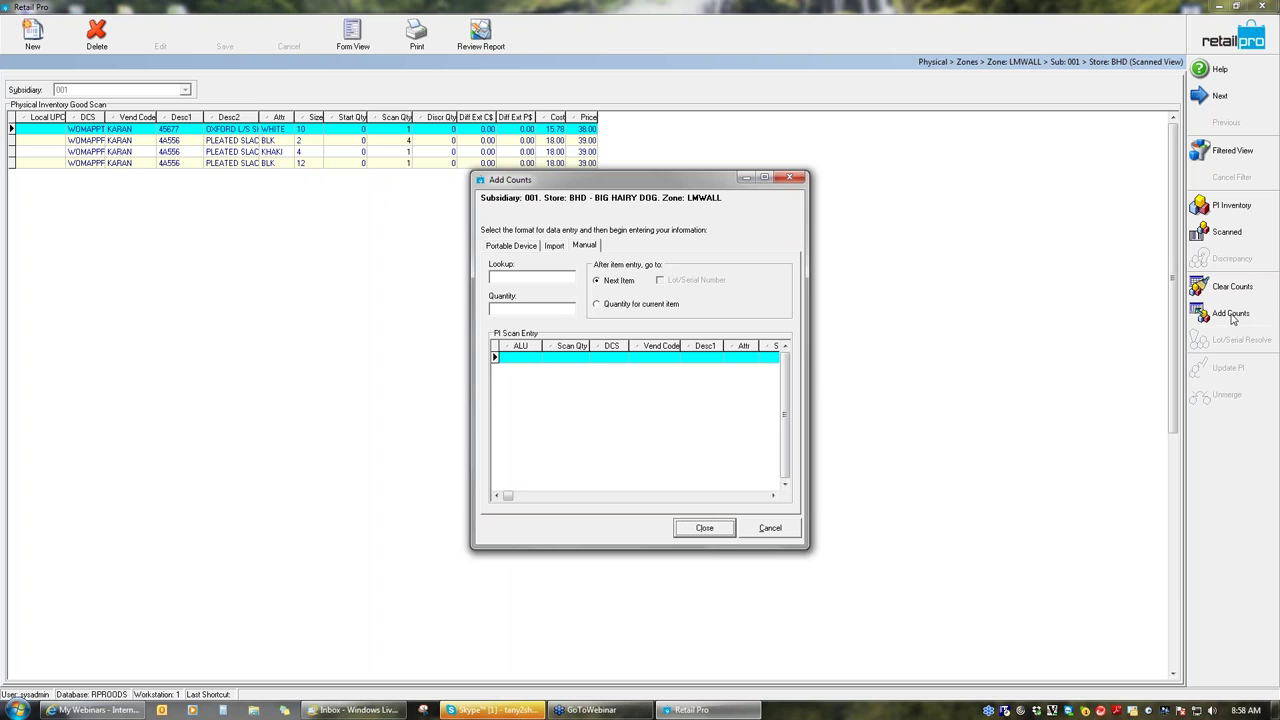
Try to add items by looking up 0000155 and 0000100 in zone LMWALL's manual count entry.
{"action": "left_click", "coordinate": [532, 276]}
{"action": "type", "text": "0000151"}
{"action": "key", "text": "Return"}
{"action": "left_click", "coordinate": [668, 402]}
{"action": "type", "text": "5"}
{"action": "key", "text": "Return"}
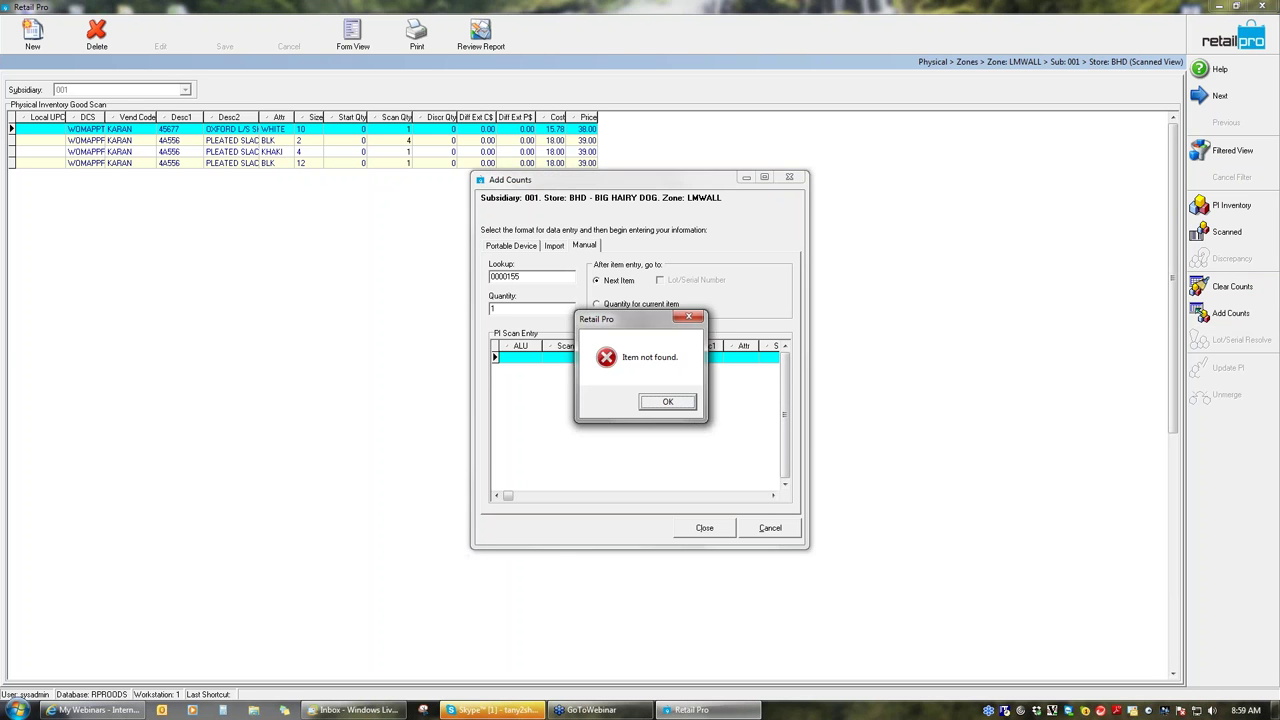
{"action": "key", "text": "Return"}
{"action": "key", "text": "BackSpace"}
{"action": "key", "text": "BackSpace"}
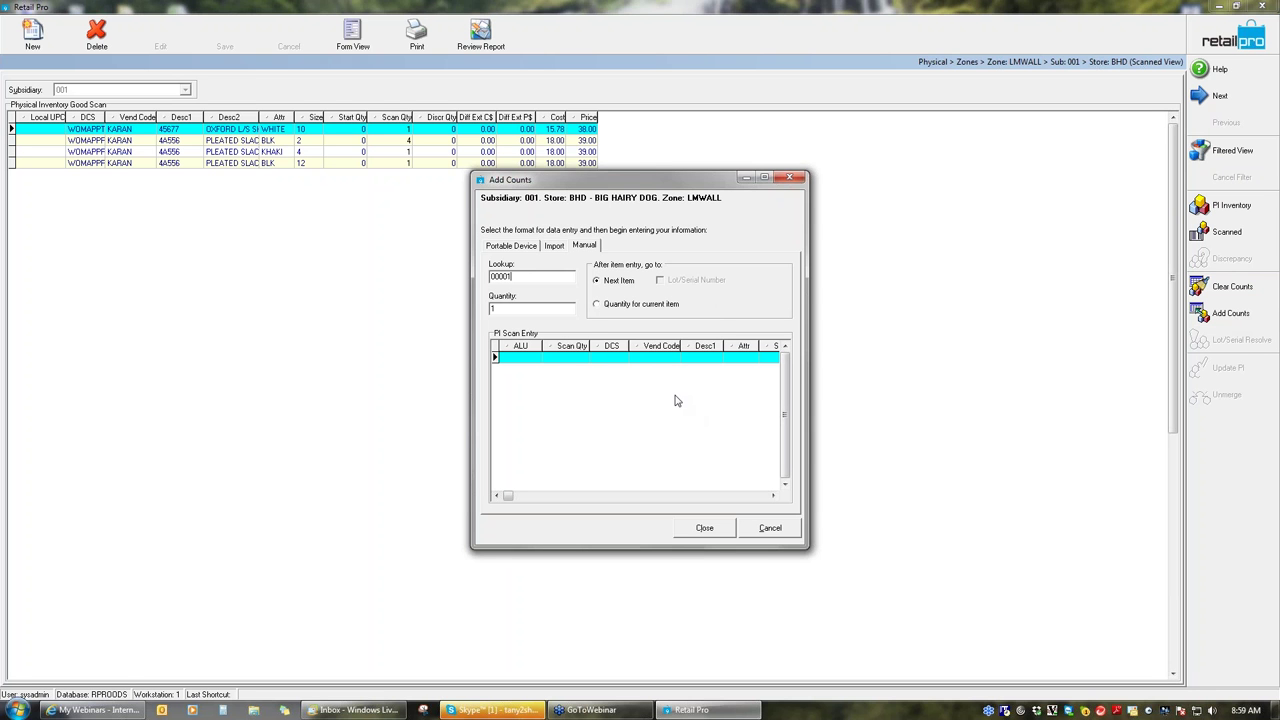
{"action": "type", "text": "00"}
{"action": "key", "text": "Return"}
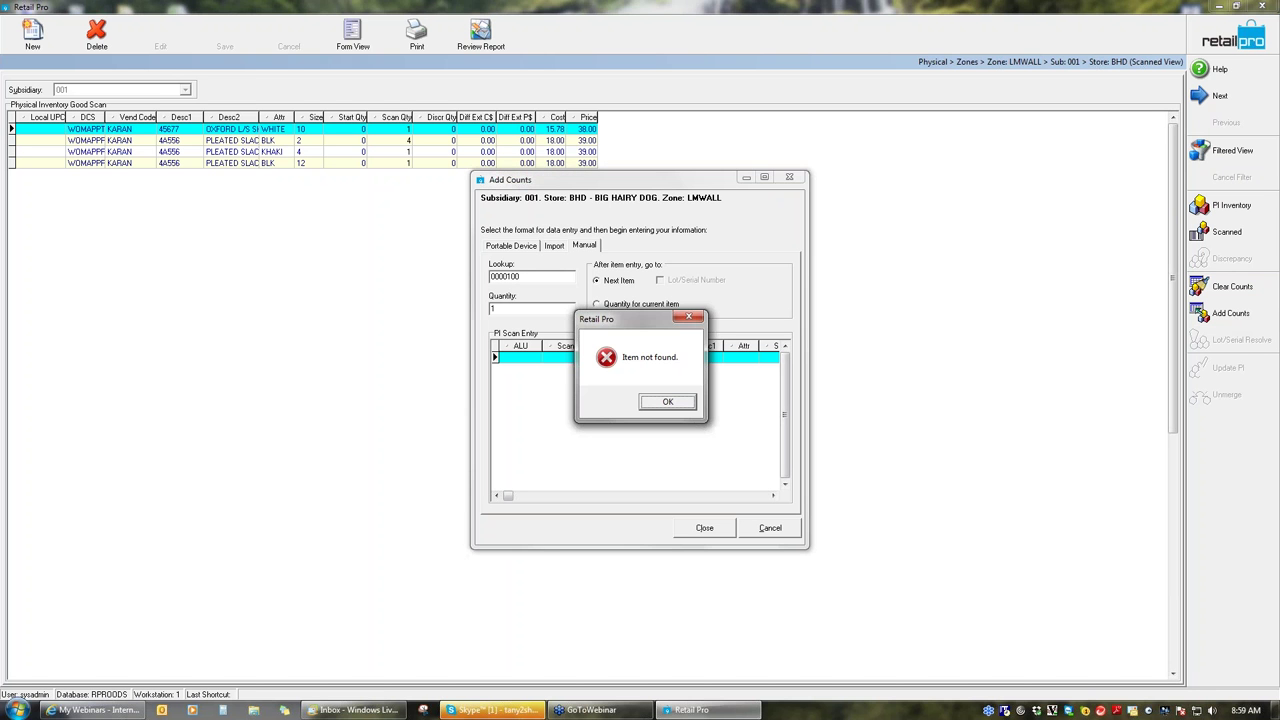
{"action": "key", "text": "Return"}
Correct the lookup to item 000054, add it with quantity 1 and finish zone LMWALL's counts, returning to the zone list.
{"action": "key", "text": "BackSpace"}
{"action": "key", "text": "BackSpace"}
{"action": "key", "text": "BackSpace"}
{"action": "key", "text": "BackSpace"}
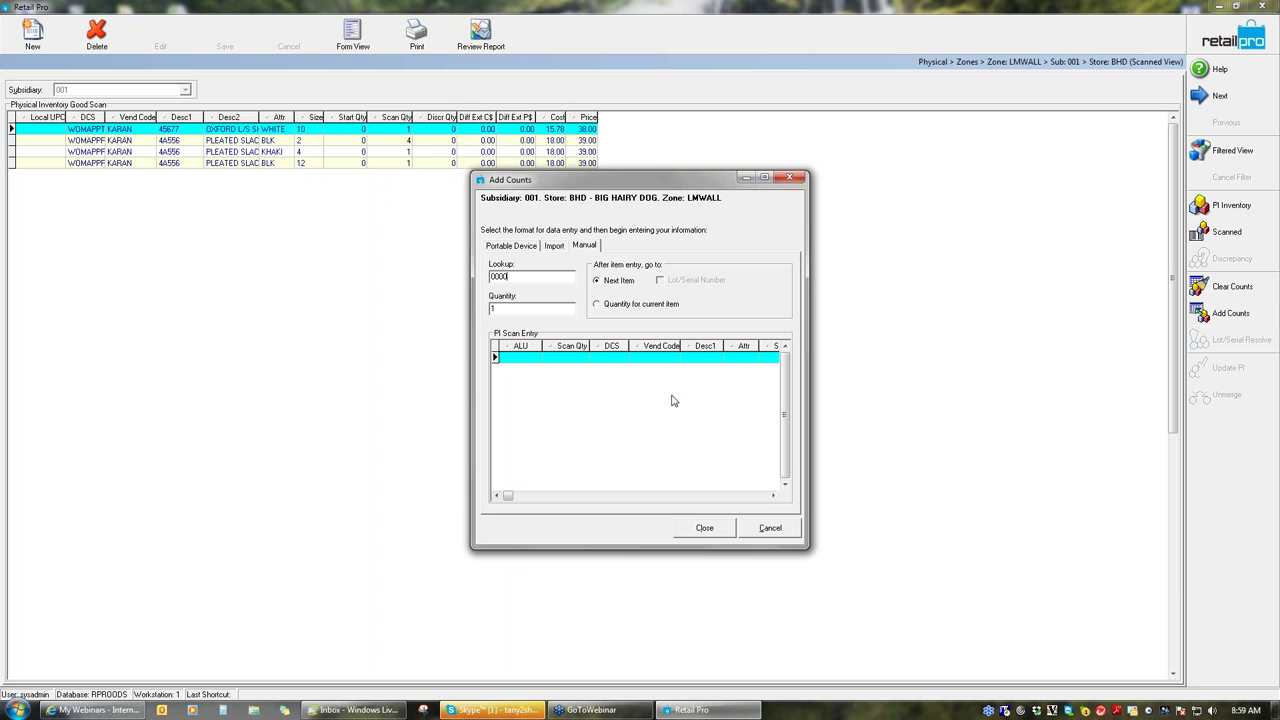
{"action": "type", "text": "5"}
{"action": "type", "text": "054"}
{"action": "key", "text": "Return"}
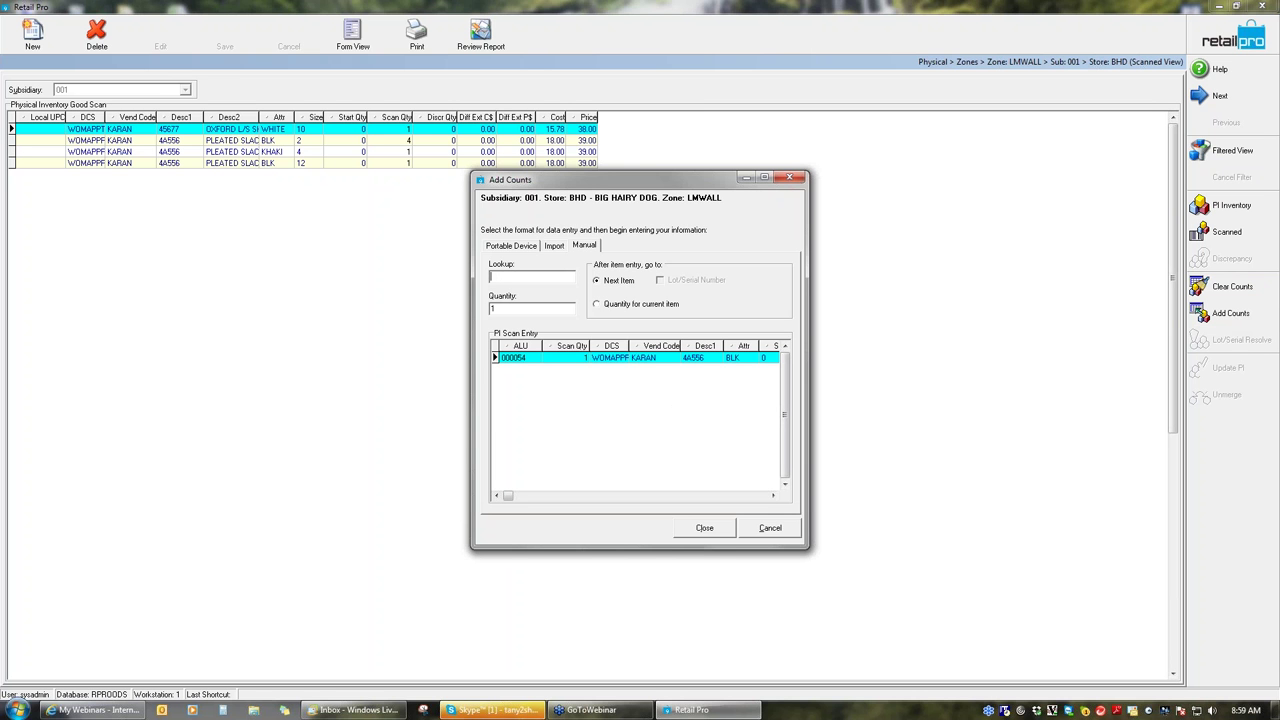
{"action": "left_click", "coordinate": [704, 528]}
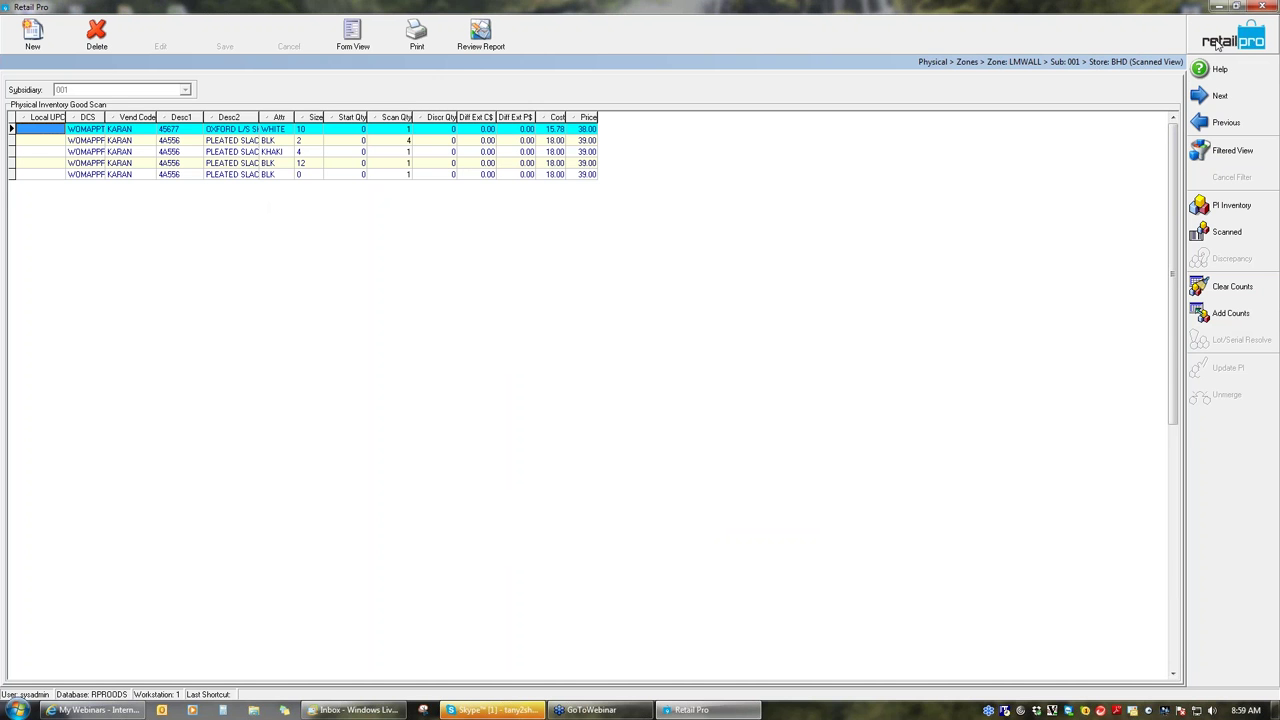
{"action": "left_click", "coordinate": [1216, 42]}
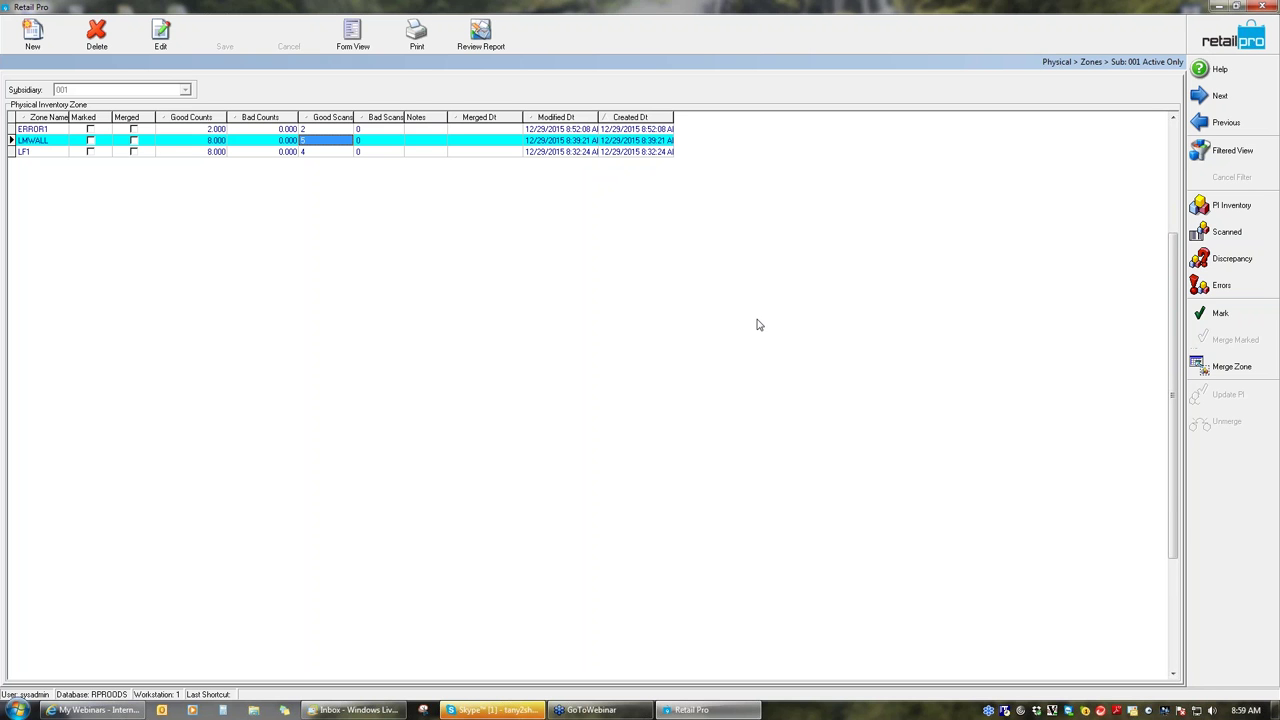
Mark all zones and merge the marked ones into the physical inventory.
{"action": "left_click", "coordinate": [1240, 317]}
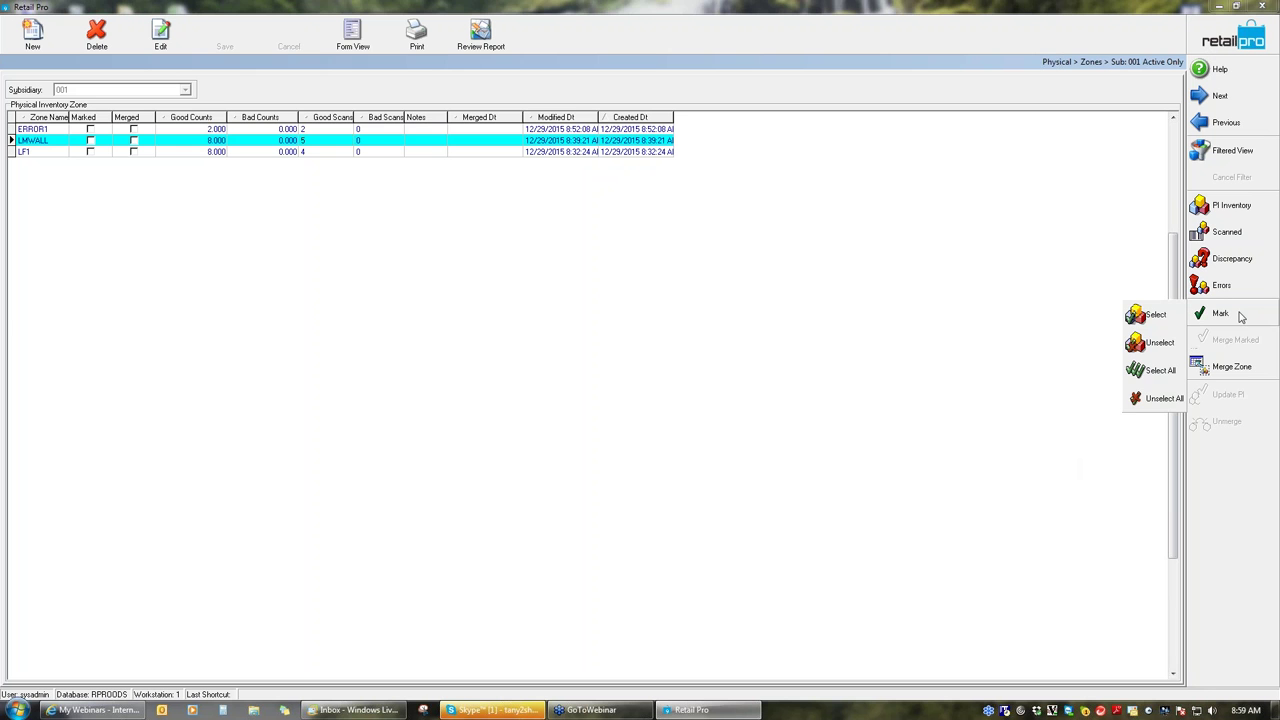
{"action": "left_click", "coordinate": [1160, 371]}
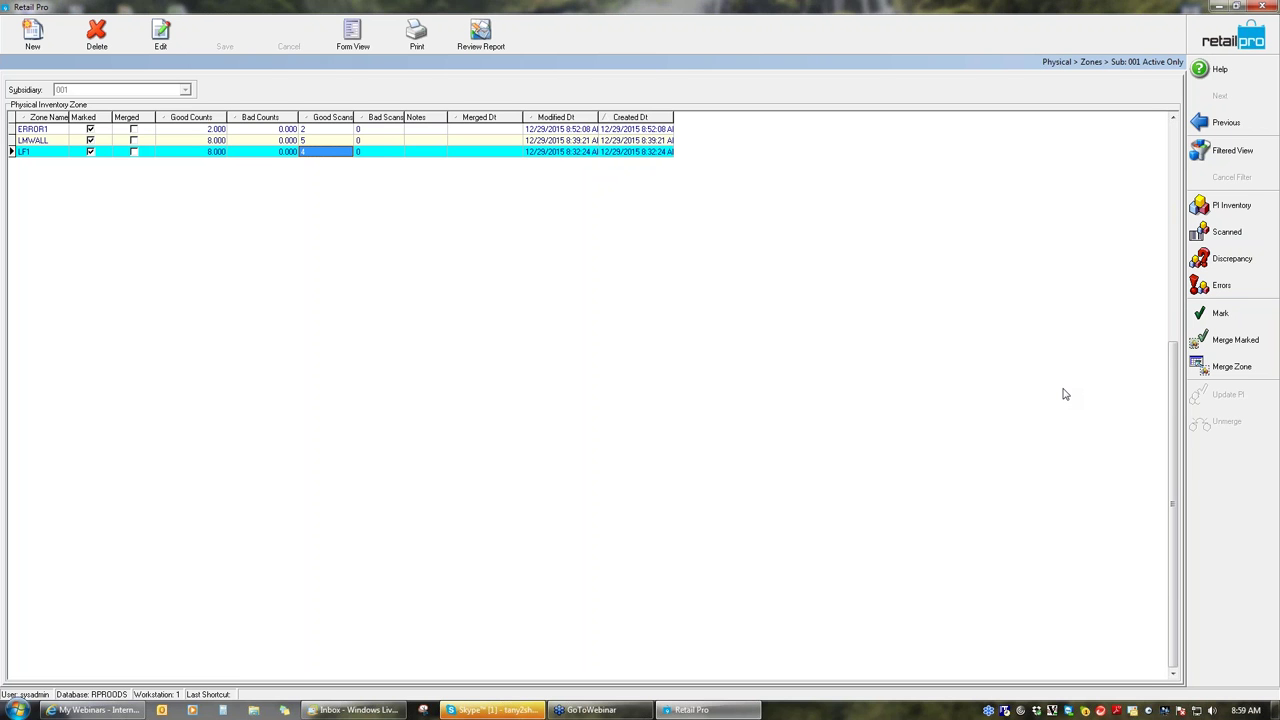
{"action": "left_click", "coordinate": [1238, 341]}
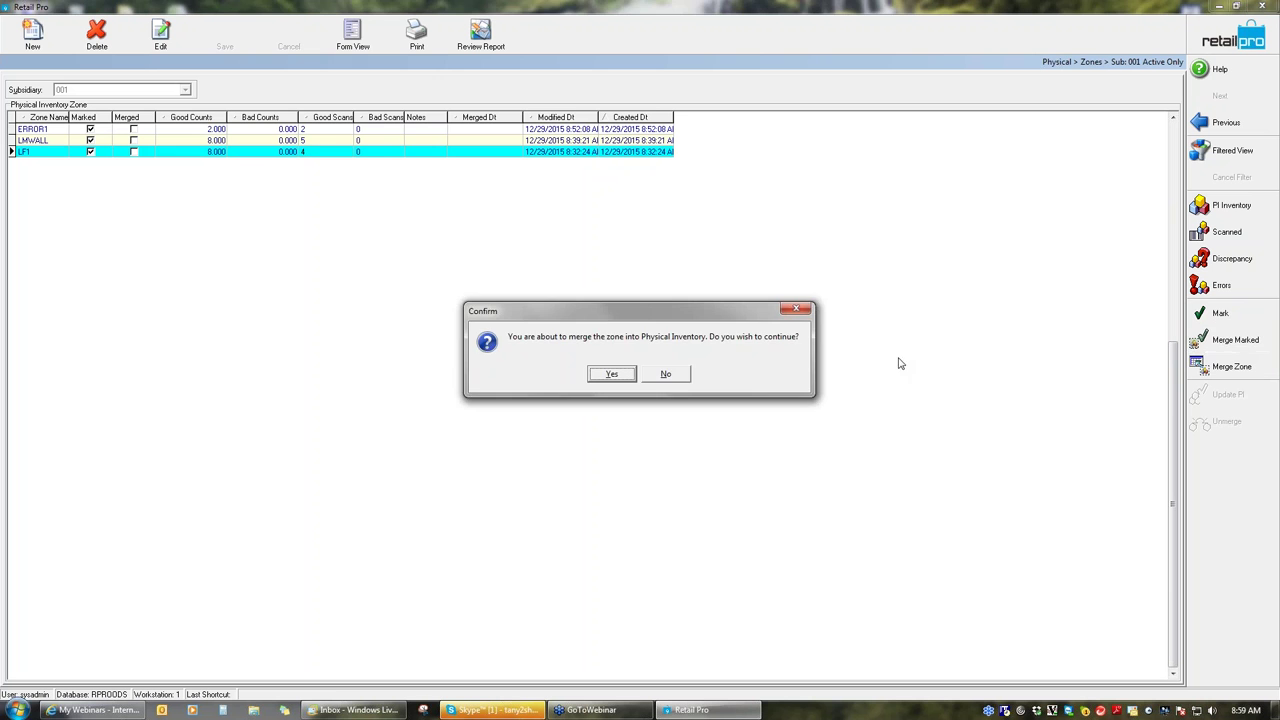
{"action": "left_click", "coordinate": [612, 374]}
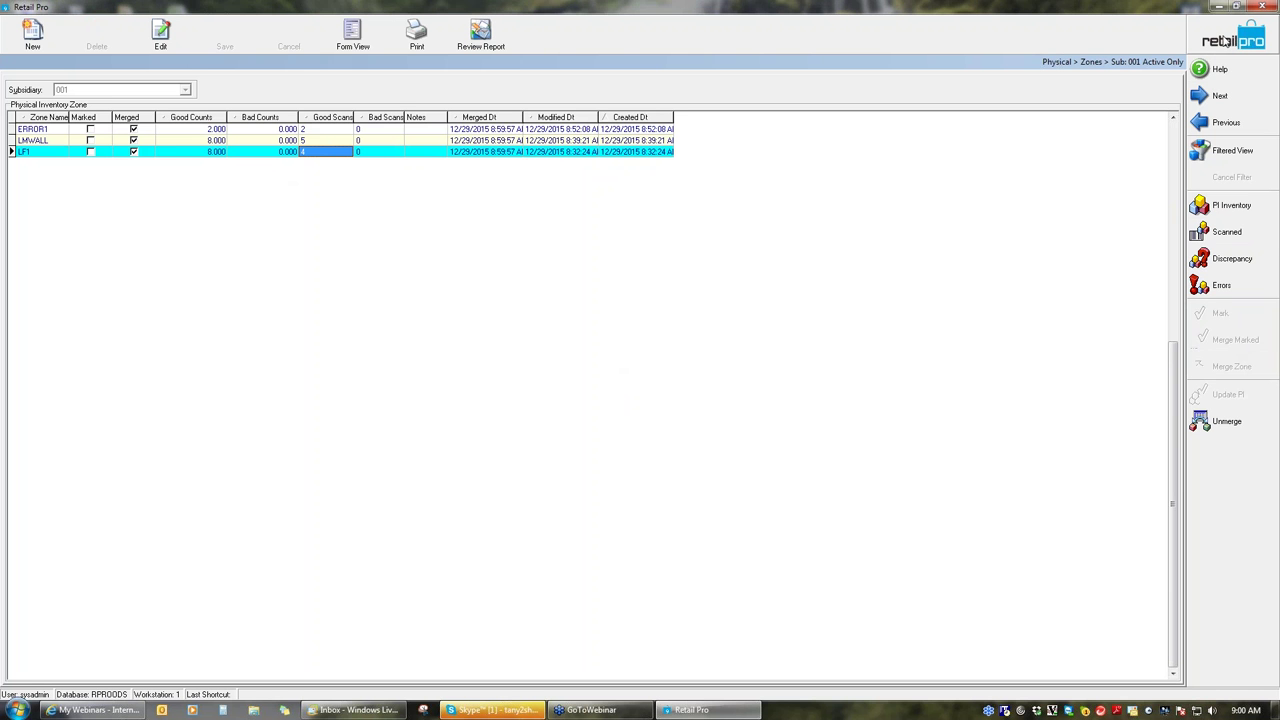
Go to the physical inventory store sheets, list the zones of sheet webinar15 and examine zone LF1's discrepancy view.
{"action": "left_click", "coordinate": [1226, 41]}
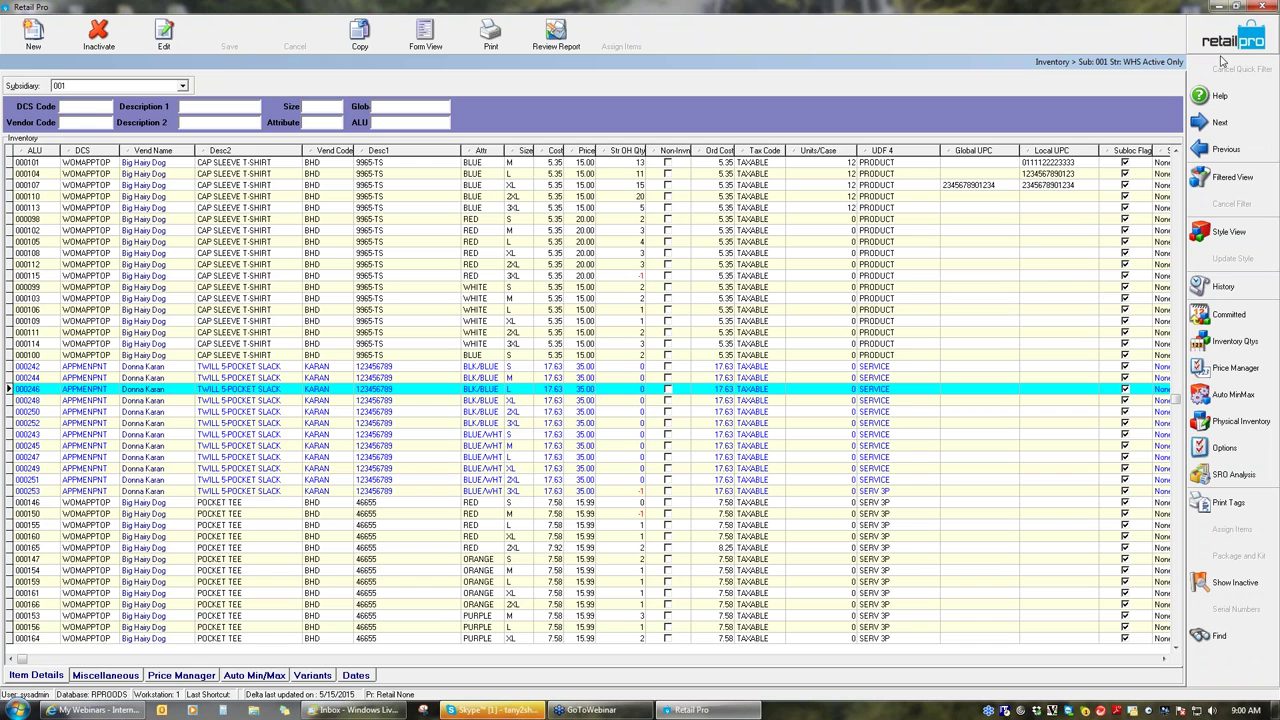
{"action": "left_click", "coordinate": [1250, 421]}
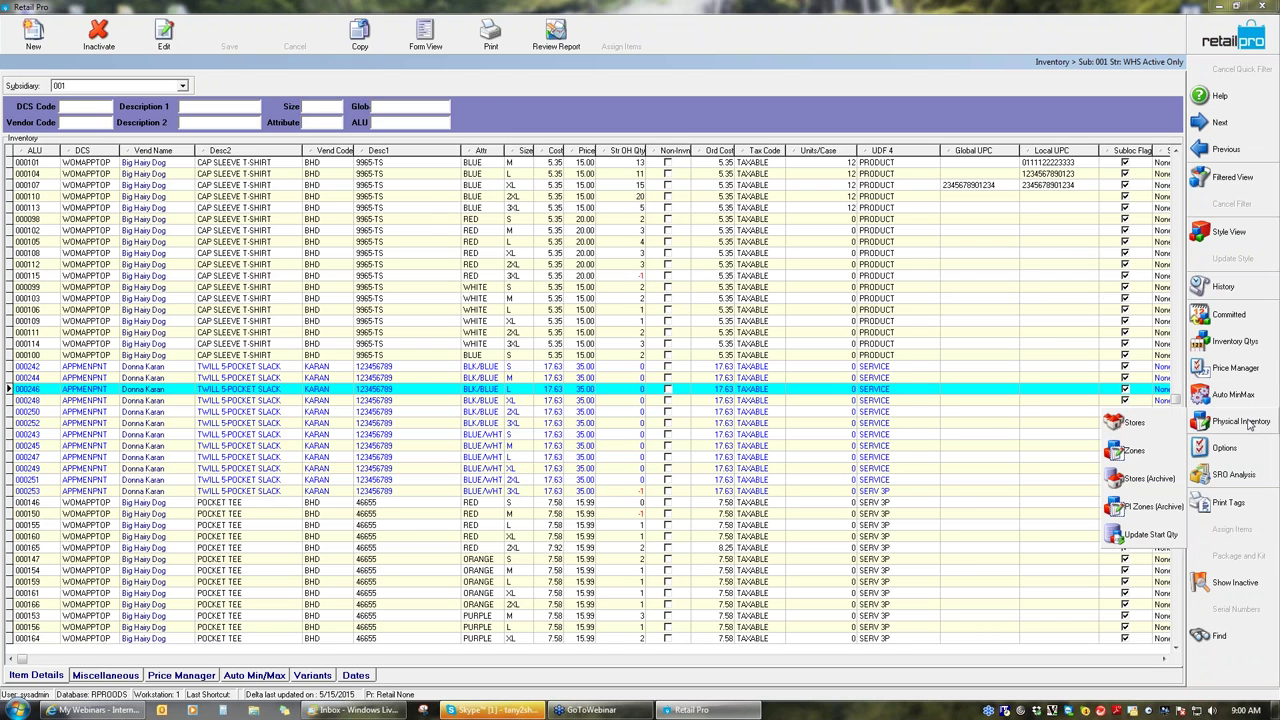
{"action": "left_click", "coordinate": [1135, 424]}
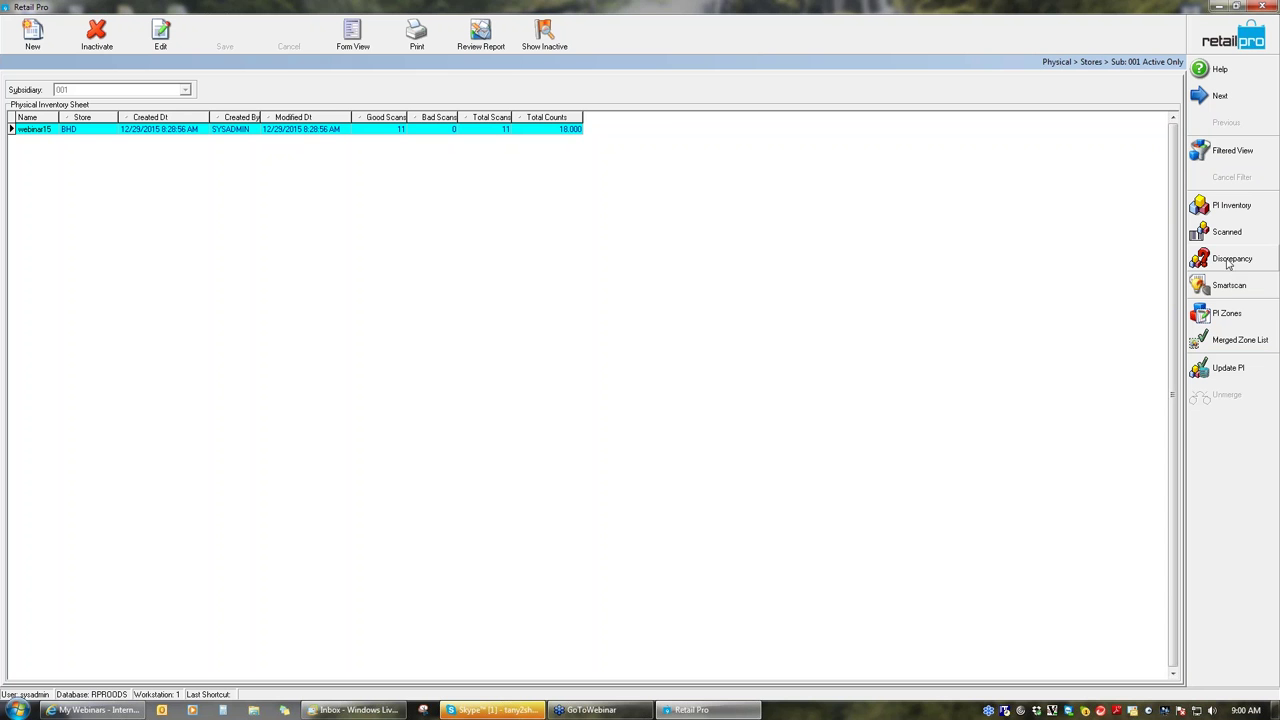
{"action": "left_click", "coordinate": [1228, 318]}
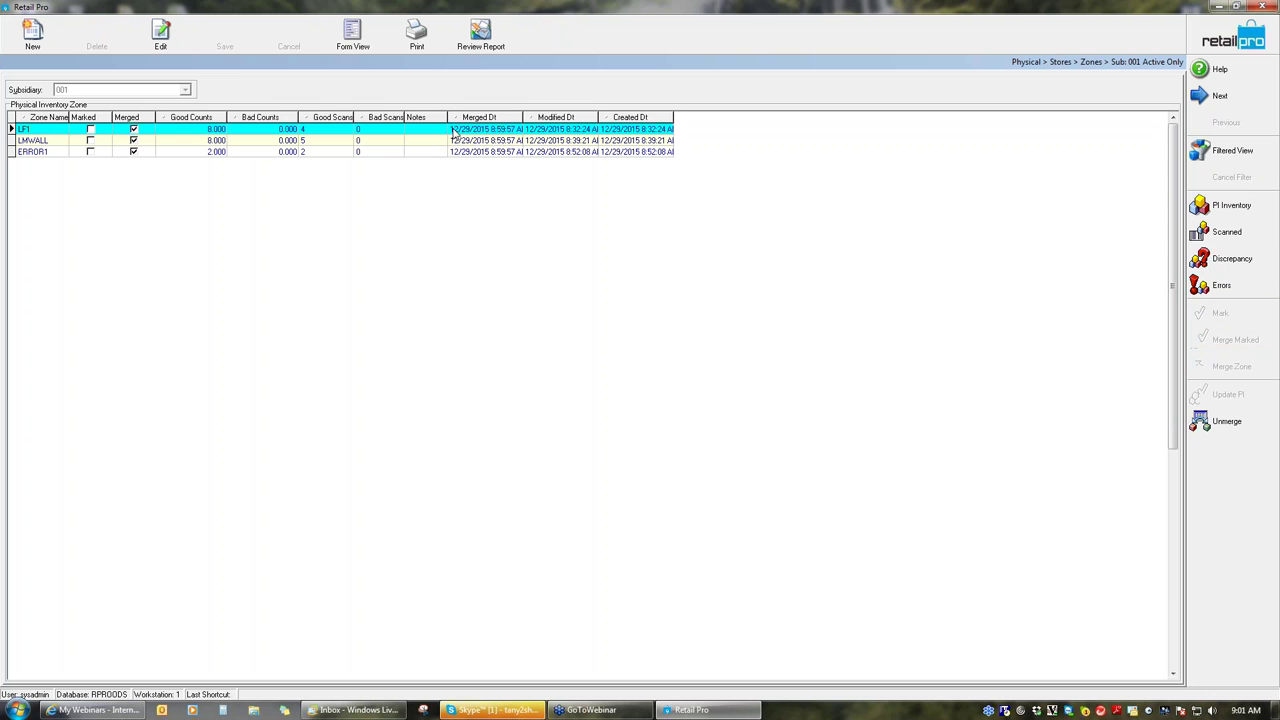
{"action": "left_click", "coordinate": [1222, 262]}
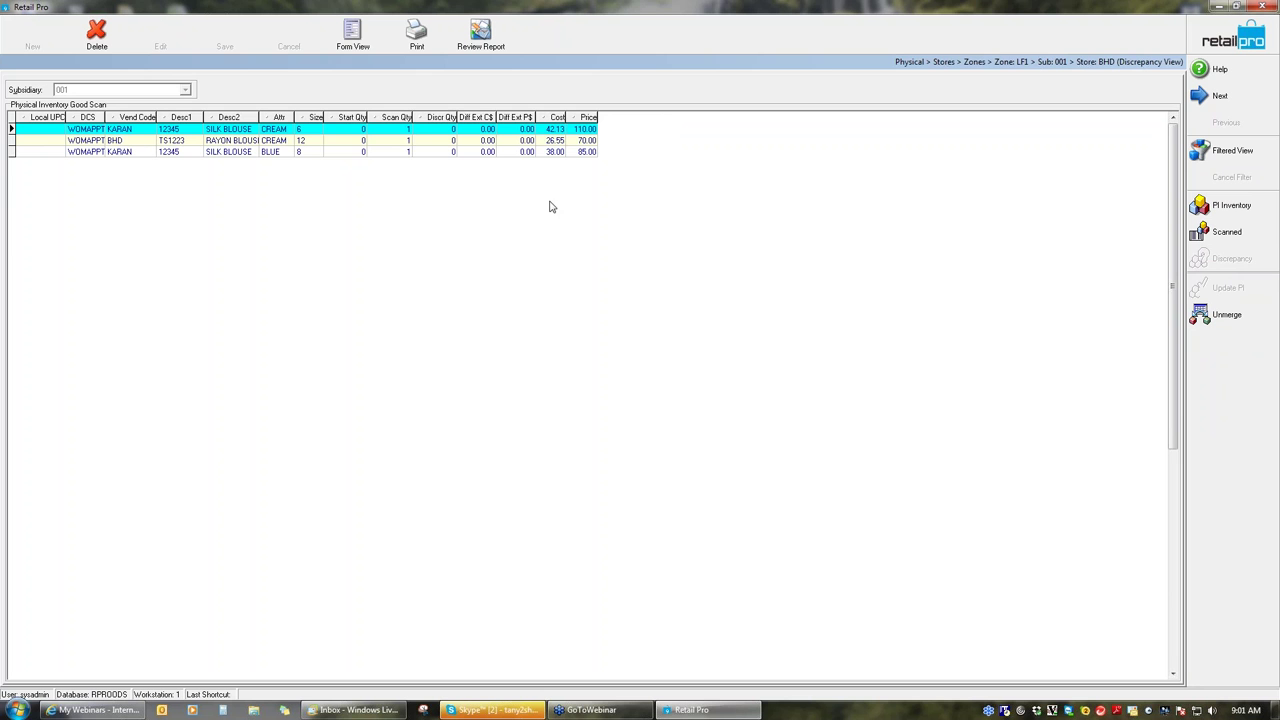
Return to the store sheet and examine the discrepancies for the whole webinar15 inventory.
{"action": "key", "text": "Escape"}
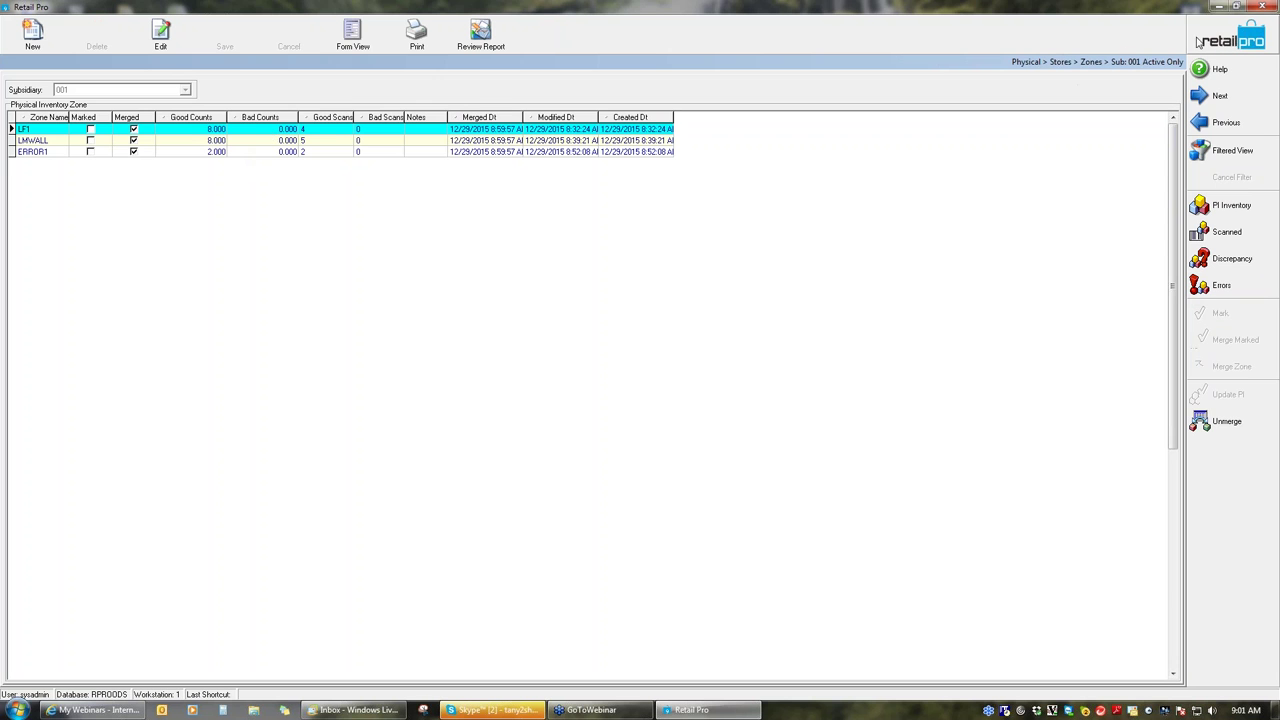
{"action": "key", "text": "Escape"}
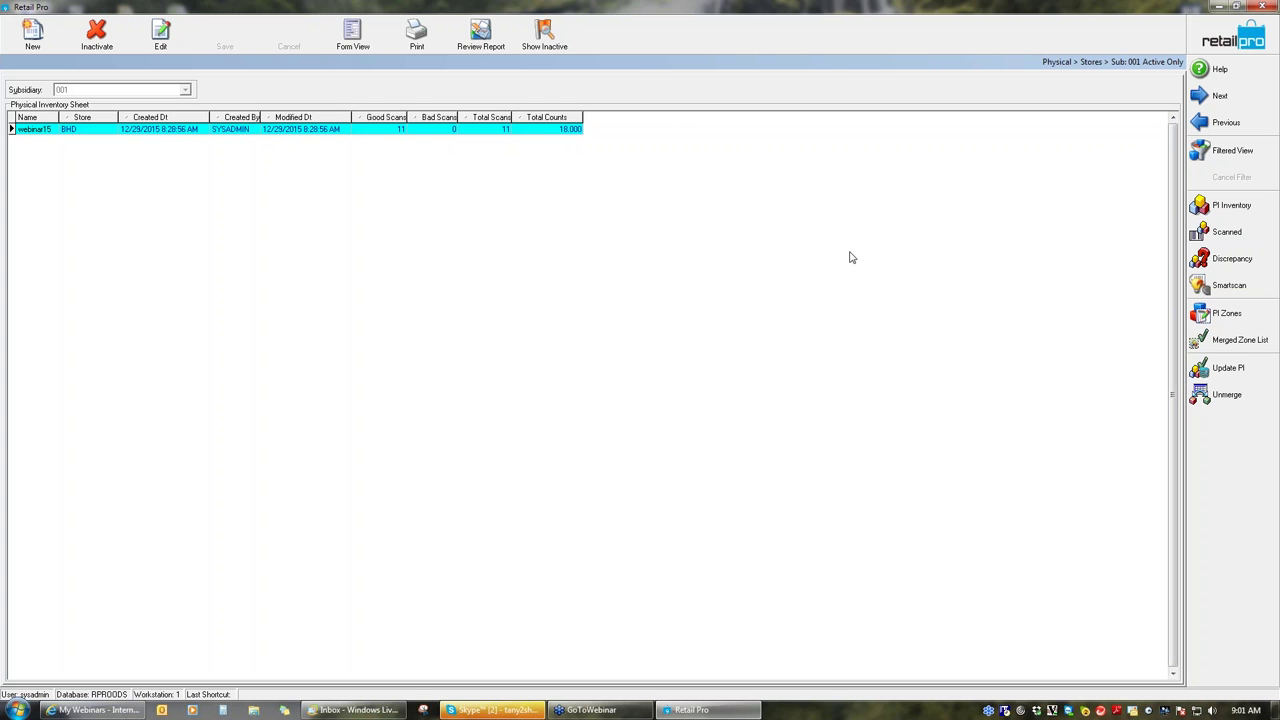
{"action": "left_click", "coordinate": [1216, 263]}
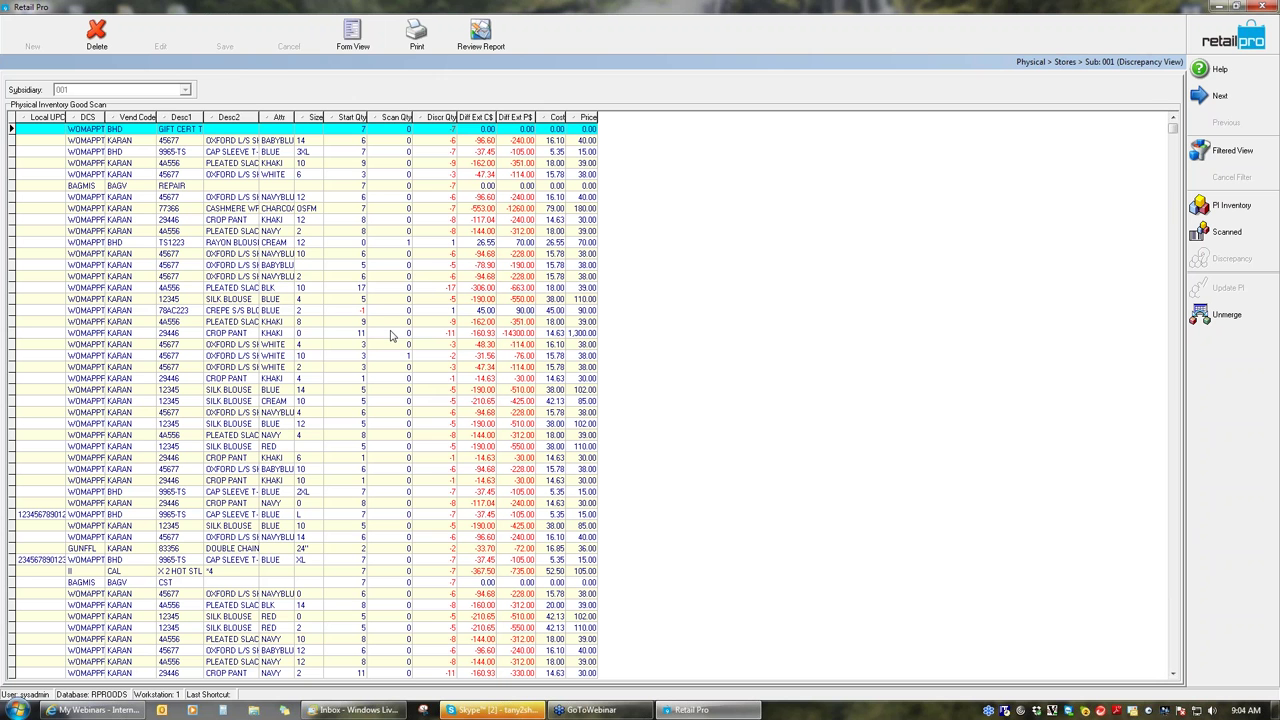
{"action": "left_click", "coordinate": [391, 289]}
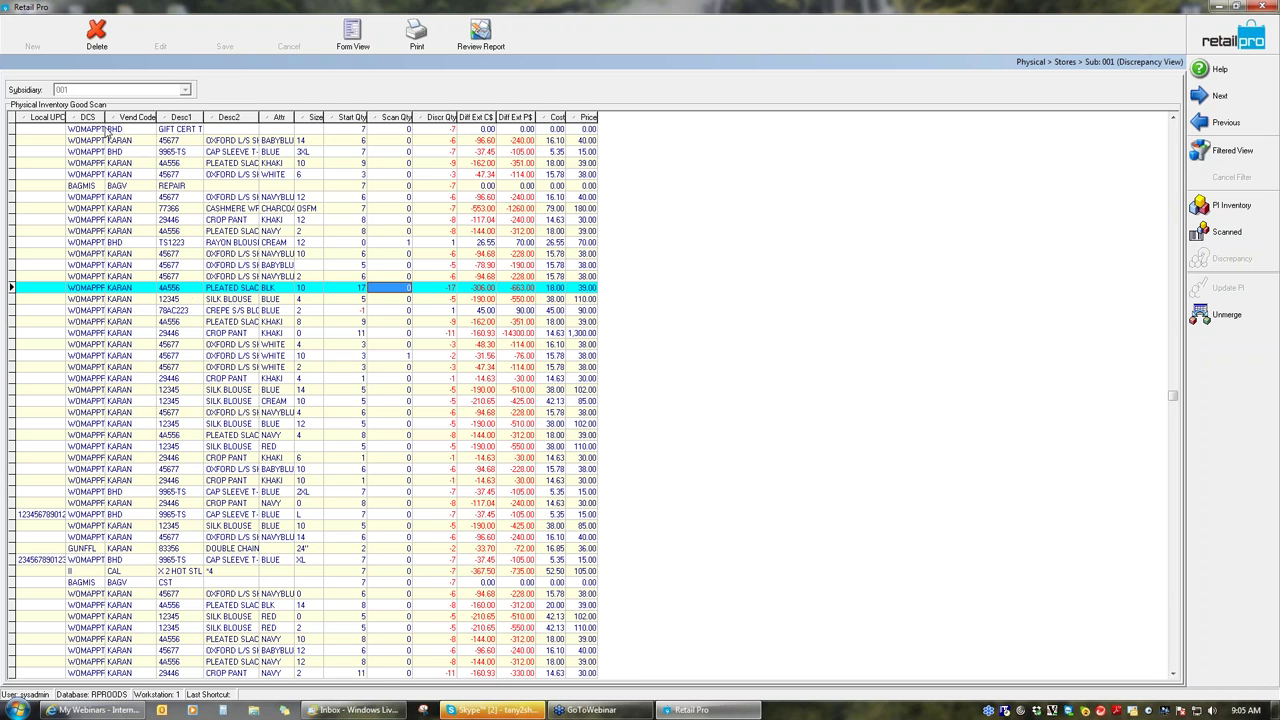
Open the column layout designer for the discrepancy grid and add the ALU field to the displayed columns.
{"action": "right_click", "coordinate": [92, 117]}
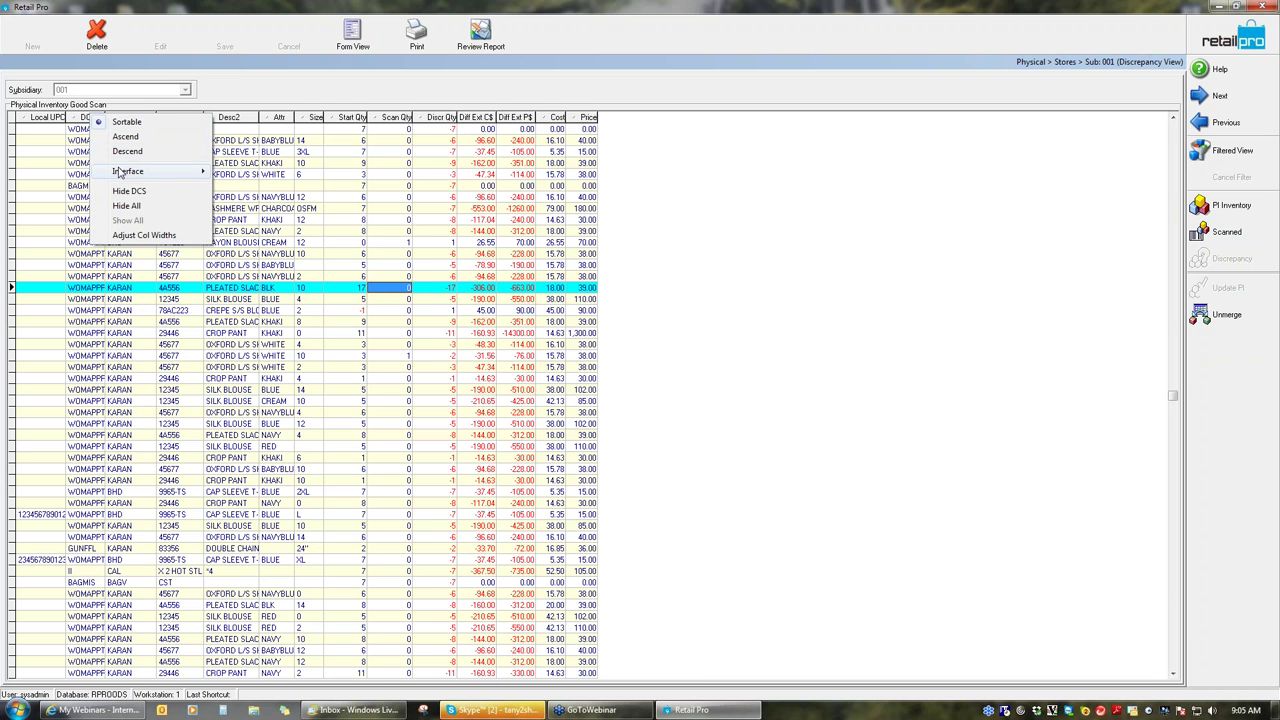
{"action": "mouse_move", "coordinate": [120, 171]}
{"action": "left_click", "coordinate": [258, 187]}
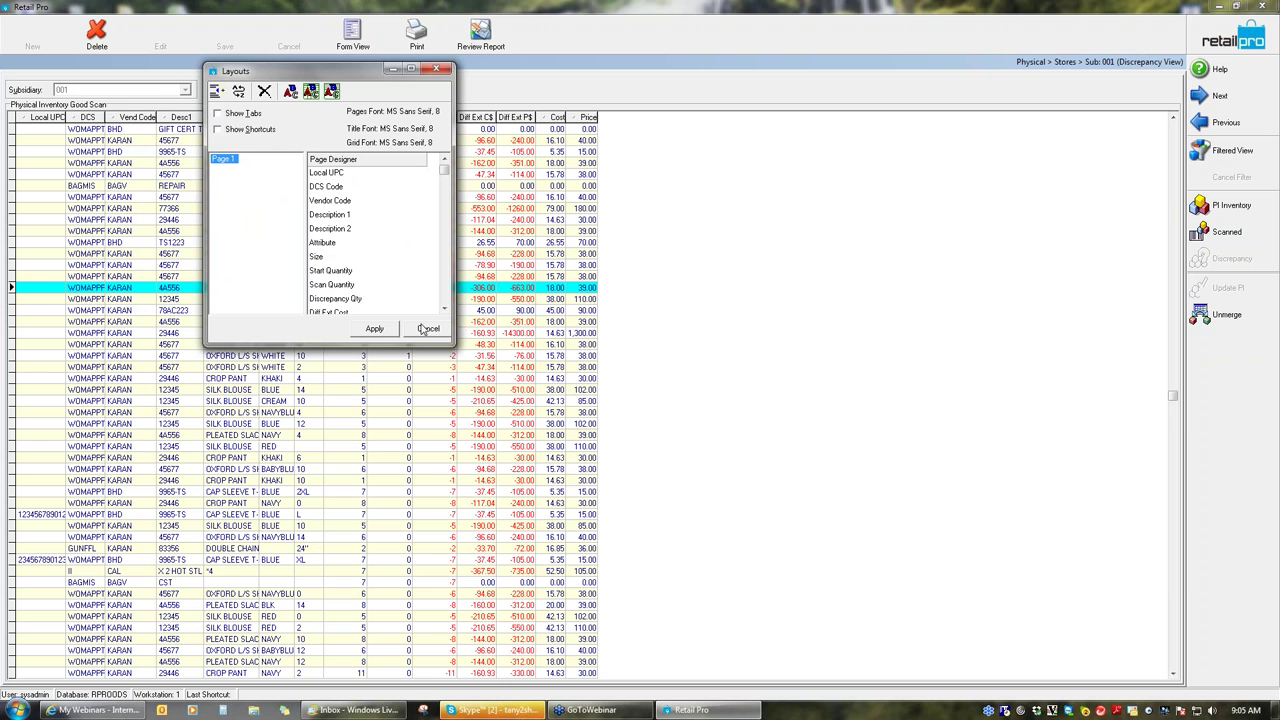
{"action": "scroll", "coordinate": [352, 272], "scroll_direction": "down", "scroll_amount": 3}
{"action": "double_click", "coordinate": [337, 284]}
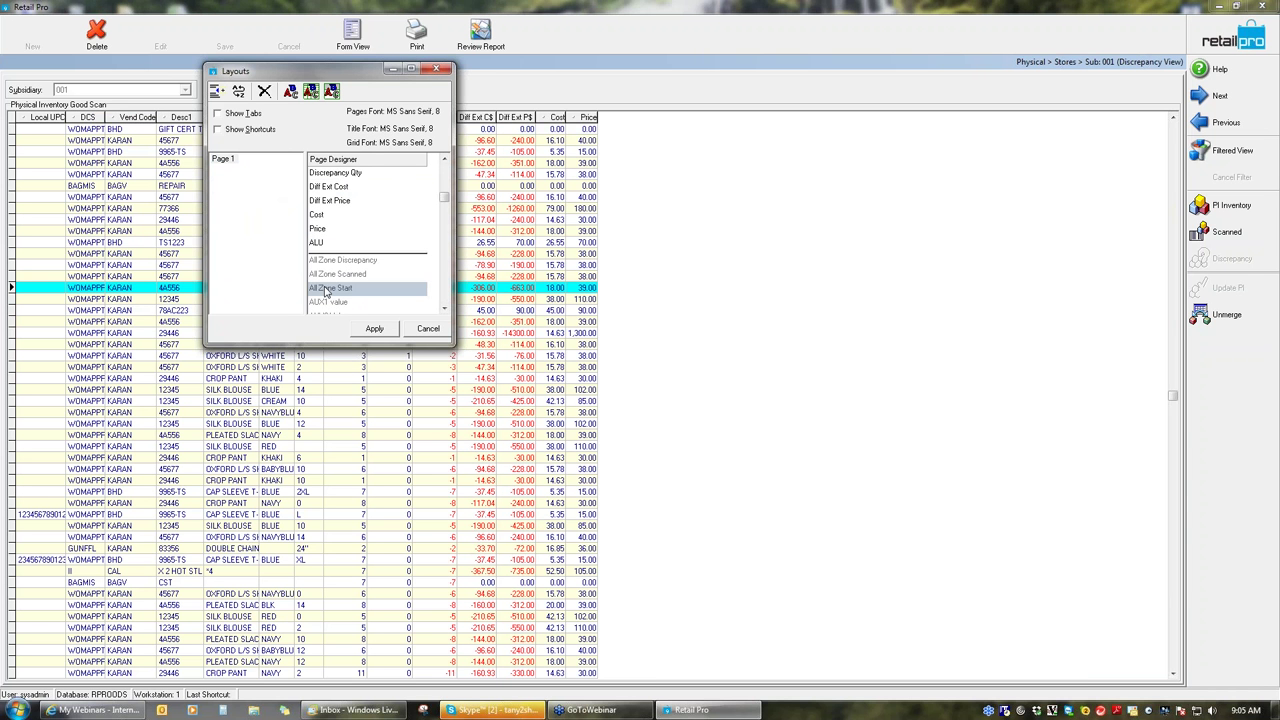
Make ALU the first column of the discrepancy grid layout and narrow that column to fit its numbers.
{"action": "scroll", "coordinate": [447, 183], "scroll_direction": "up", "scroll_amount": 3}
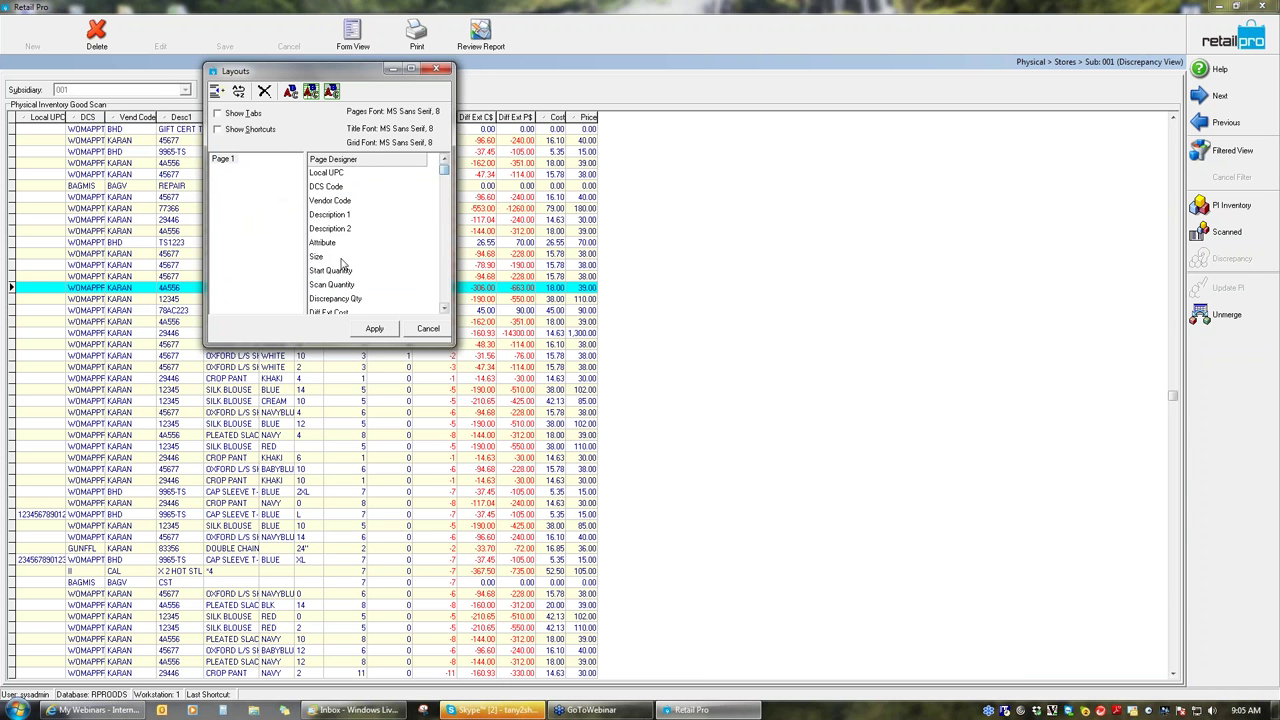
{"action": "scroll", "coordinate": [446, 283], "scroll_direction": "down", "scroll_amount": 3}
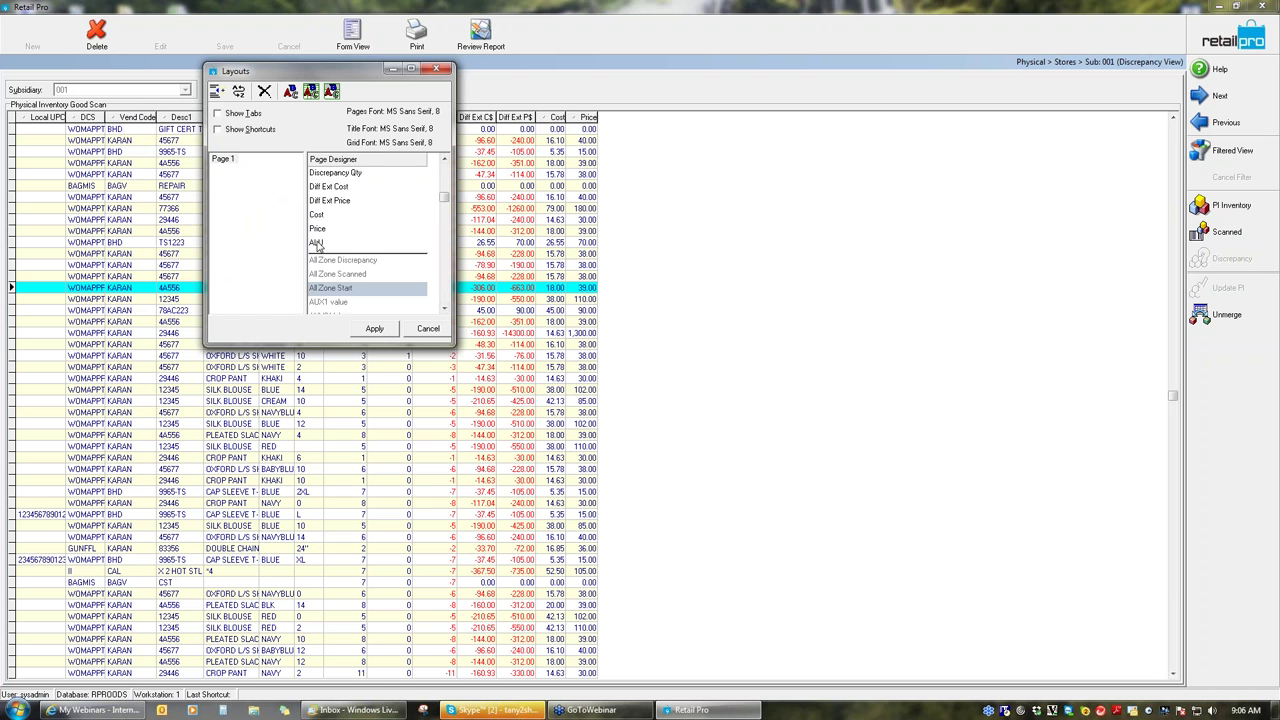
{"action": "scroll", "coordinate": [322, 165], "scroll_direction": "up", "scroll_amount": 3}
{"action": "left_click_drag", "start_coordinate": [322, 160], "coordinate": [323, 166]}
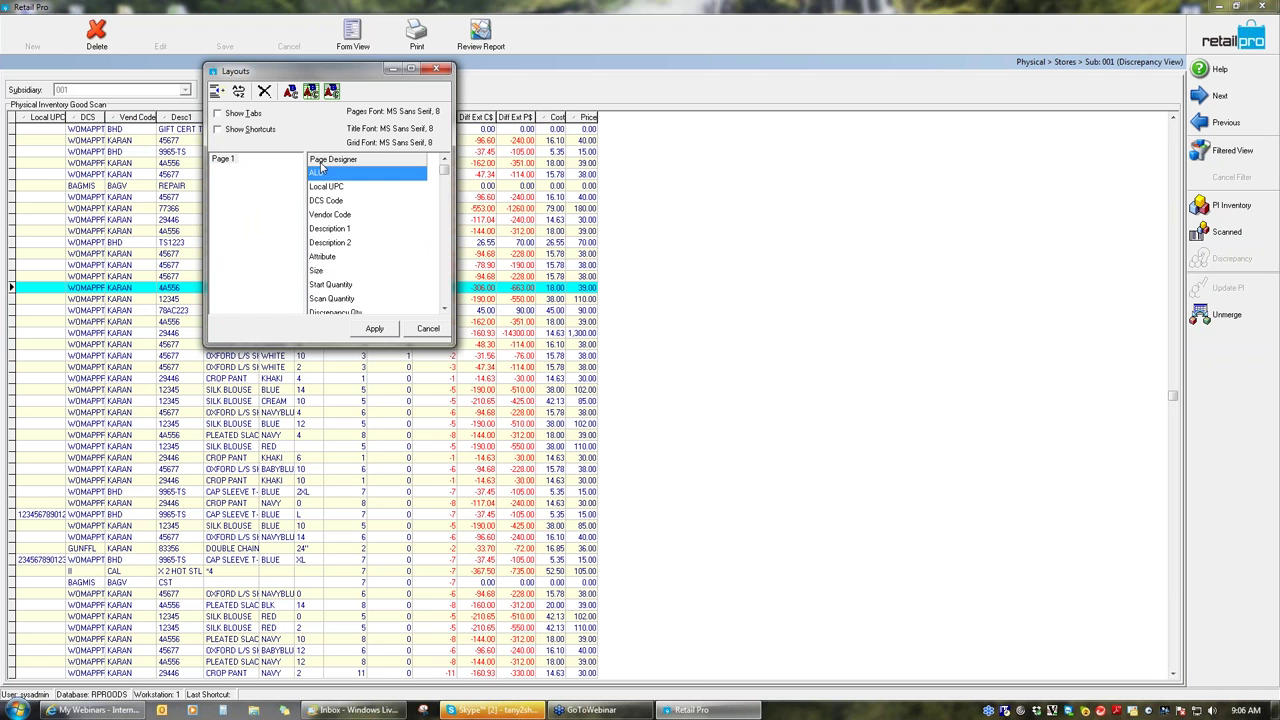
{"action": "left_click", "coordinate": [374, 328]}
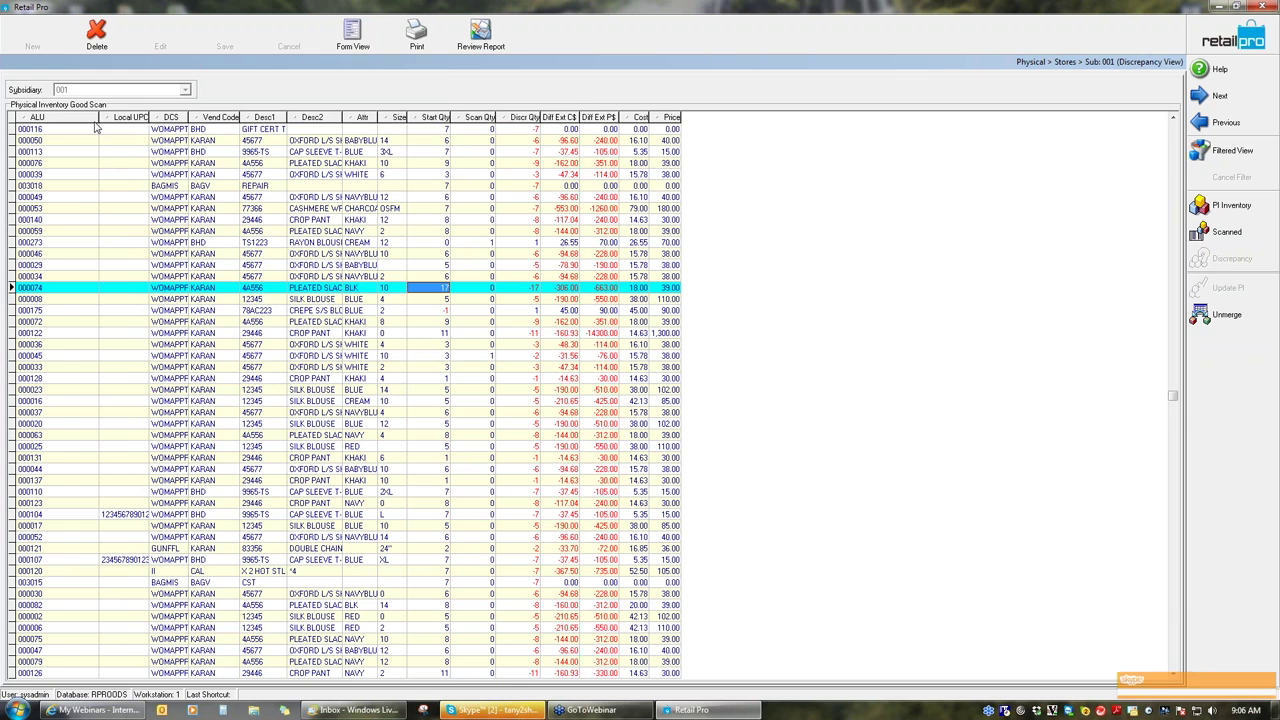
{"action": "left_click_drag", "start_coordinate": [98, 114], "coordinate": [57, 114]}
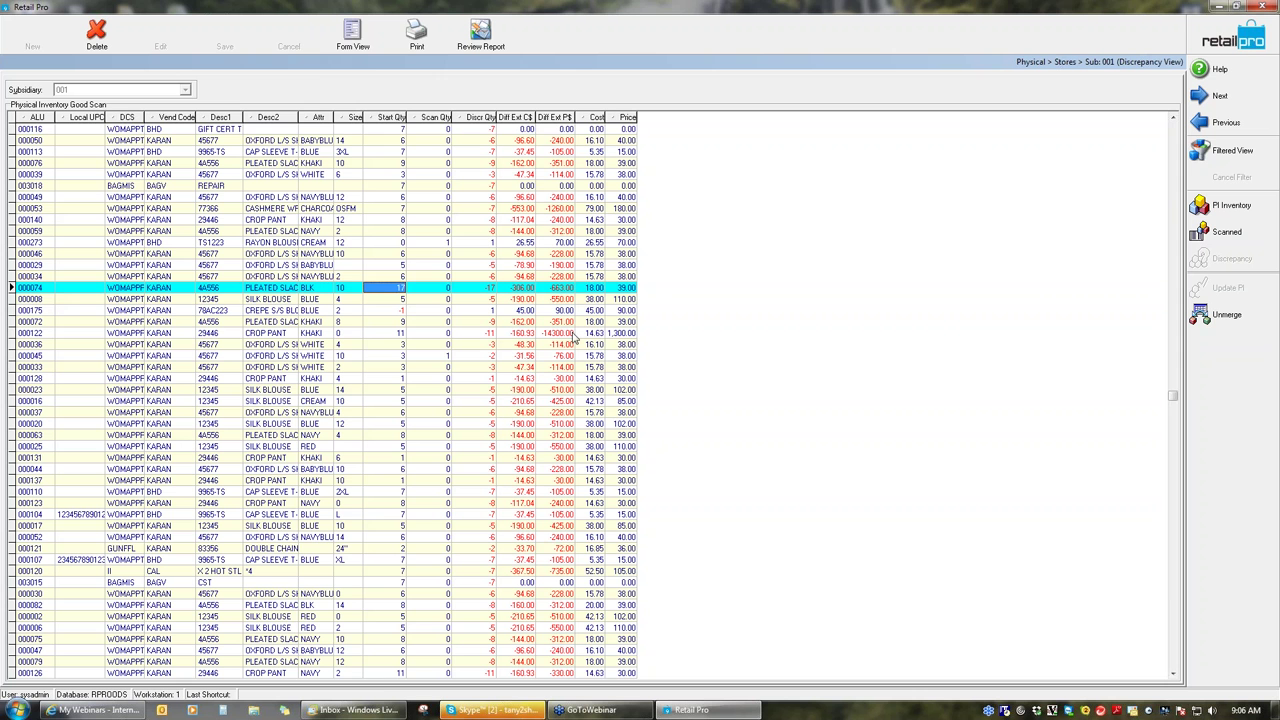
Review the store sheet's scanned items and its discrepancies, returning to the store sheet list.
{"action": "left_click", "coordinate": [1240, 233]}
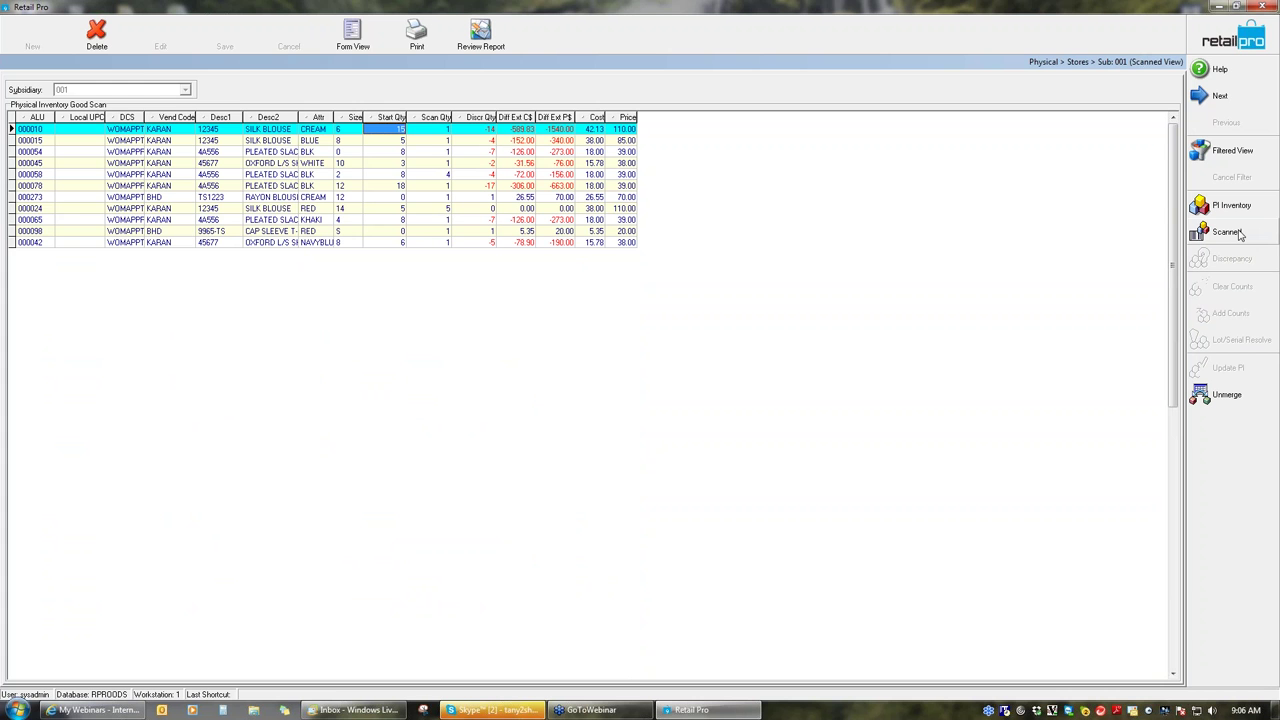
{"action": "key", "text": "Escape"}
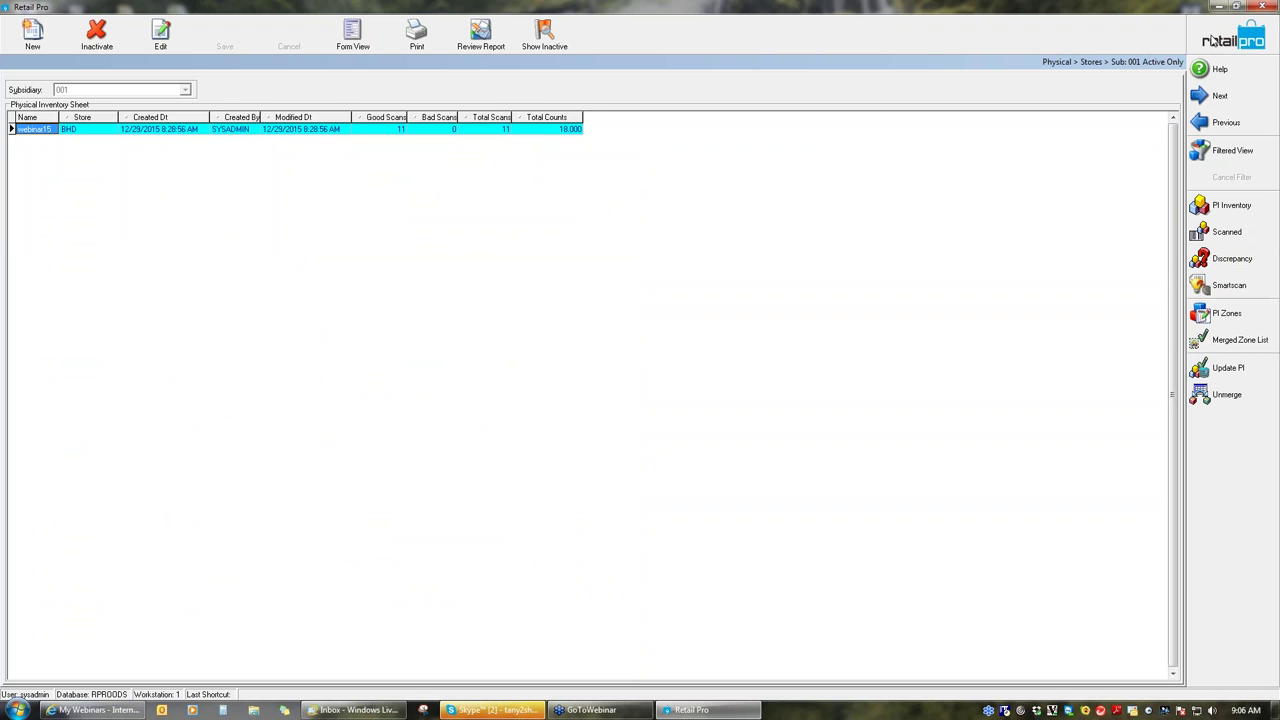
{"action": "left_click", "coordinate": [1231, 261]}
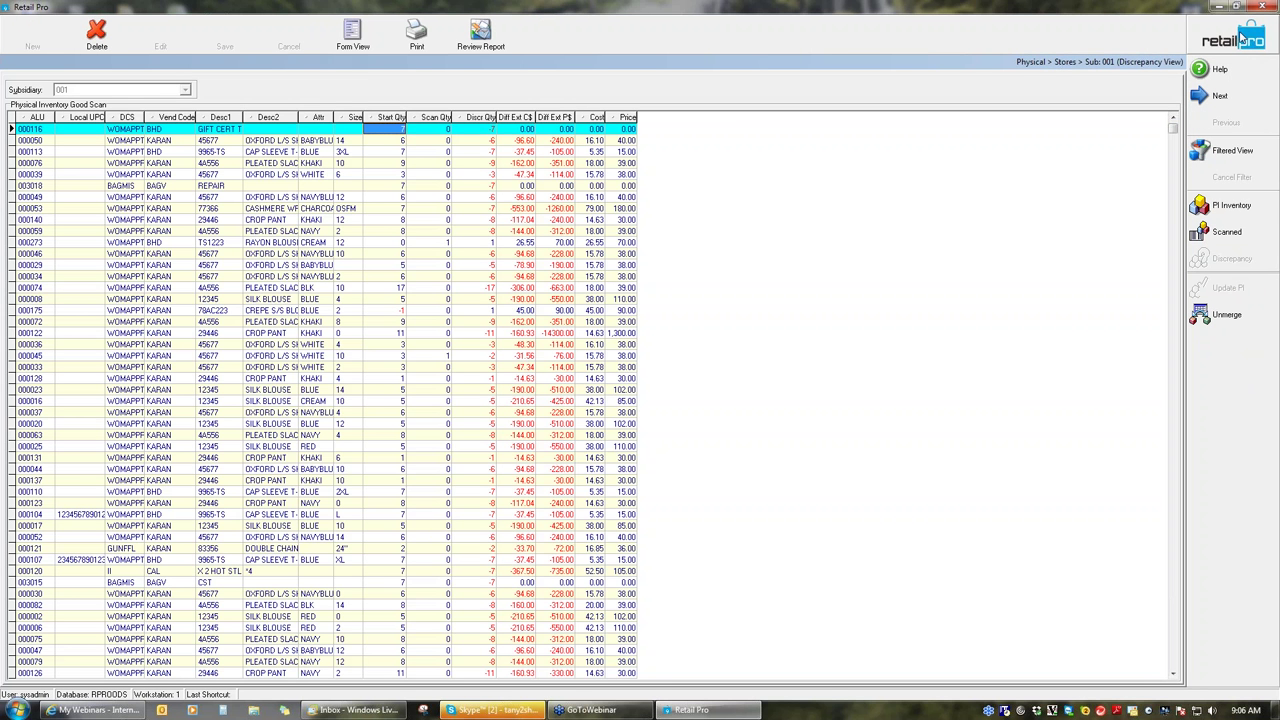
{"action": "key", "text": "Escape"}
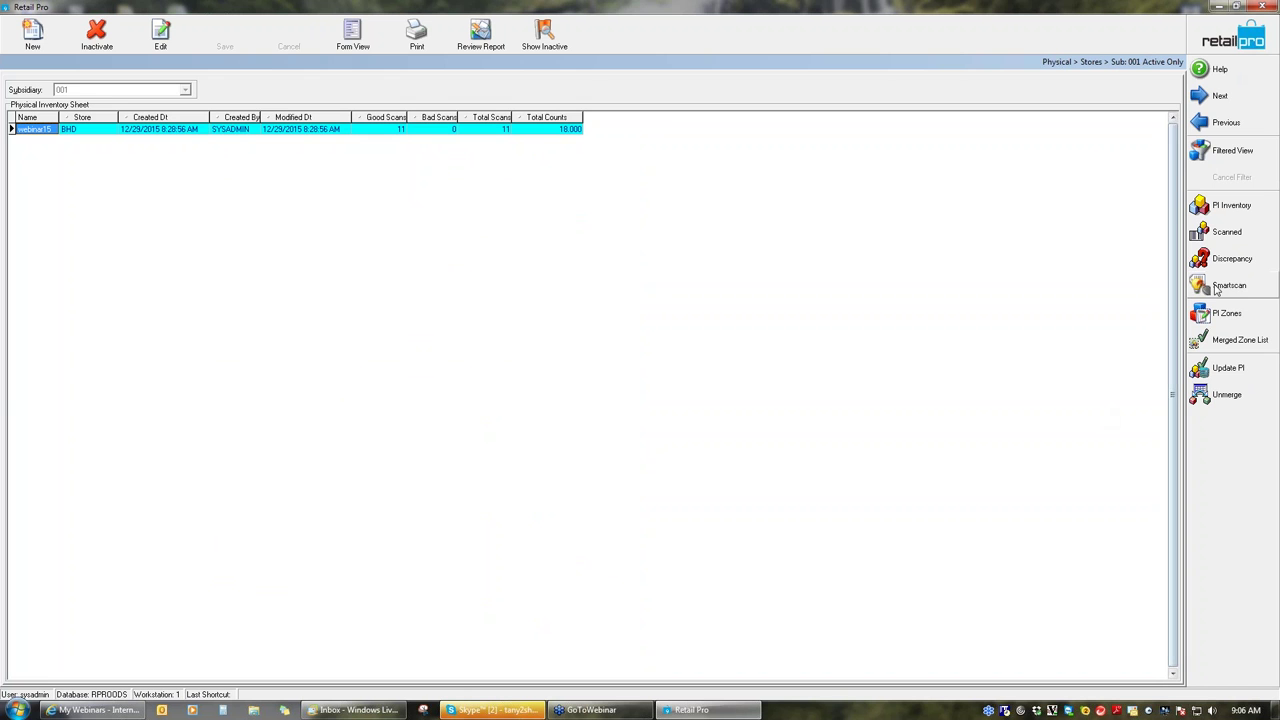
Open the zones of sheet webinar15 and unmerge zone LMWALL.
{"action": "left_click", "coordinate": [1228, 312]}
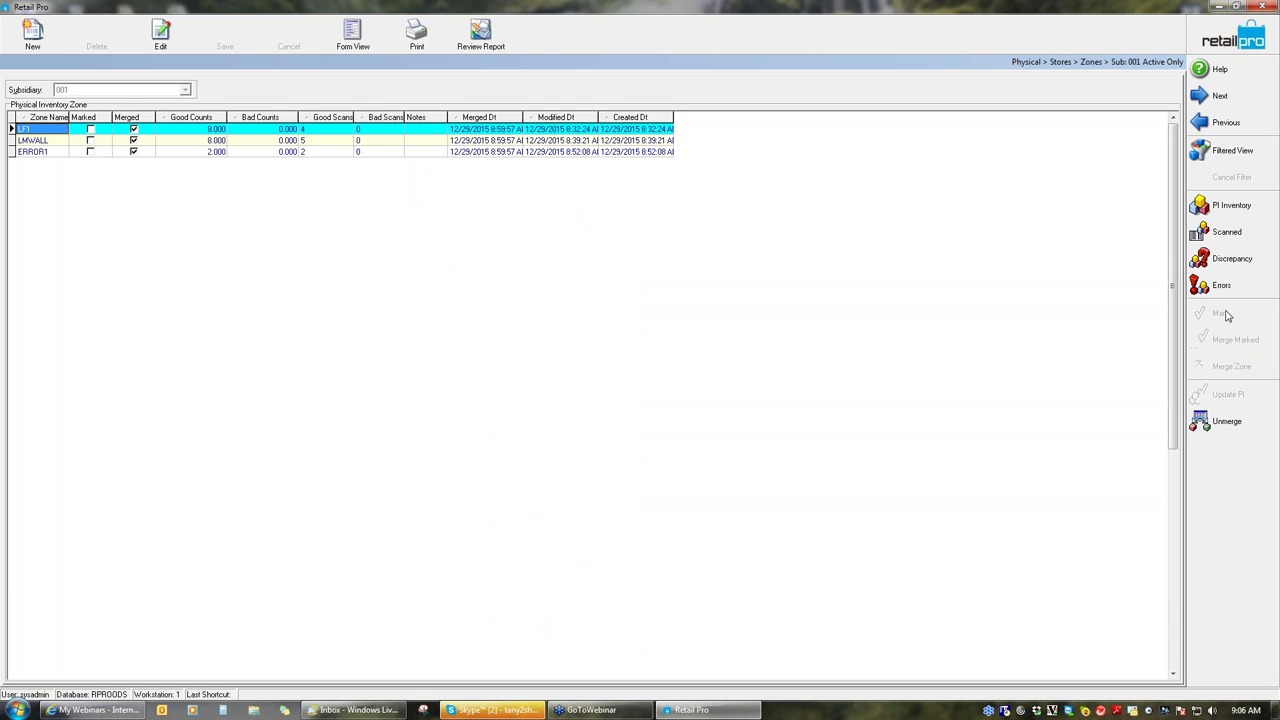
{"action": "left_click", "coordinate": [176, 141]}
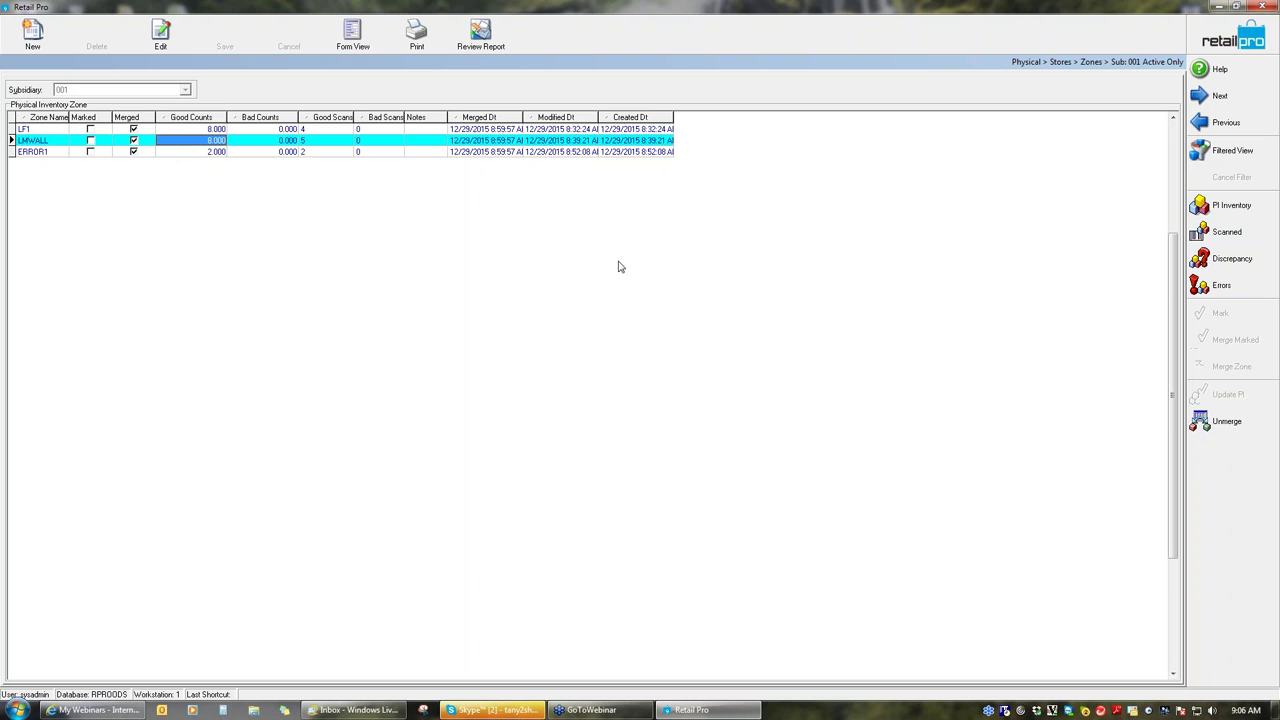
{"action": "left_click", "coordinate": [1230, 422]}
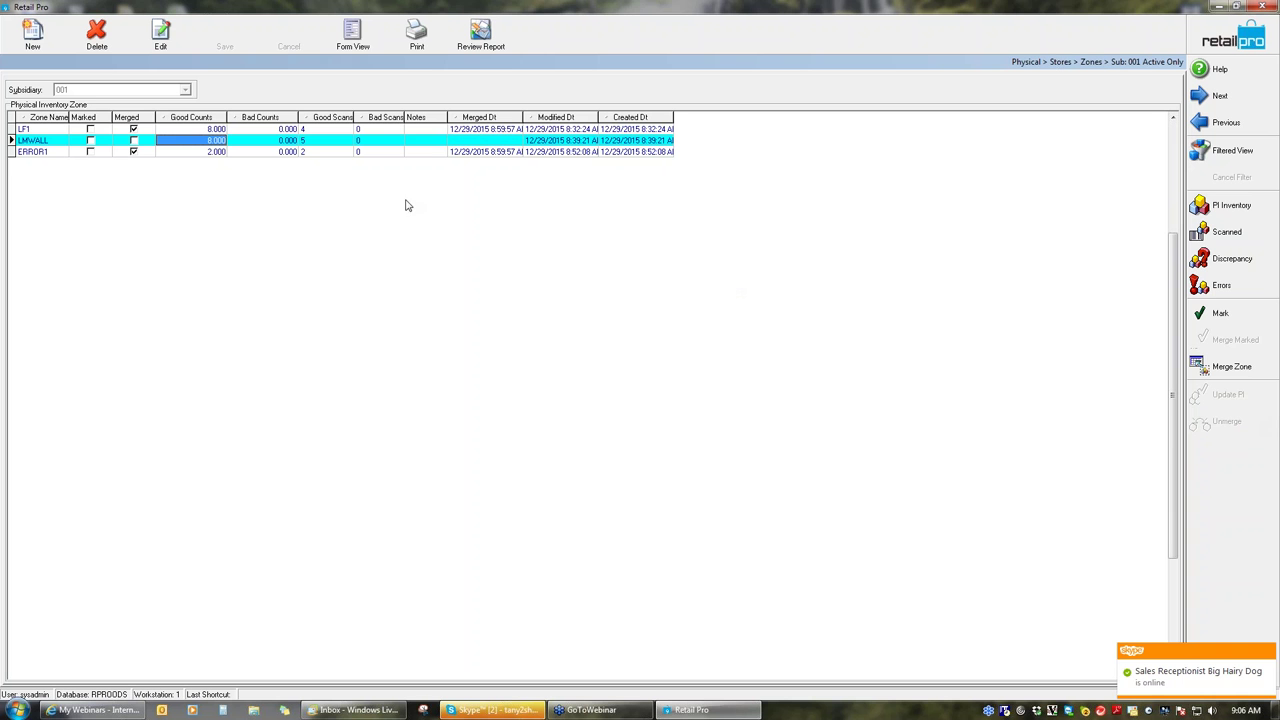
Open the scanned items of zone LMWALL and add item 000074 through manual count entry.
{"action": "left_click", "coordinate": [1230, 233]}
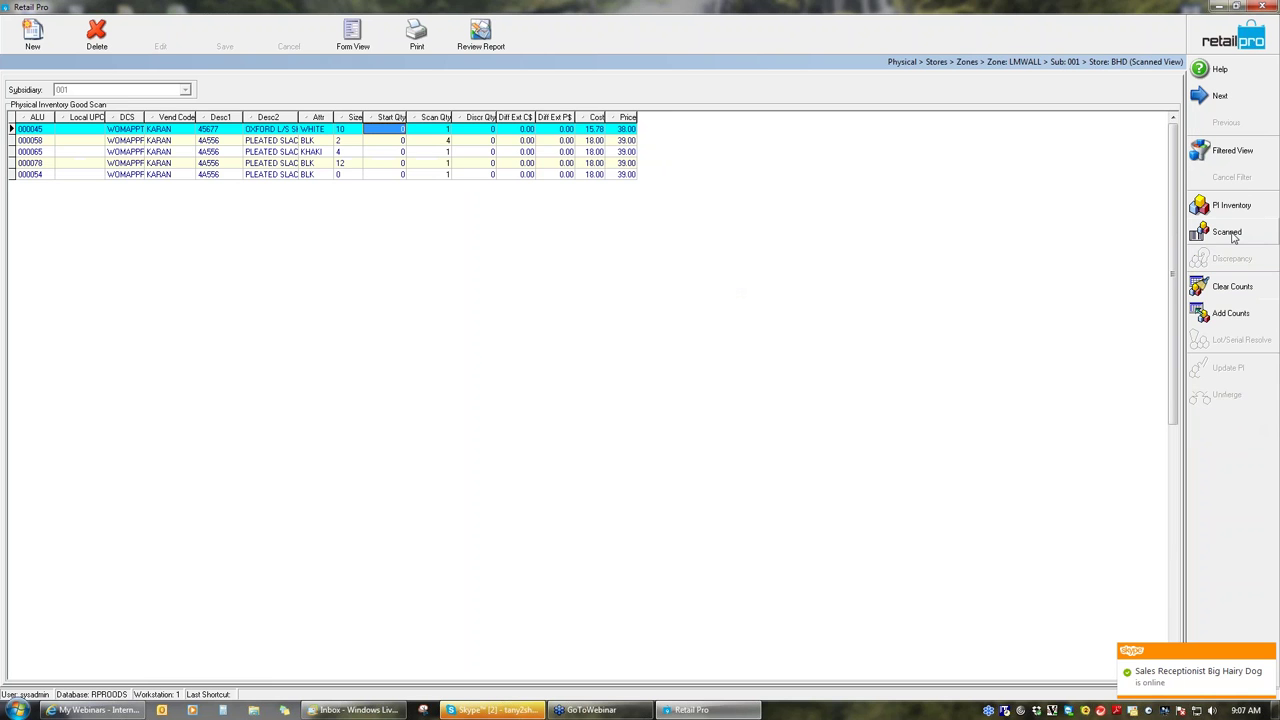
{"action": "left_click", "coordinate": [1230, 313]}
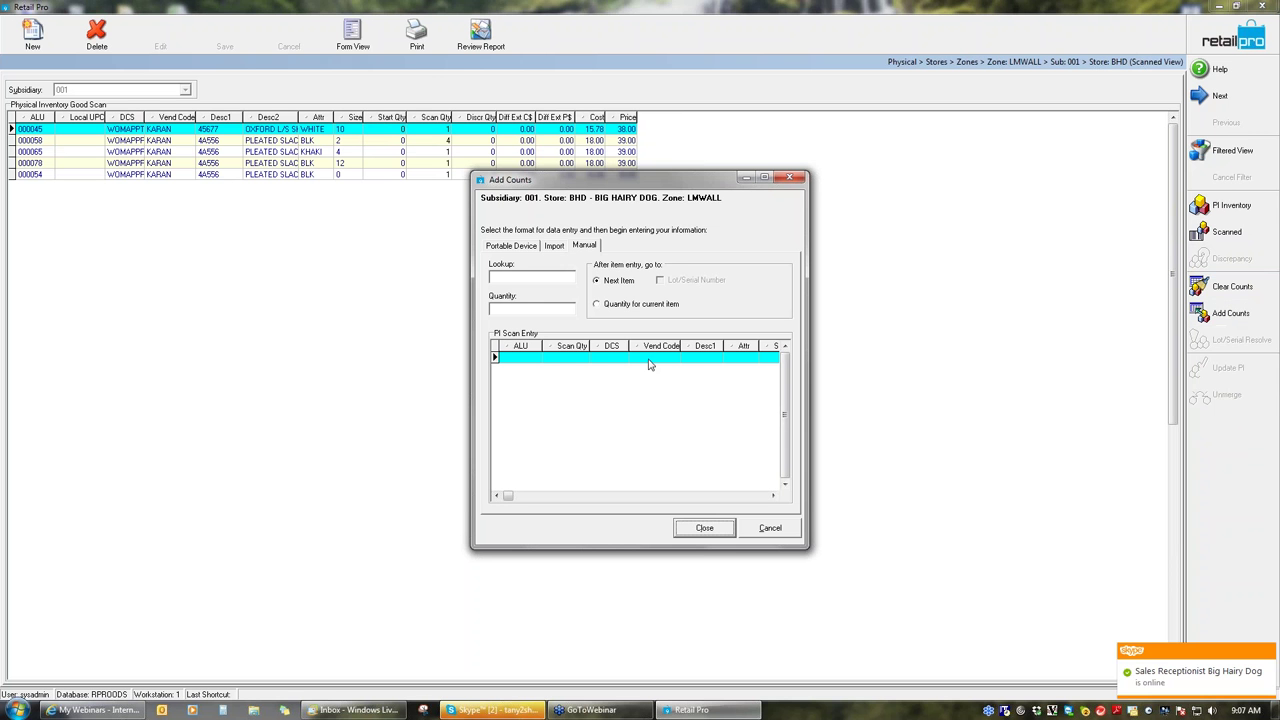
{"action": "left_click", "coordinate": [527, 277]}
{"action": "type", "text": "000074"}
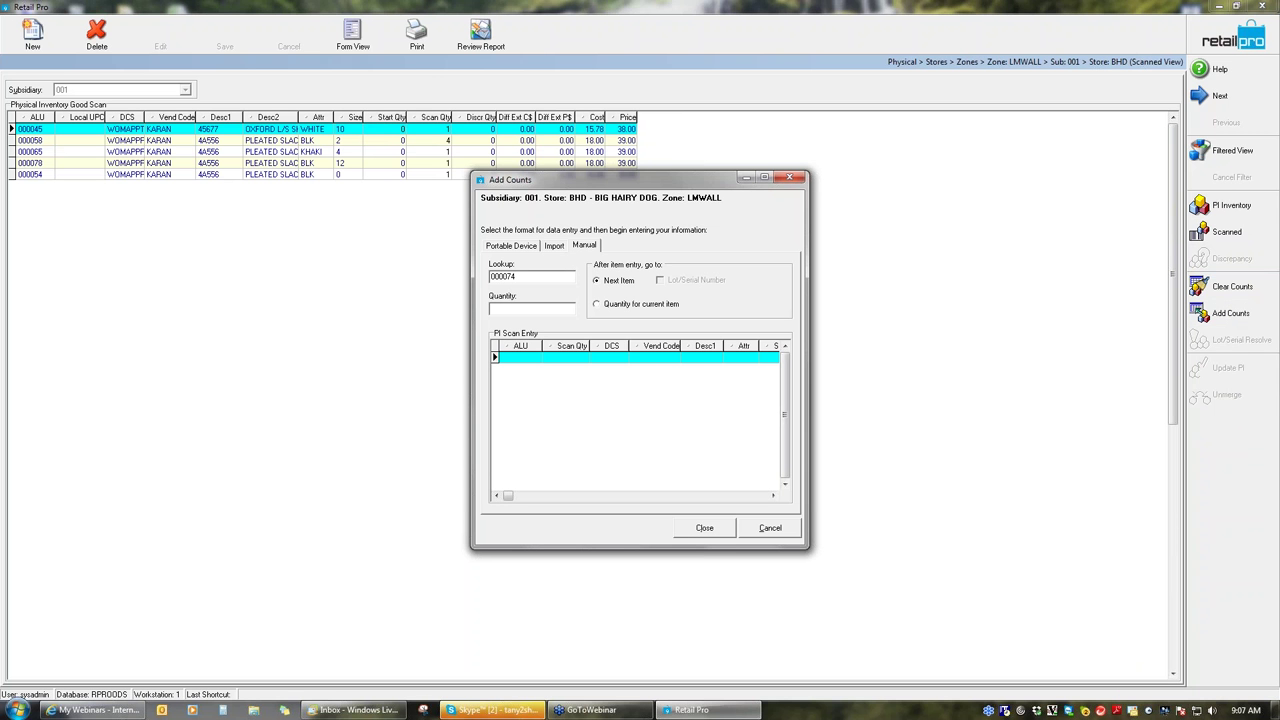
{"action": "key", "text": "Return"}
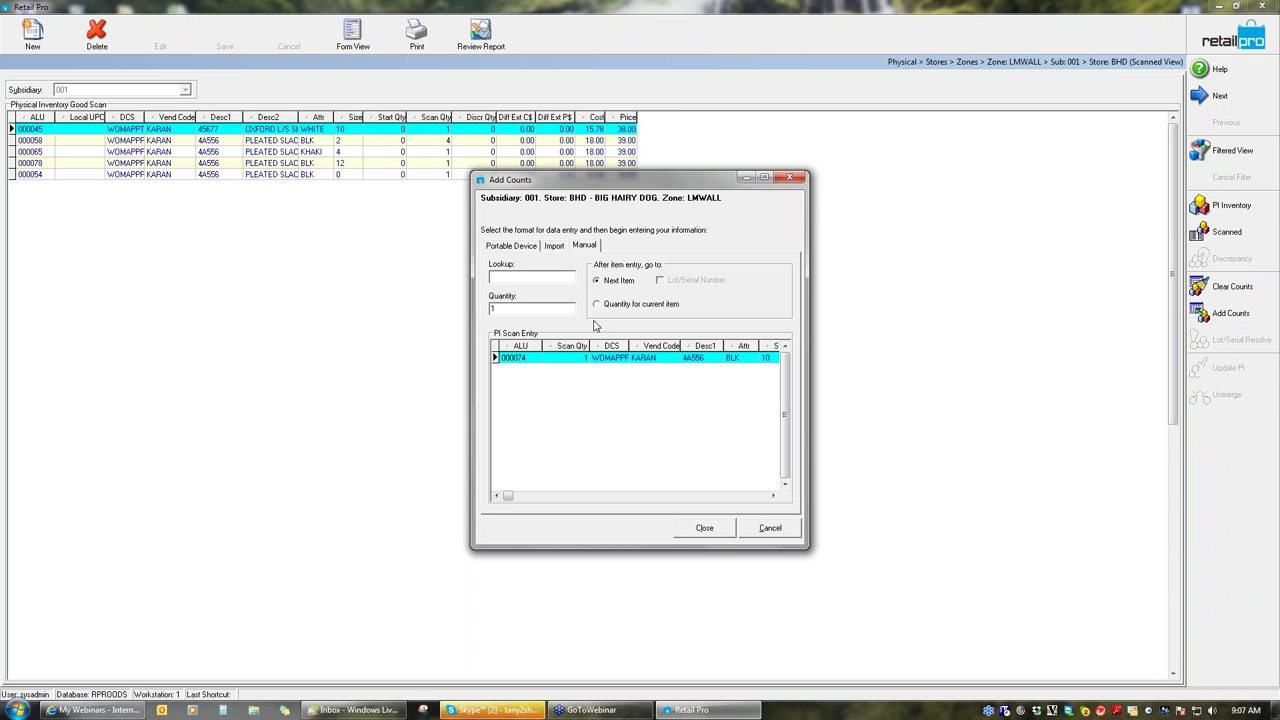
Try to set the scan quantity of item 000074 to 15 in the scan entry list and save the count.
{"action": "left_click", "coordinate": [573, 358]}
{"action": "left_click", "coordinate": [573, 358]}
{"action": "type", "text": "15"}
{"action": "key", "text": "Tab"}
{"action": "left_click", "coordinate": [714, 530]}
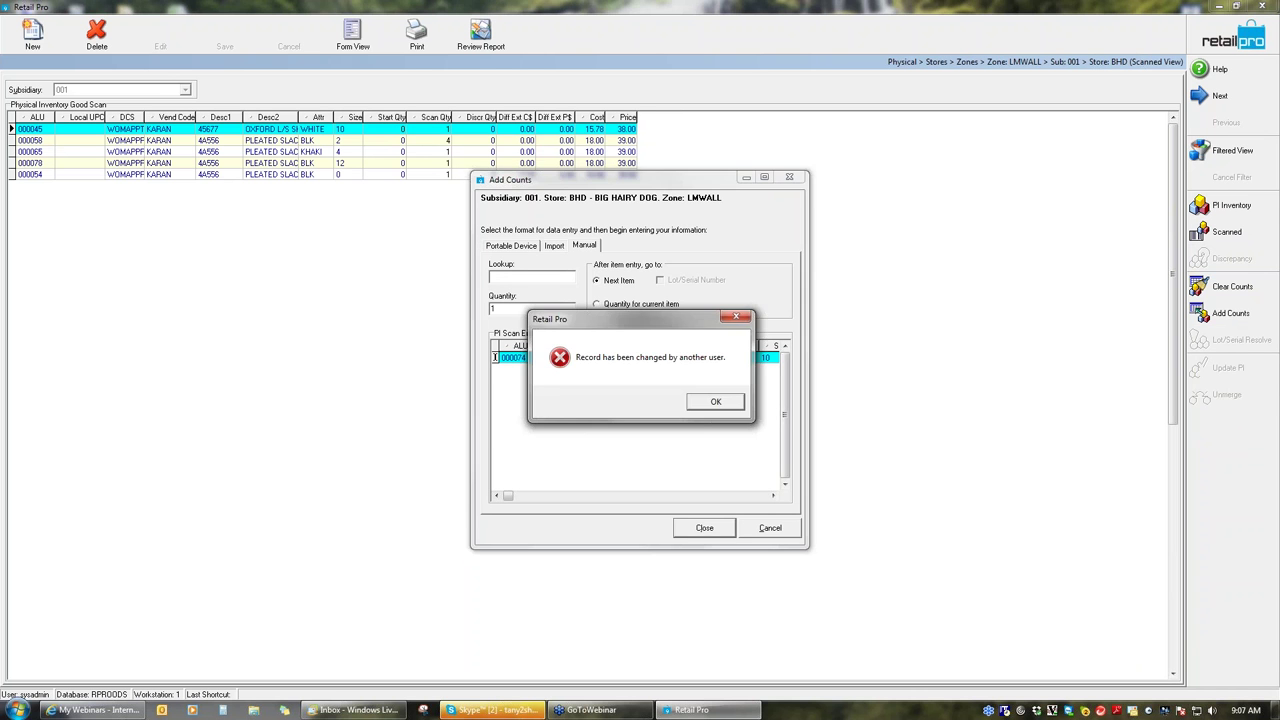
{"action": "left_click", "coordinate": [718, 404]}
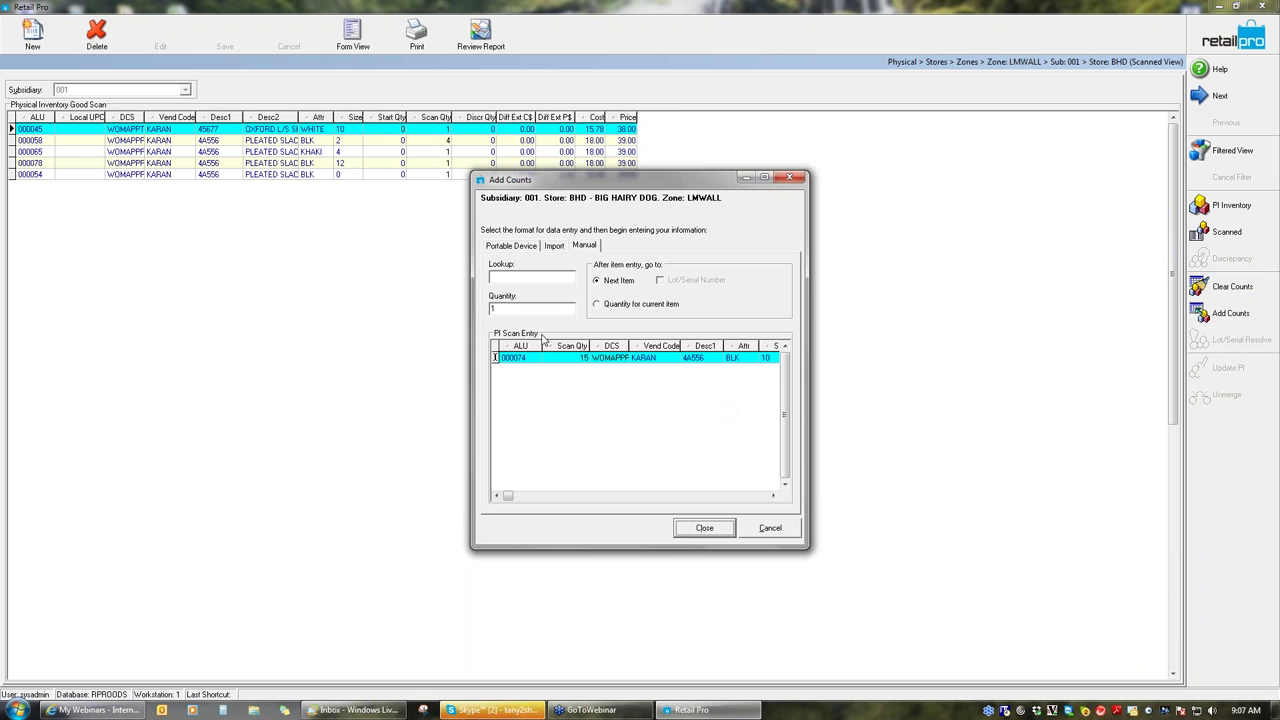
{"action": "left_click", "coordinate": [510, 278]}
{"action": "left_click", "coordinate": [712, 528]}
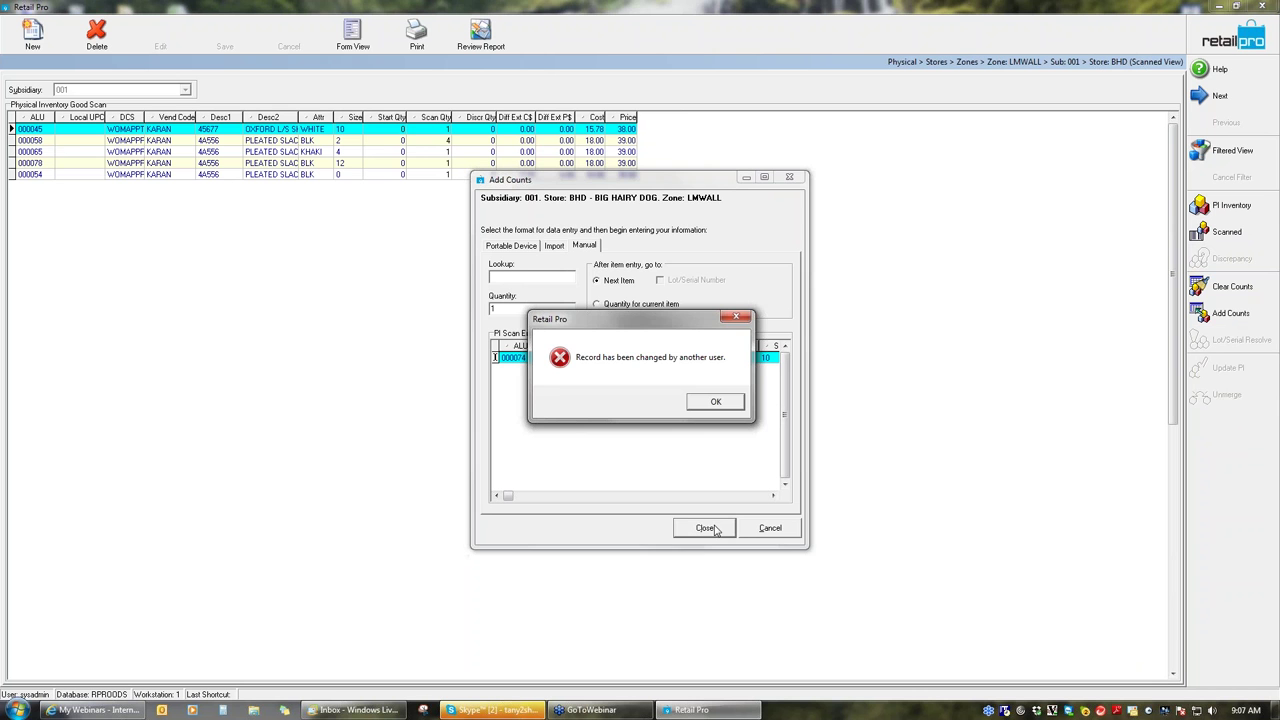
{"action": "left_click", "coordinate": [708, 404]}
Try to restore the entry to 1 and count 14 more of item 000074, discarding the entered counts.
{"action": "left_click", "coordinate": [563, 358]}
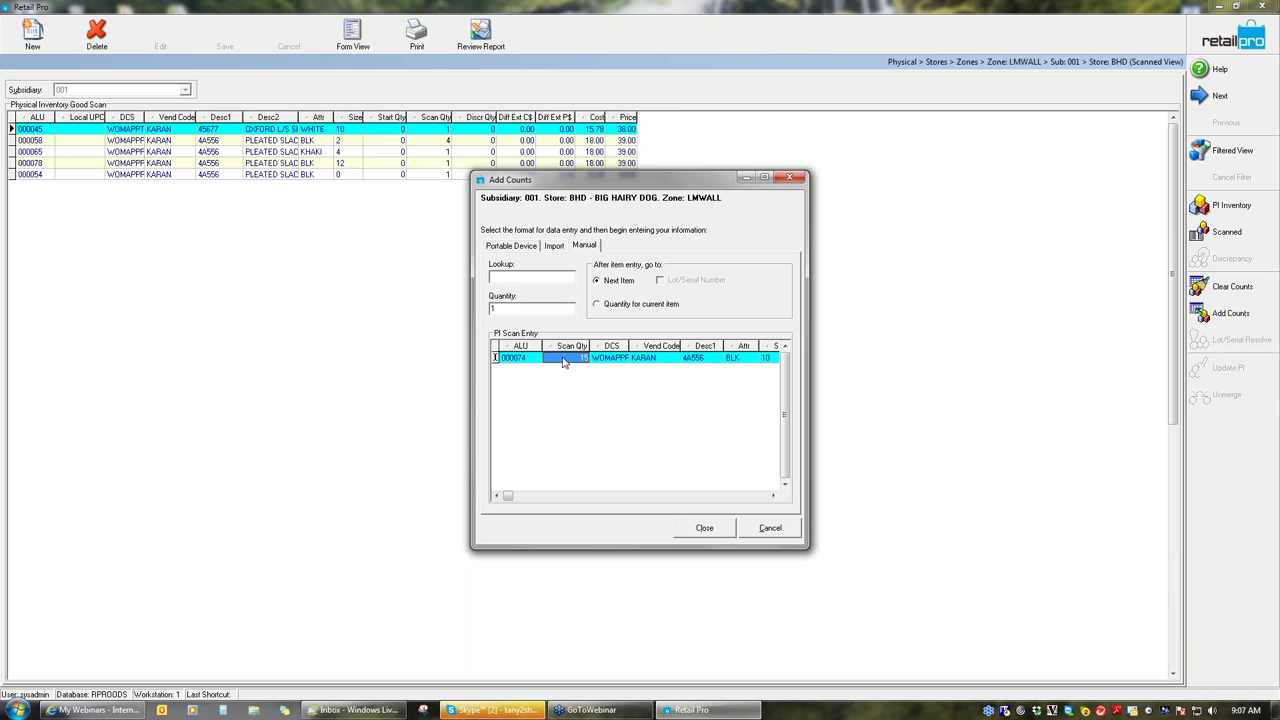
{"action": "type", "text": "1"}
{"action": "key", "text": "Tab"}
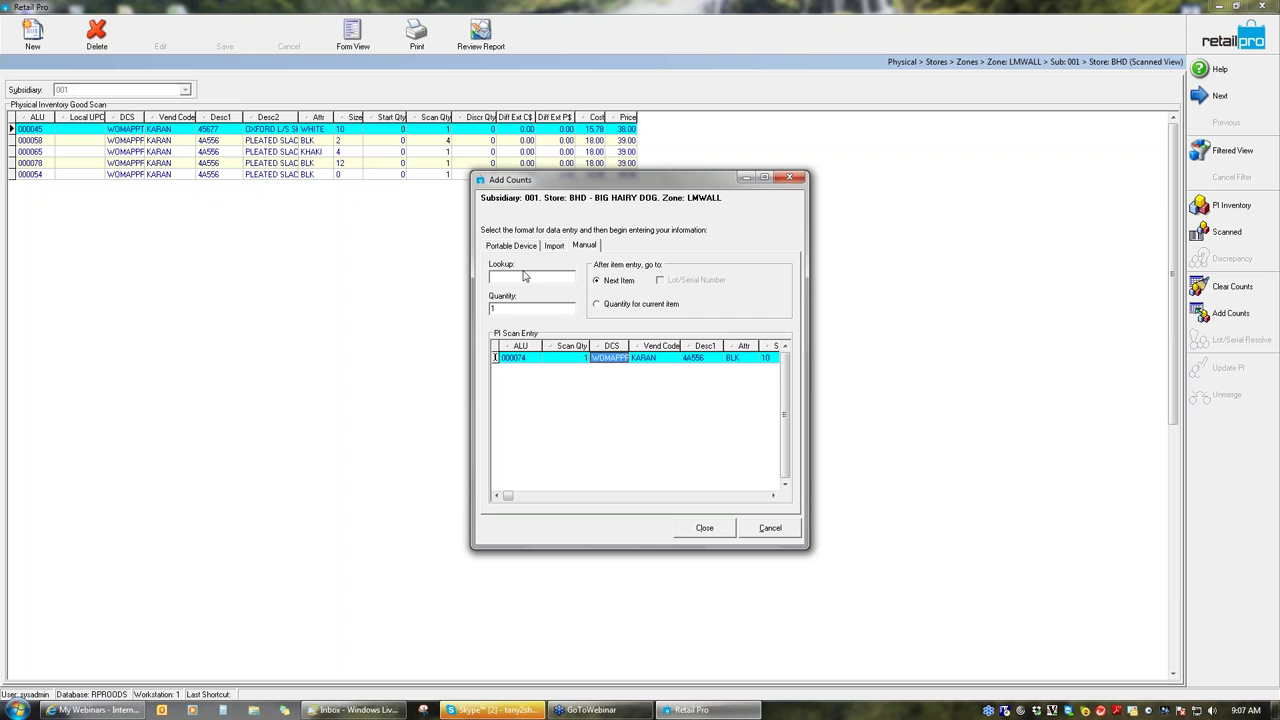
{"action": "left_click", "coordinate": [597, 304]}
{"action": "left_click", "coordinate": [524, 277]}
{"action": "type", "text": "000074"}
{"action": "type", "text": "14"}
{"action": "left_click", "coordinate": [770, 528]}
Add item 000074 with quantity 15 to zone LMWALL through manual entry, using the quantity for current item option.
{"action": "left_click", "coordinate": [1256, 316]}
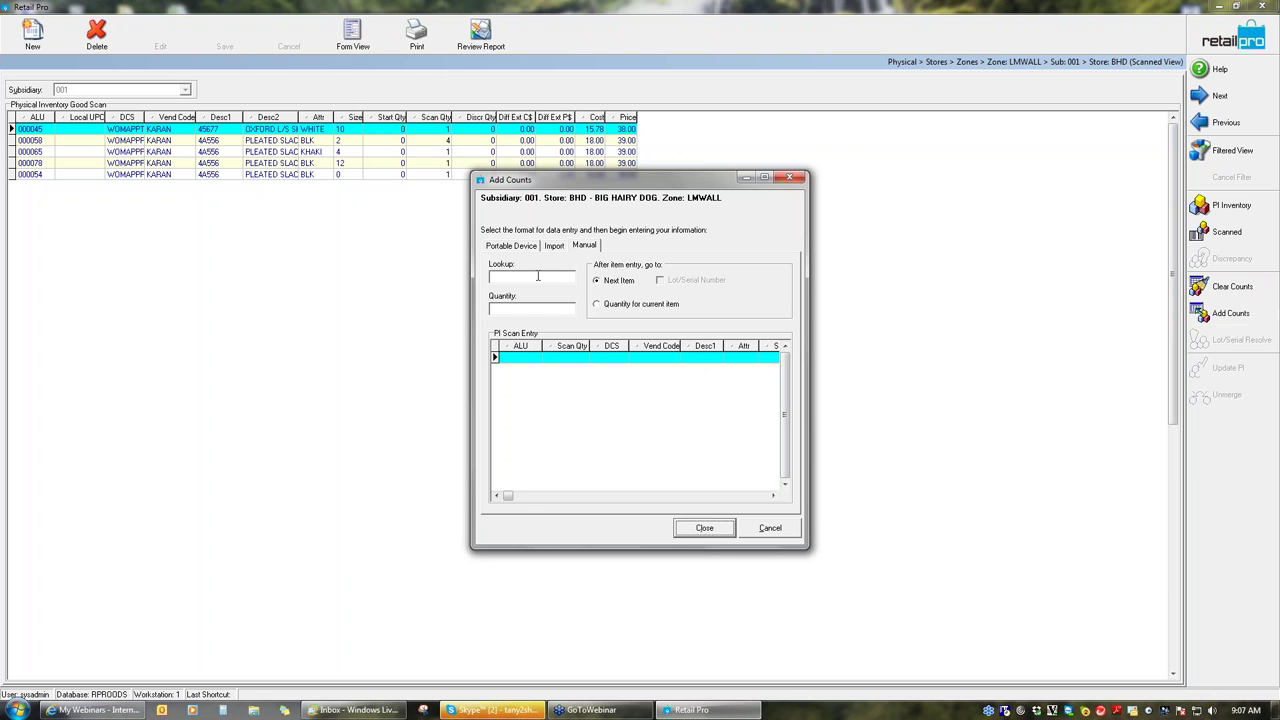
{"action": "left_click", "coordinate": [597, 304]}
{"action": "type", "text": "000074"}
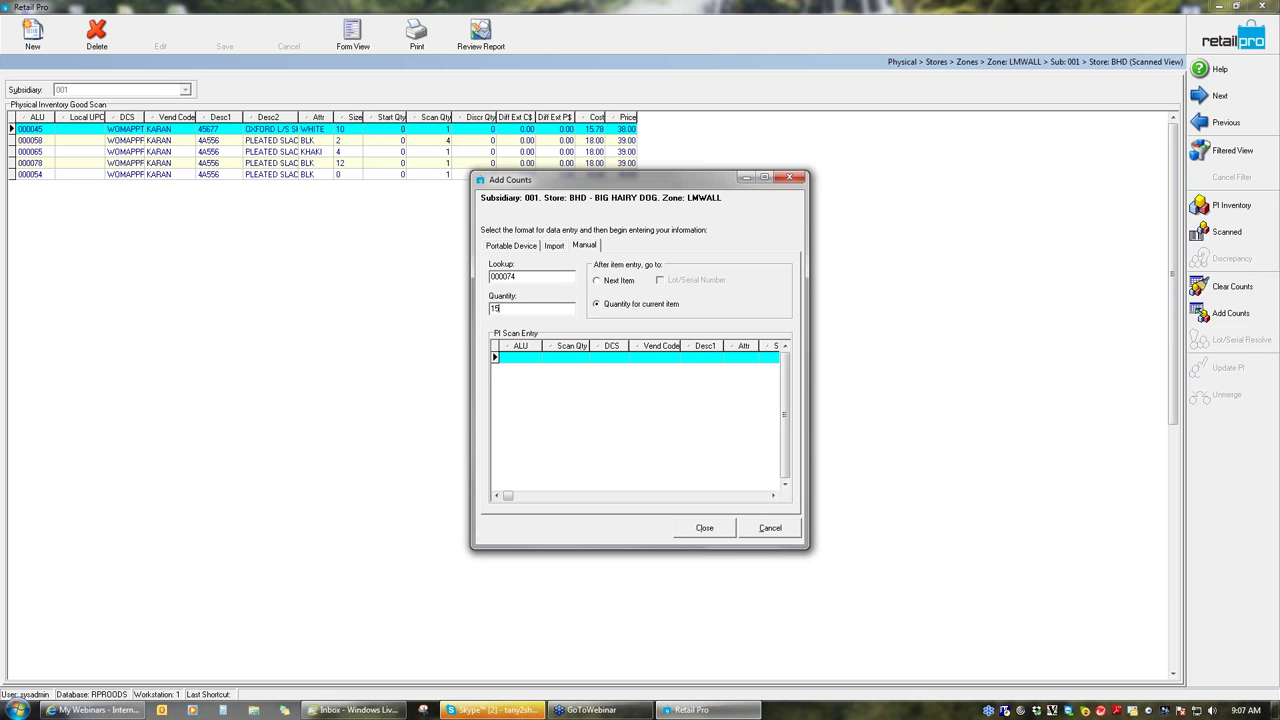
{"action": "key", "text": "Return"}
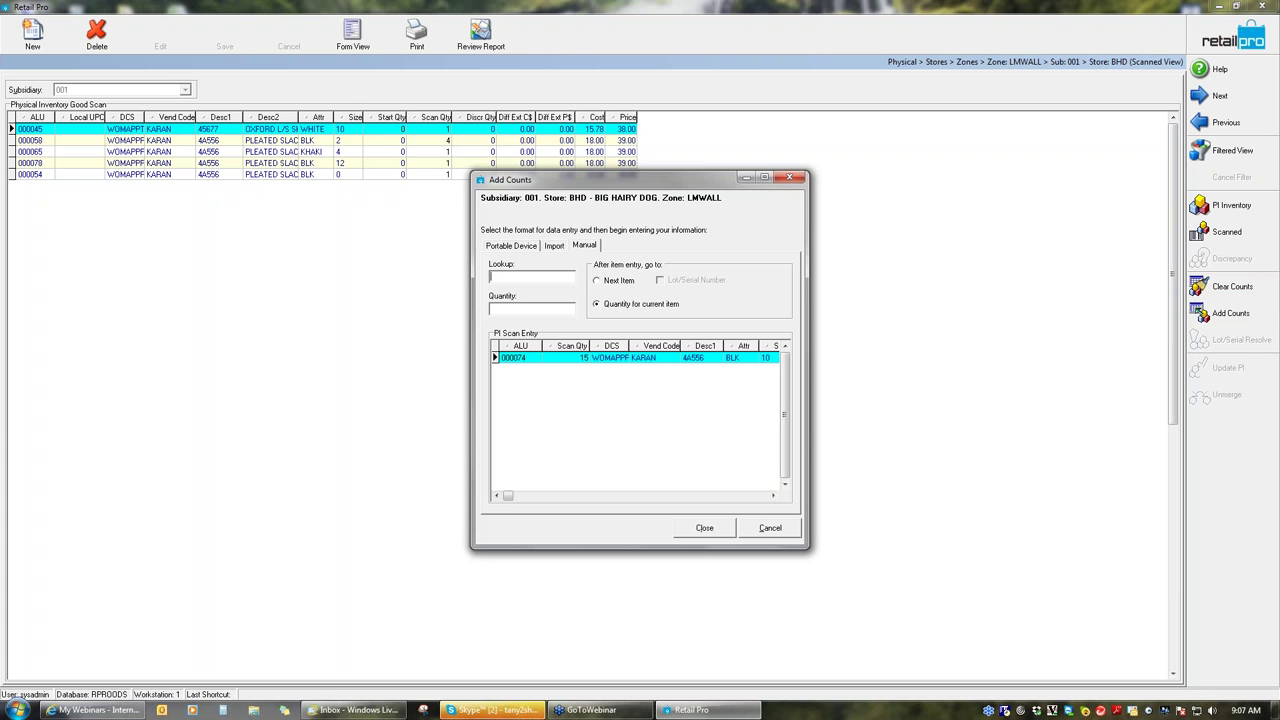
{"action": "left_click", "coordinate": [704, 528]}
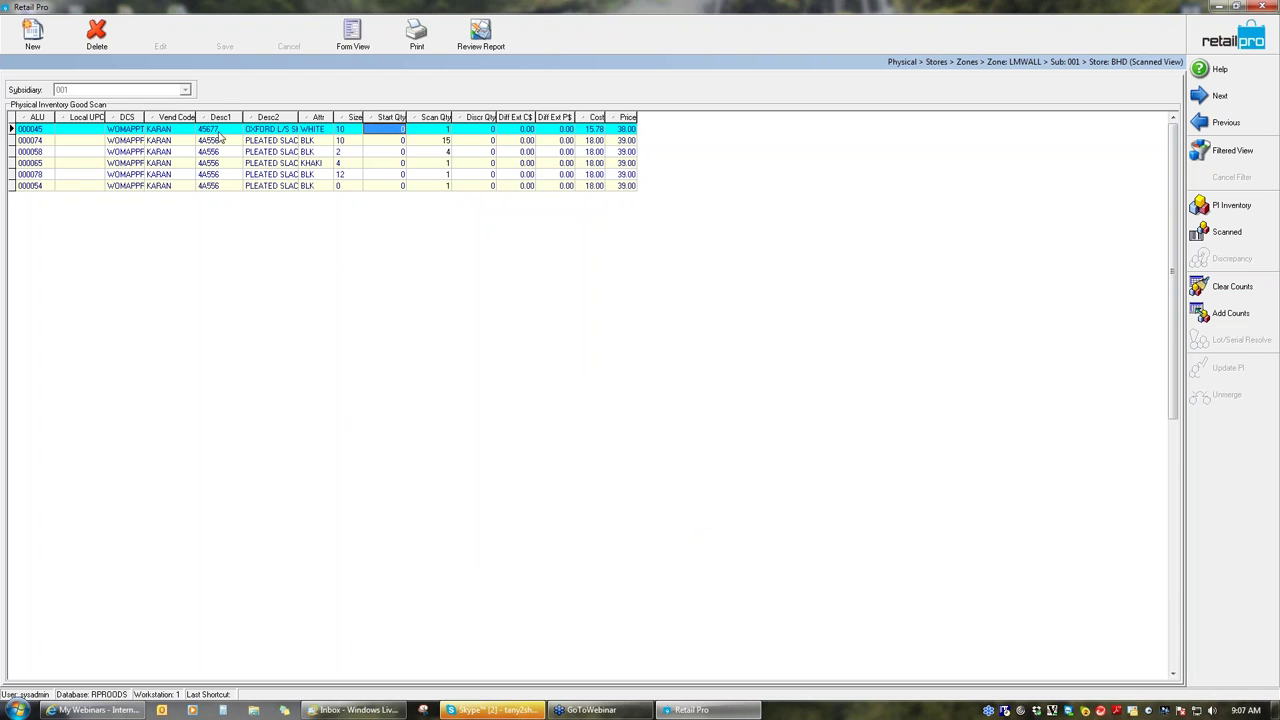
{"action": "left_click", "coordinate": [44, 143]}
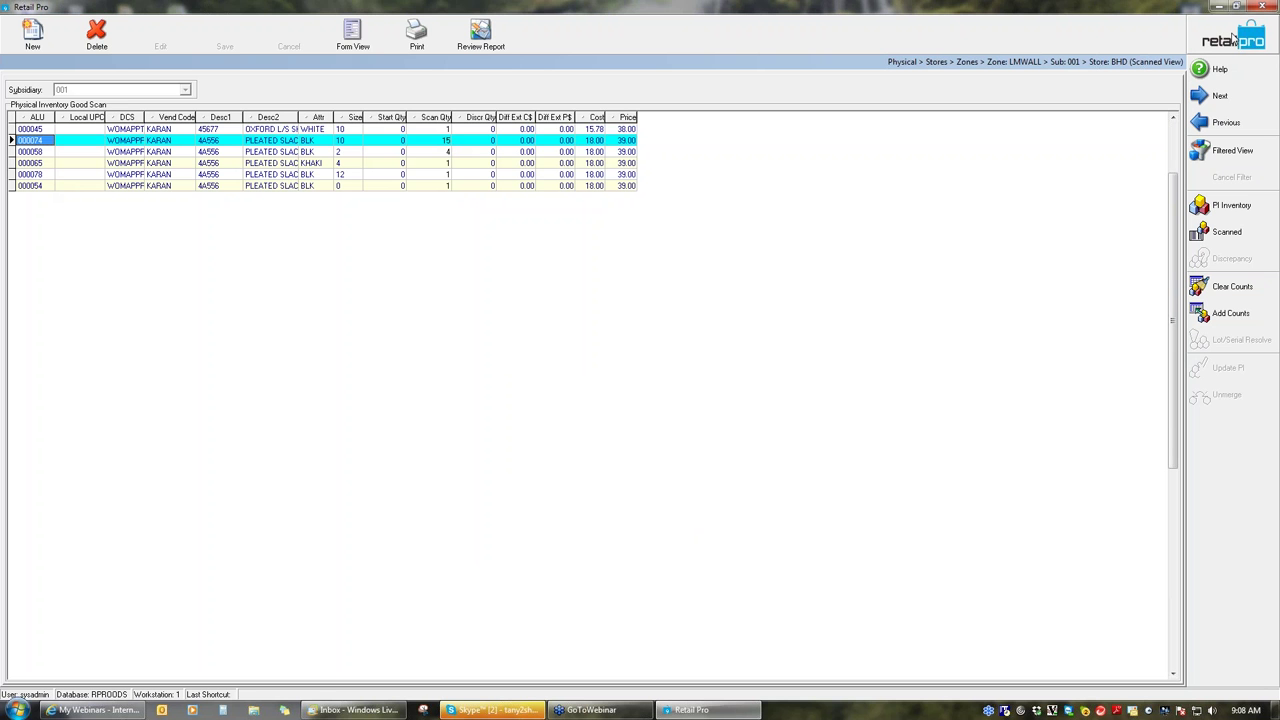
Return to the zone list and merge zone LMWALL.
{"action": "key", "text": "Escape"}
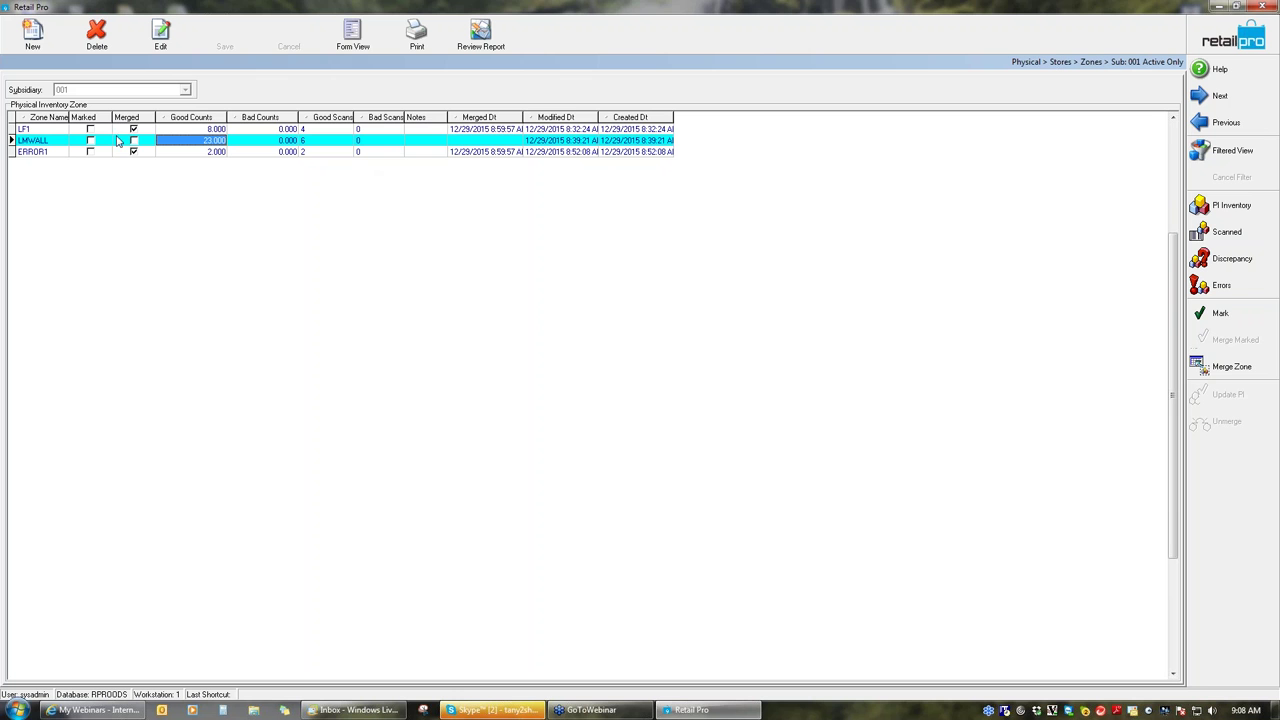
{"action": "left_click", "coordinate": [1231, 367]}
{"action": "left_click", "coordinate": [612, 376]}
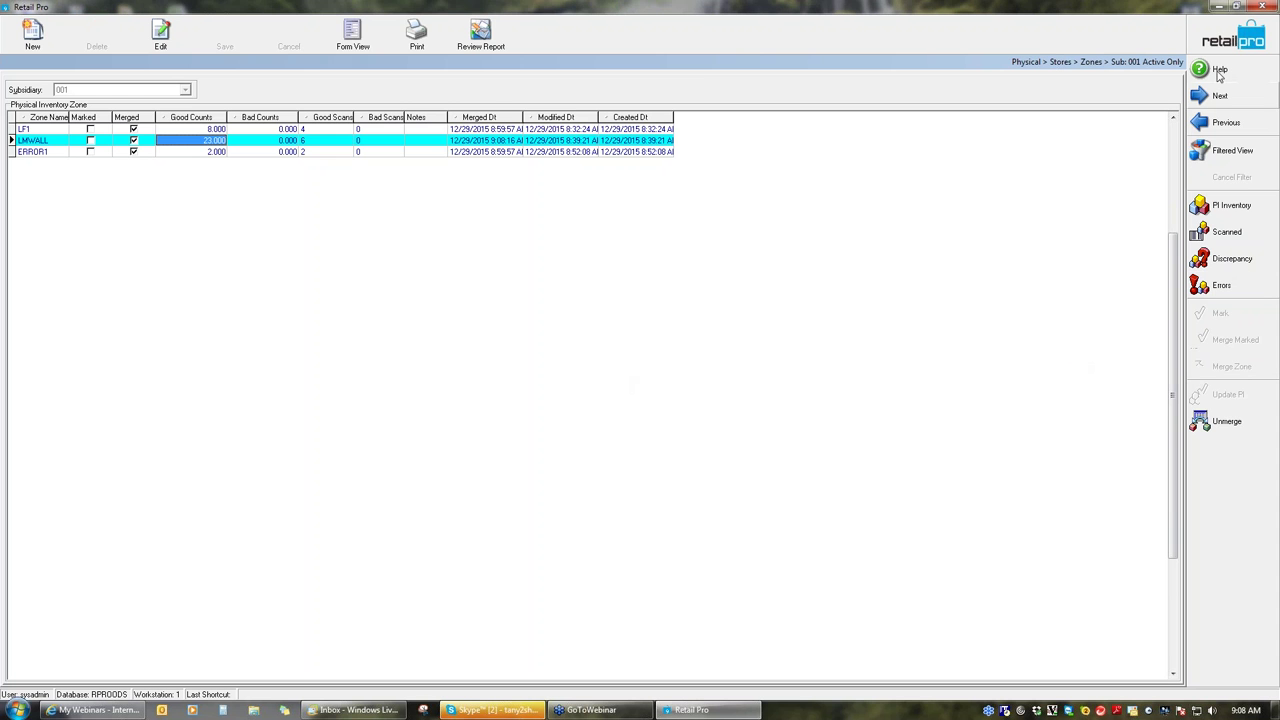
Review the discrepancies of sheet webinar15 for items 000074 and 000122, returning to the store sheet list.
{"action": "key", "text": "Escape"}
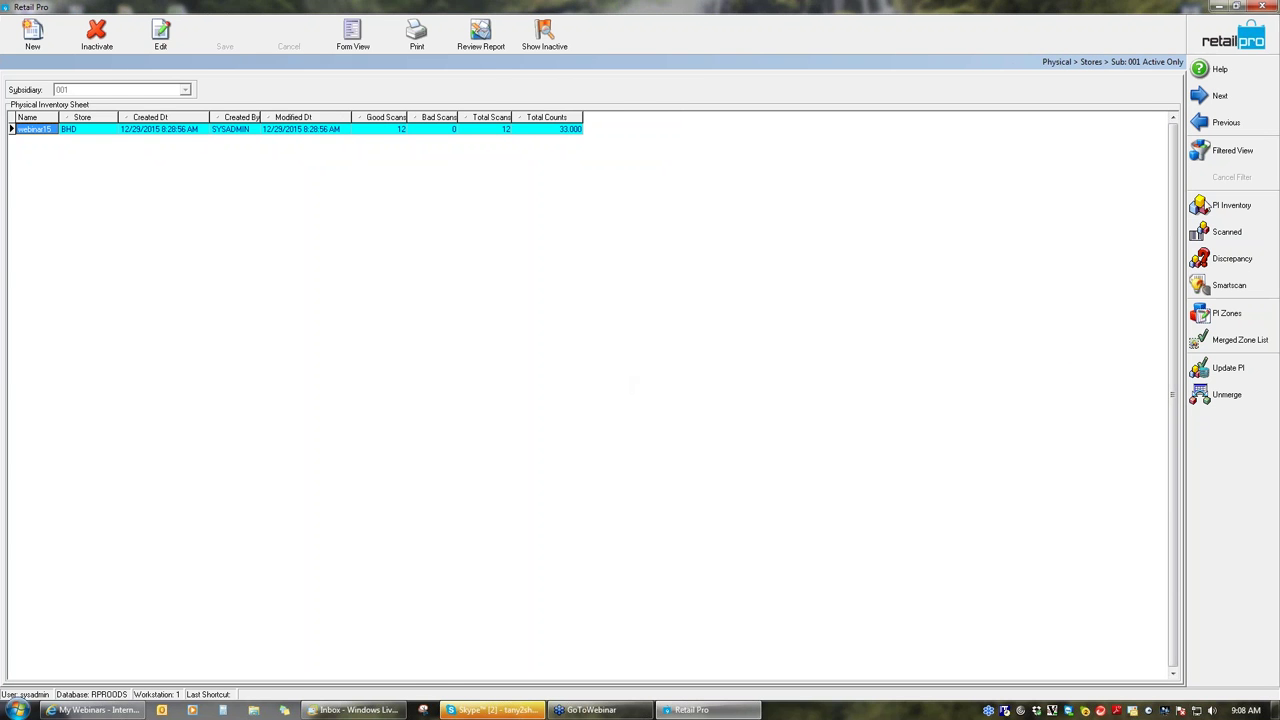
{"action": "left_click", "coordinate": [1222, 260]}
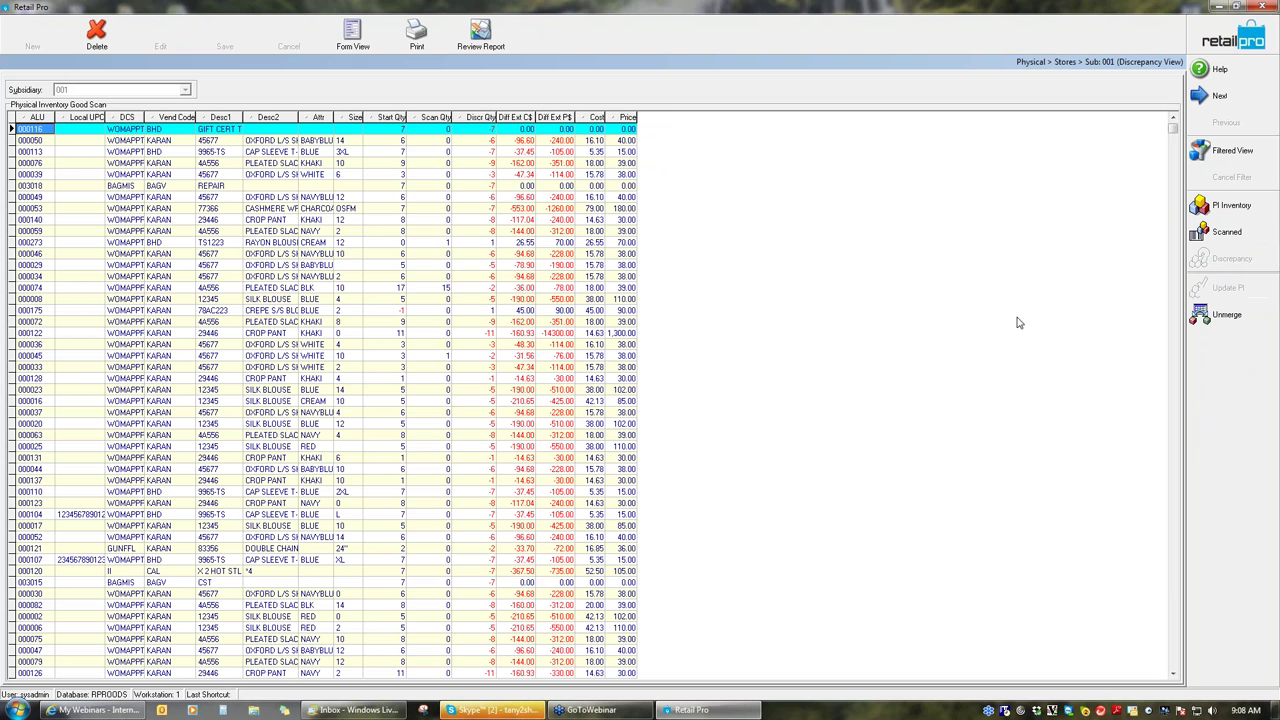
{"action": "left_click", "coordinate": [379, 288]}
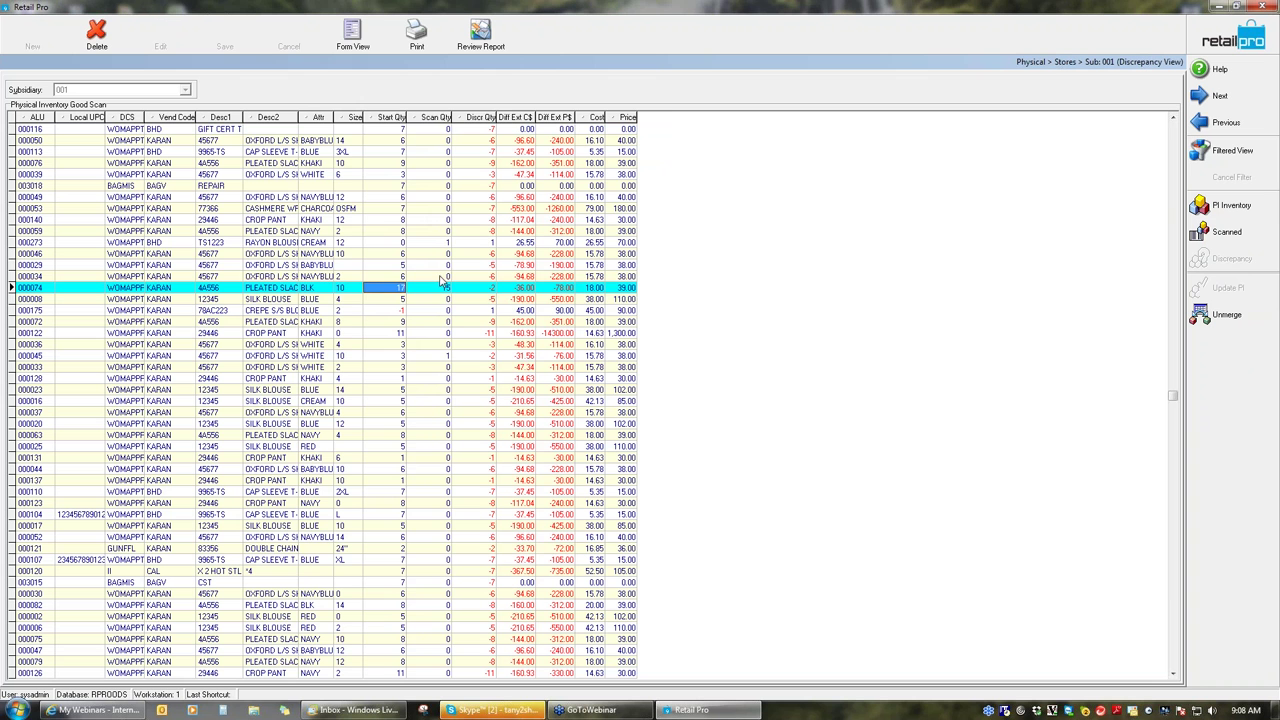
{"action": "left_click", "coordinate": [411, 337]}
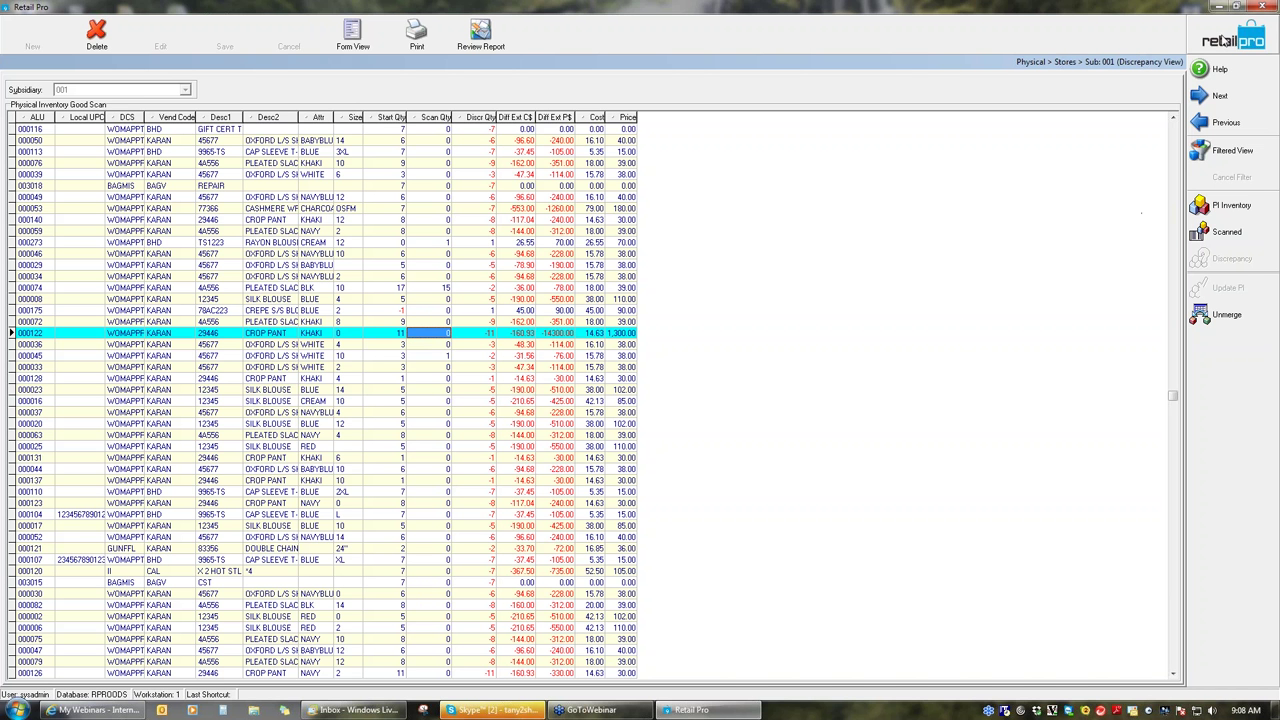
{"action": "left_click", "coordinate": [1222, 40]}
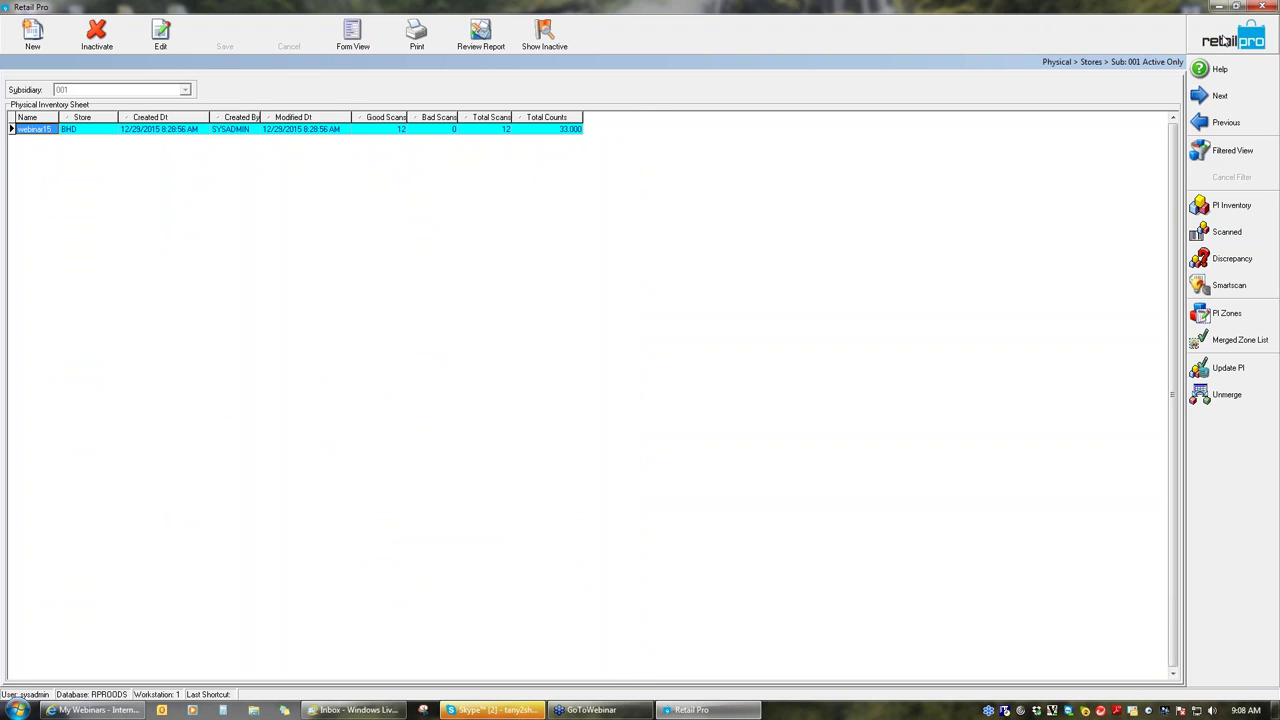
Create a new zone named discrep for store BHD - BIG HAIRY DOG in sheet webinar15.
{"action": "left_click", "coordinate": [1227, 314]}
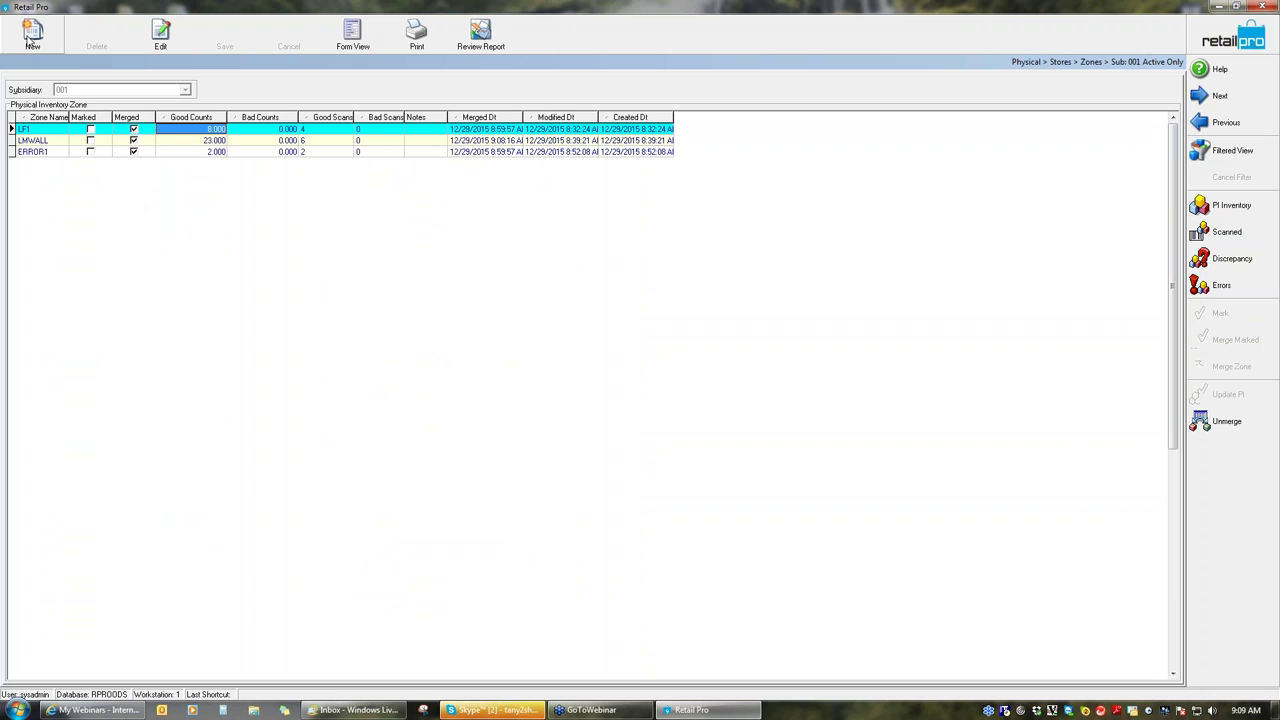
{"action": "left_click", "coordinate": [33, 38]}
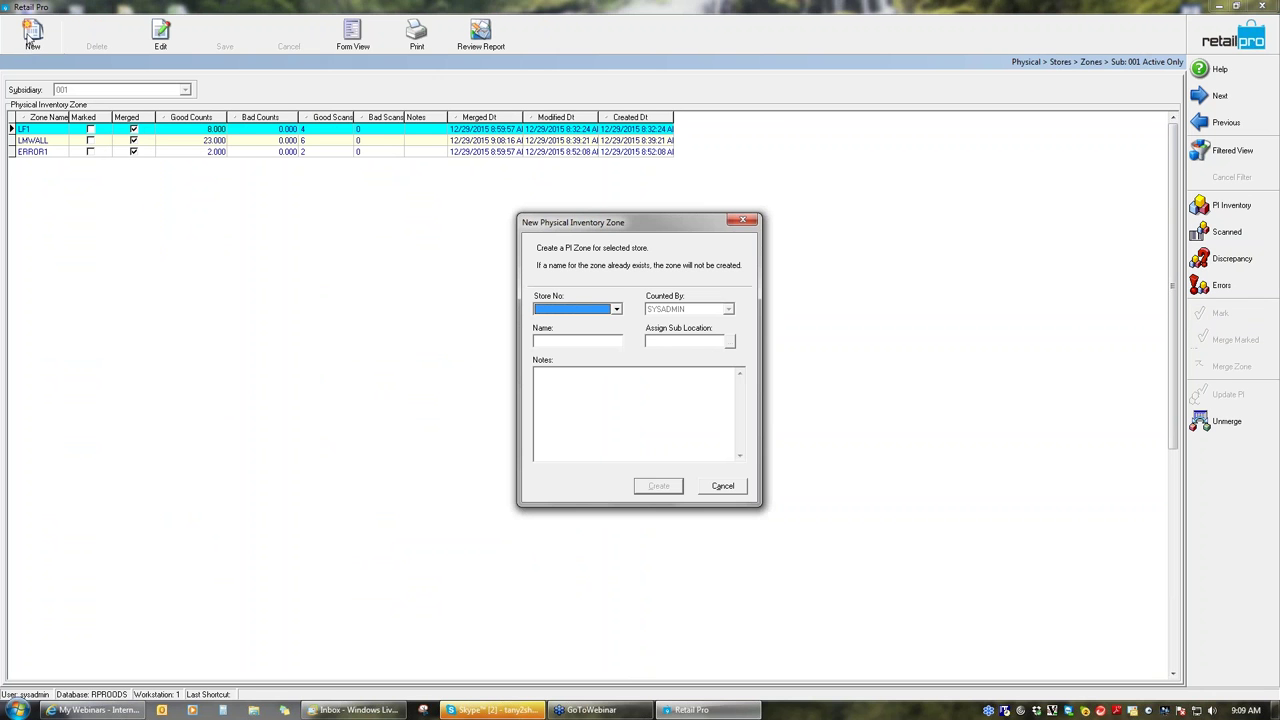
{"action": "left_click", "coordinate": [617, 310]}
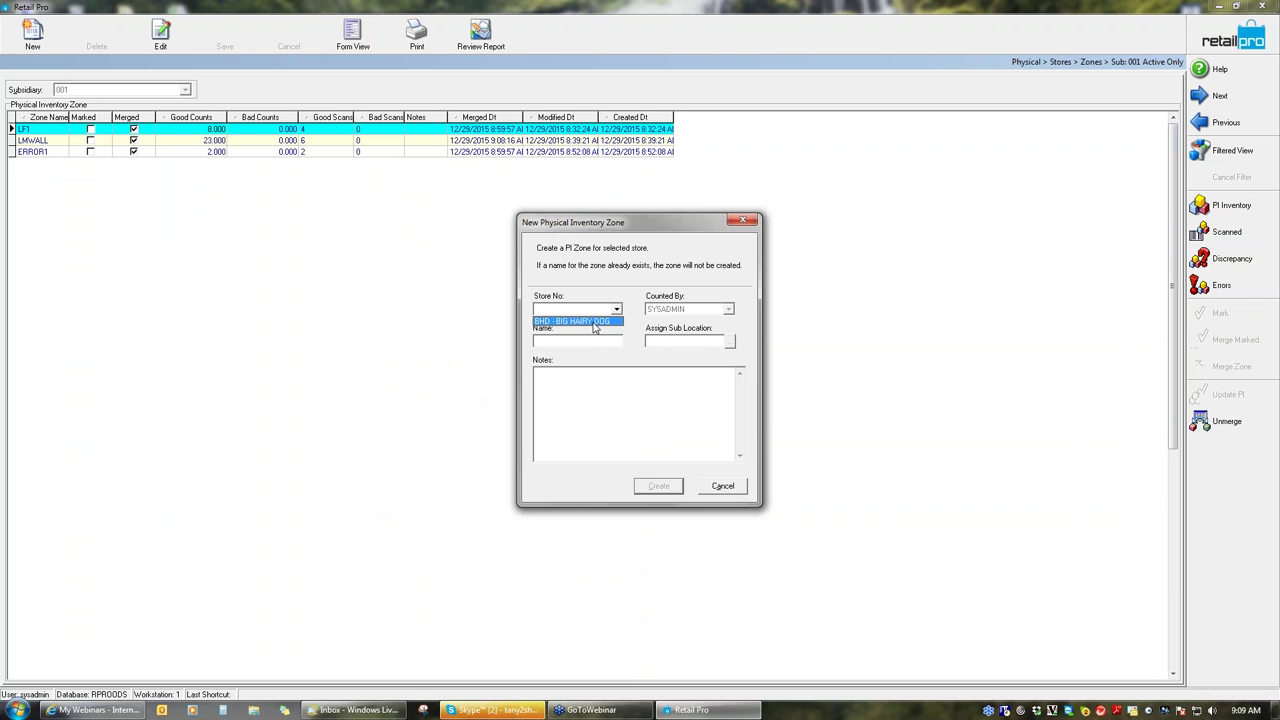
{"action": "left_click", "coordinate": [590, 329]}
{"action": "type", "text": "discre"}
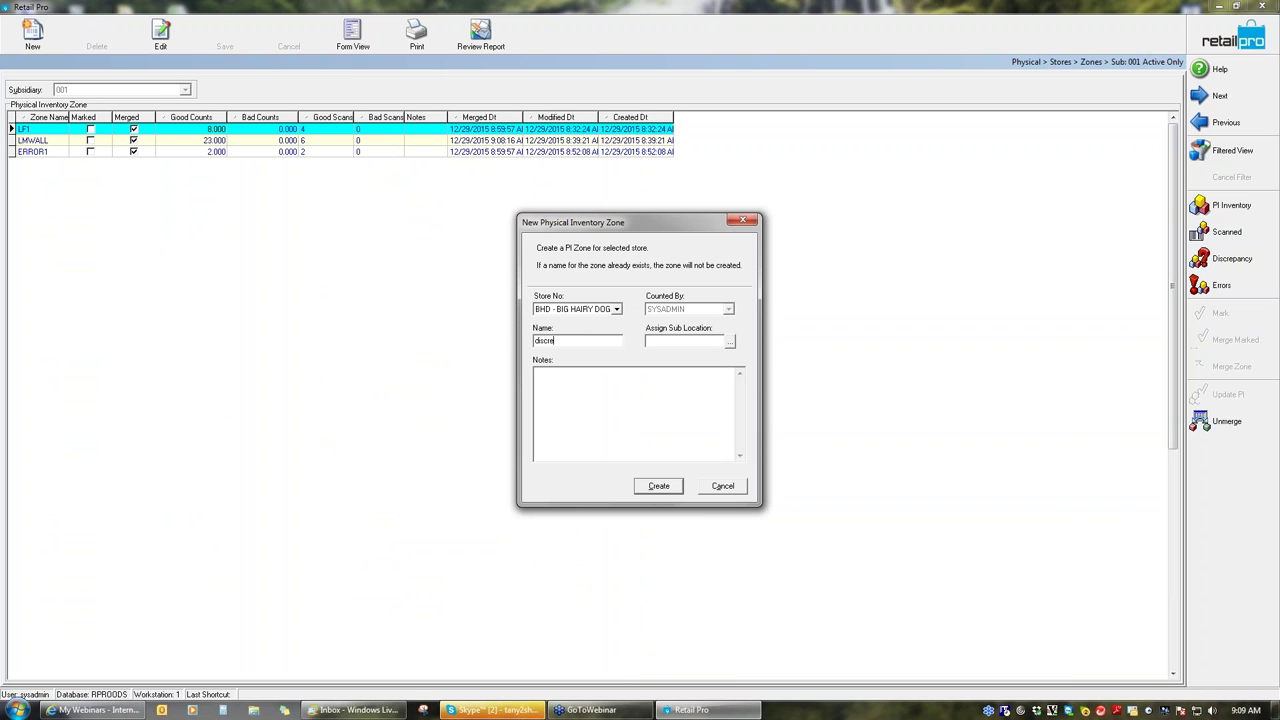
{"action": "type", "text": "p"}
{"action": "left_click", "coordinate": [659, 490]}
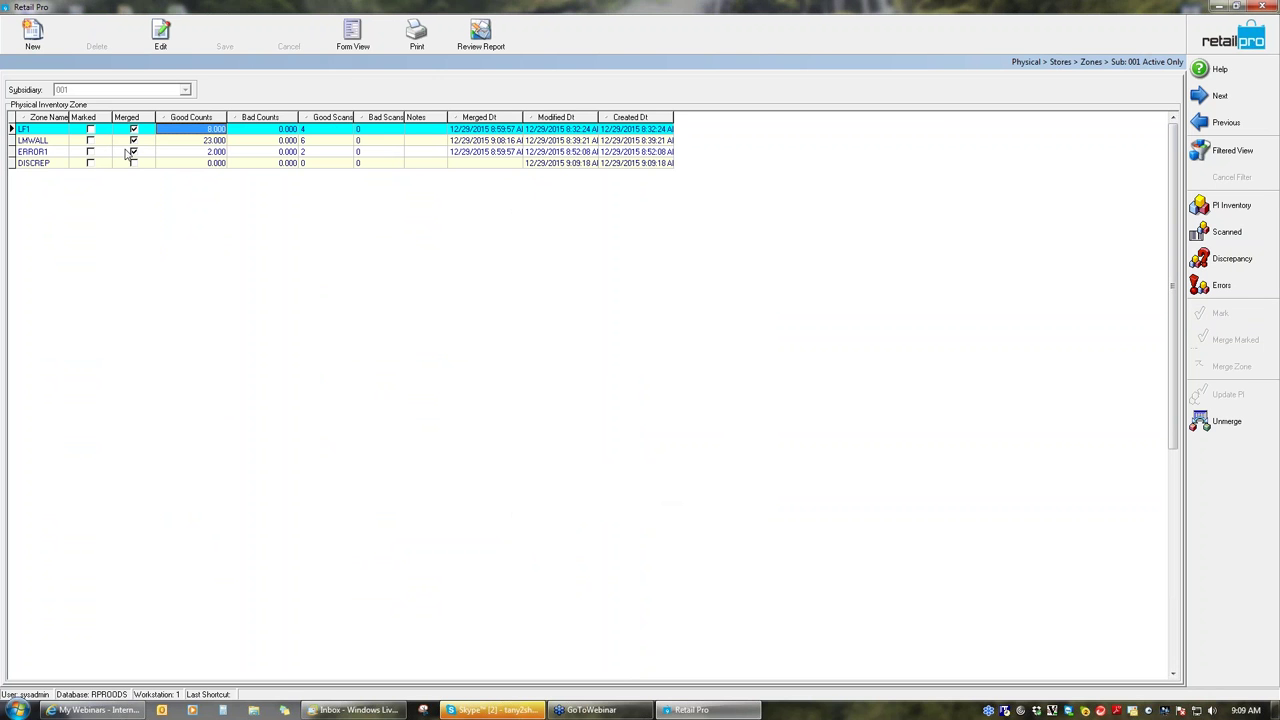
Open the scanned items of zone DISCREP and start adding counts manually.
{"action": "left_click", "coordinate": [87, 163]}
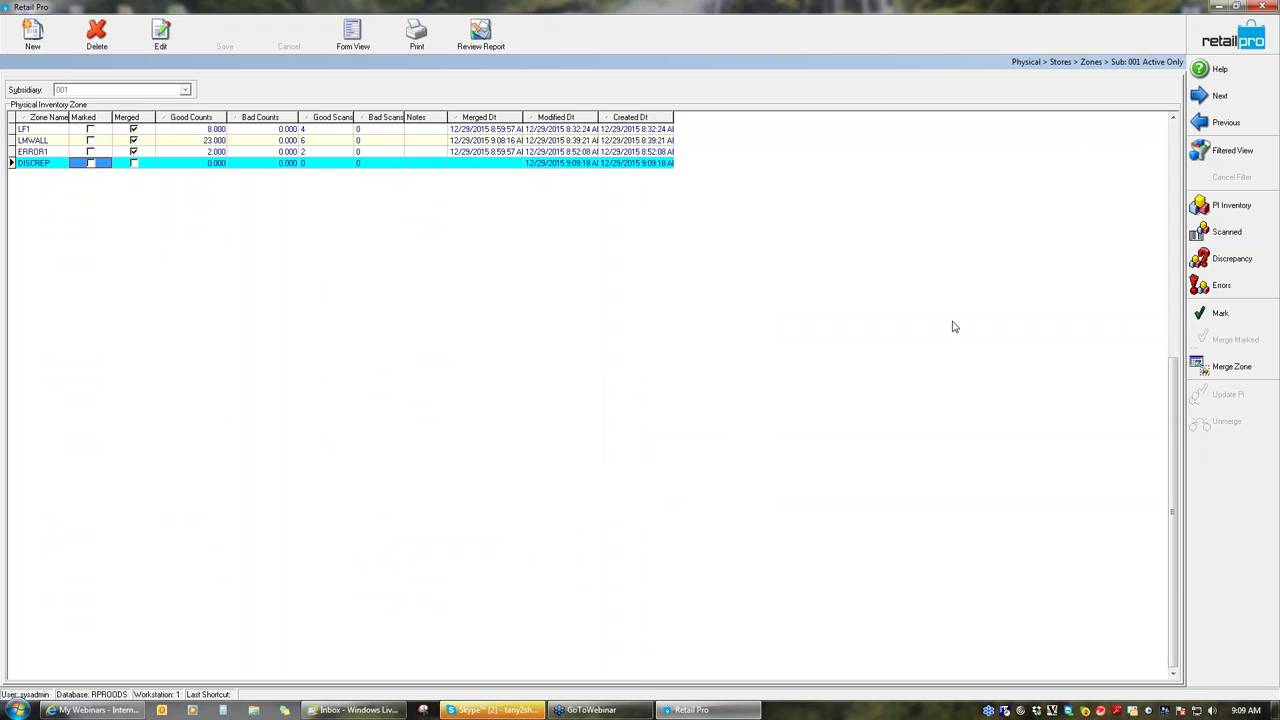
{"action": "left_click", "coordinate": [1245, 233]}
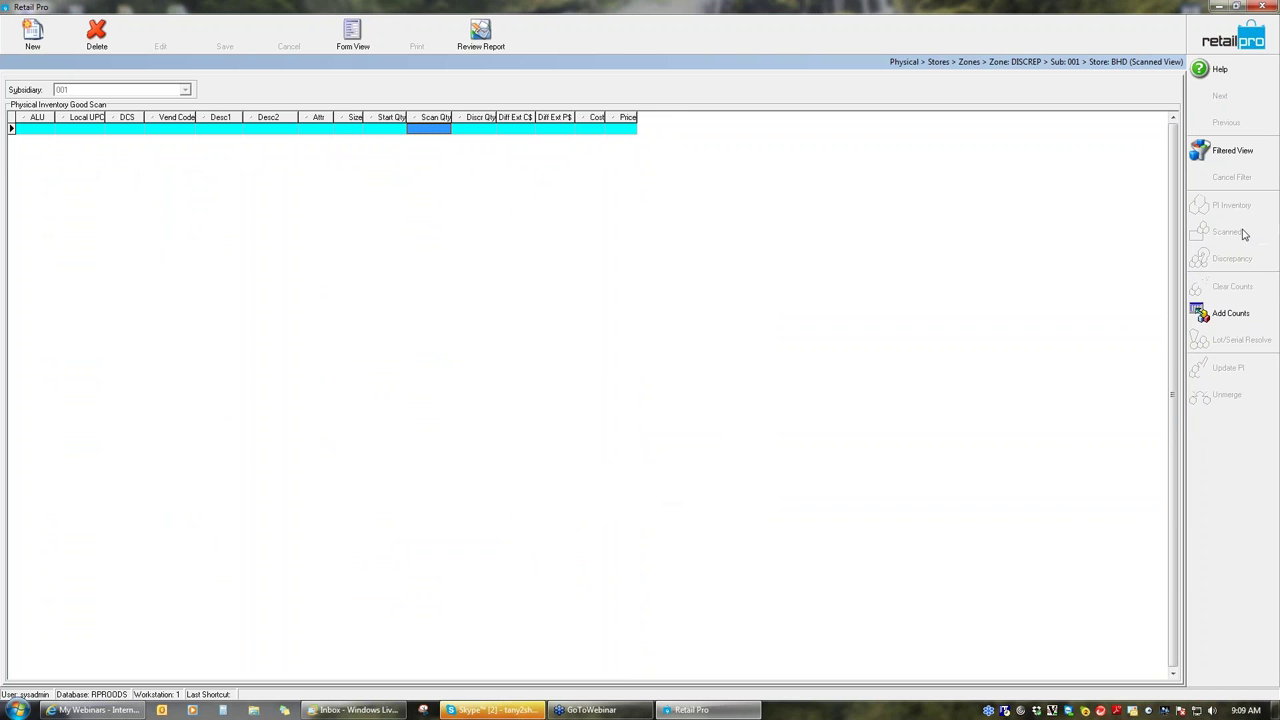
{"action": "left_click", "coordinate": [1239, 315]}
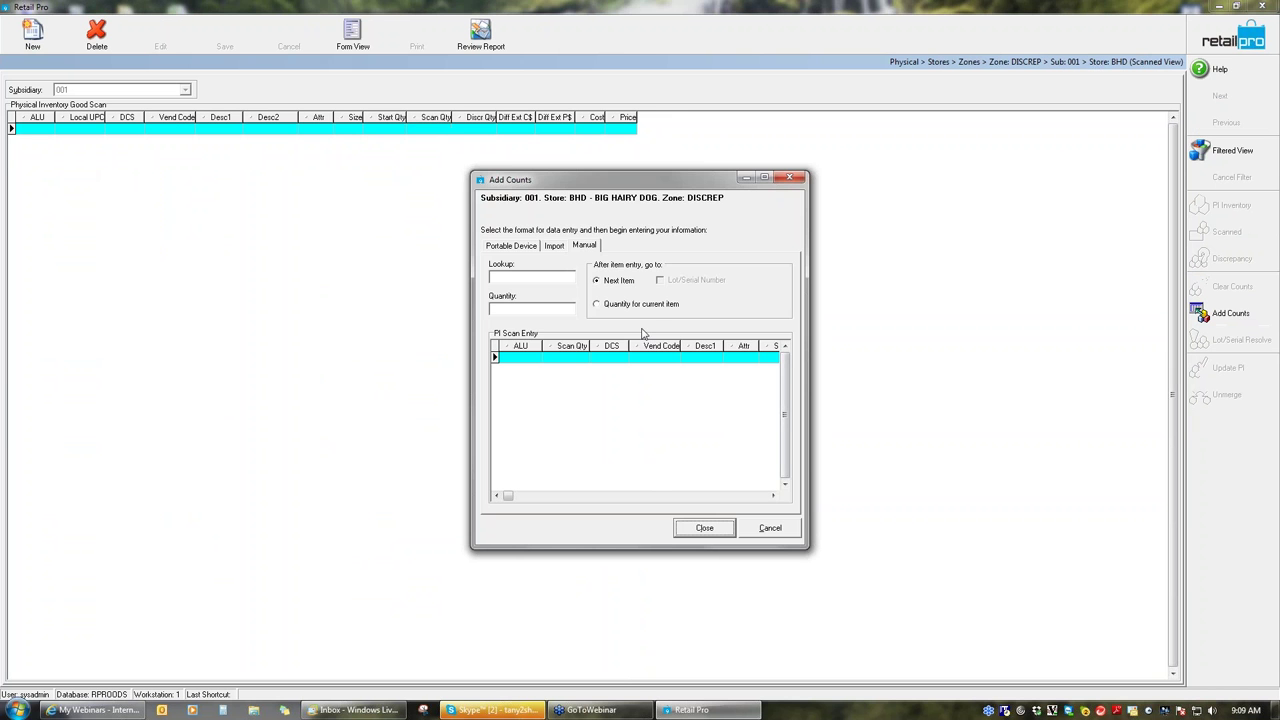
Try to add item 000122 with quantity 10 to zone DISCREP through manual count entry.
{"action": "left_click", "coordinate": [524, 278]}
{"action": "type", "text": "000122"}
{"action": "left_click", "coordinate": [600, 305]}
{"action": "left_click", "coordinate": [512, 309]}
{"action": "key", "text": "BackSpace"}
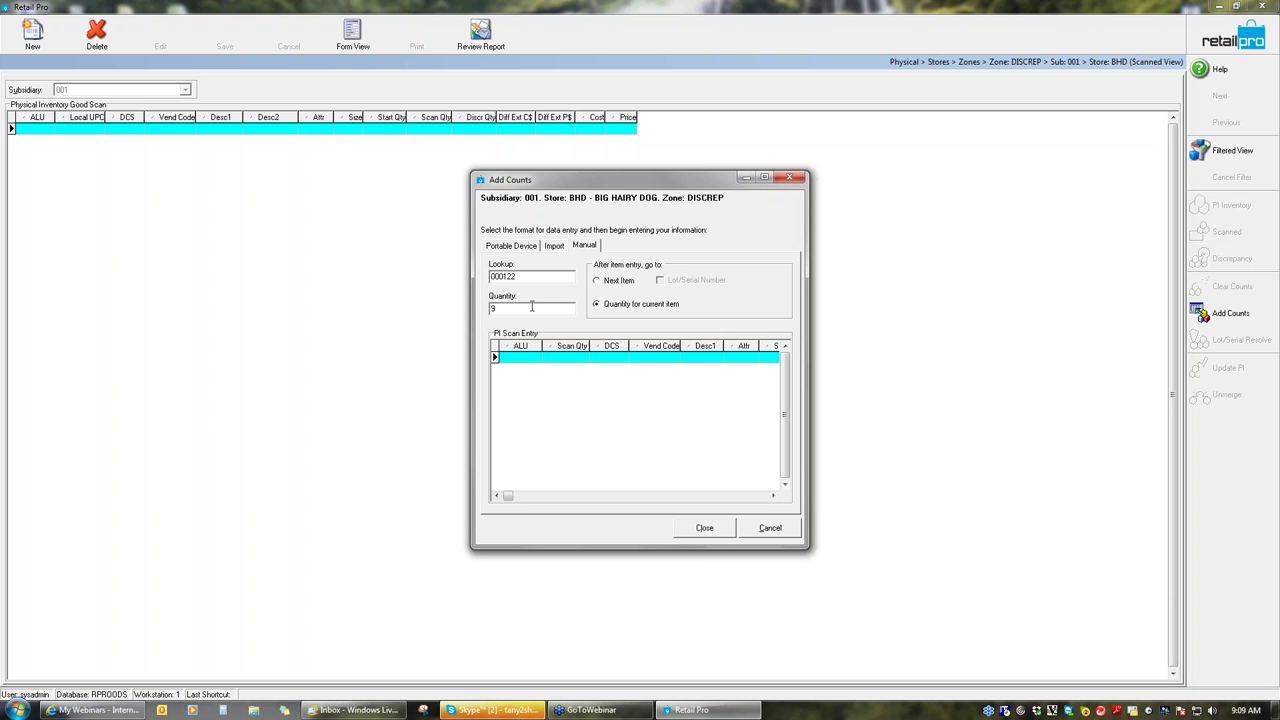
{"action": "key", "text": "BackSpace"}
{"action": "type", "text": "10"}
{"action": "left_click", "coordinate": [704, 530]}
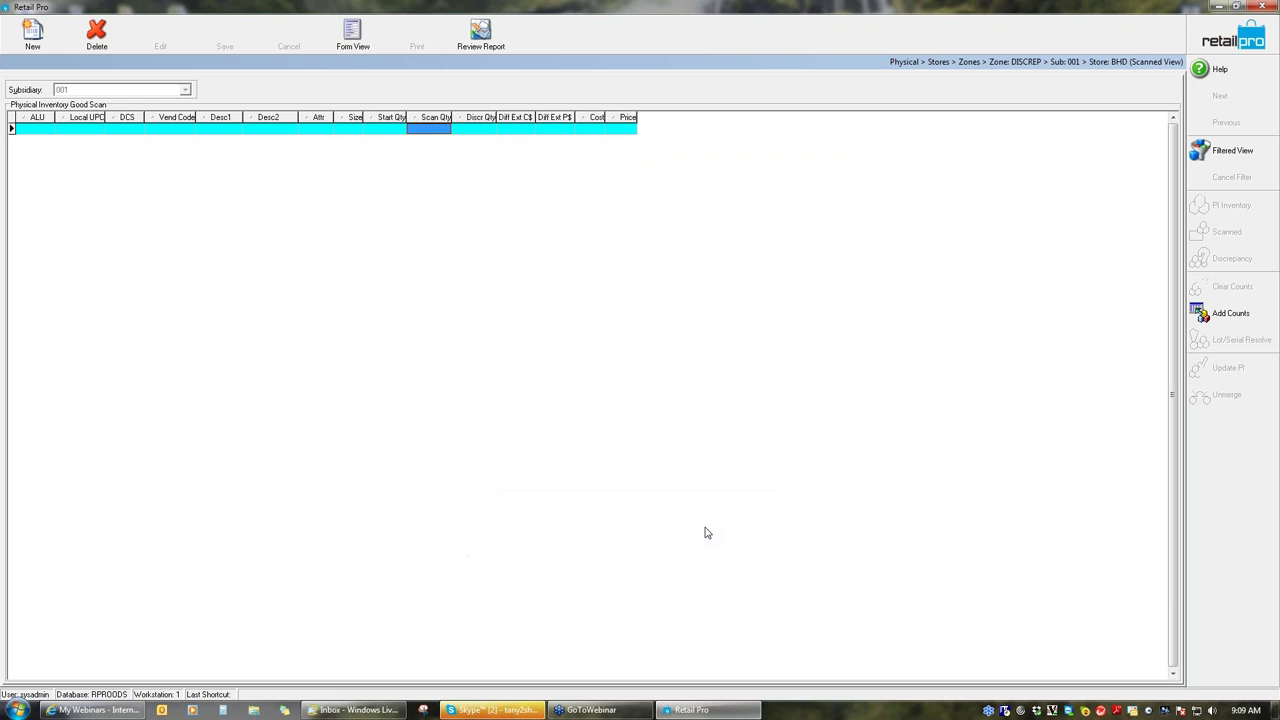
Add item 000122 with quantity 9 to zone DISCREP, using the quantity for current item option.
{"action": "left_click", "coordinate": [1236, 322]}
{"action": "left_click", "coordinate": [628, 305]}
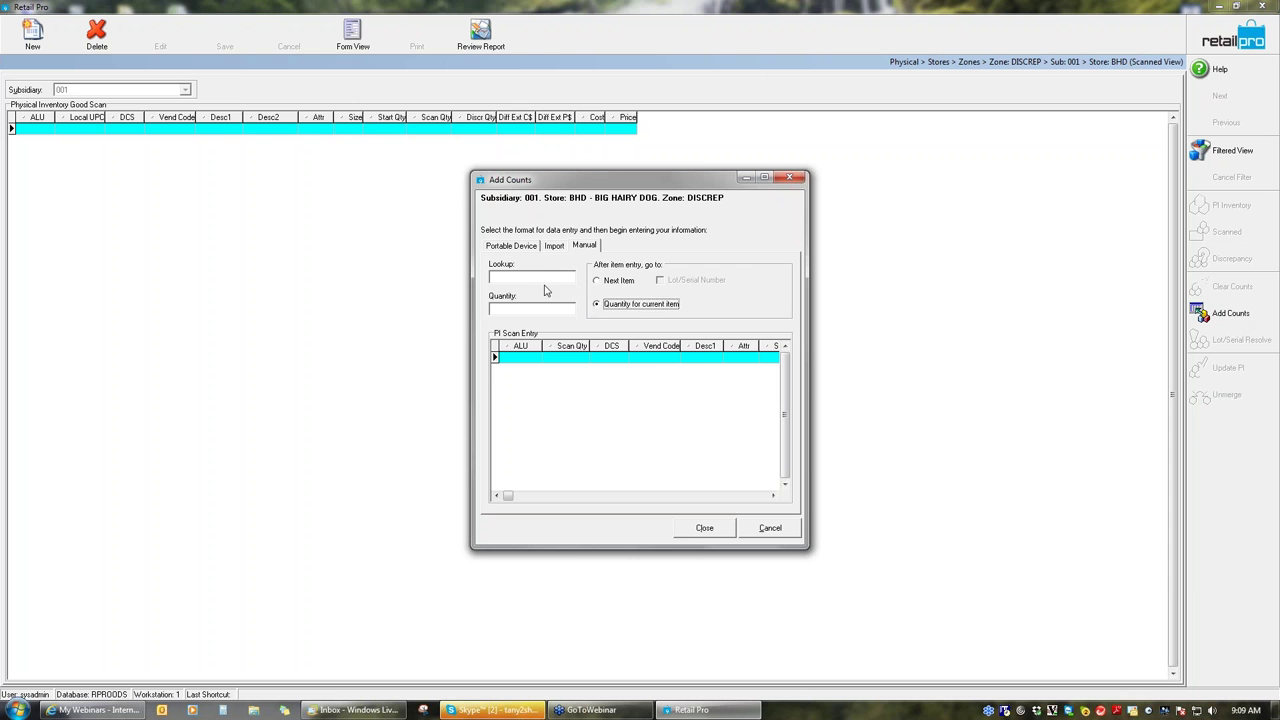
{"action": "left_click", "coordinate": [543, 283]}
{"action": "type", "text": "000122"}
{"action": "key", "text": "Return"}
{"action": "type", "text": "9"}
{"action": "key", "text": "Return"}
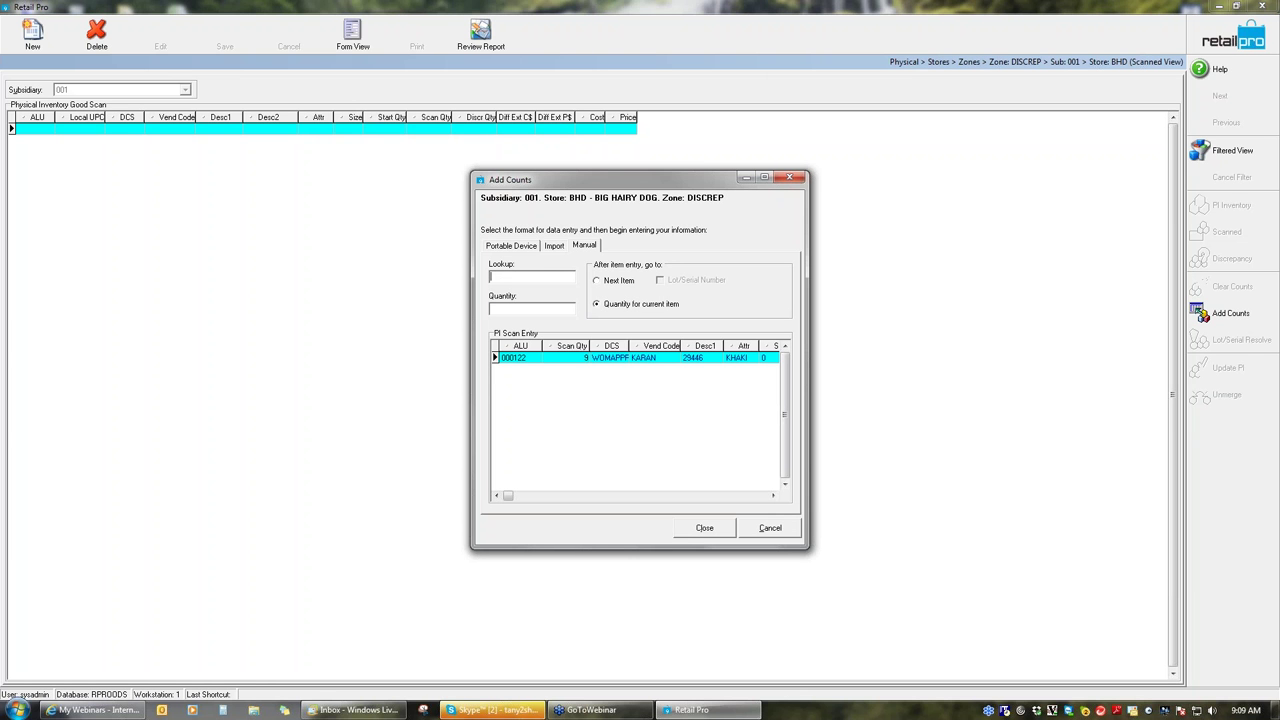
{"action": "left_click", "coordinate": [705, 529]}
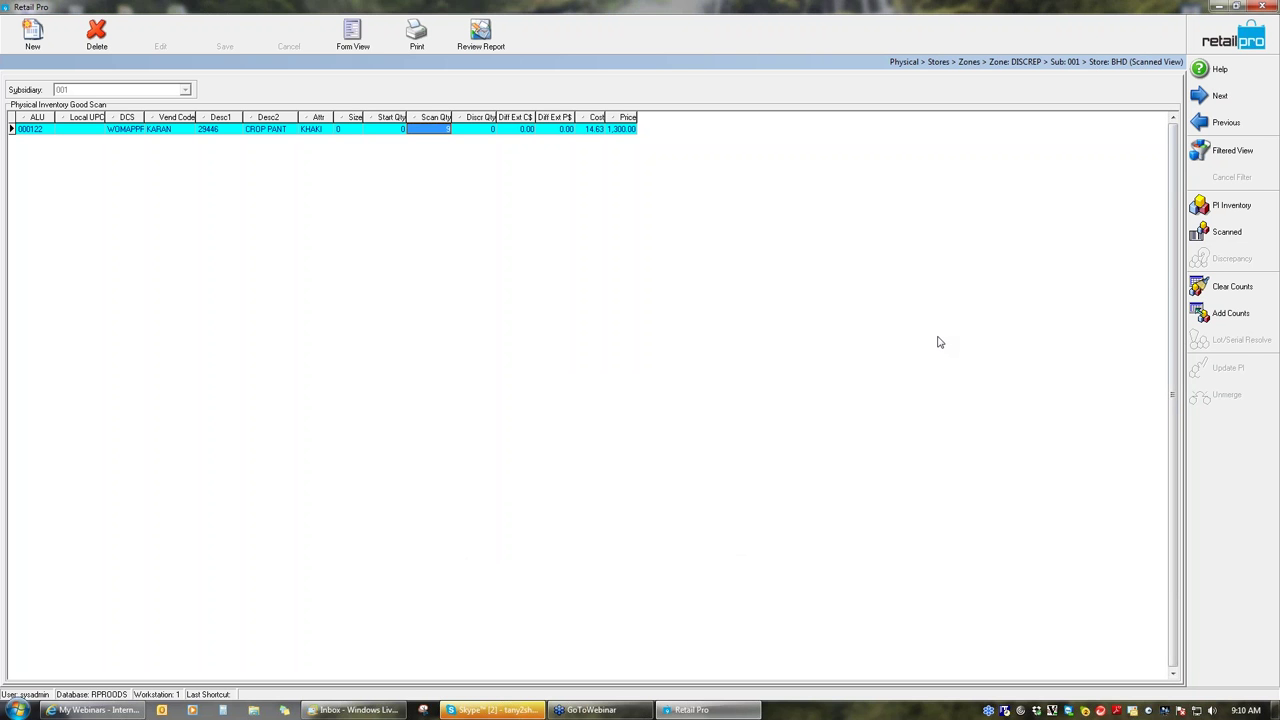
Try to add item 00036 with quantity 5 to zone DISCREP, using the quantity for current item option.
{"action": "left_click", "coordinate": [1230, 313]}
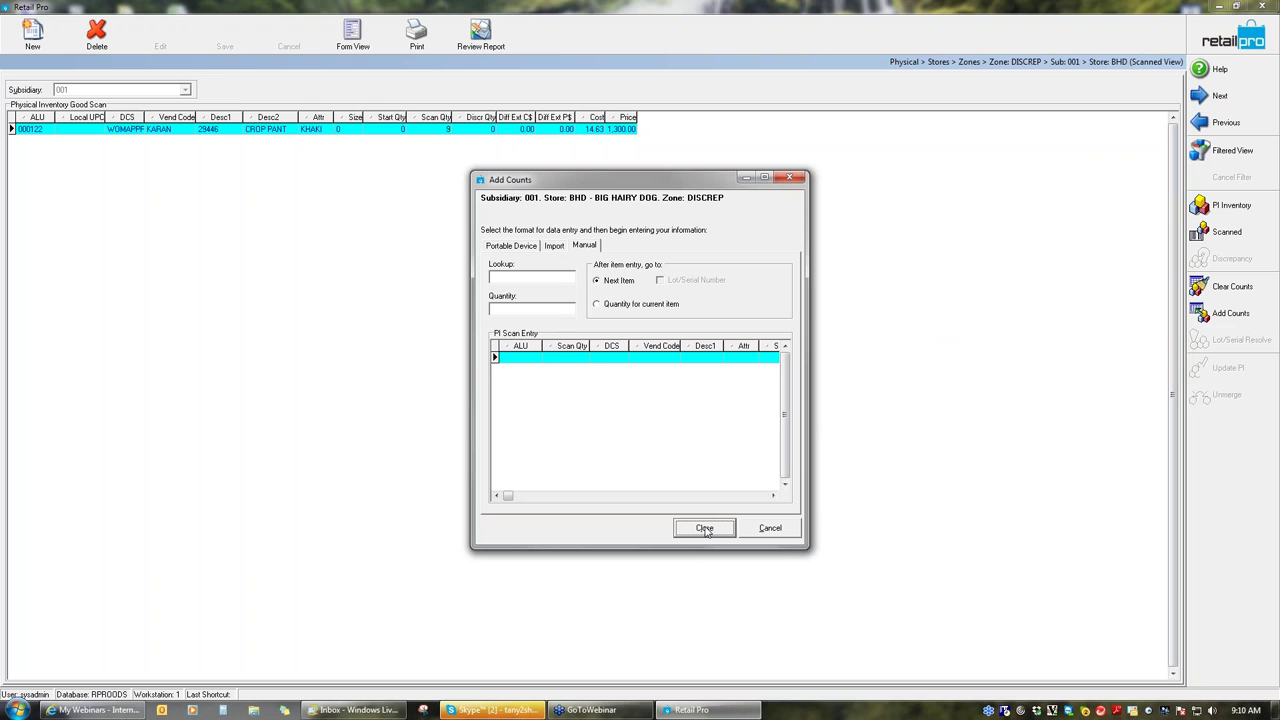
{"action": "left_click", "coordinate": [598, 305]}
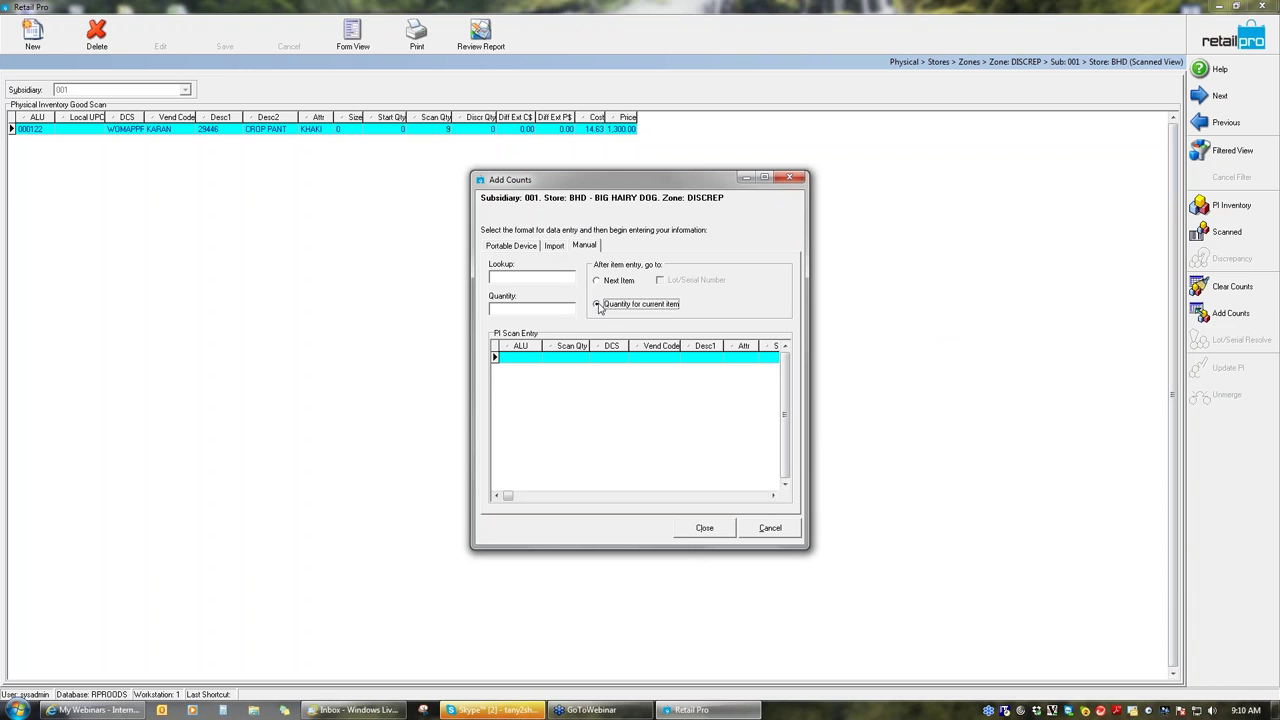
{"action": "left_click", "coordinate": [510, 276]}
{"action": "type", "text": "00036"}
{"action": "key", "text": "Return"}
{"action": "type", "text": "5"}
{"action": "key", "text": "Return"}
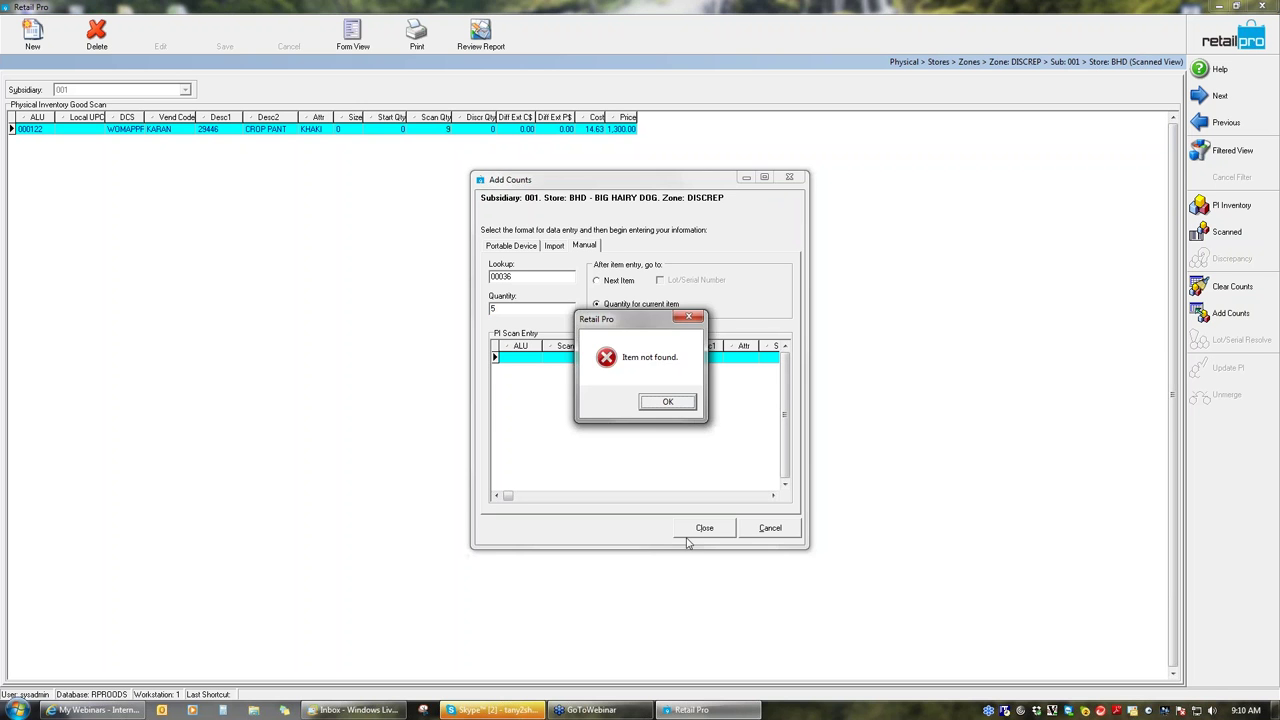
{"action": "left_click", "coordinate": [660, 404]}
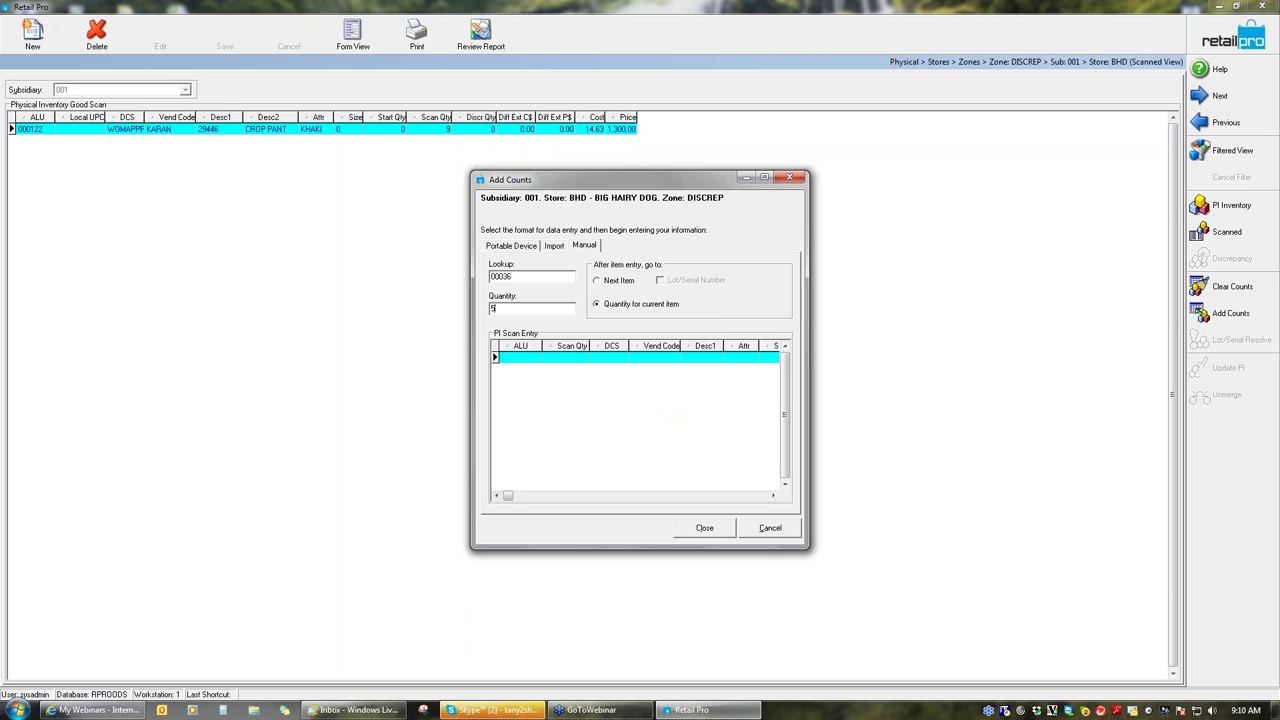
Correct the lookup to 000036 and add that item to the count entry with quantity 1.
{"action": "left_click", "coordinate": [501, 277]}
{"action": "type", "text": "0"}
{"action": "key", "text": "Return"}
{"action": "key", "text": "Return"}
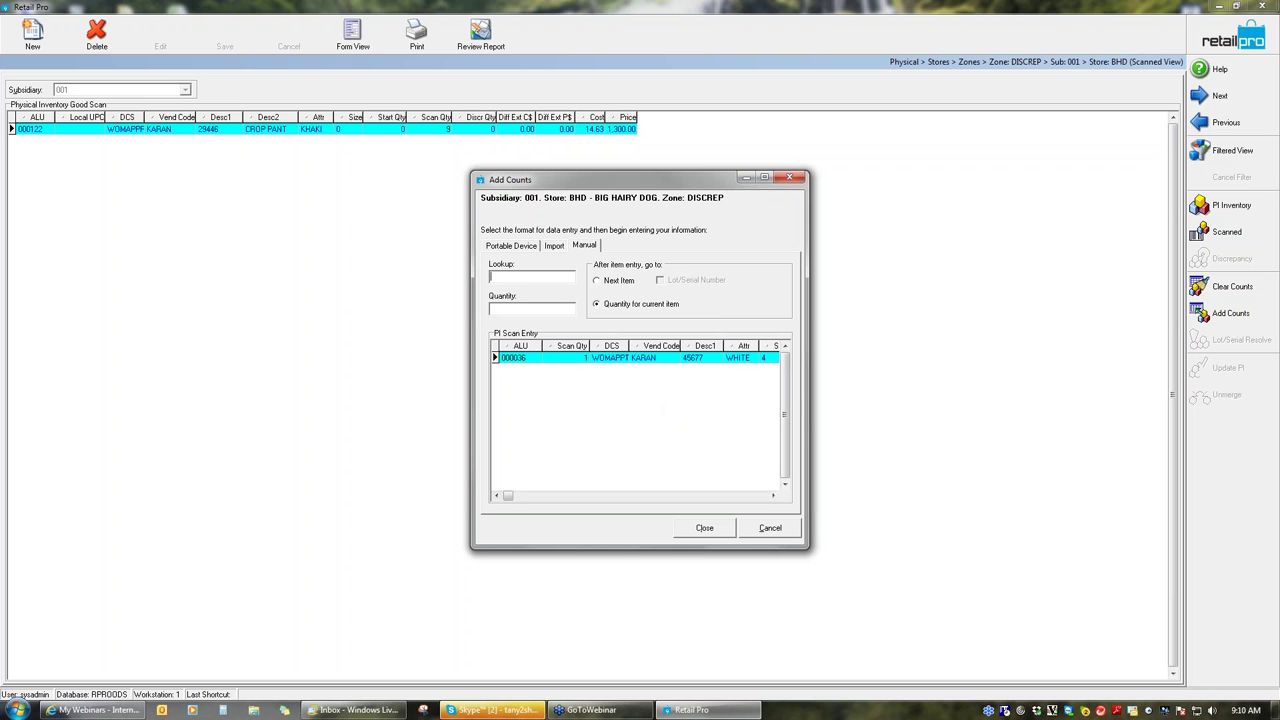
Finish the DISCREP count entry, merge zone DISCREP into the physical inventory, and return to the inventory sheet list.
{"action": "left_click", "coordinate": [704, 529]}
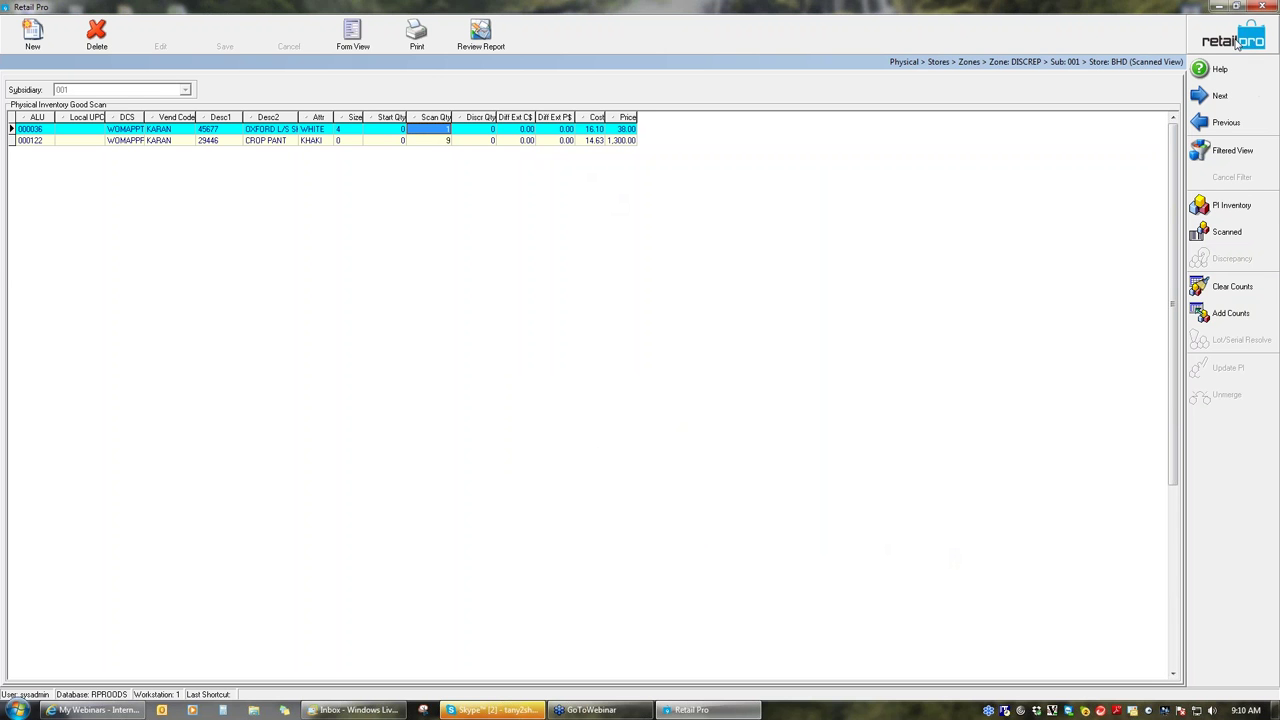
{"action": "key", "text": "Escape"}
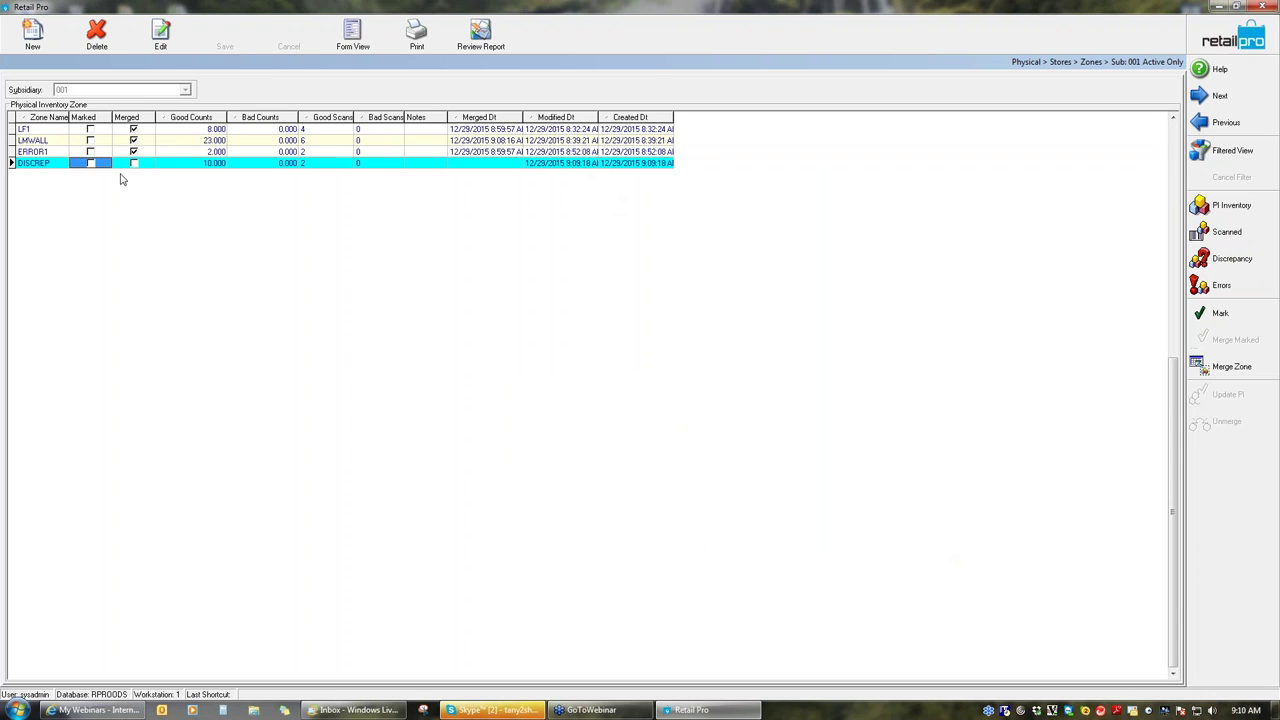
{"action": "left_click", "coordinate": [1243, 368]}
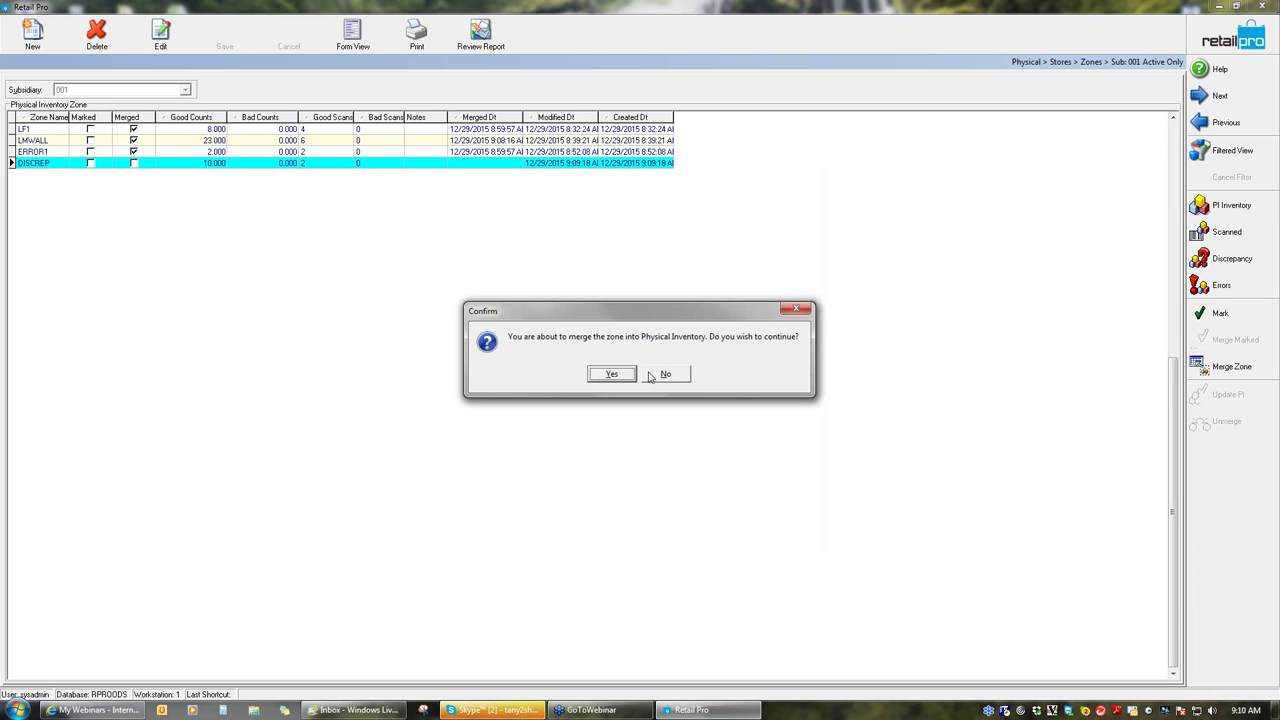
{"action": "left_click", "coordinate": [611, 374]}
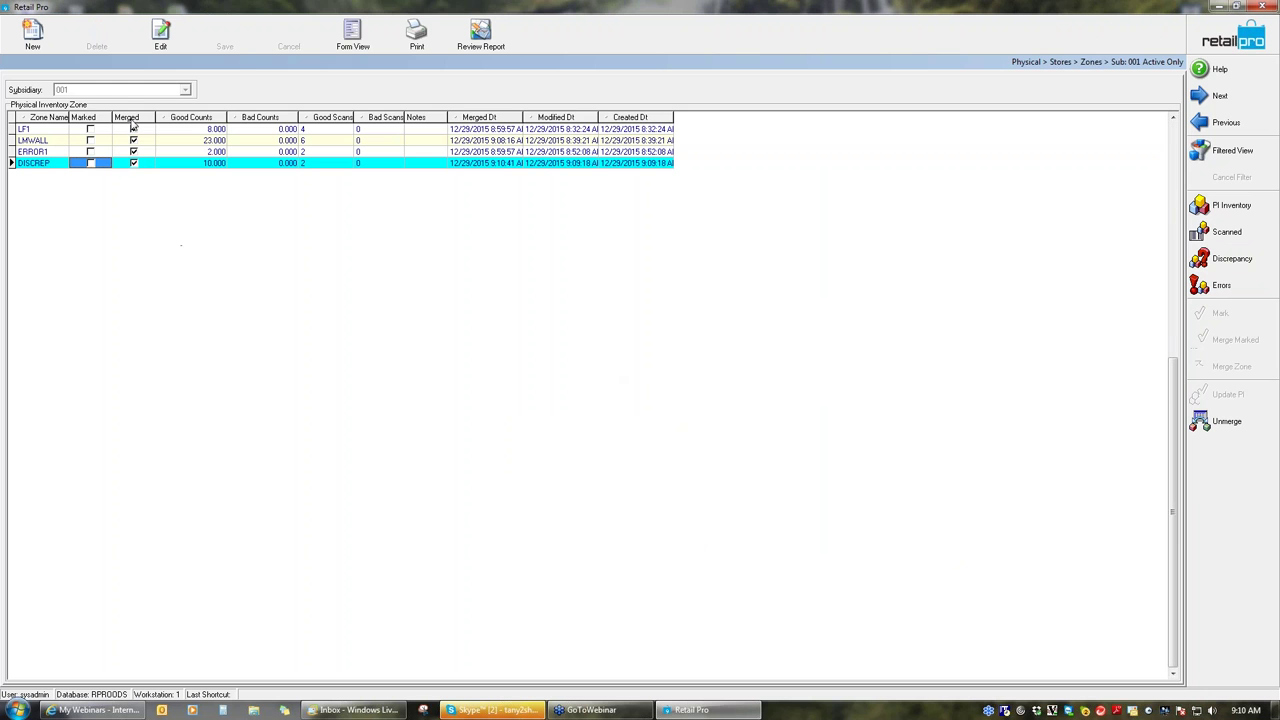
{"action": "left_click", "coordinate": [1224, 42]}
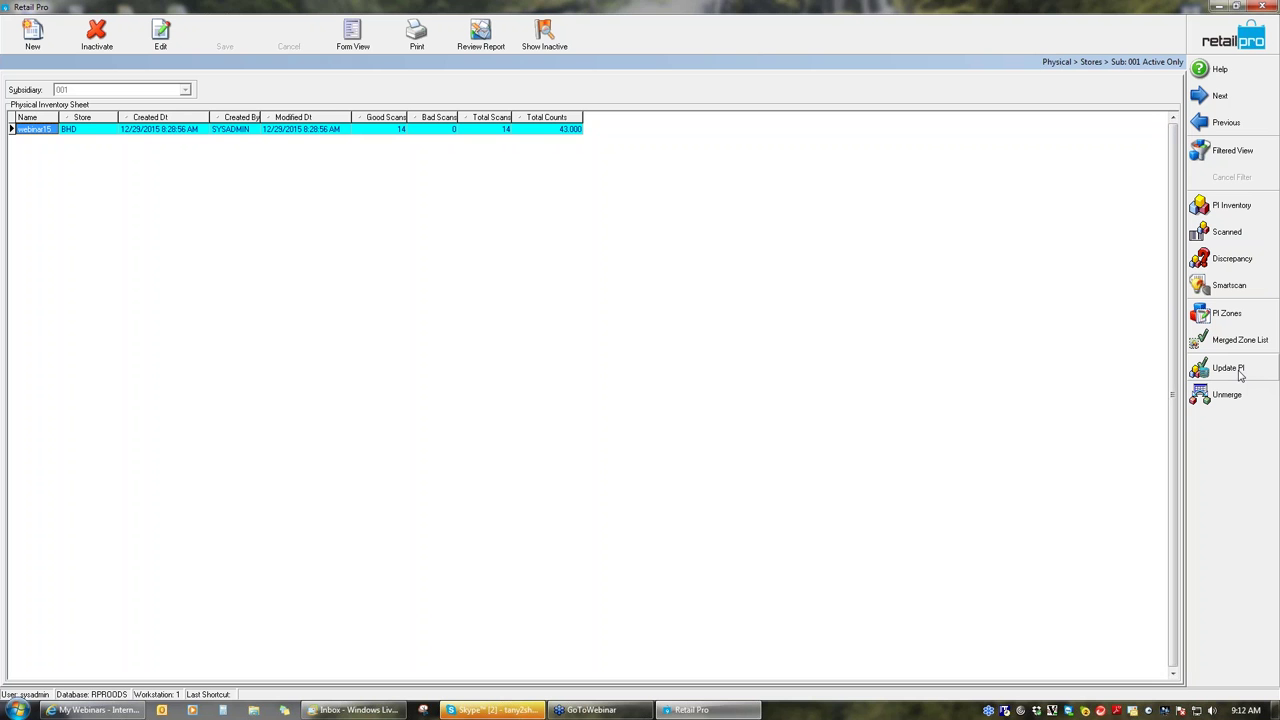
{"action": "left_click", "coordinate": [1240, 372]}
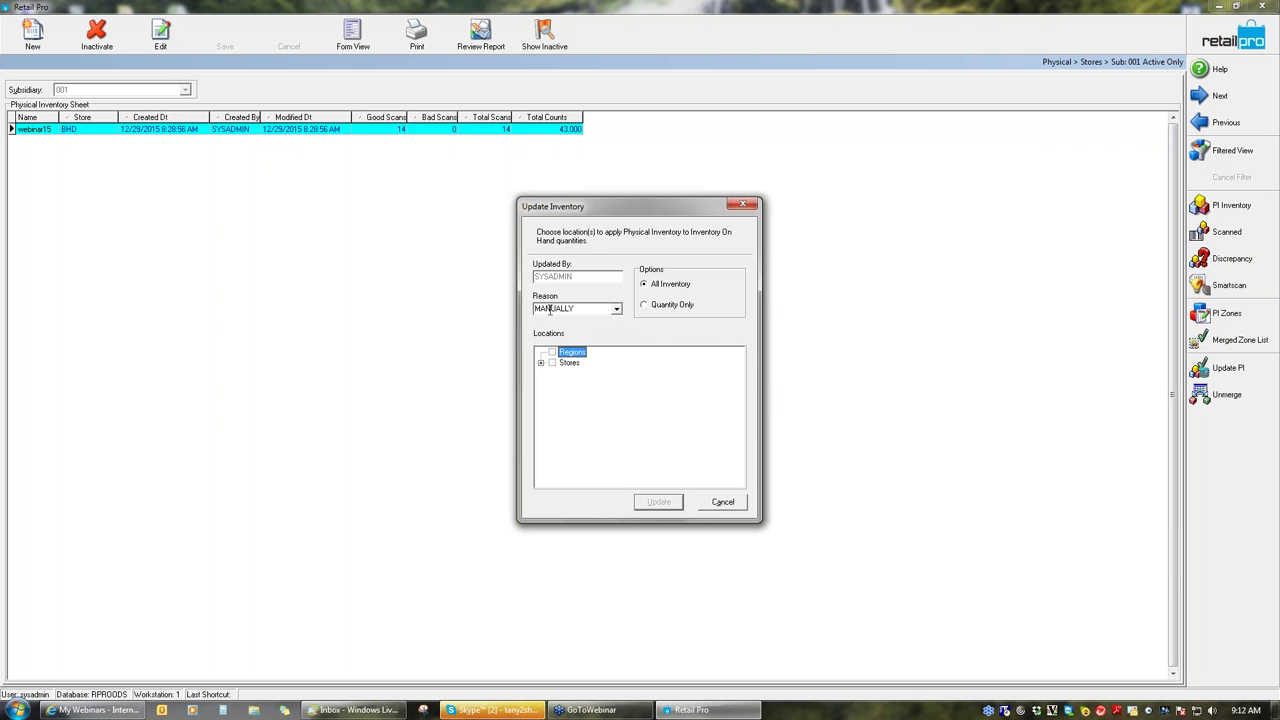
{"action": "left_click", "coordinate": [617, 312]}
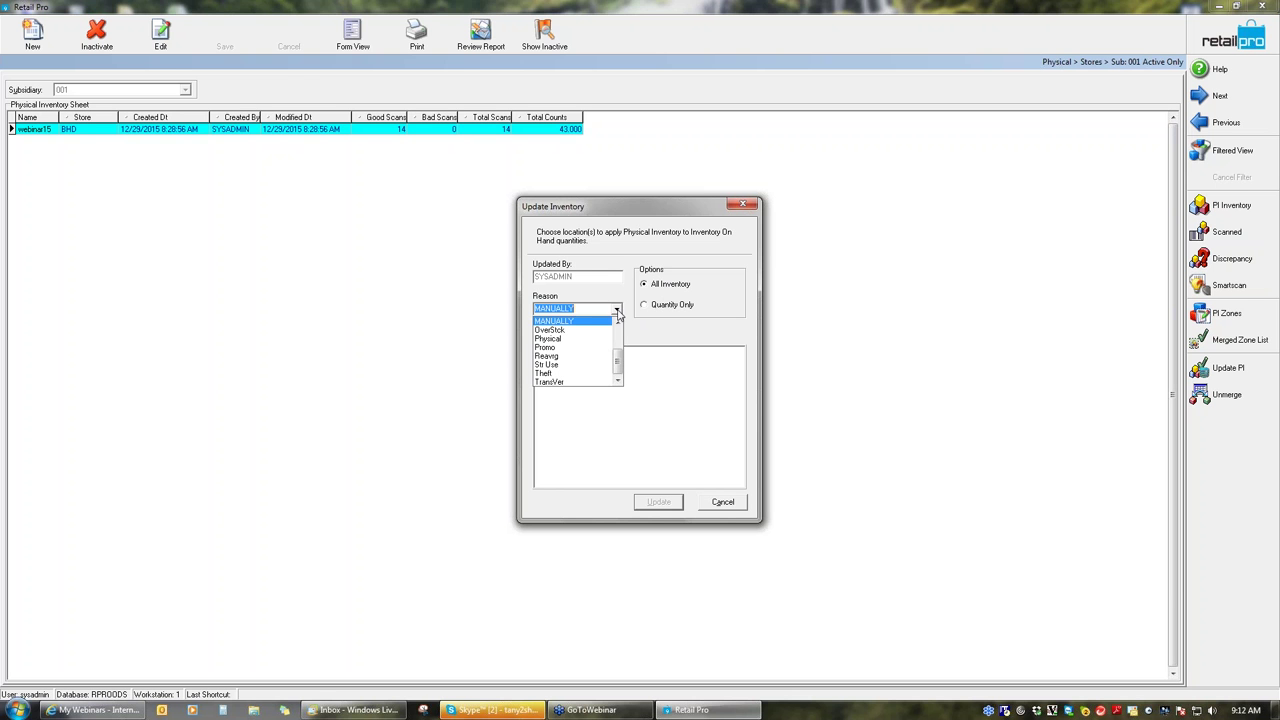
{"action": "left_click", "coordinate": [567, 339]}
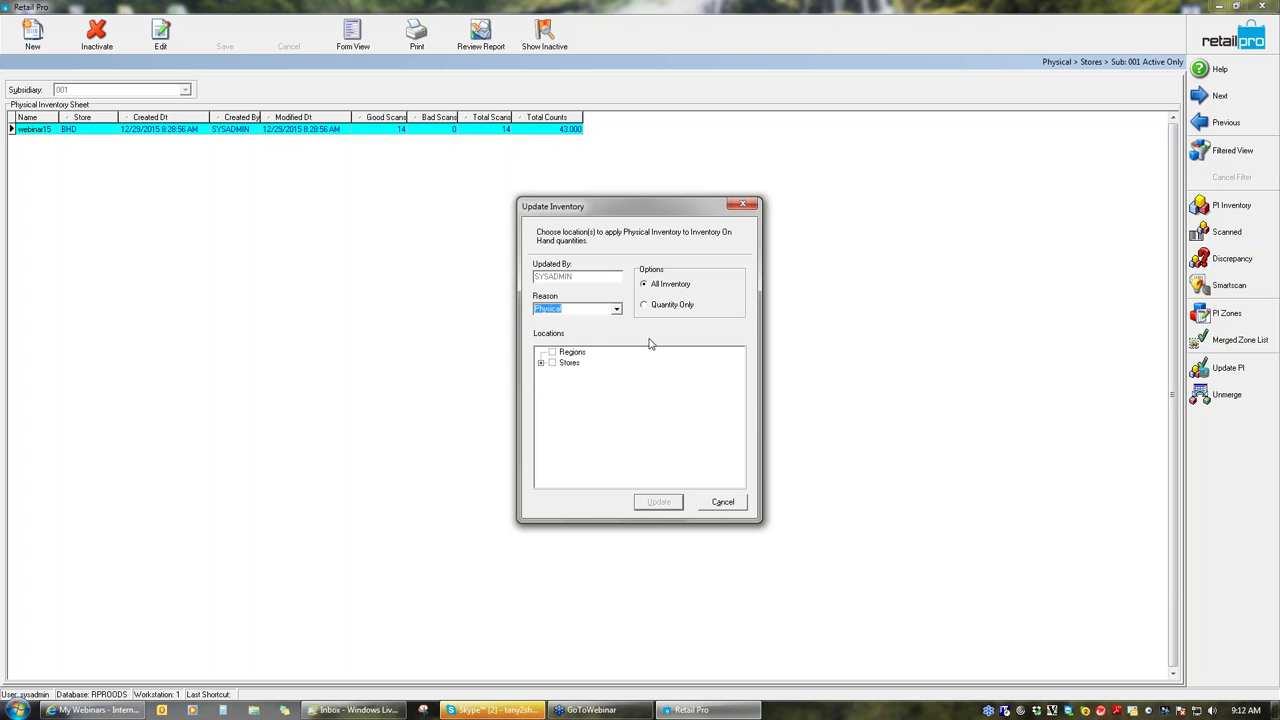
{"action": "left_click", "coordinate": [540, 362]}
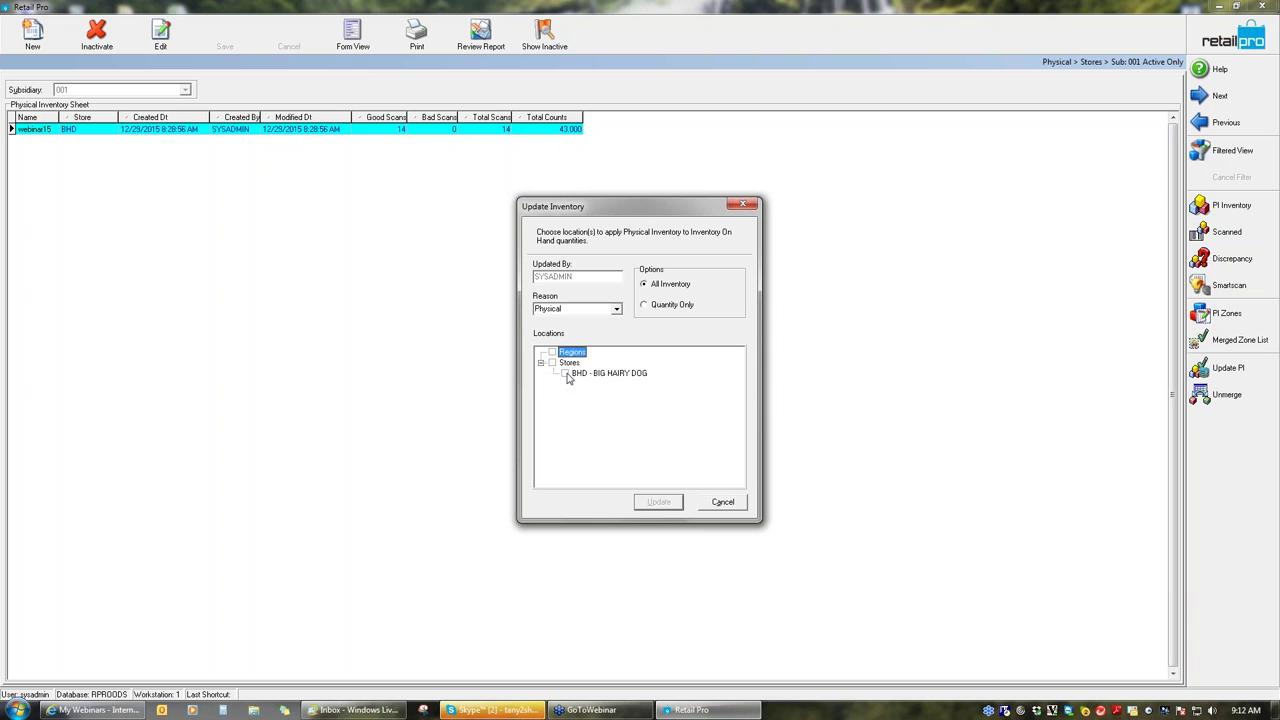
{"action": "left_click", "coordinate": [565, 374]}
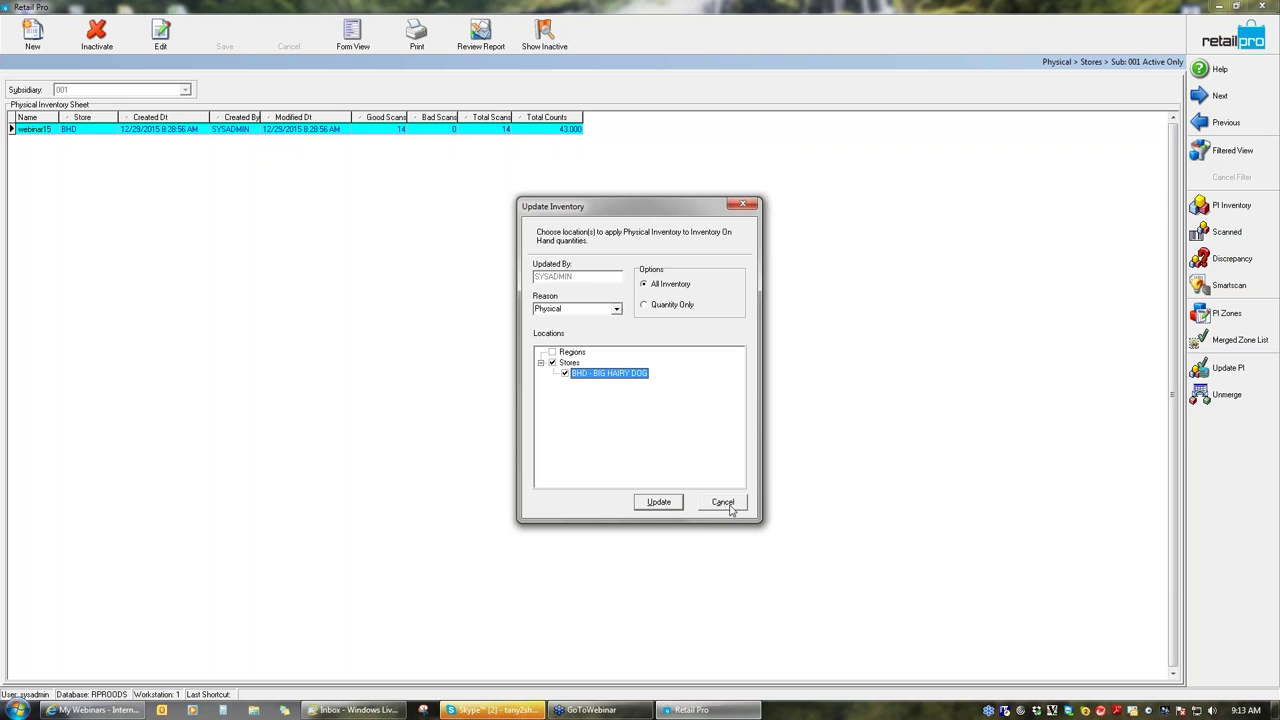
{"action": "left_click", "coordinate": [730, 507]}
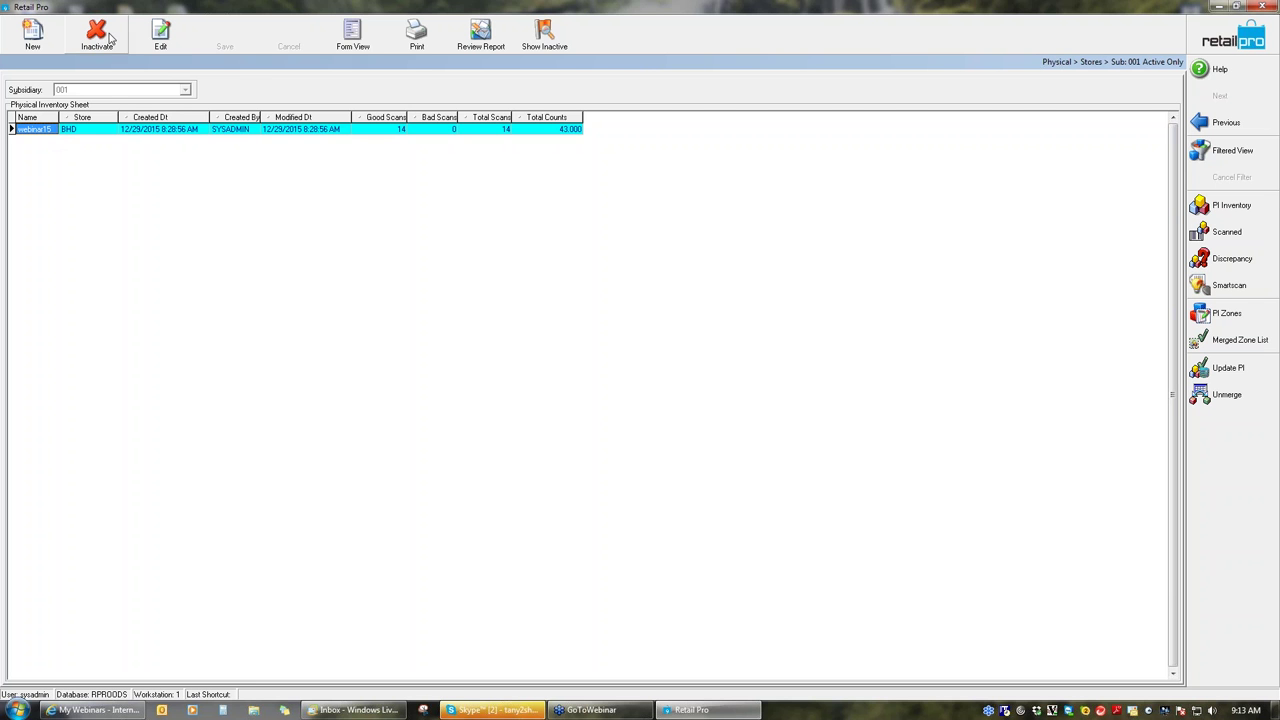
Update on-hand inventory from sheet webinar15 for store BHD - BIG HAIRY DOG, with reason Physical and the All Inventory option.
{"action": "left_click", "coordinate": [1232, 375]}
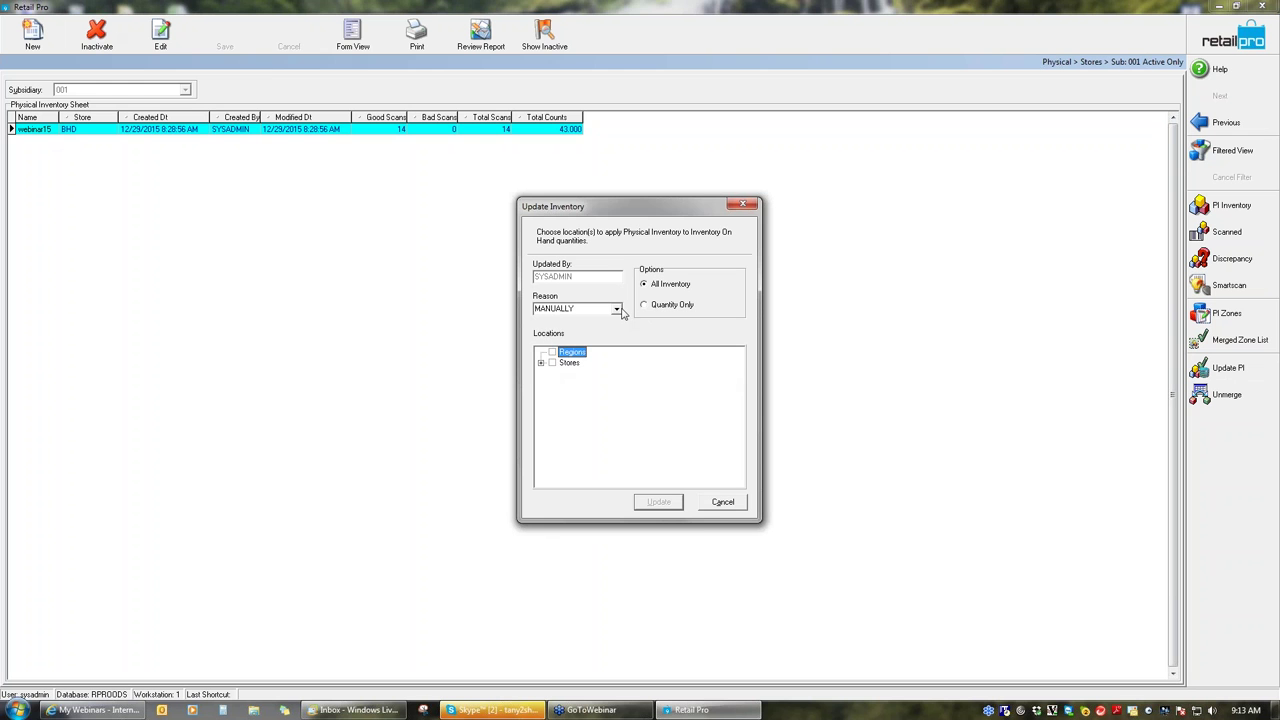
{"action": "left_click", "coordinate": [617, 310]}
{"action": "left_click", "coordinate": [594, 337]}
{"action": "left_click", "coordinate": [541, 363]}
{"action": "left_click", "coordinate": [565, 373]}
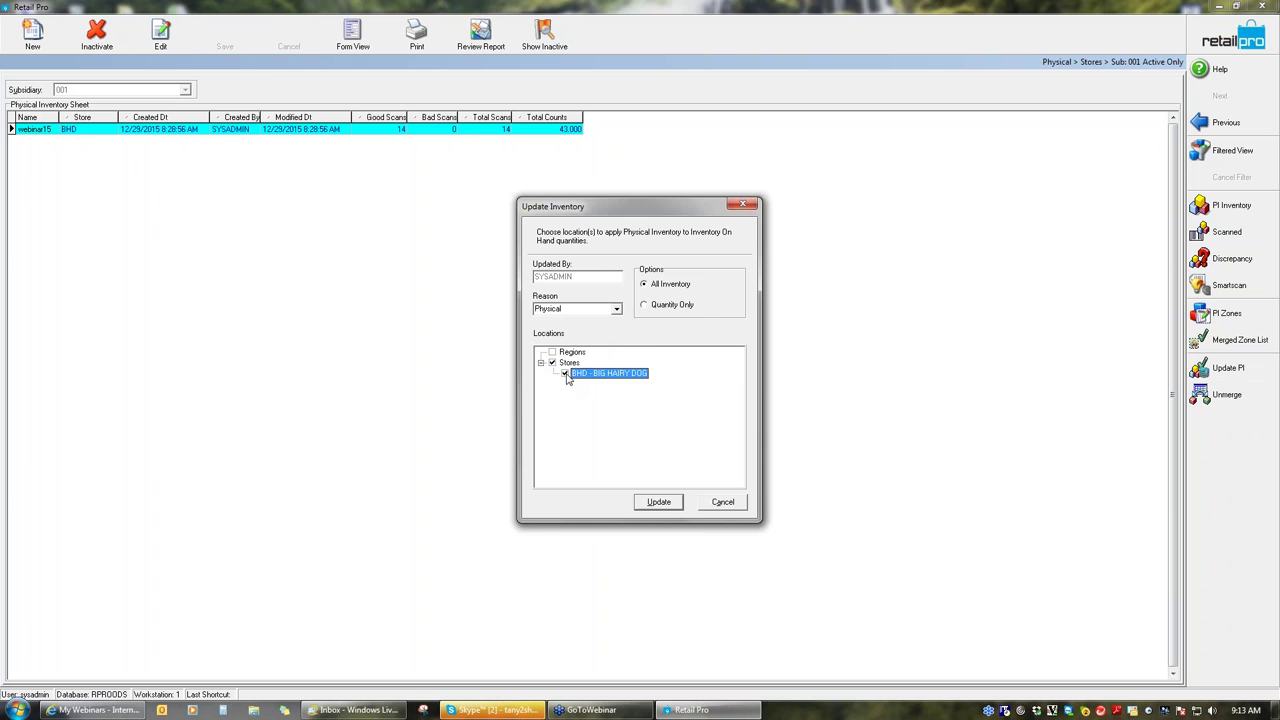
{"action": "left_click", "coordinate": [659, 502]}
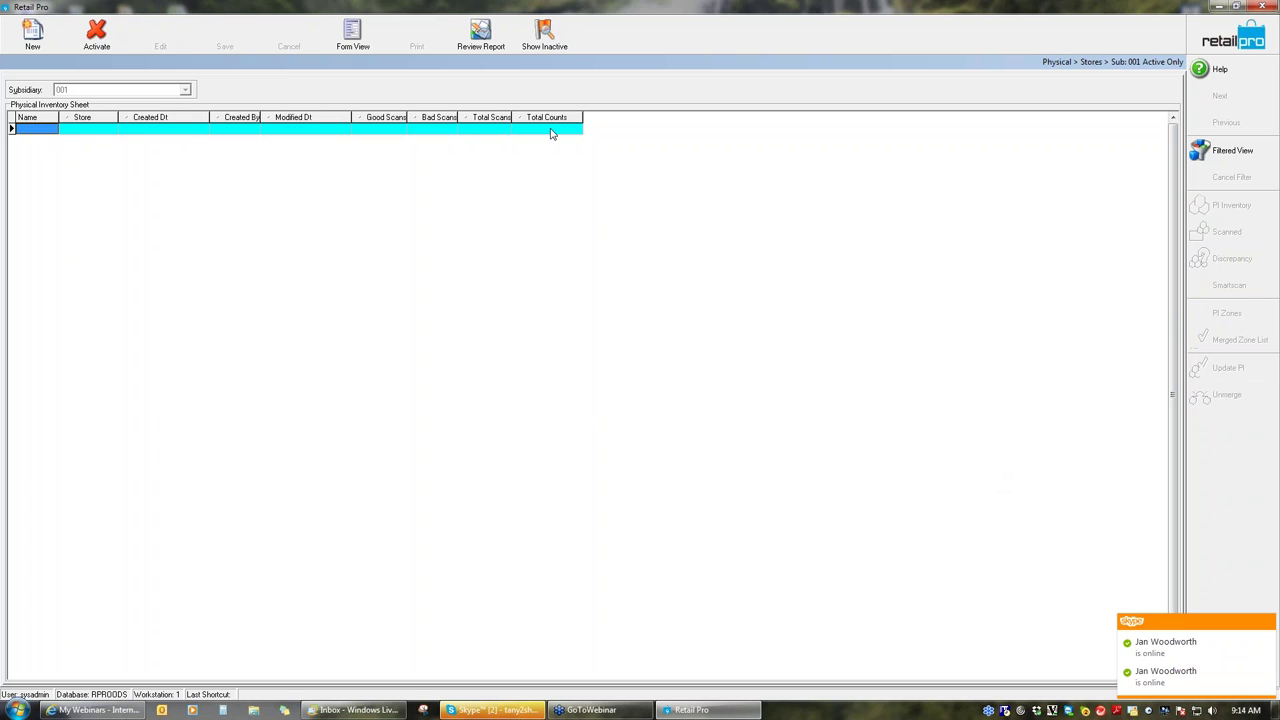
Open the archived store physical inventory sheets and select webinar15.
{"action": "left_click", "coordinate": [1243, 41]}
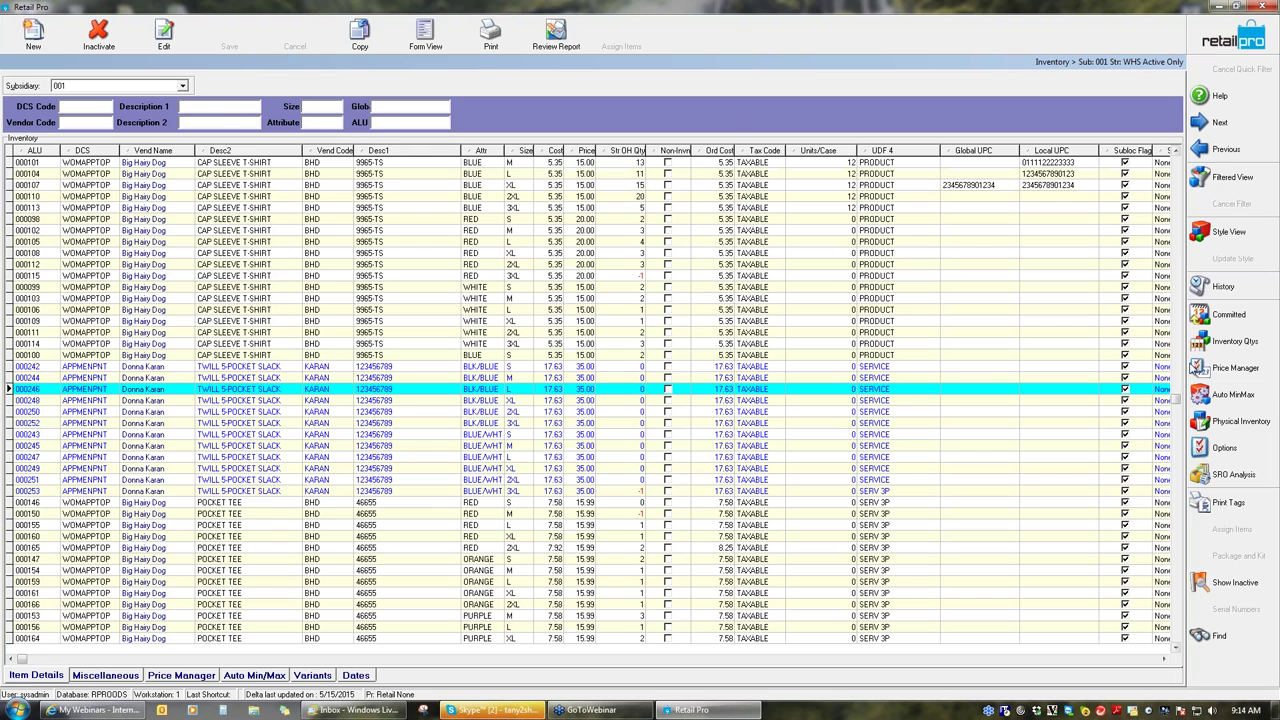
{"action": "left_click", "coordinate": [1249, 424]}
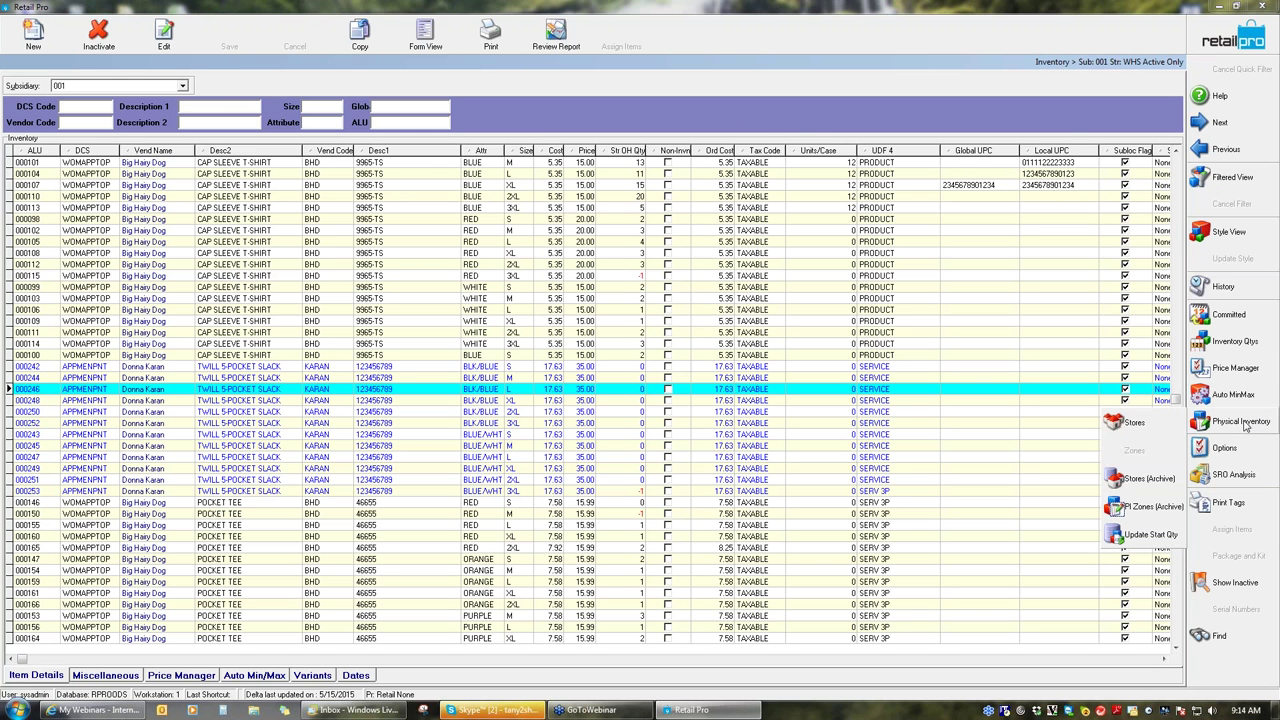
{"action": "left_click", "coordinate": [1152, 482]}
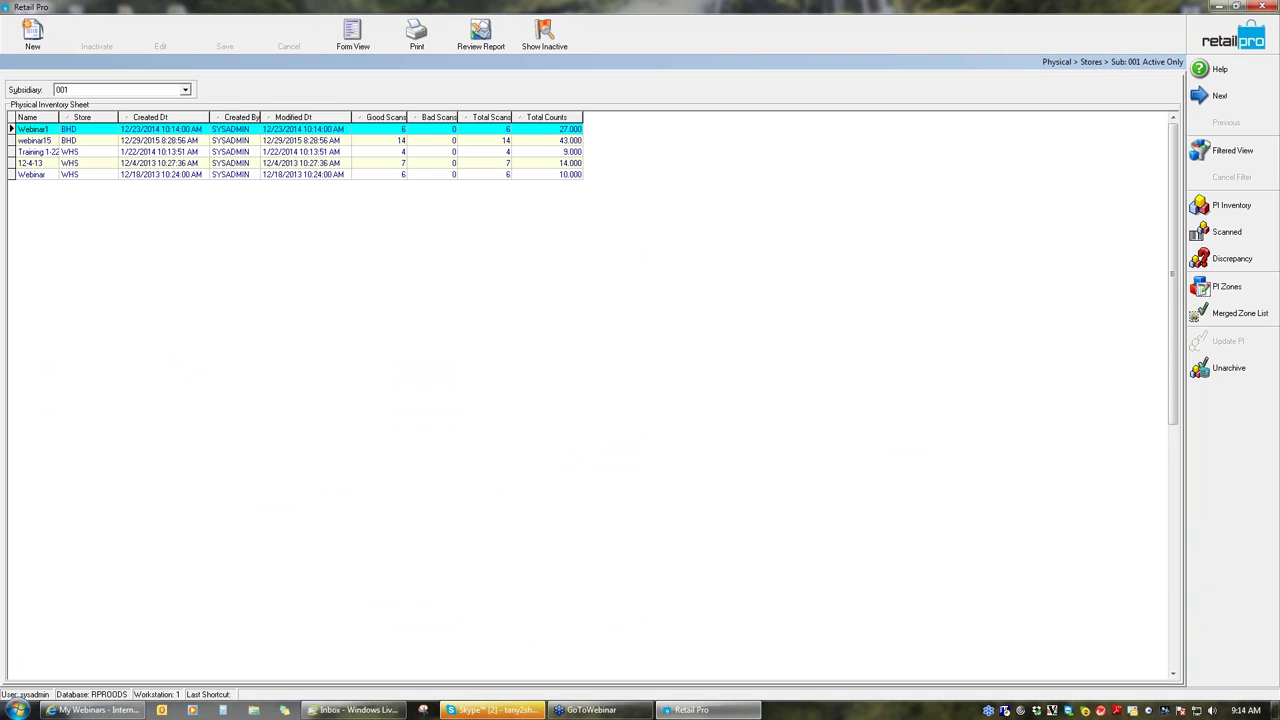
{"action": "left_click", "coordinate": [56, 141]}
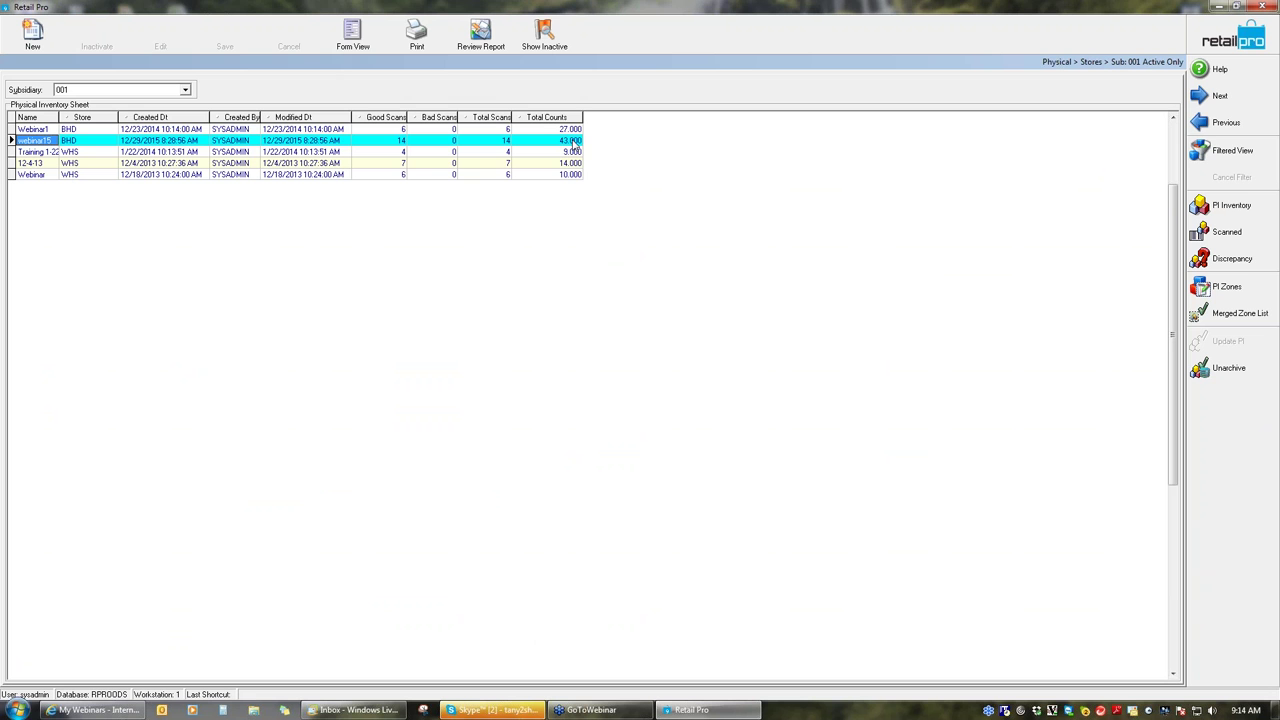
Preview the BHD PI Dept by Item report for the selected webinar15 record only.
{"action": "left_click", "coordinate": [417, 37]}
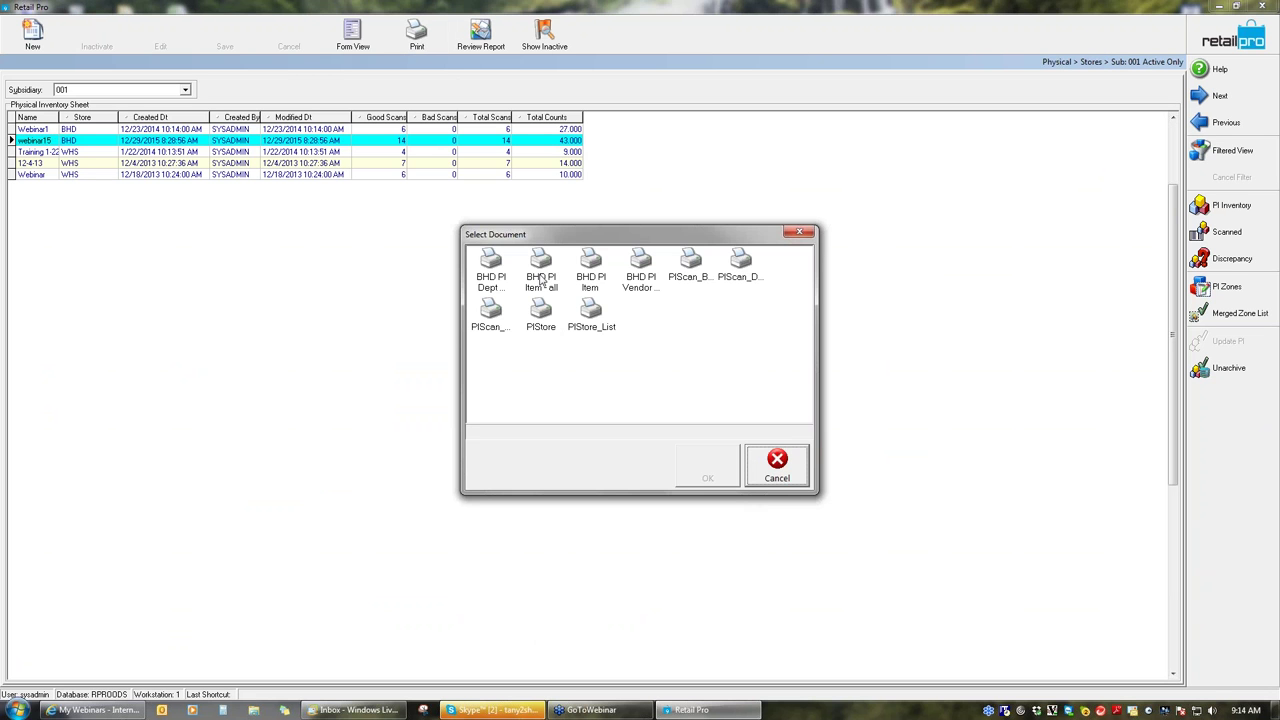
{"action": "left_click", "coordinate": [540, 272]}
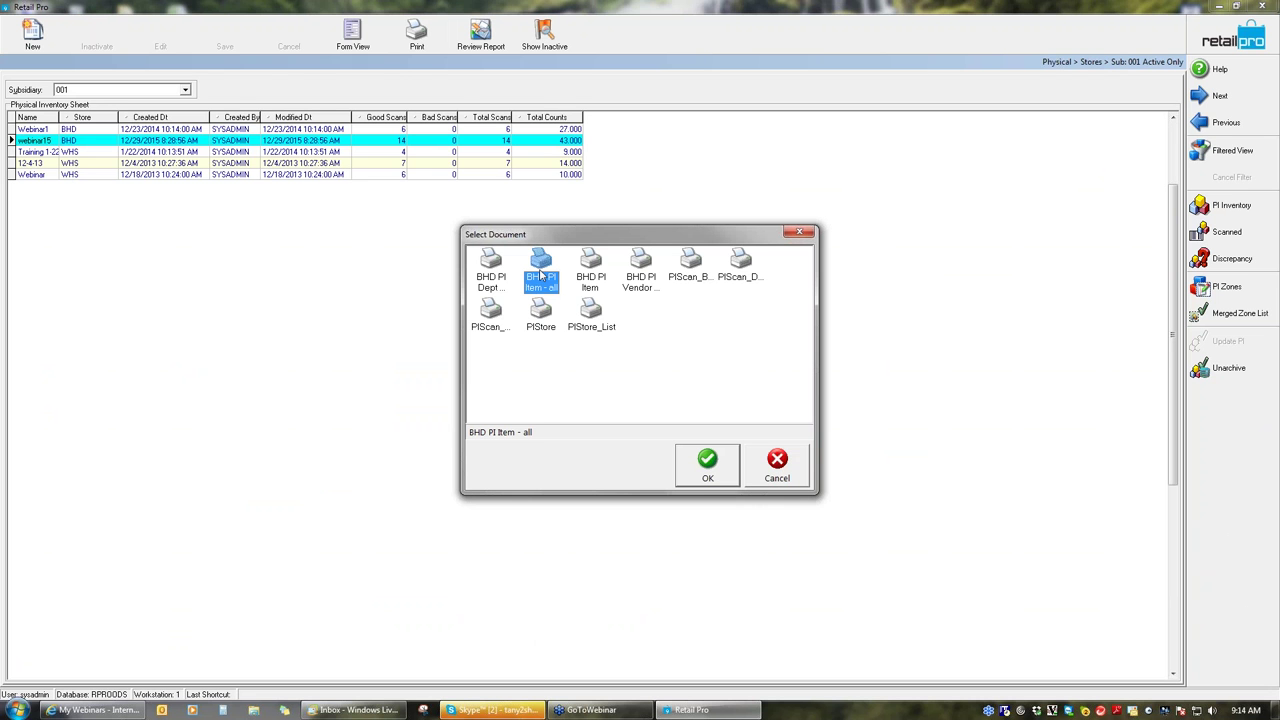
{"action": "left_click", "coordinate": [488, 272]}
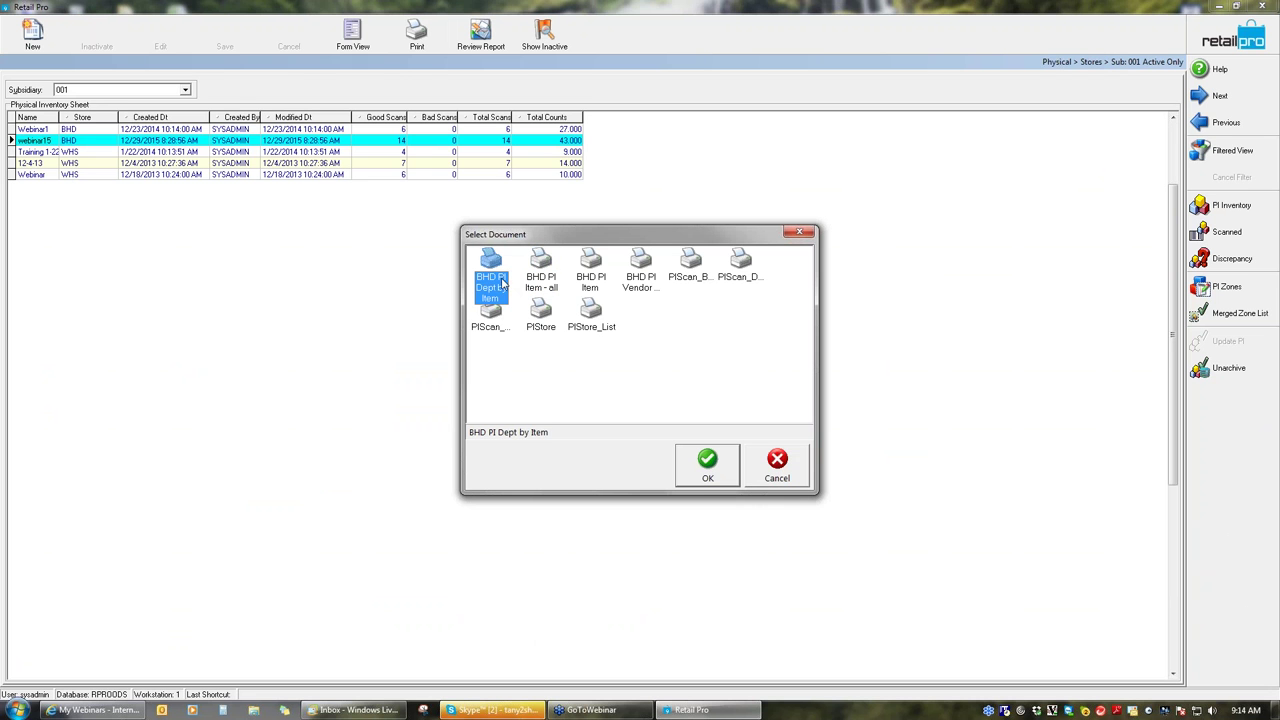
{"action": "left_click", "coordinate": [589, 272]}
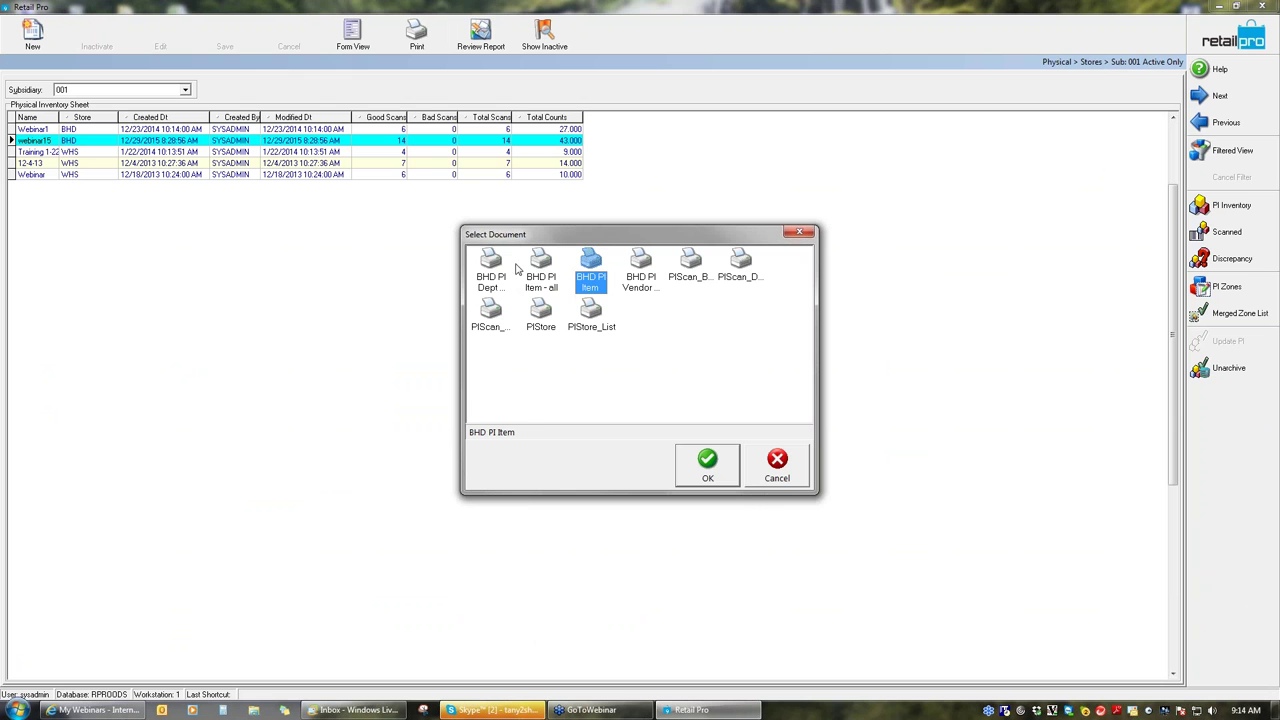
{"action": "left_click", "coordinate": [491, 266]}
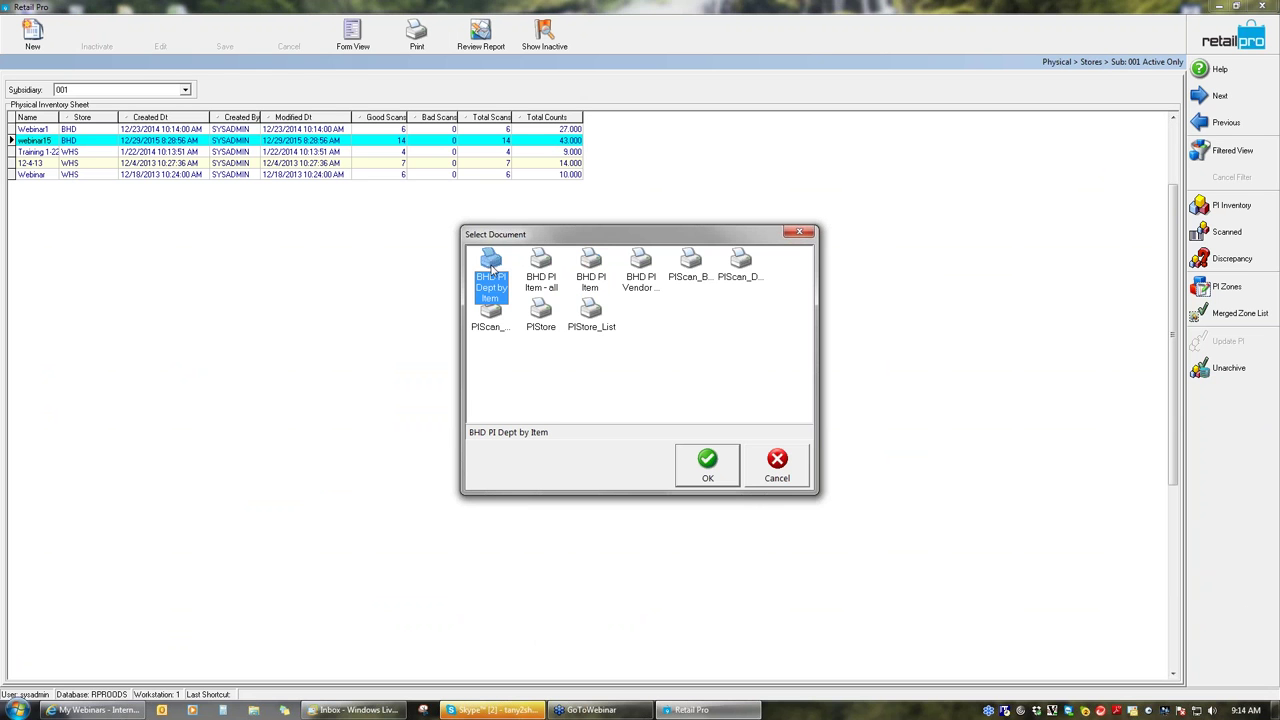
{"action": "left_click", "coordinate": [712, 468]}
{"action": "left_click", "coordinate": [568, 438]}
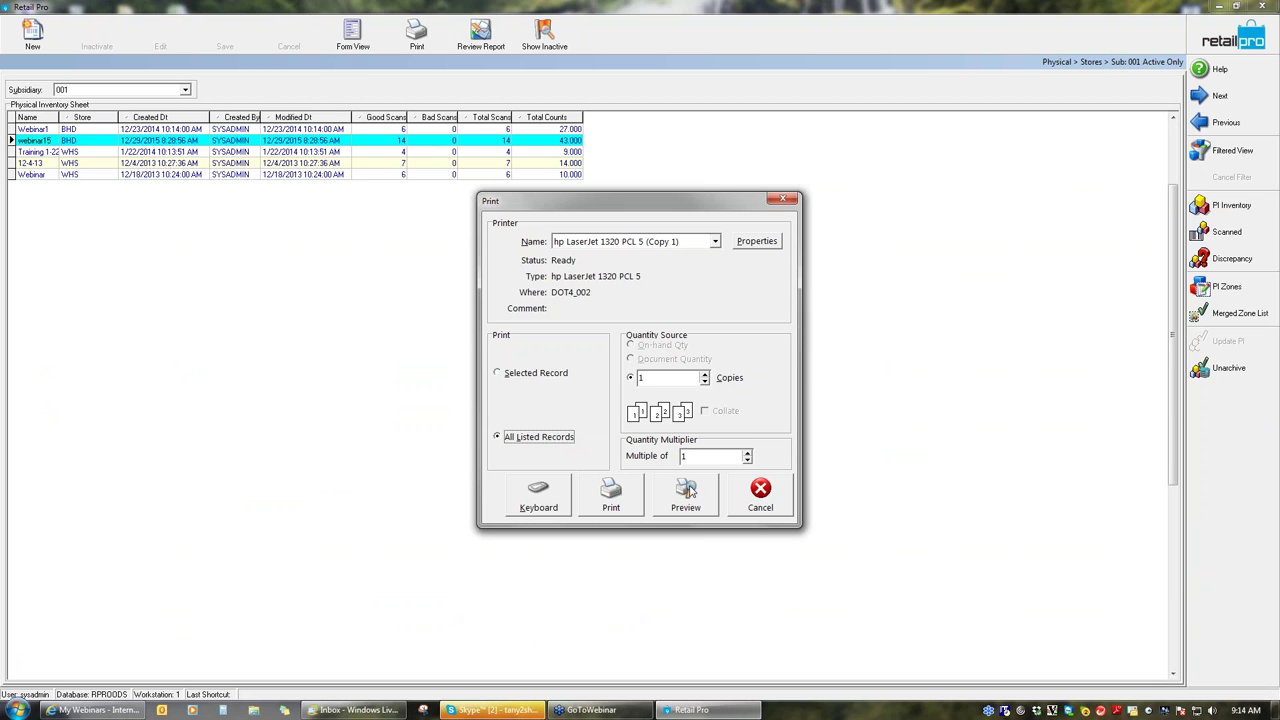
{"action": "left_click", "coordinate": [519, 379]}
{"action": "left_click", "coordinate": [687, 497]}
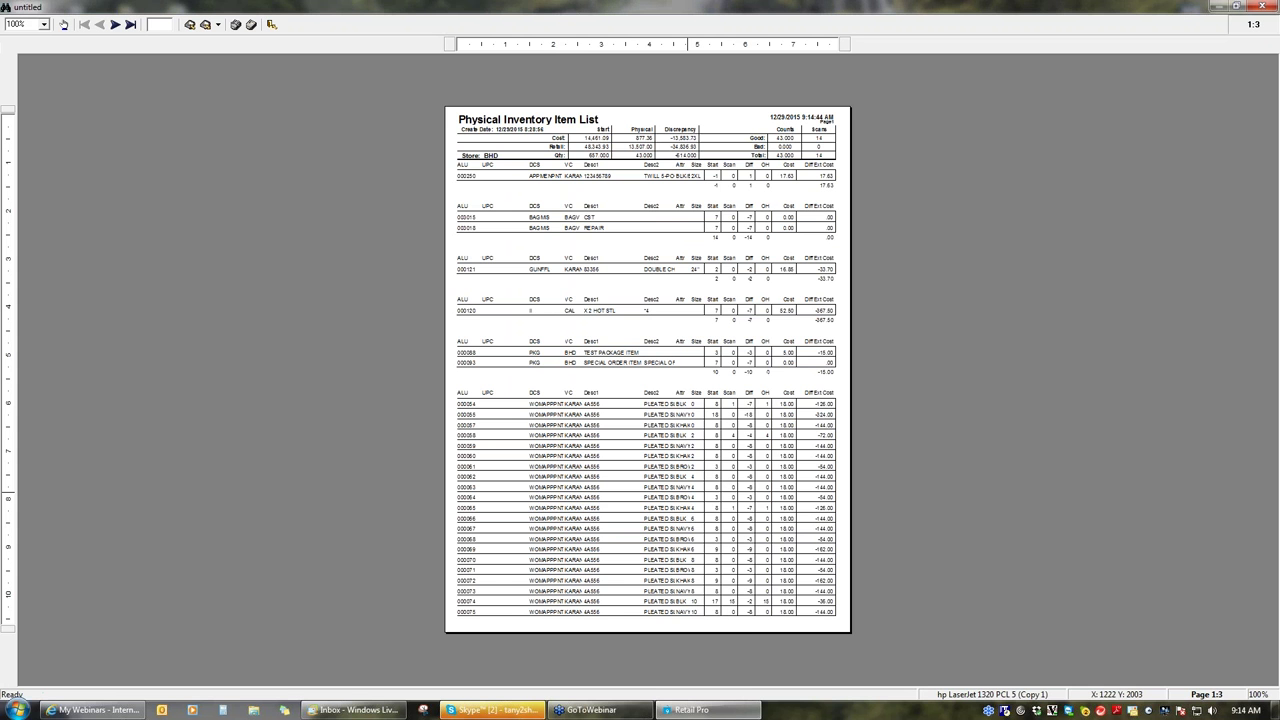
Examine the Physical Inventory Item List report up close, close it without saving, and return to the main inventory list.
{"action": "scroll", "coordinate": [643, 370], "scroll_direction": "up", "scroll_amount": 2}
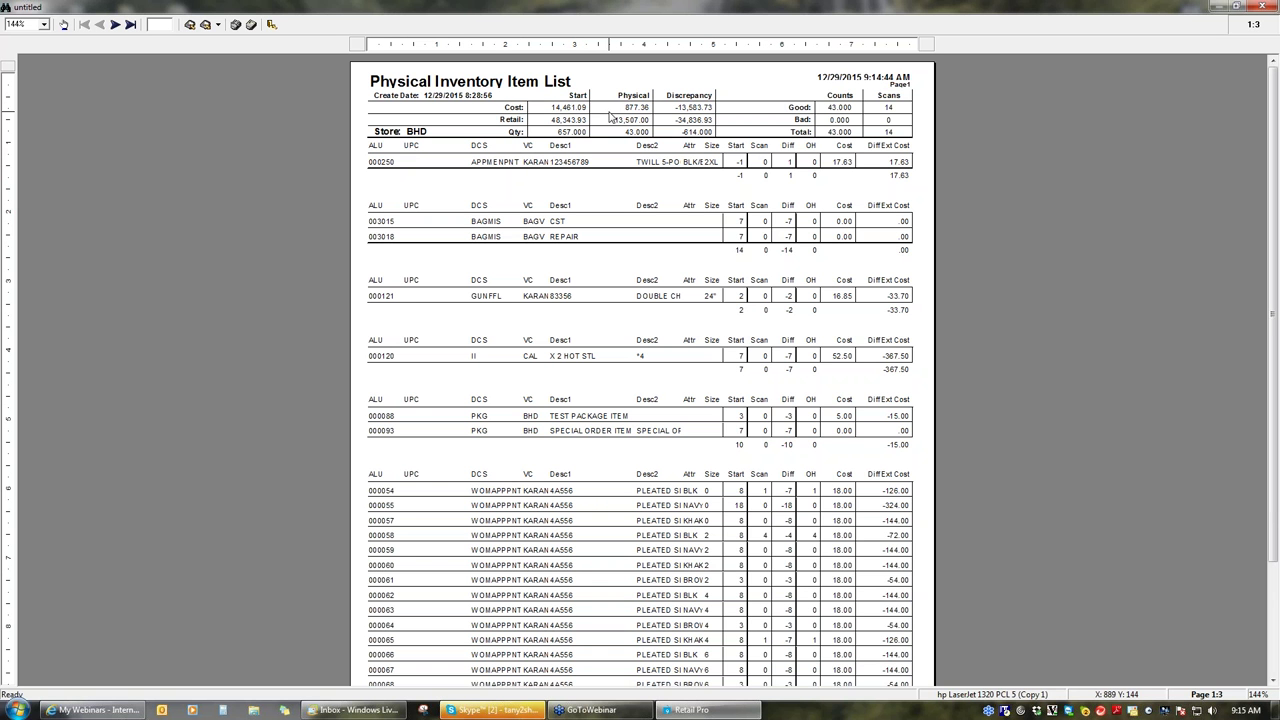
{"action": "left_click", "coordinate": [1266, 8]}
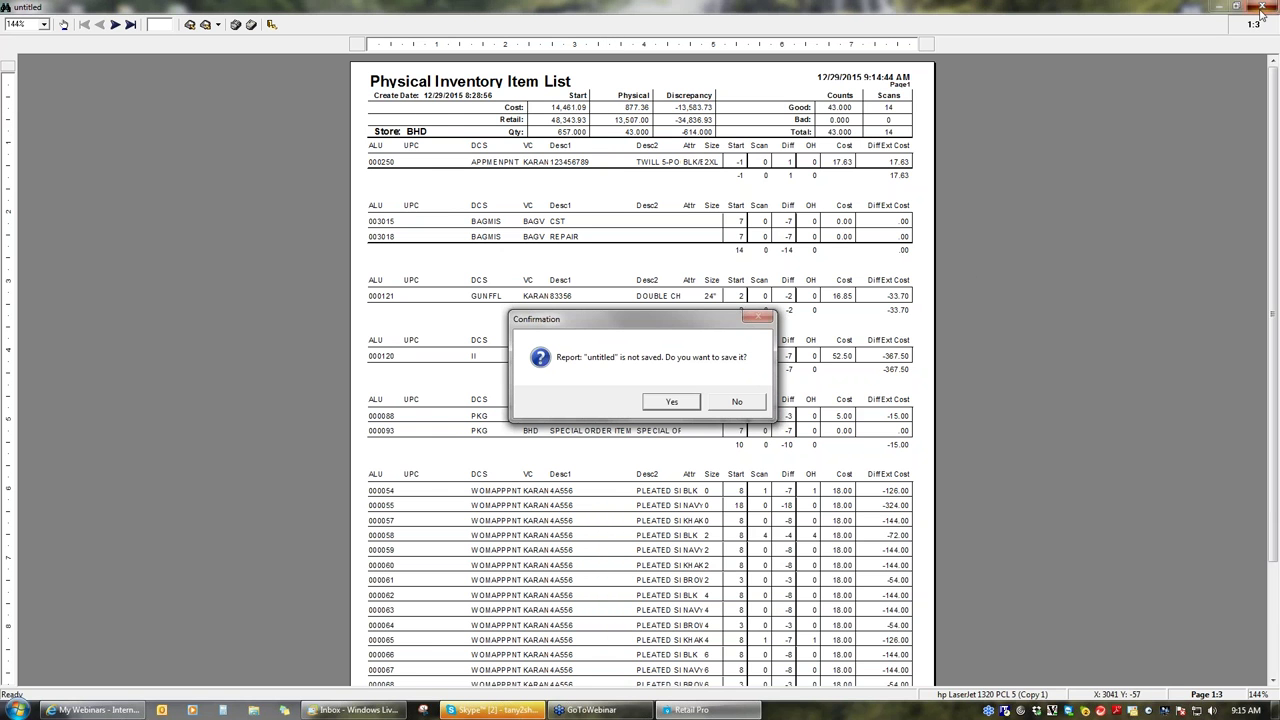
{"action": "left_click", "coordinate": [737, 402]}
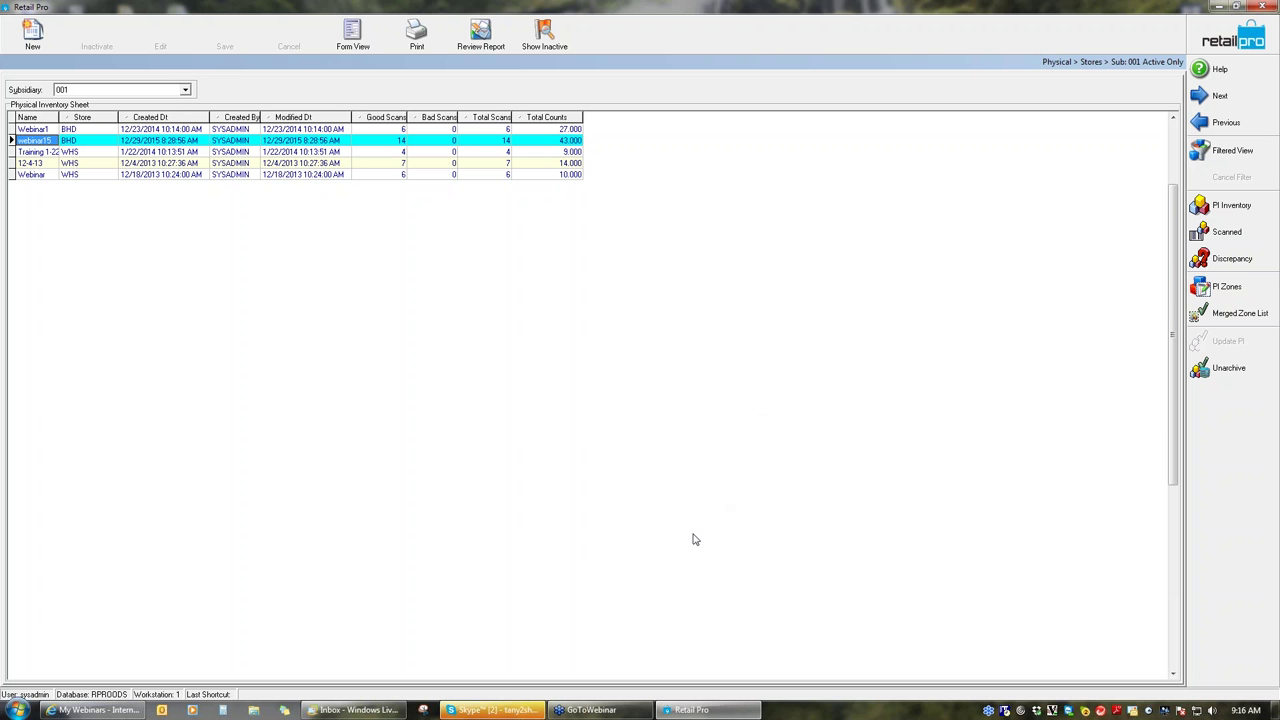
{"action": "left_click", "coordinate": [1233, 40]}
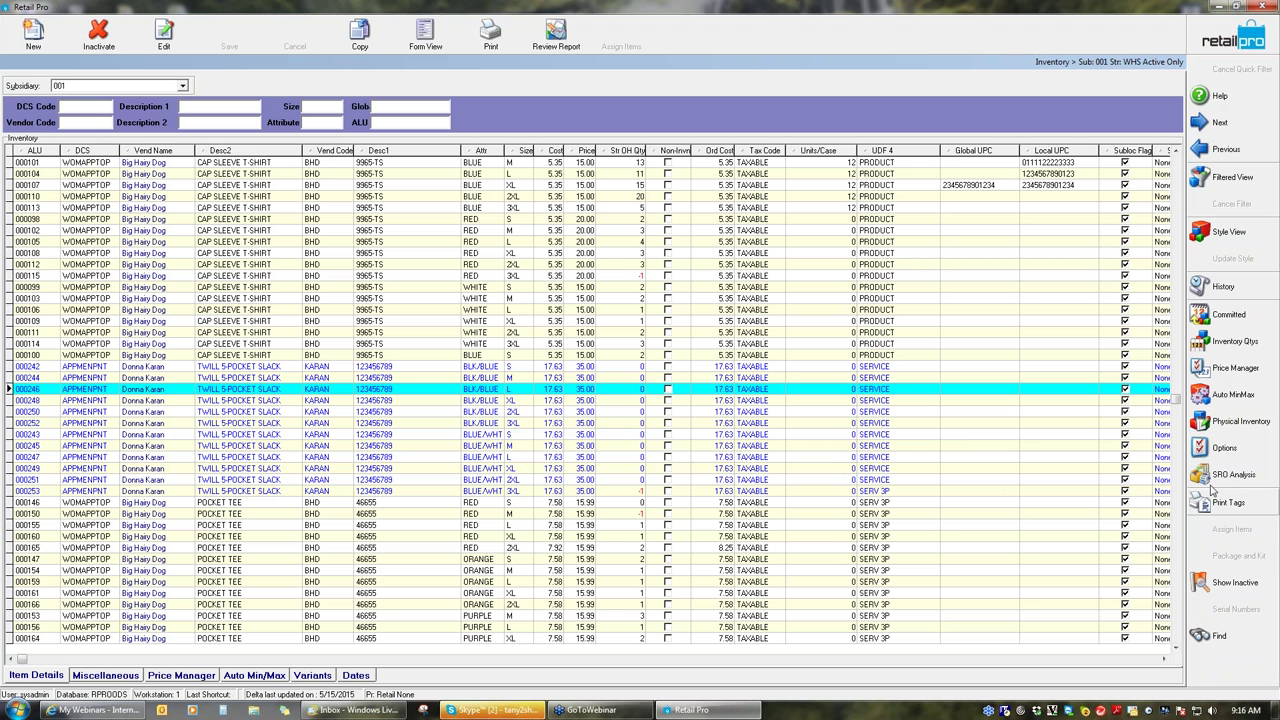